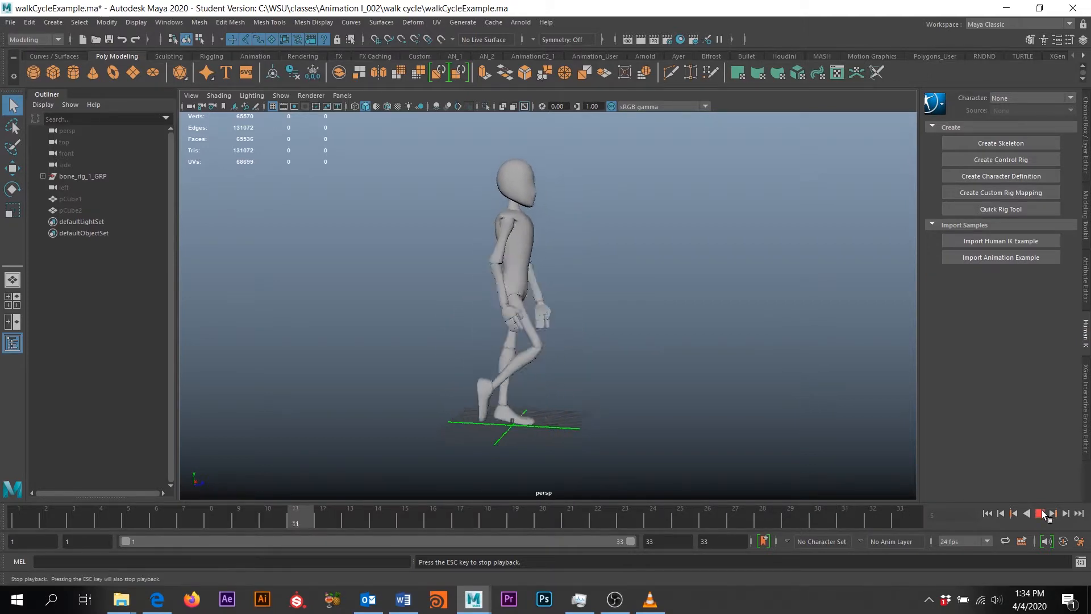
Stop the walk-cycle playback, minimize Maya, close the lecture video and bring Blackboard forward
click(1035, 513)
click(1006, 8)
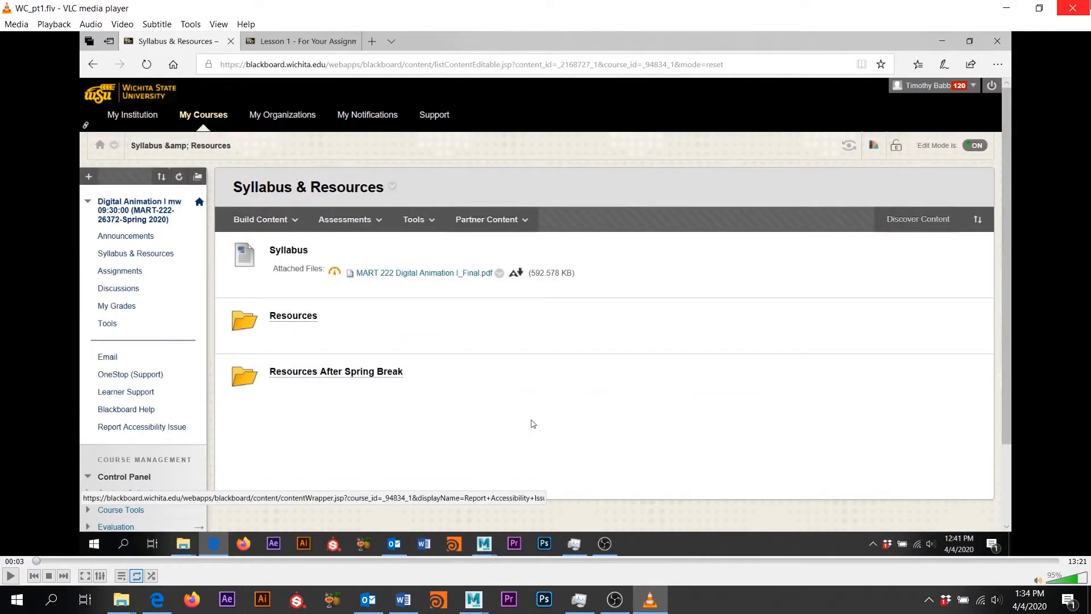
click(1072, 8)
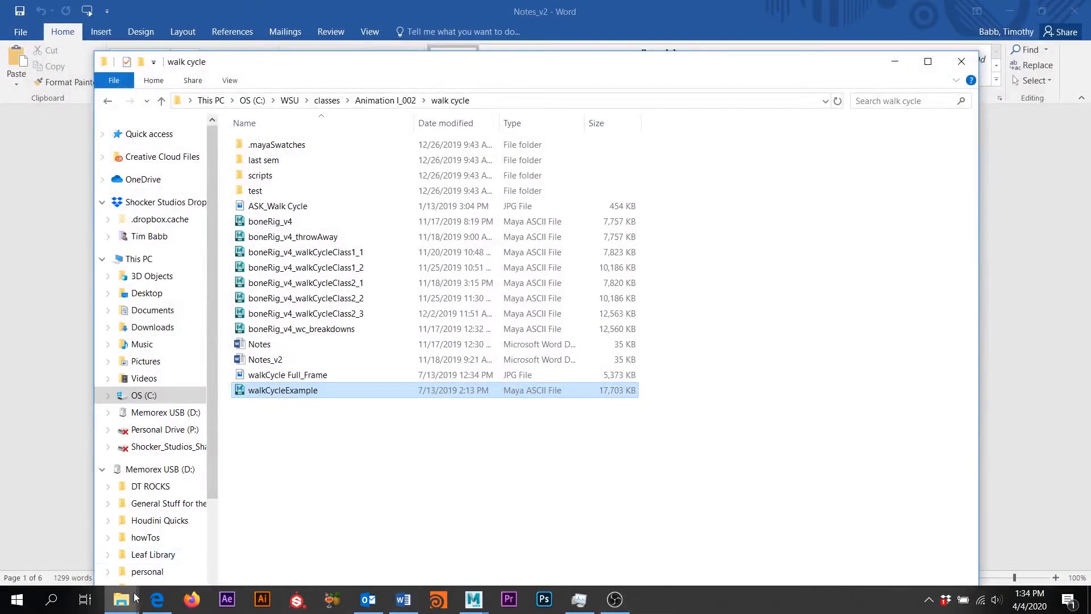
click(156, 600)
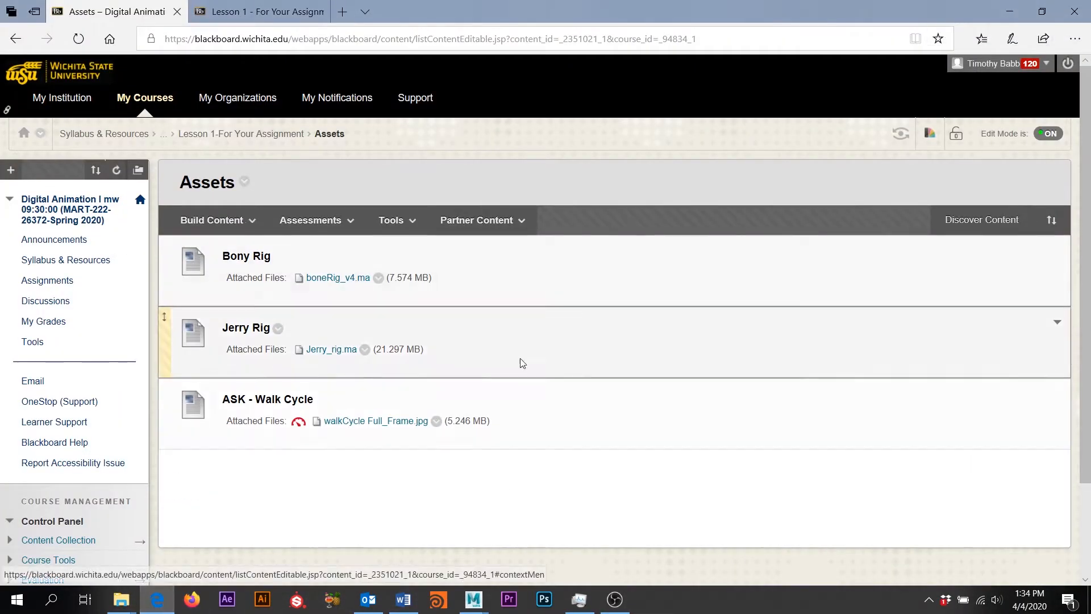
click(53, 261)
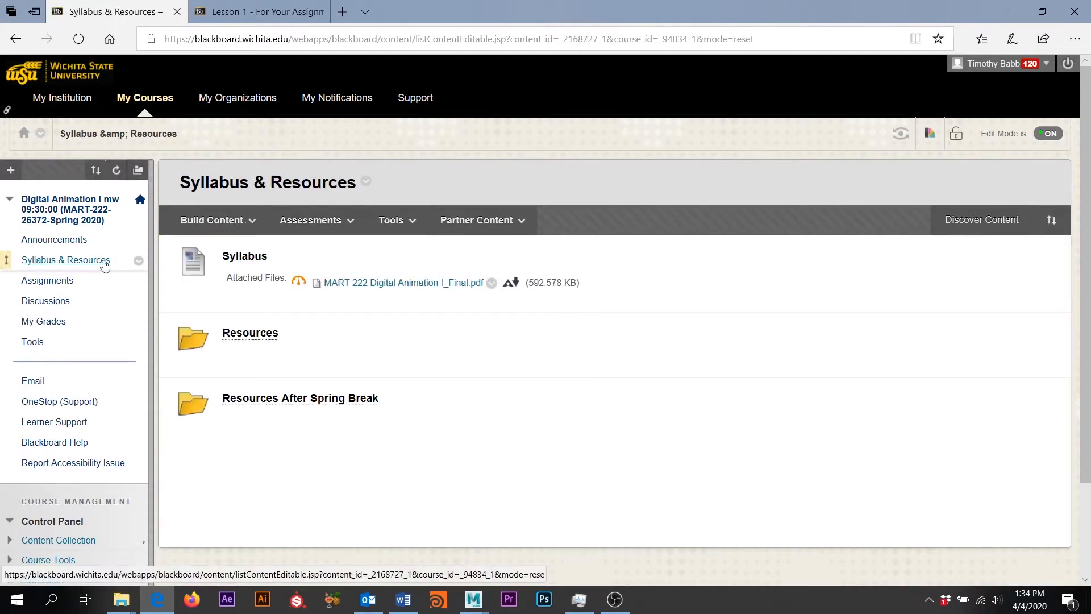
click(262, 408)
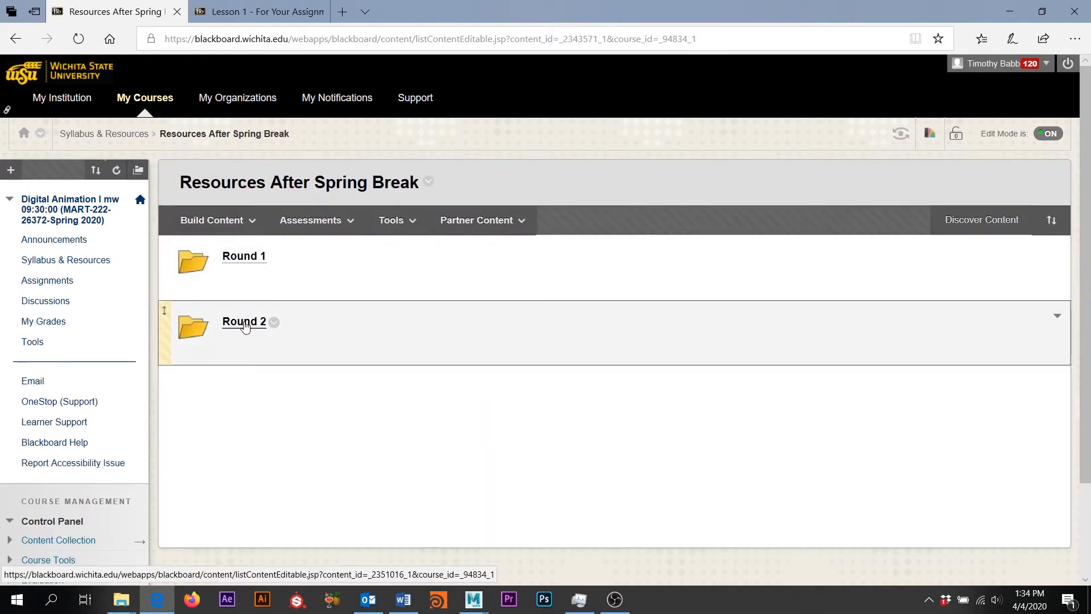
click(242, 322)
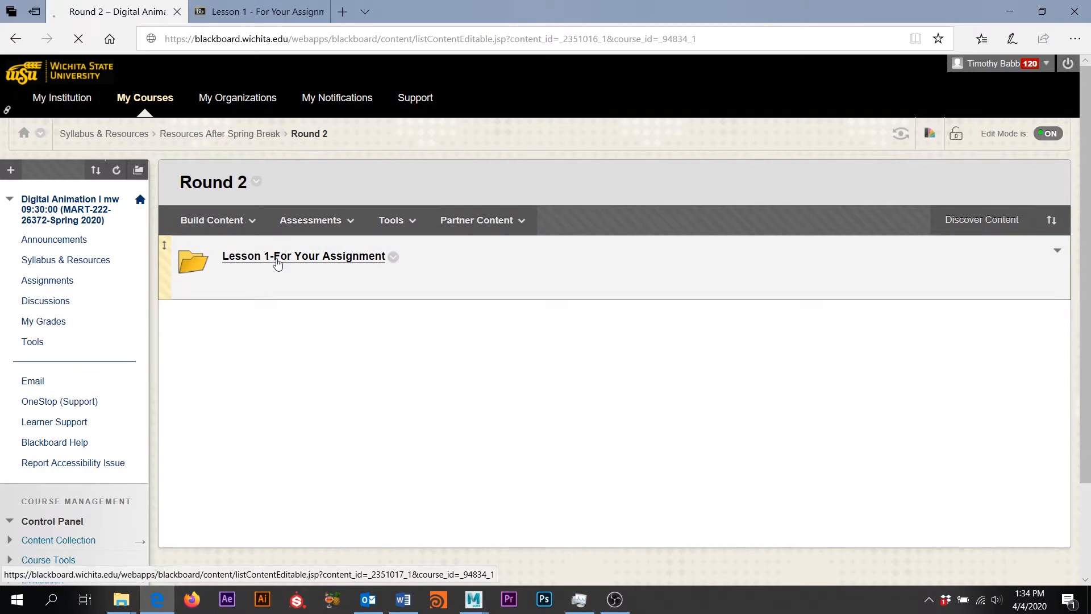
click(277, 260)
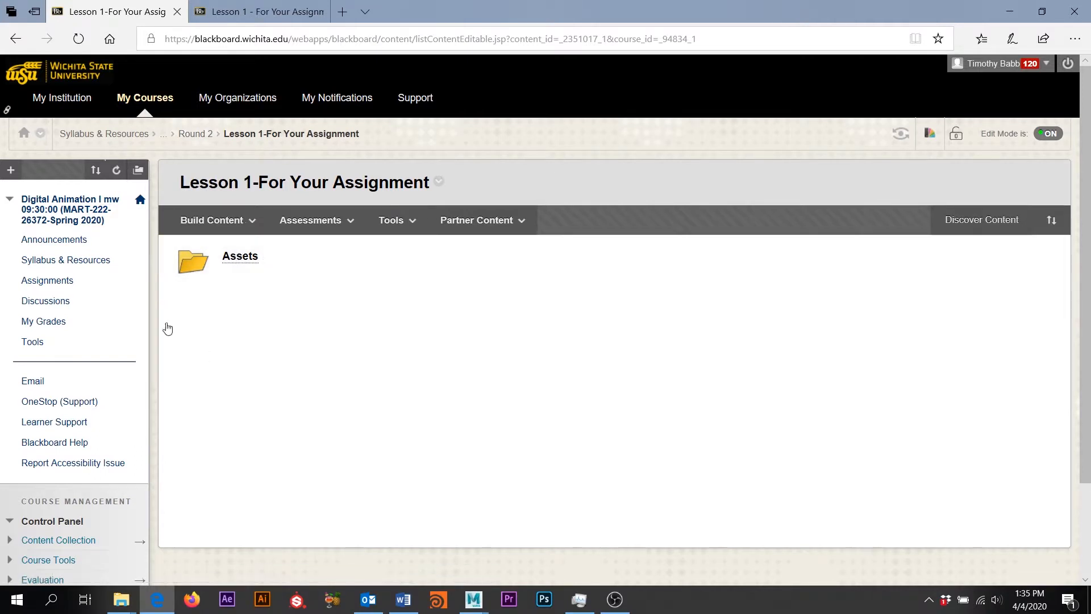
click(241, 256)
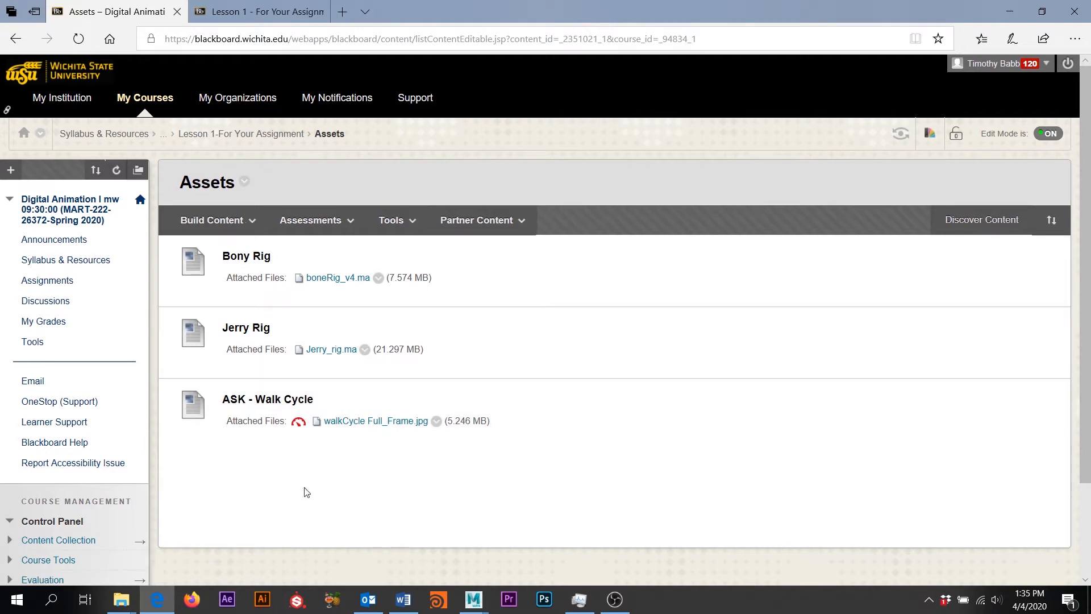
mouse_move(403, 603)
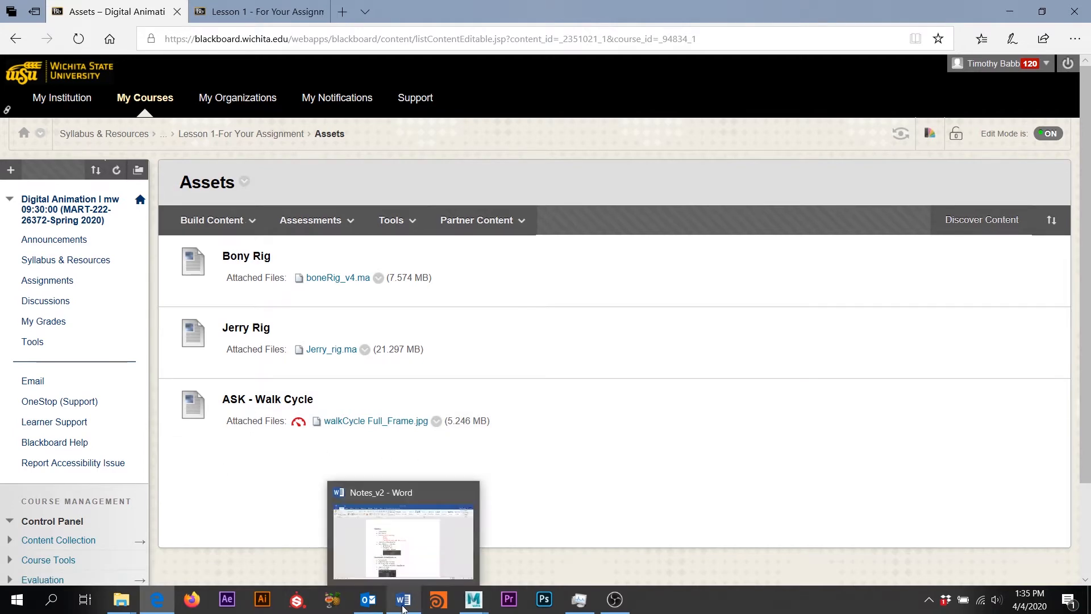
click(407, 569)
scroll(614, 258, down, 4)
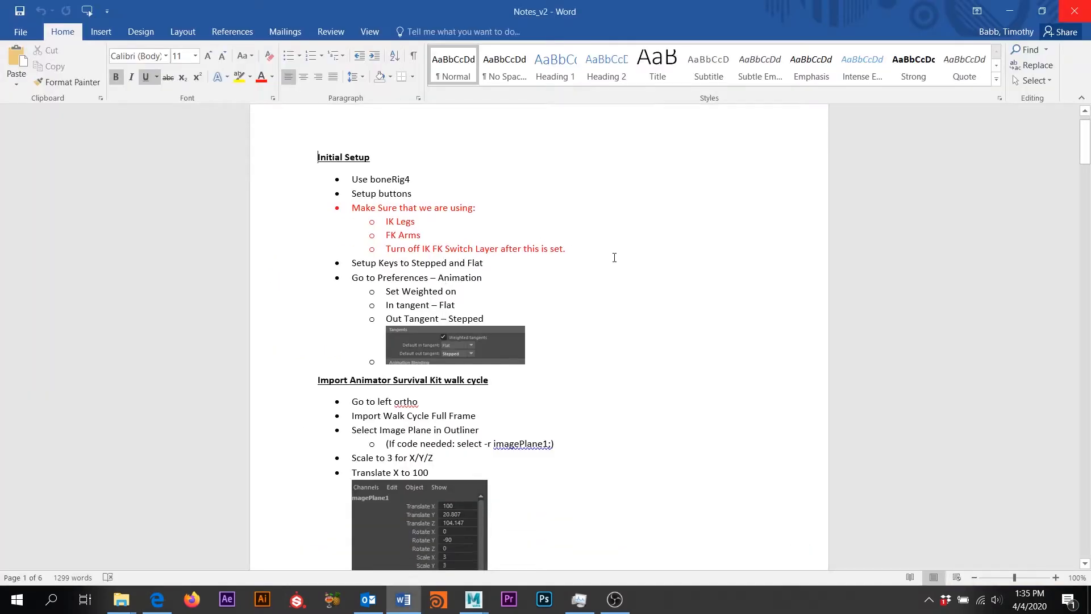
scroll(614, 257, up, 3)
scroll(614, 258, up, 1)
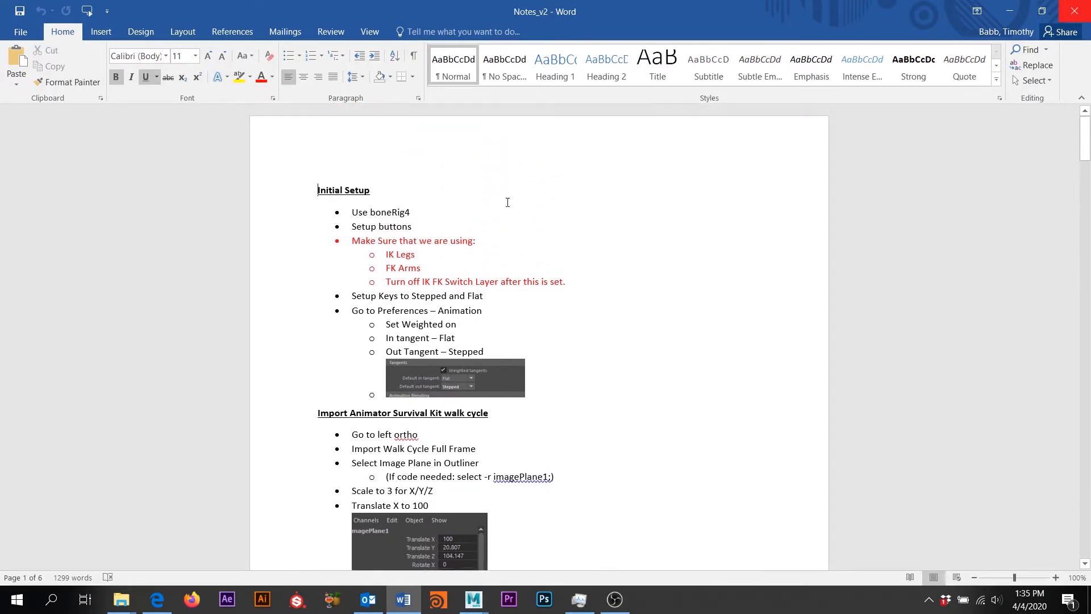
scroll(282, 190, down, 1)
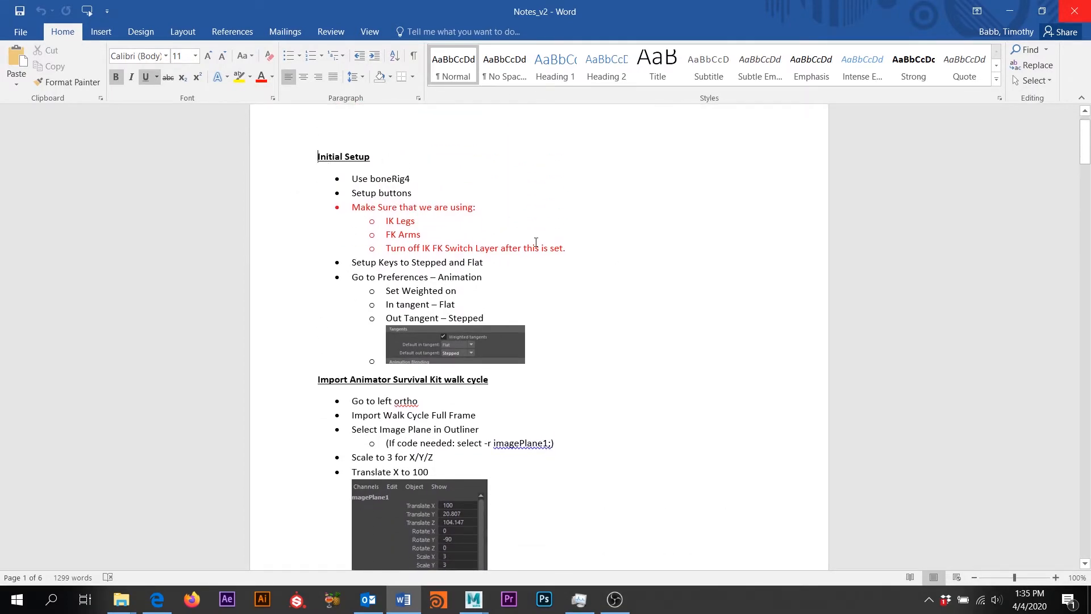
scroll(603, 289, down, 13)
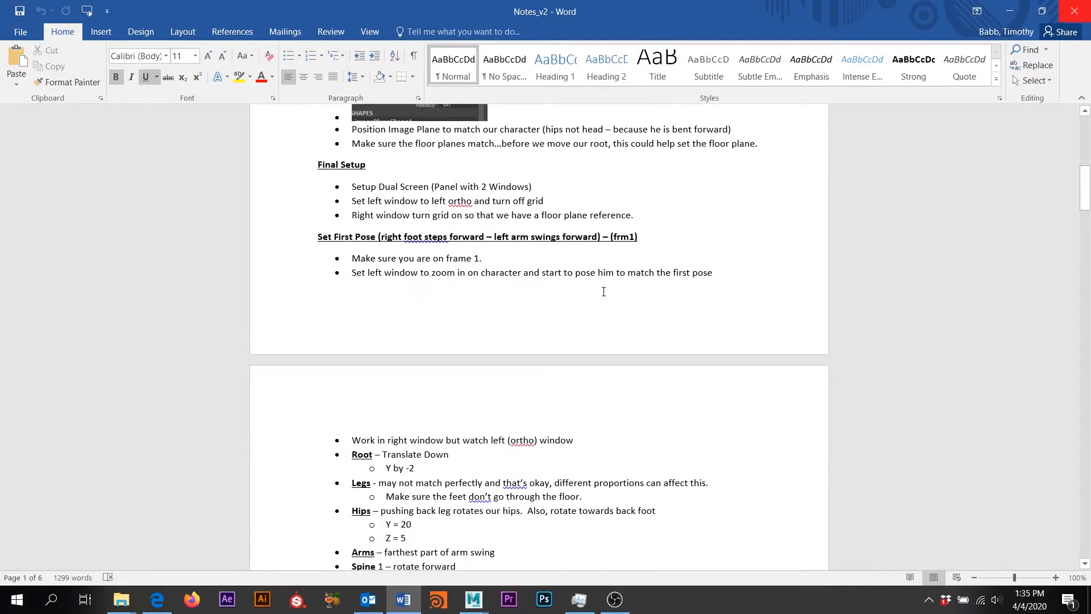
scroll(604, 291, up, 13)
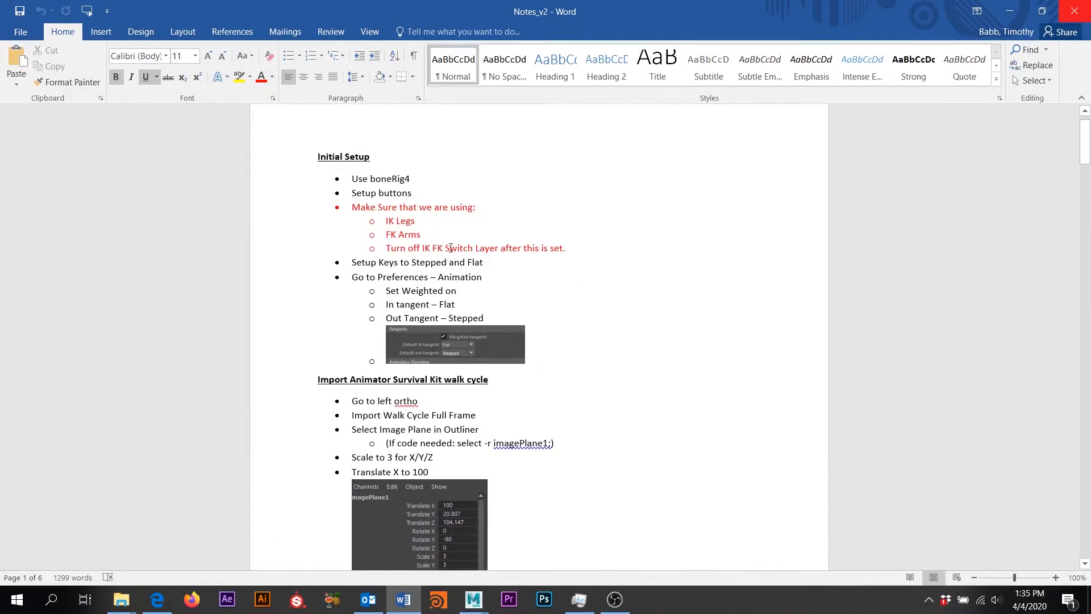
scroll(537, 249, down, 13)
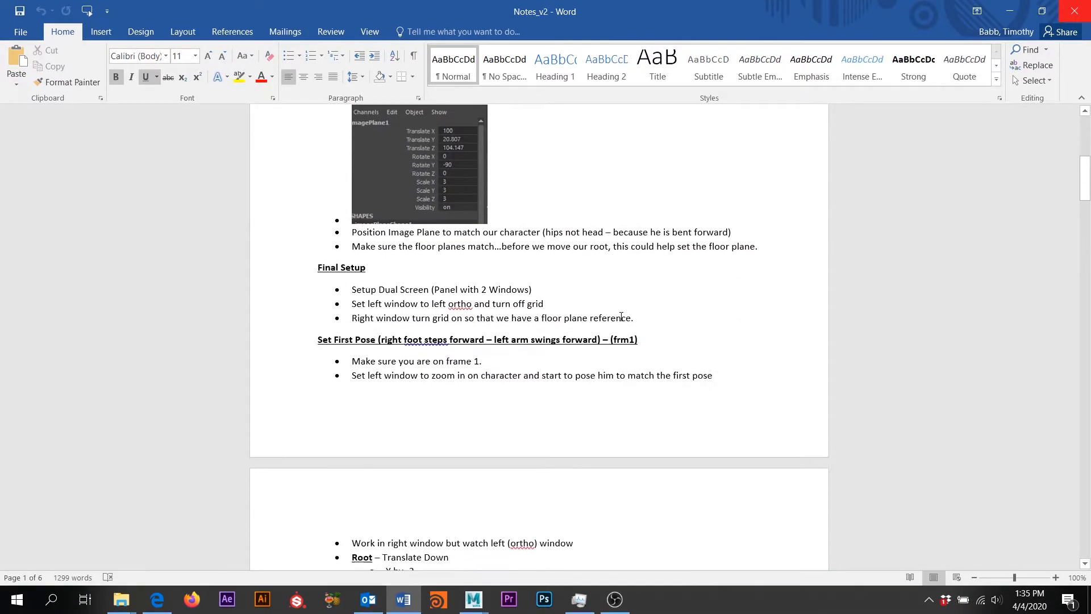
scroll(527, 402, down, 7)
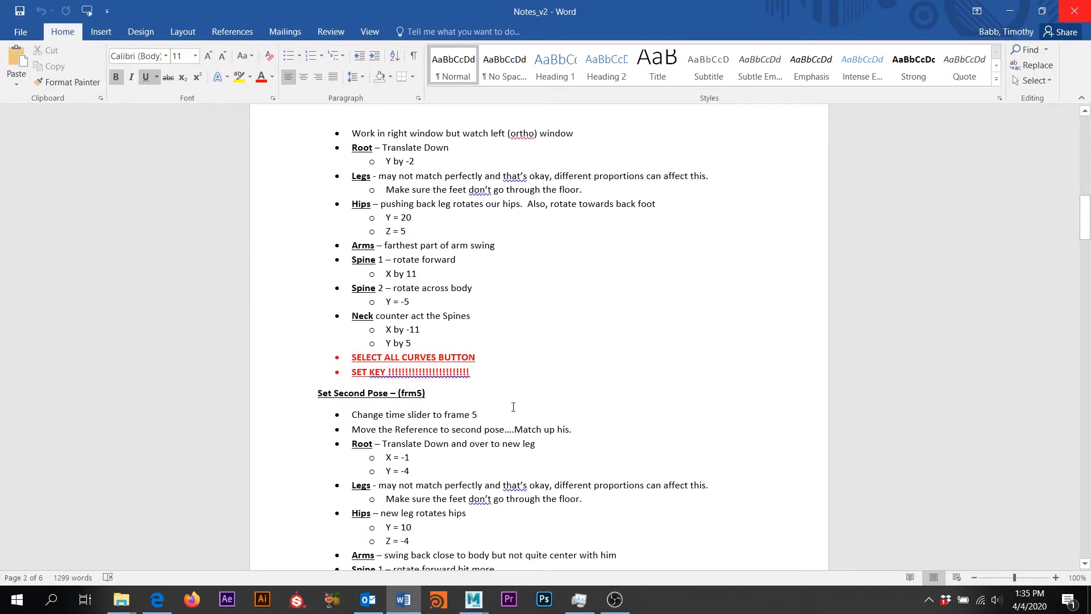
scroll(513, 407, down, 4)
scroll(513, 410, down, 2)
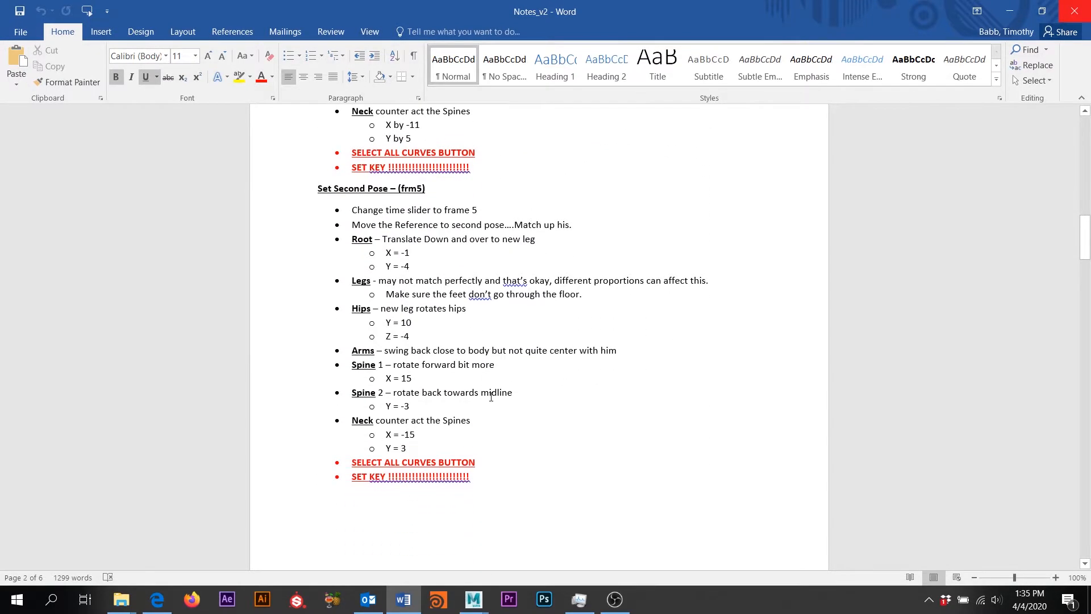
scroll(490, 397, up, 6)
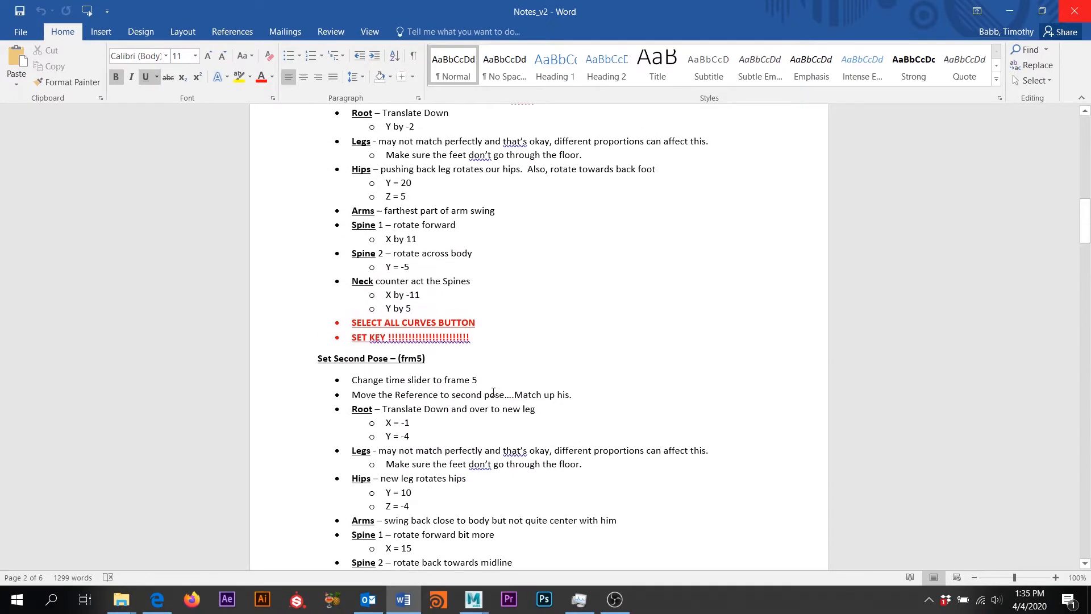
scroll(574, 444, down, 7)
scroll(574, 444, up, 20)
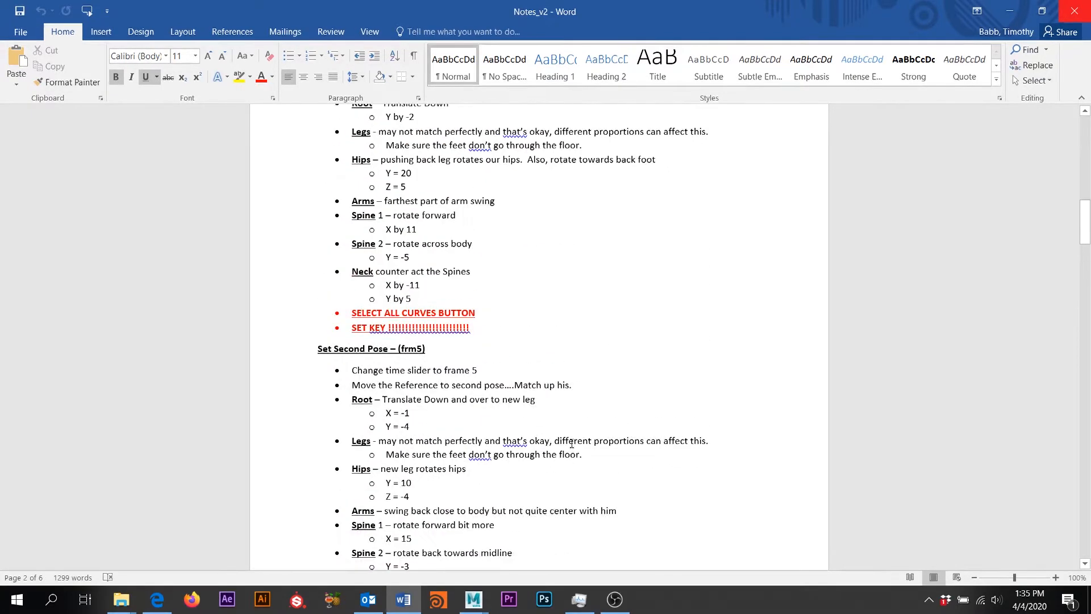
scroll(572, 443, up, 10)
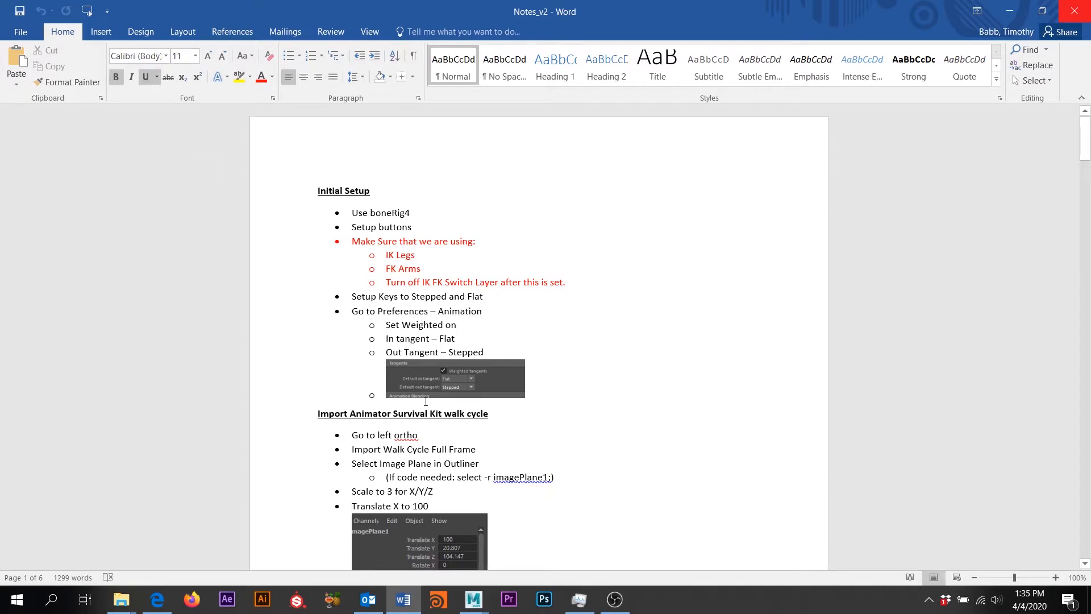
click(1009, 11)
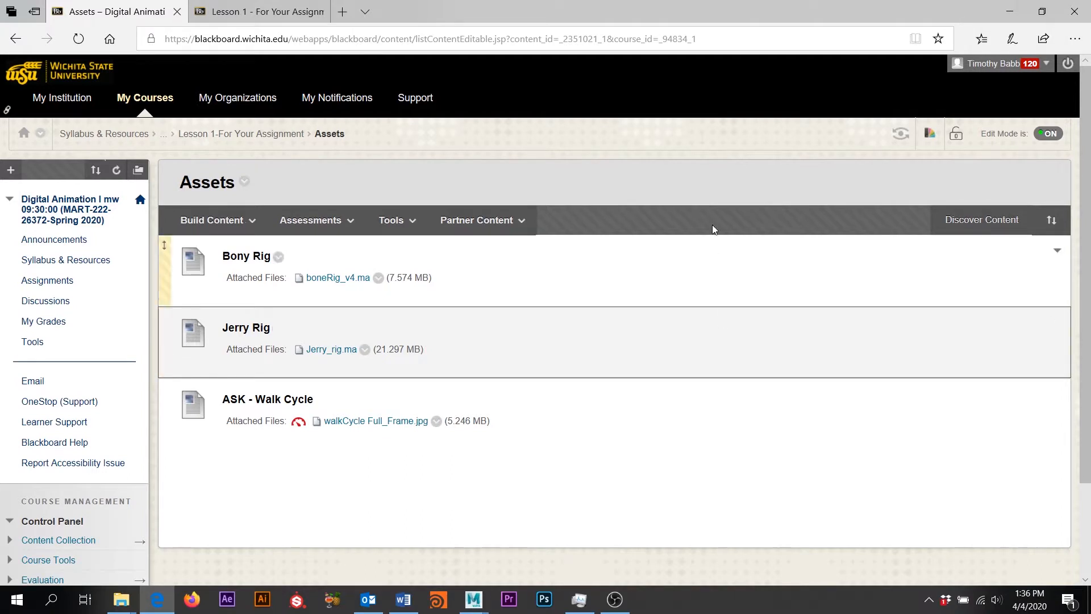
click(211, 220)
click(211, 219)
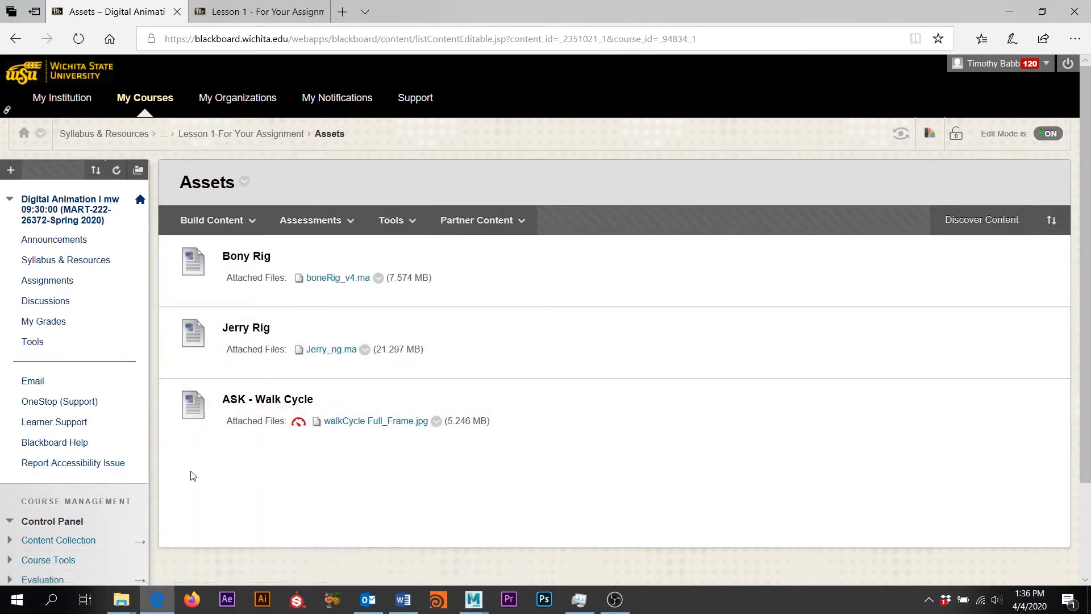
click(413, 603)
click(414, 604)
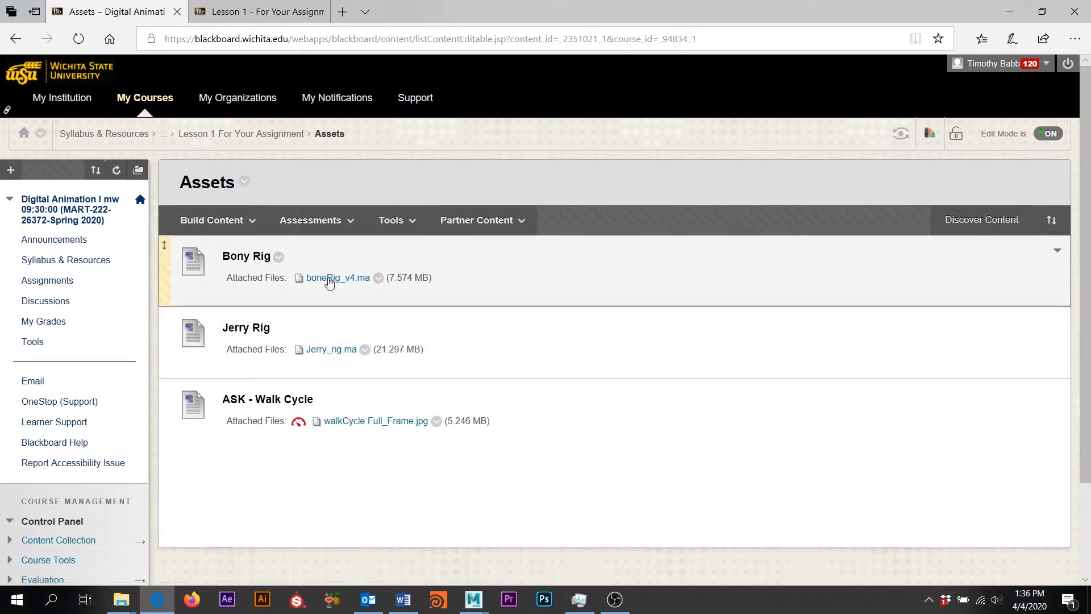
Check the hips Y = 20 and Z = 5 values in Notes_v2's Initial Setup, then minimize Word
click(403, 598)
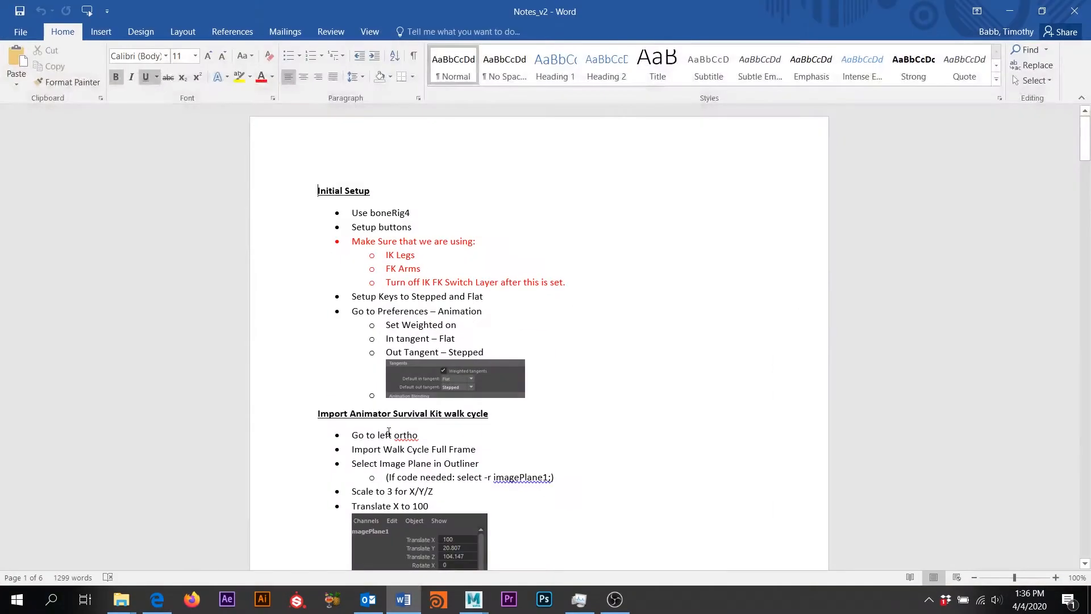
scroll(388, 431, down, 15)
scroll(389, 432, down, 8)
scroll(377, 281, up, 2)
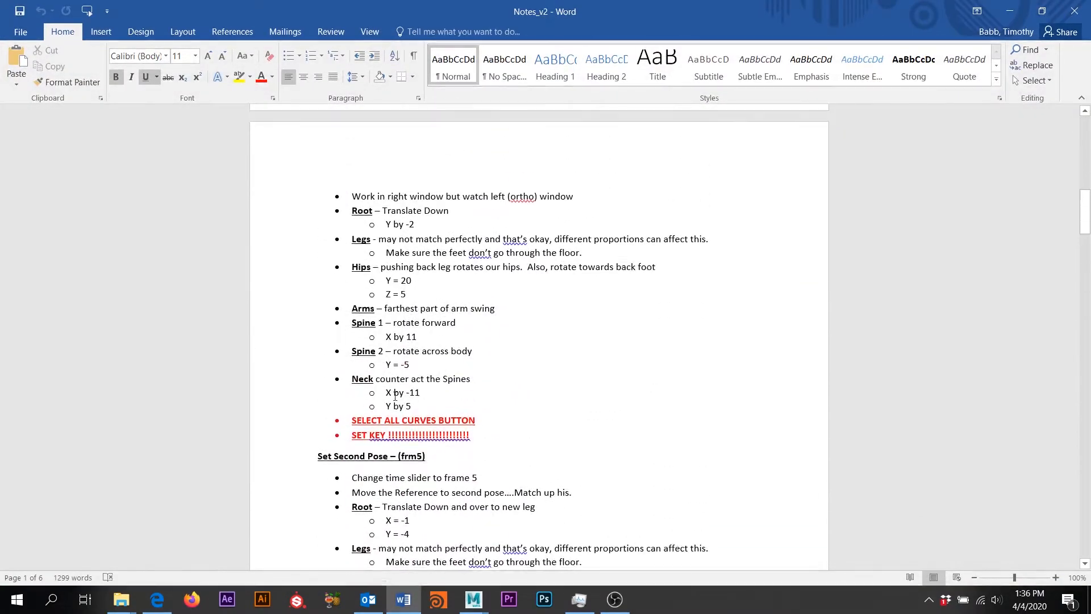
drag(384, 286, 410, 287)
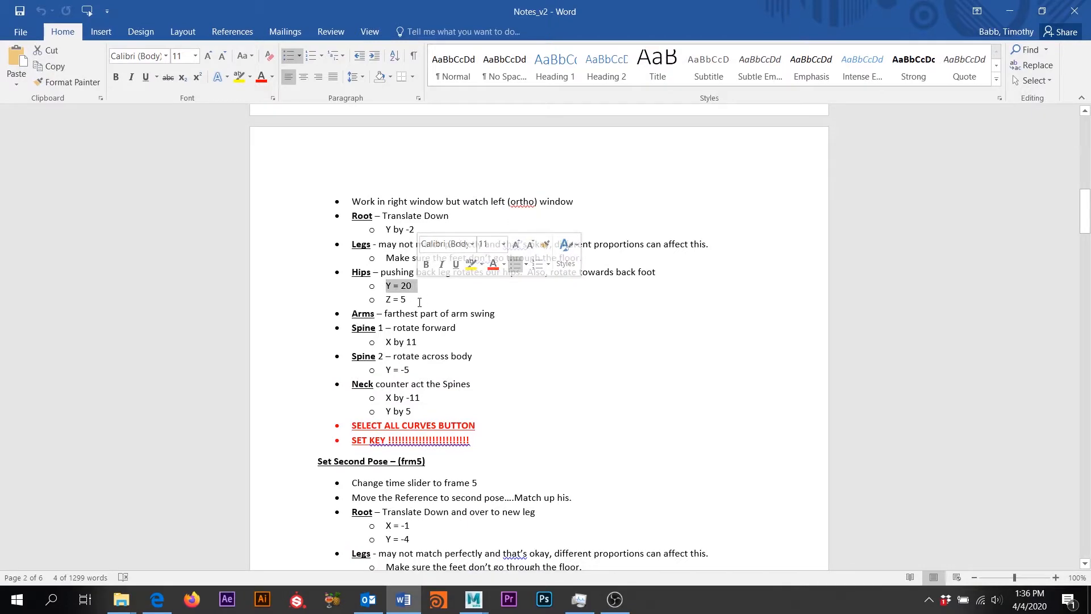
click(417, 302)
triple_click(417, 302)
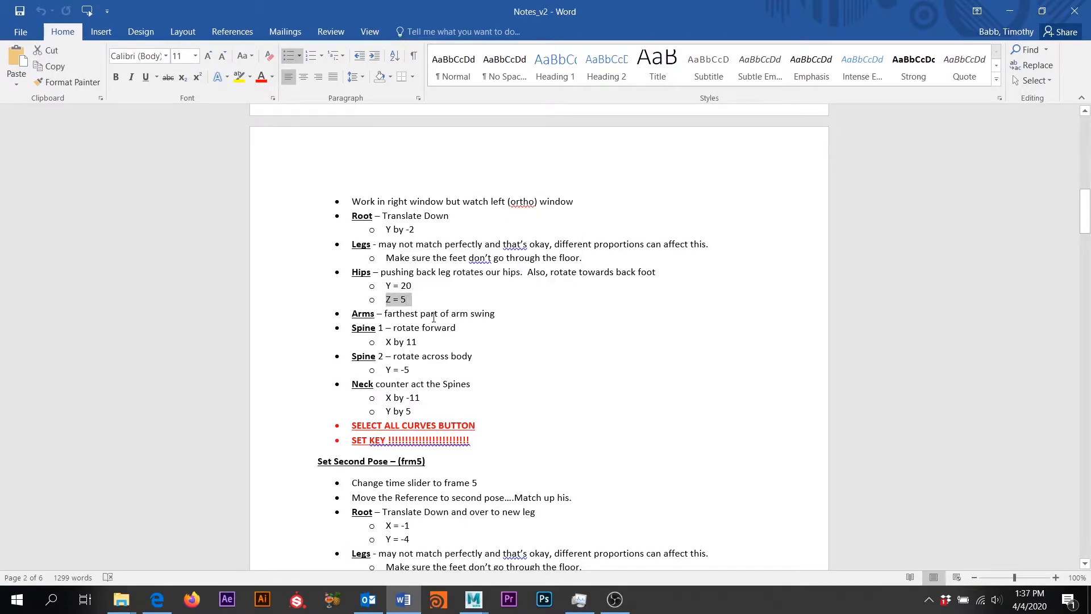
click(649, 357)
scroll(641, 363, up, 10)
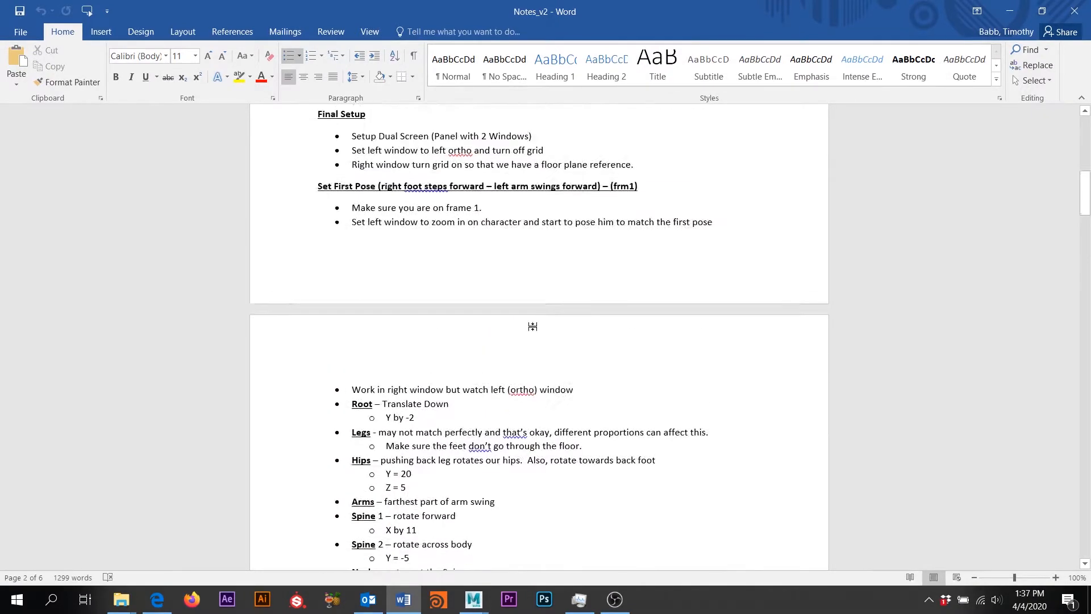
scroll(575, 279, up, 6)
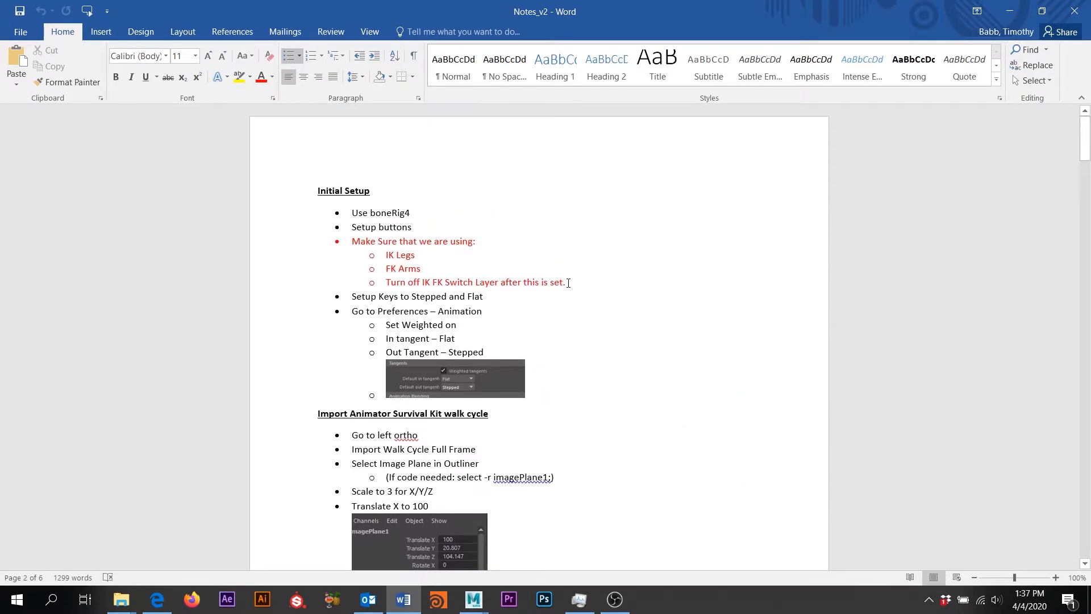
click(999, 8)
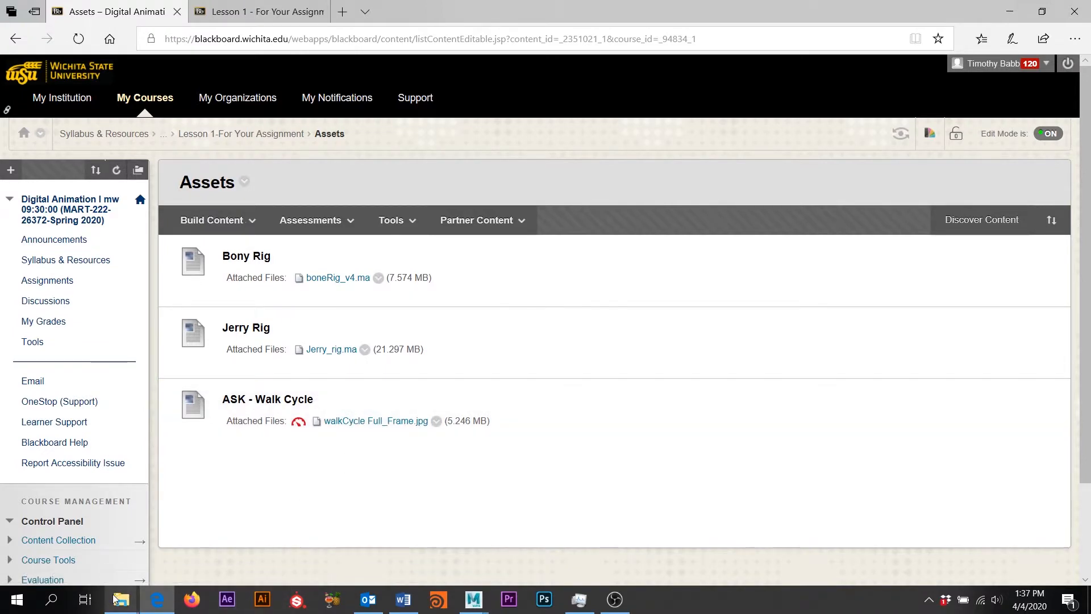
Open walkCycle Full_Frame from the walk cycle folder to view it, then minimize the image viewer
mouse_move(121, 598)
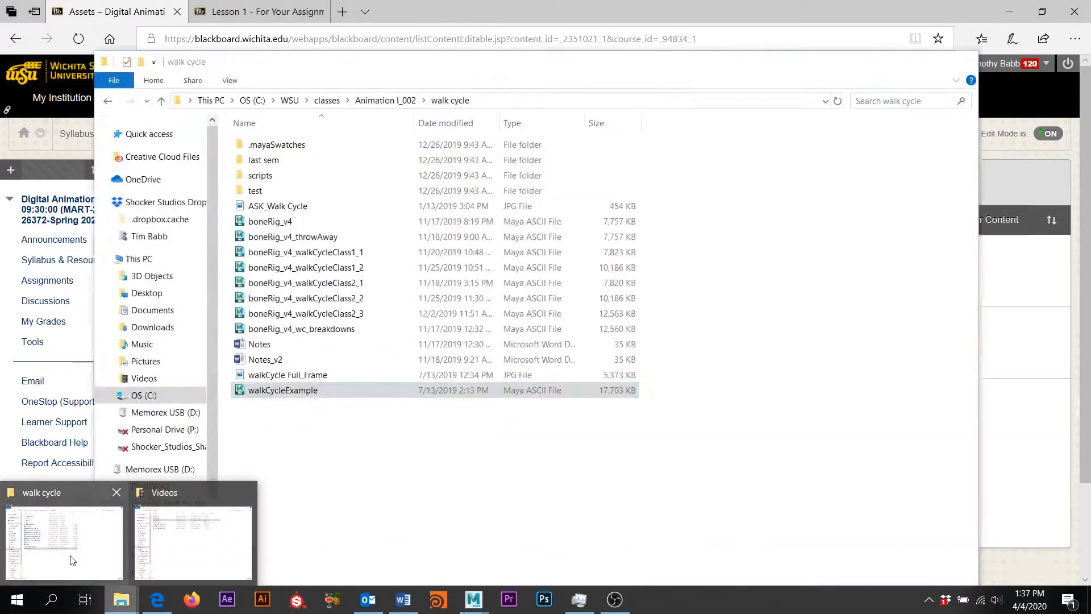
click(72, 560)
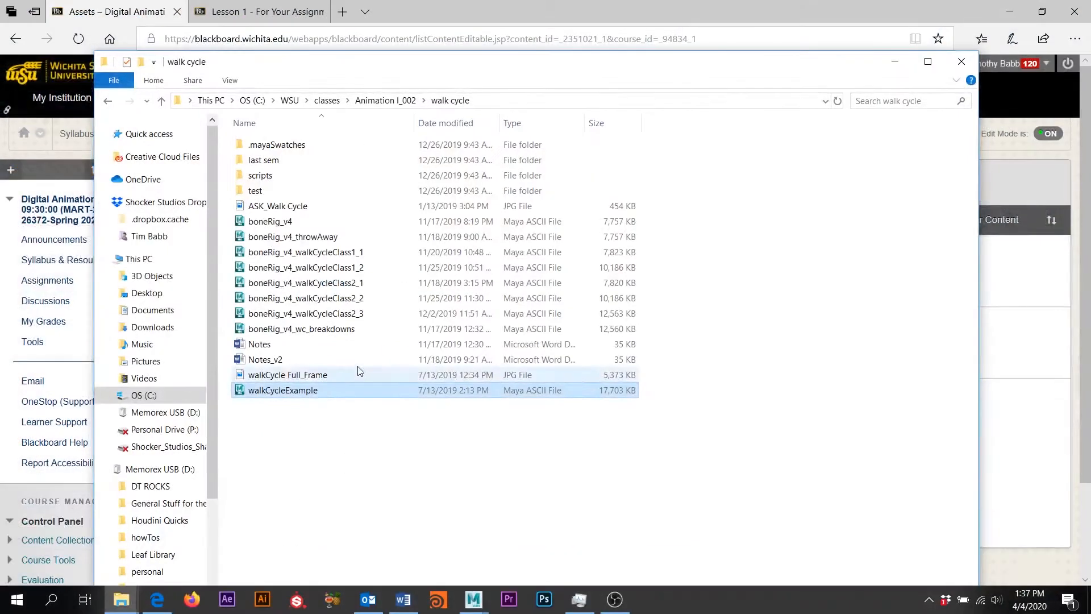
double_click(287, 376)
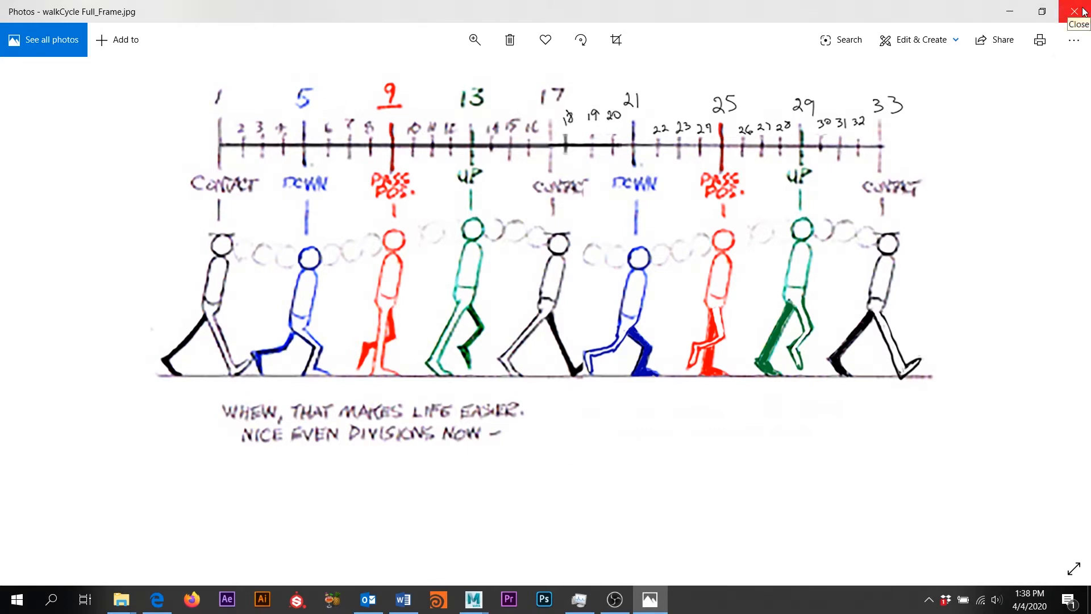
click(1009, 11)
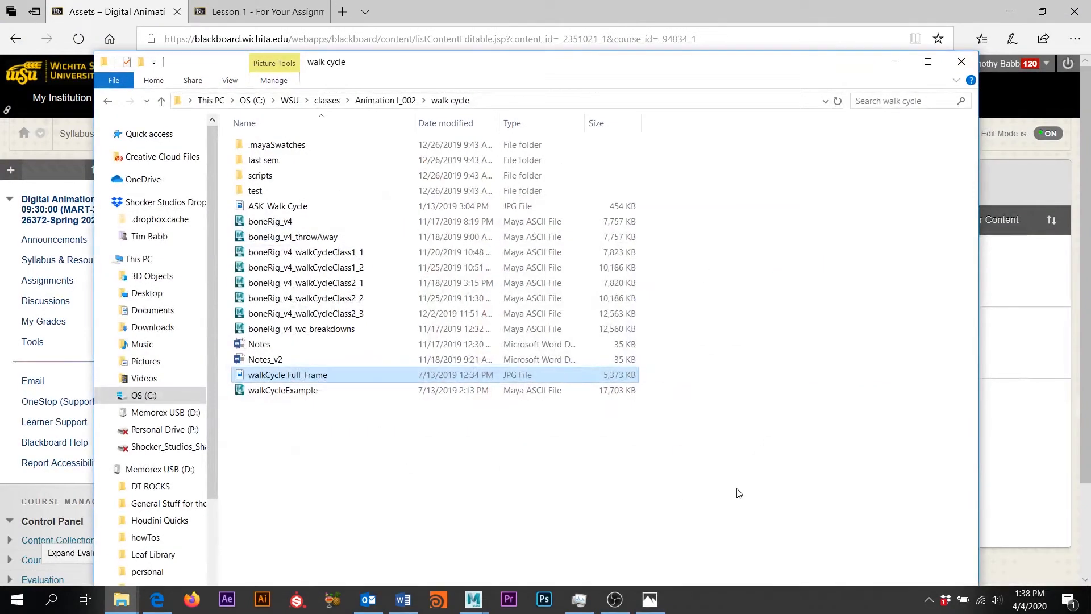
mouse_move(469, 606)
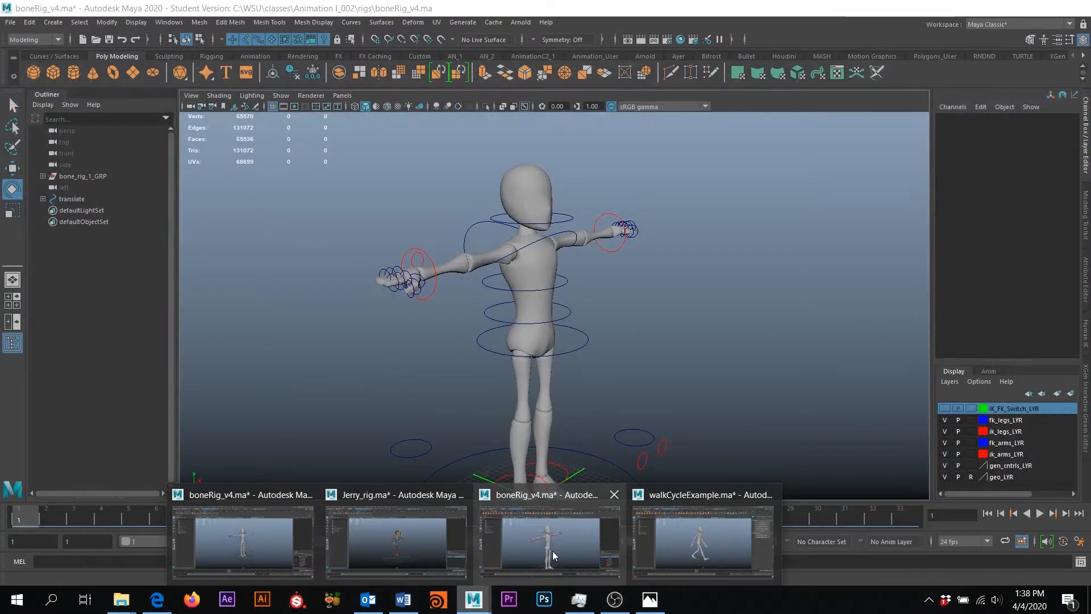
Switch to the boneRig_v4 scene window after glancing at the Blackboard assets page
click(553, 550)
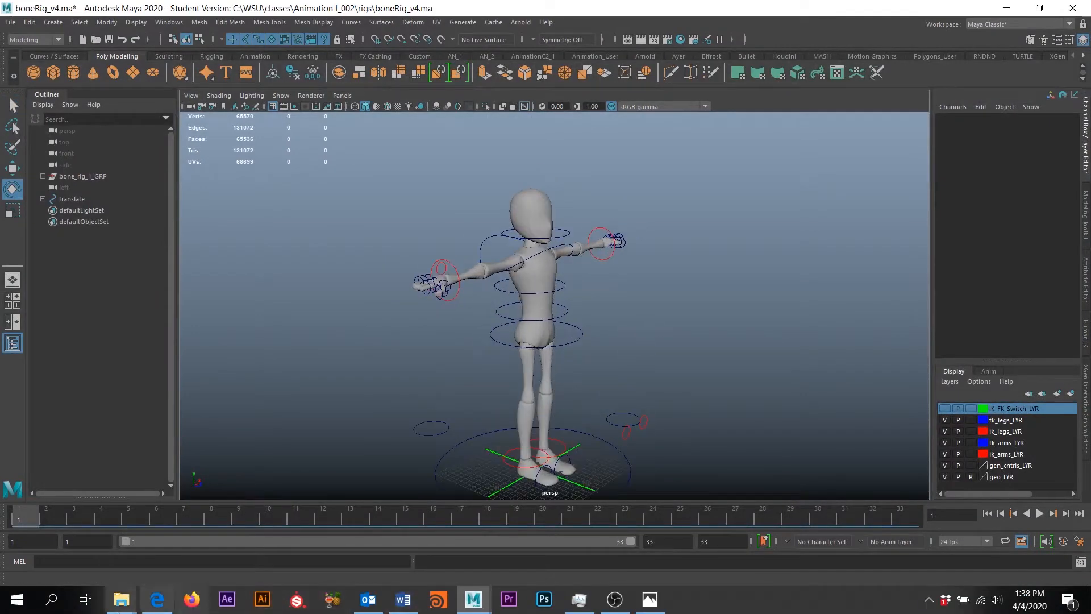
click(157, 600)
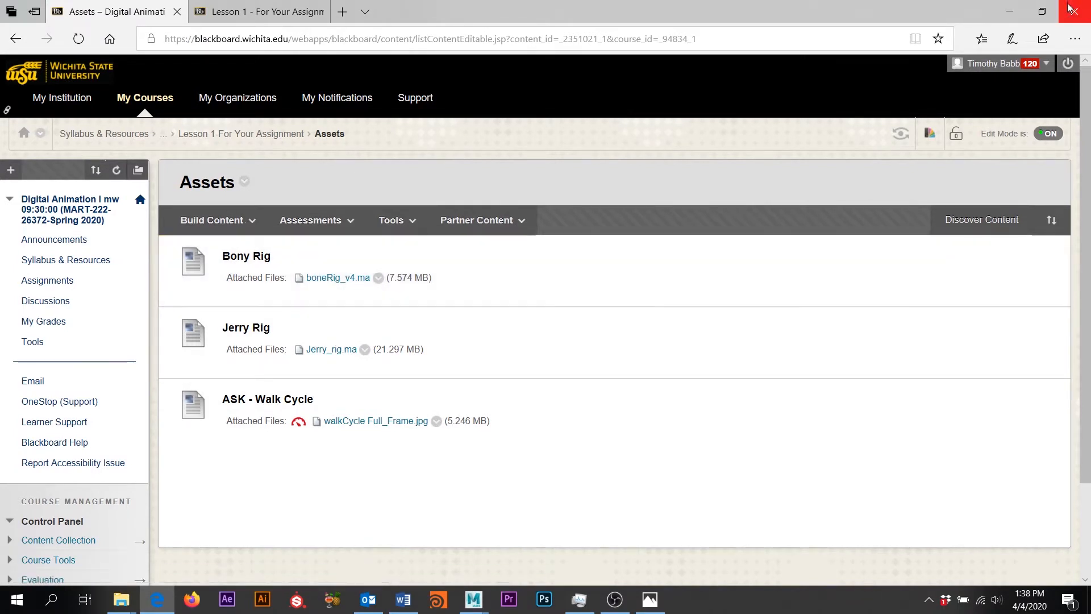
click(1010, 11)
Move the left IK wrist control down and rotate it into a hanging pose
alt+drag(778, 273, 725, 300)
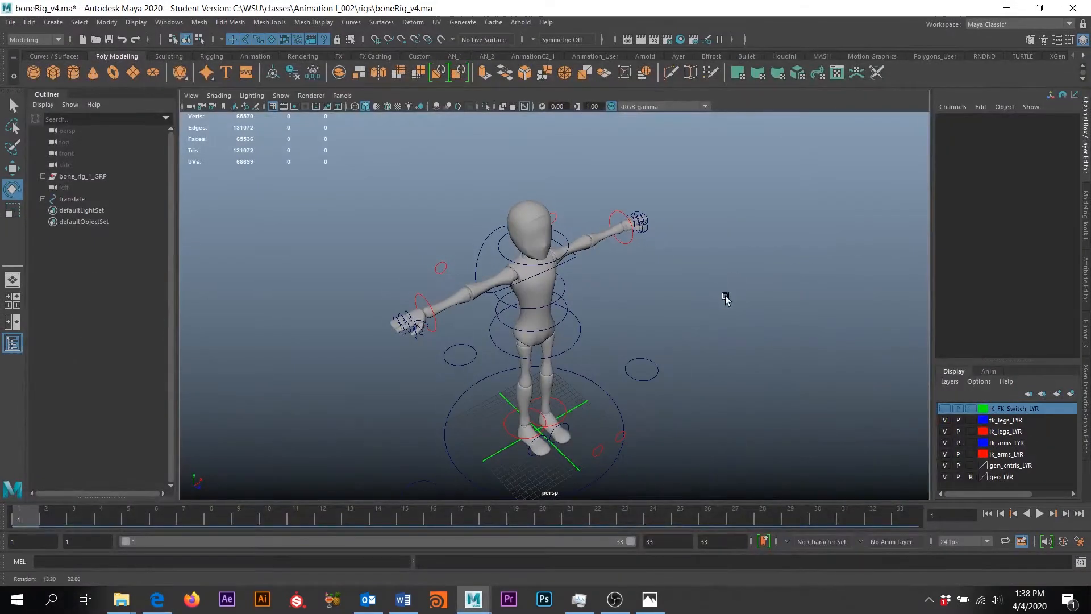
click(625, 219)
key(w)
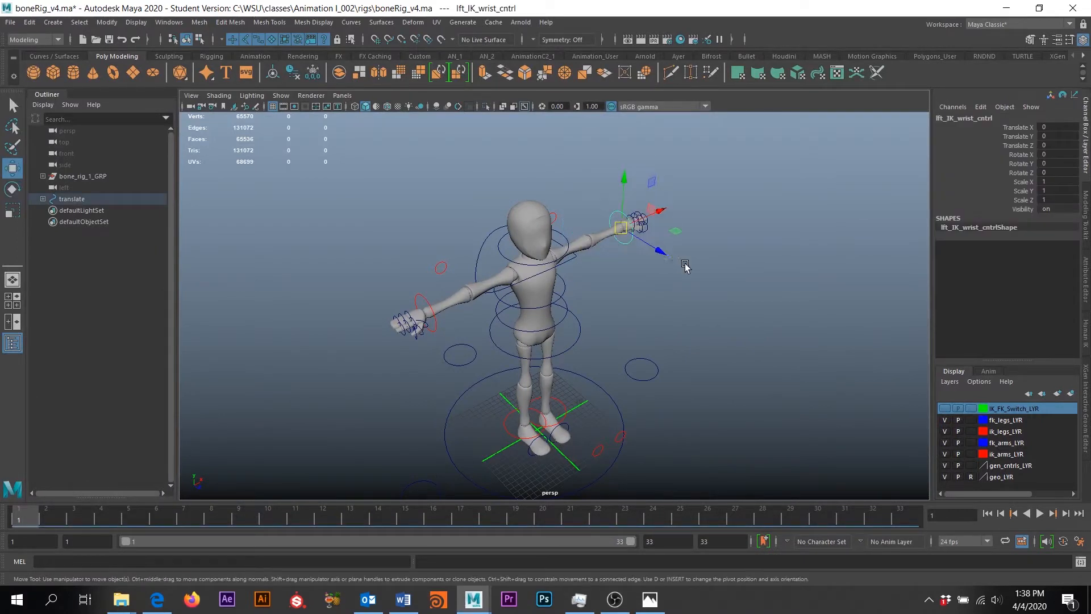
drag(621, 227, 595, 266)
key(e)
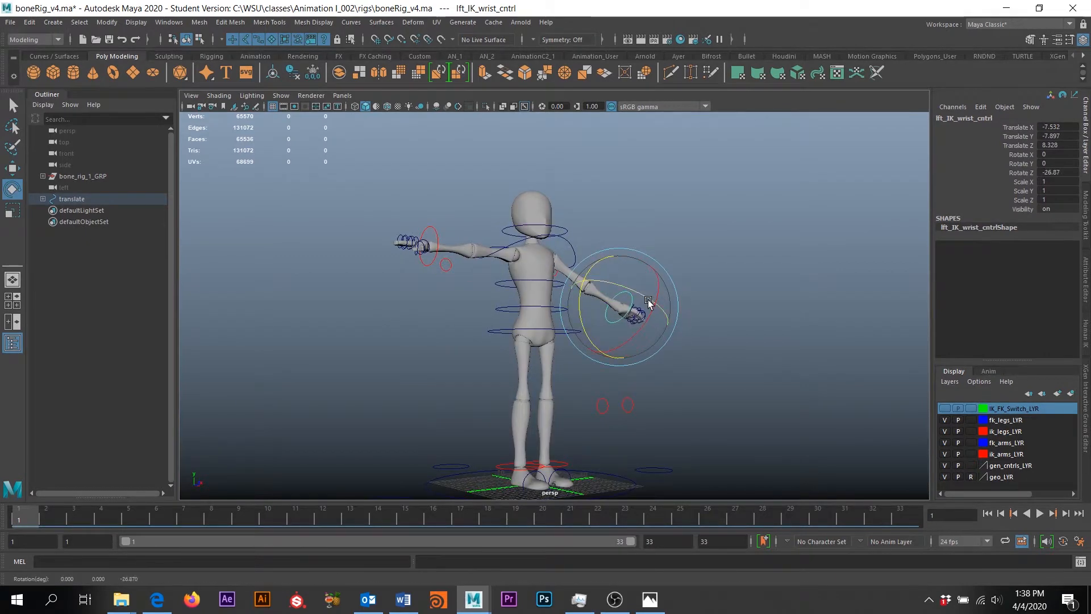
drag(648, 302, 630, 283)
alt+drag(674, 355, 616, 345)
drag(653, 305, 653, 329)
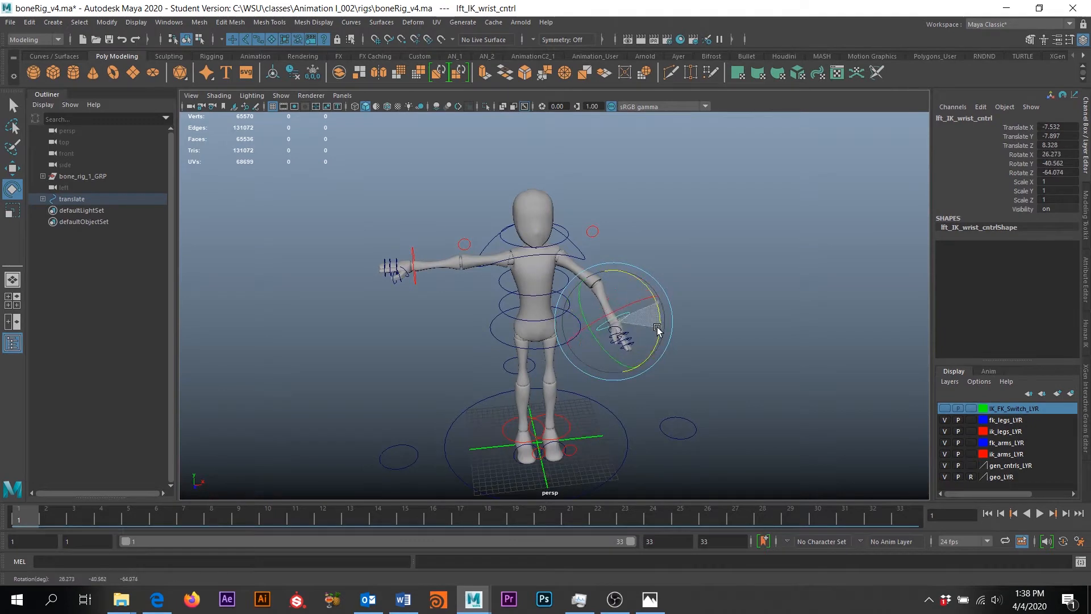
Orbit to a three-quarter view and undo the left wrist rotations and move, leveling the arm
click(158, 599)
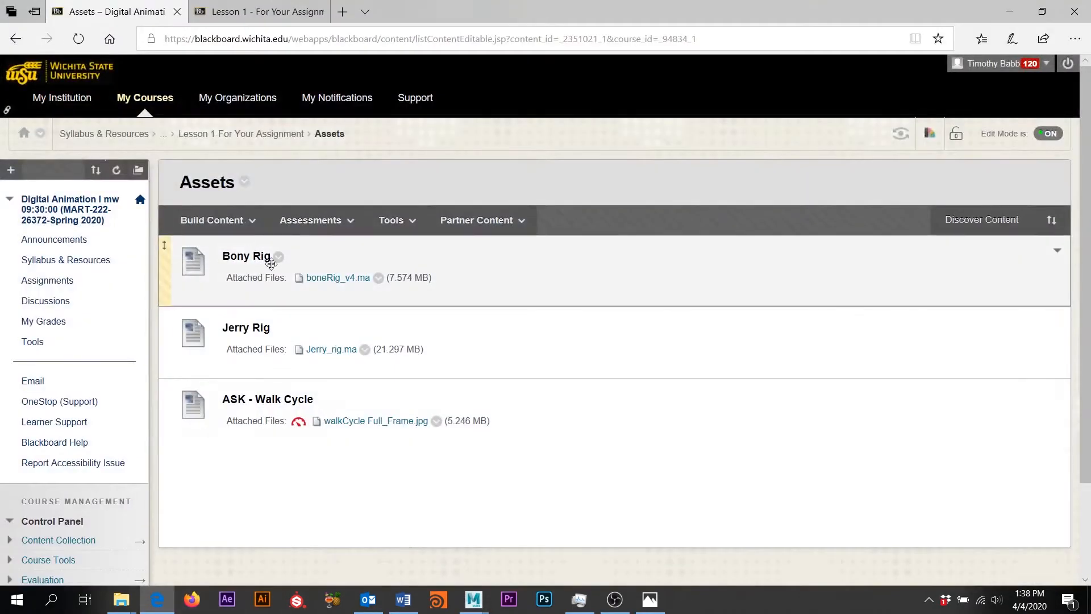
click(1009, 11)
alt+drag(669, 369, 619, 318)
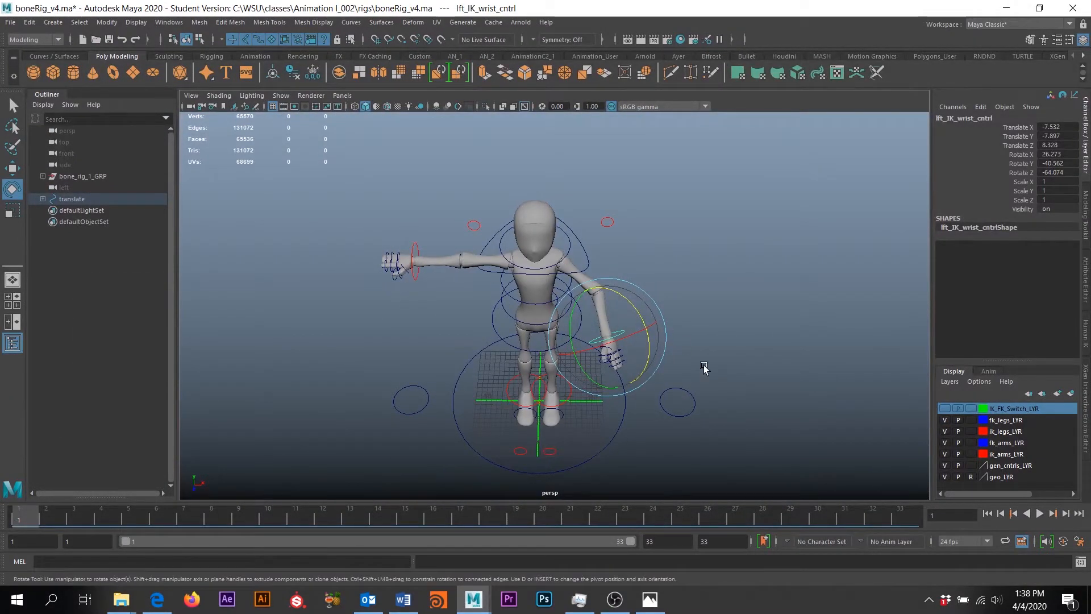
alt+drag(712, 372, 611, 275)
scroll(455, 270, up, 5)
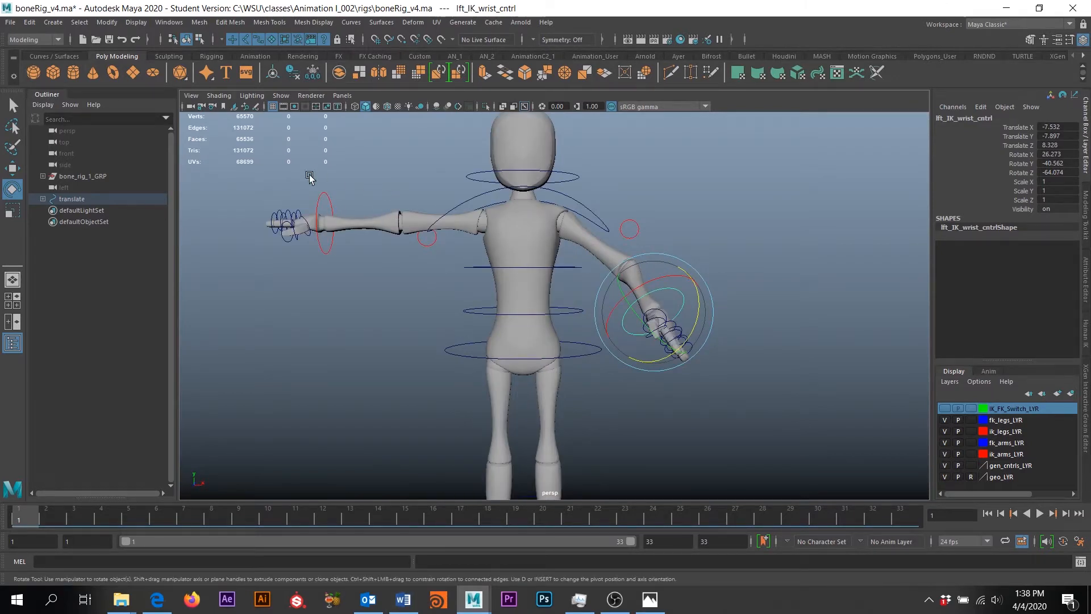
click(320, 198)
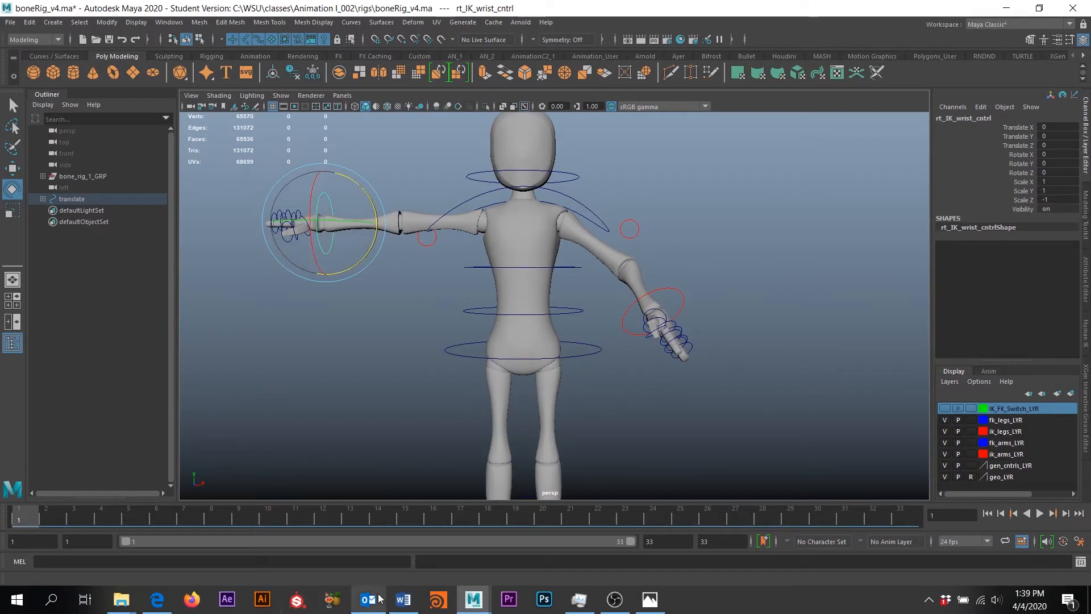
key(ctrl+z)
key(ctrl+z)
key(ctrl+z)
key(ctrl+z)
key(ctrl+z)
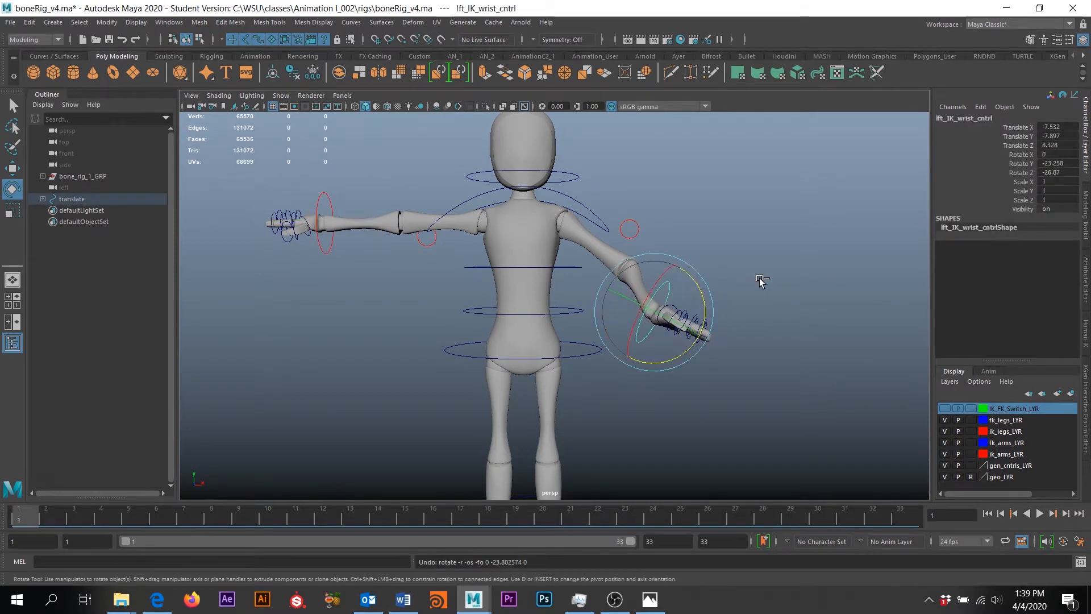
key(ctrl+z)
key(ctrl+z)
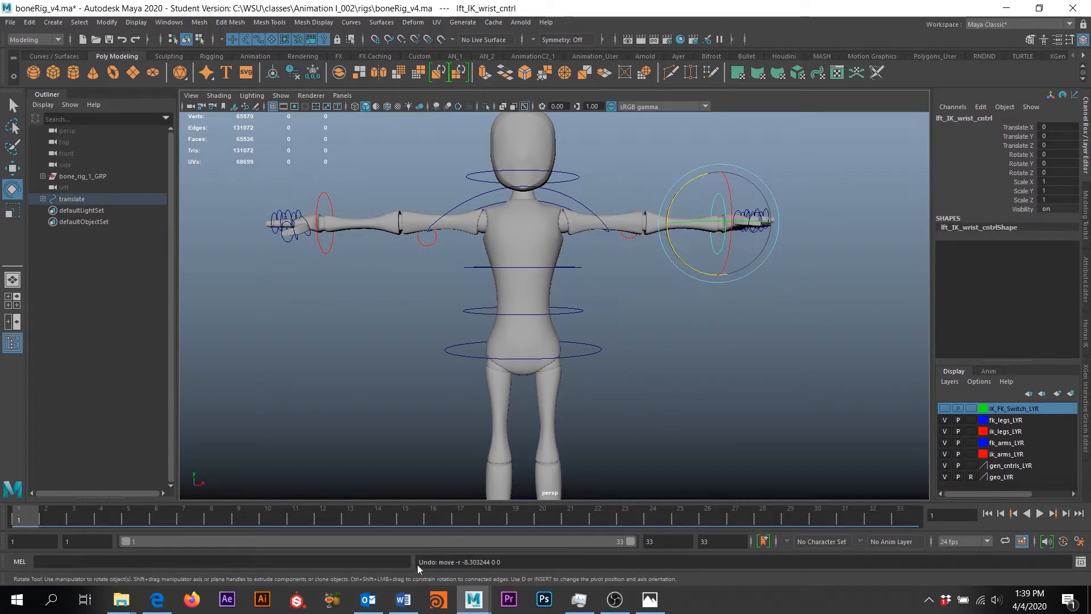
Bring the other boneRig_v4 scene window forward and reframe the view on the character
mouse_move(473, 599)
click(259, 545)
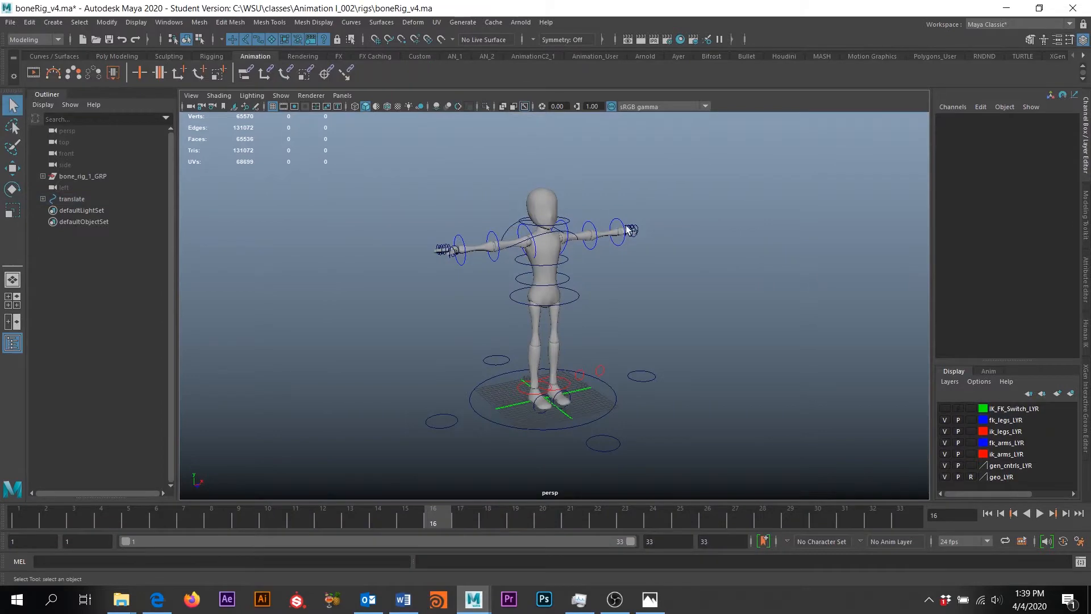
alt+drag(494, 253, 523, 248)
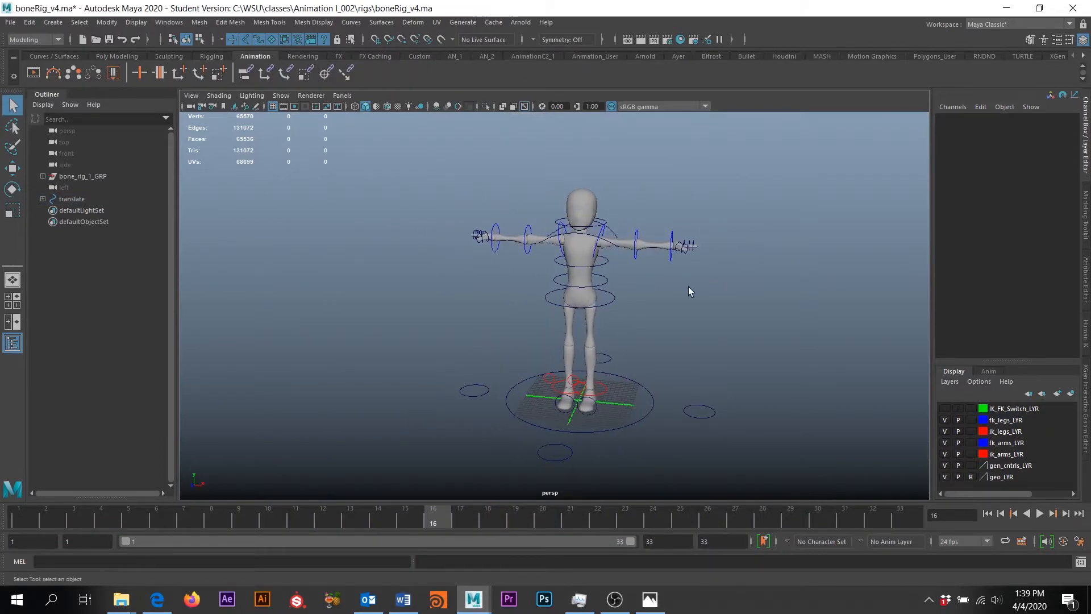
mouse_move(679, 285)
alt+middle_down()
mouse_move(664, 247)
mouse_move(680, 297)
alt+middle_up()
scroll(656, 253, up, 3)
alt+drag(680, 297, 611, 273)
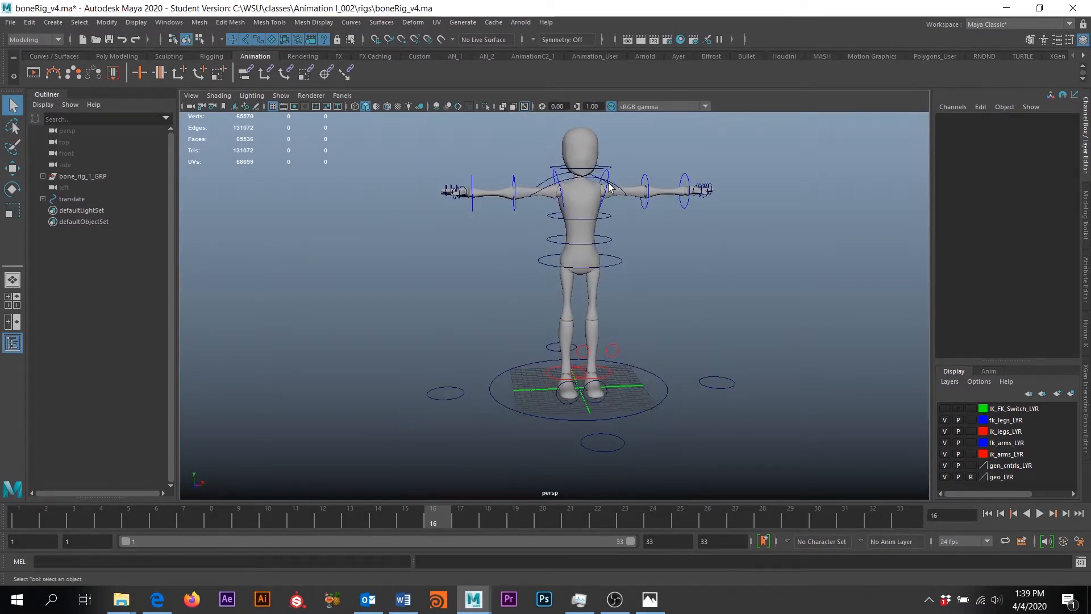
click(609, 187)
click(645, 185)
key(e)
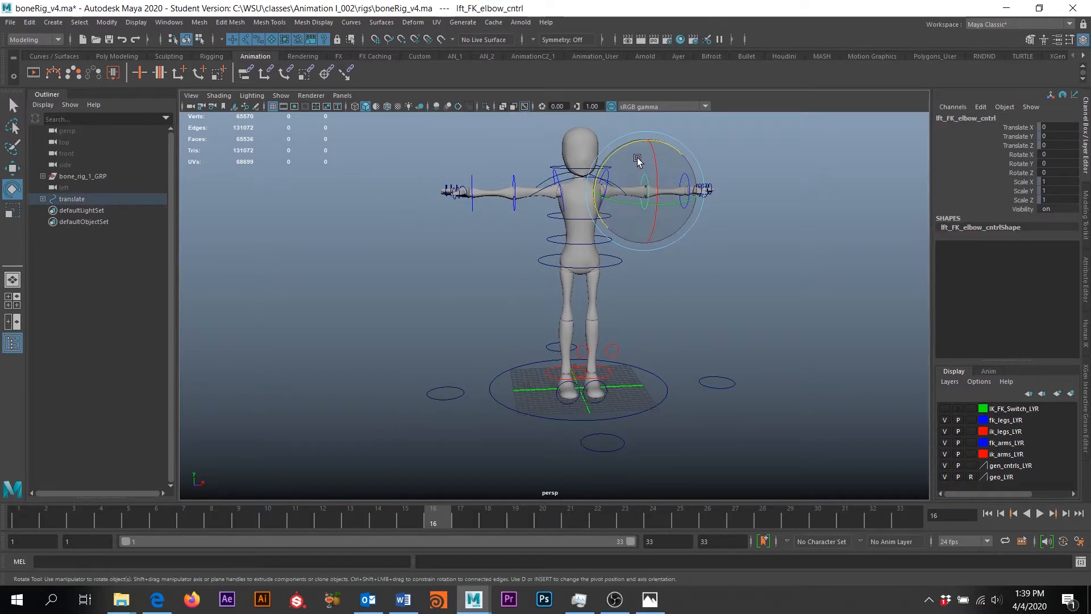
drag(672, 204, 617, 202)
key(ctrl+z)
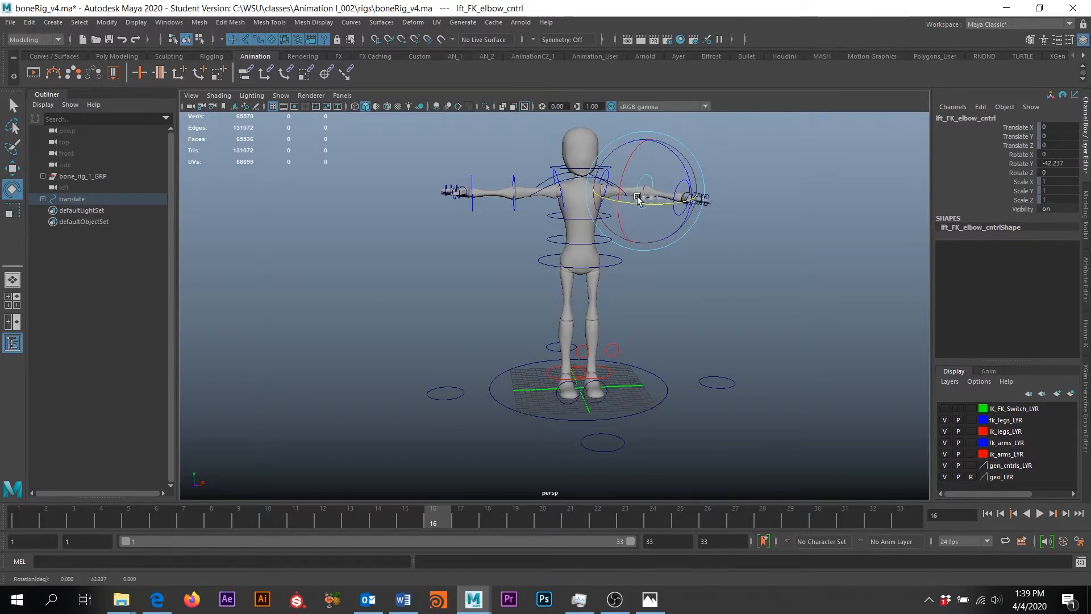
alt+drag(610, 377, 581, 332)
click(578, 386)
key(w)
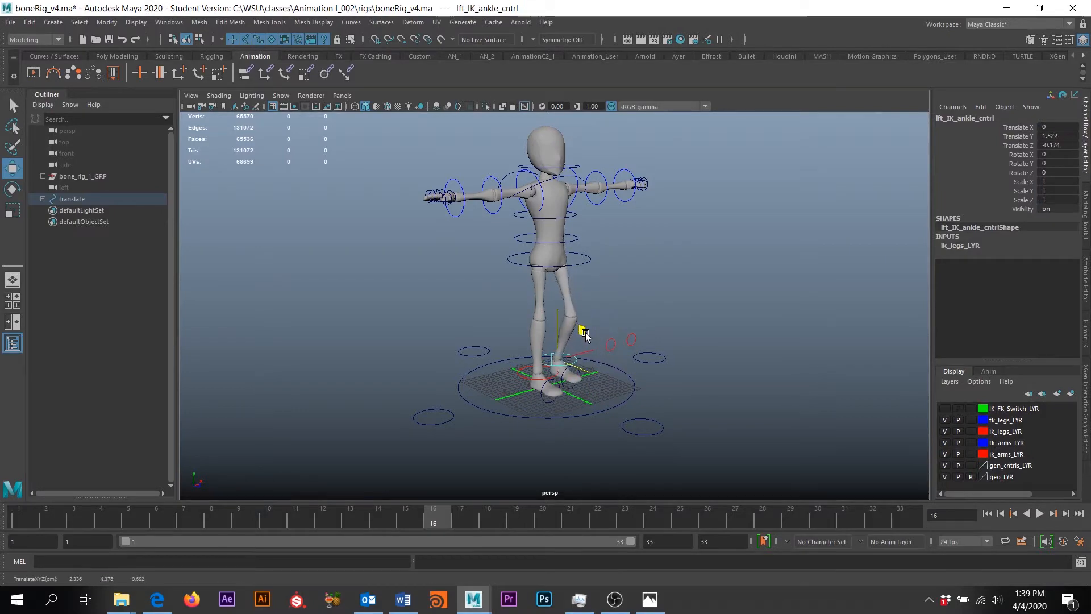
key(ctrl+z)
alt+drag(705, 398, 633, 398)
alt+middle_drag(633, 398, 702, 352)
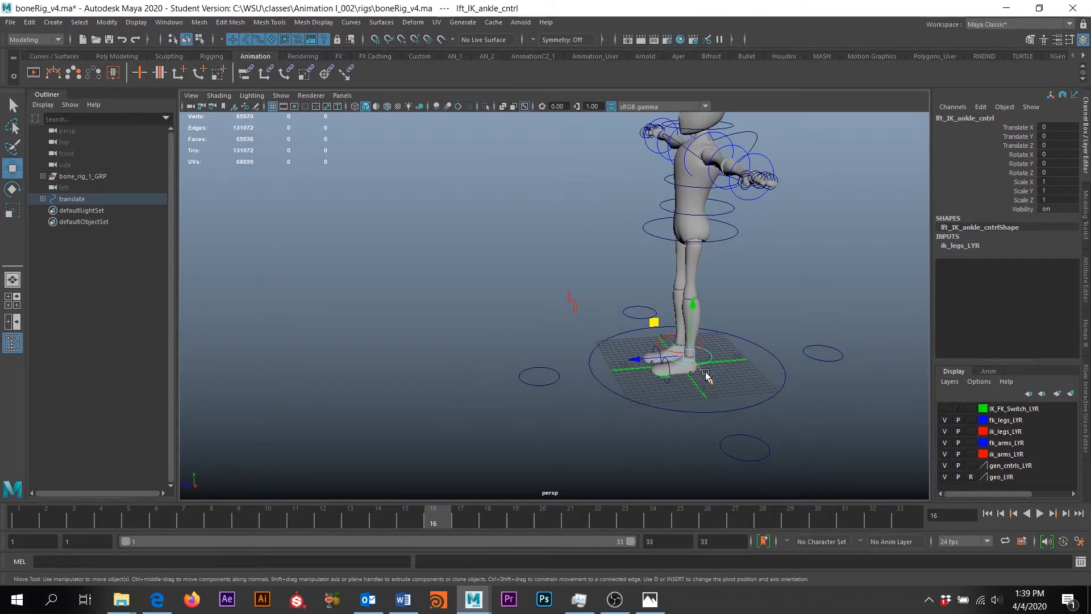
alt+drag(630, 375, 668, 387)
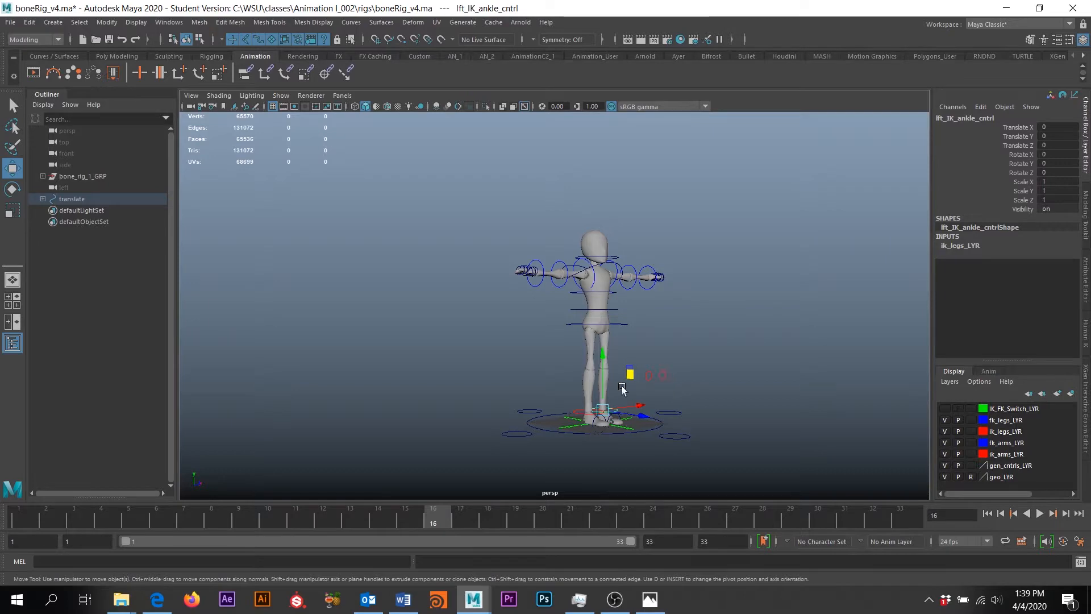
click(403, 601)
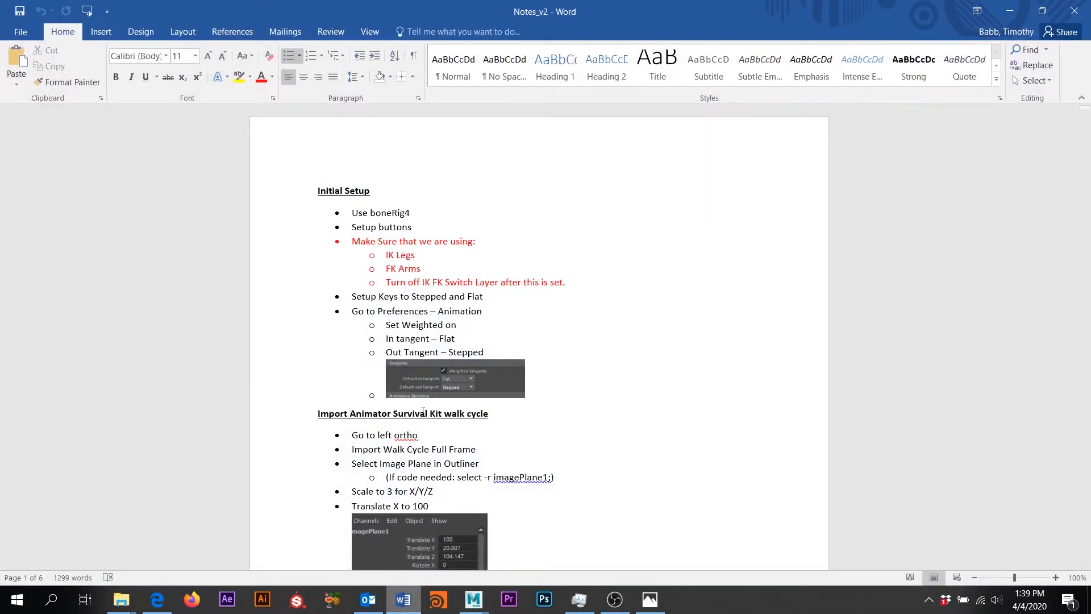
click(404, 605)
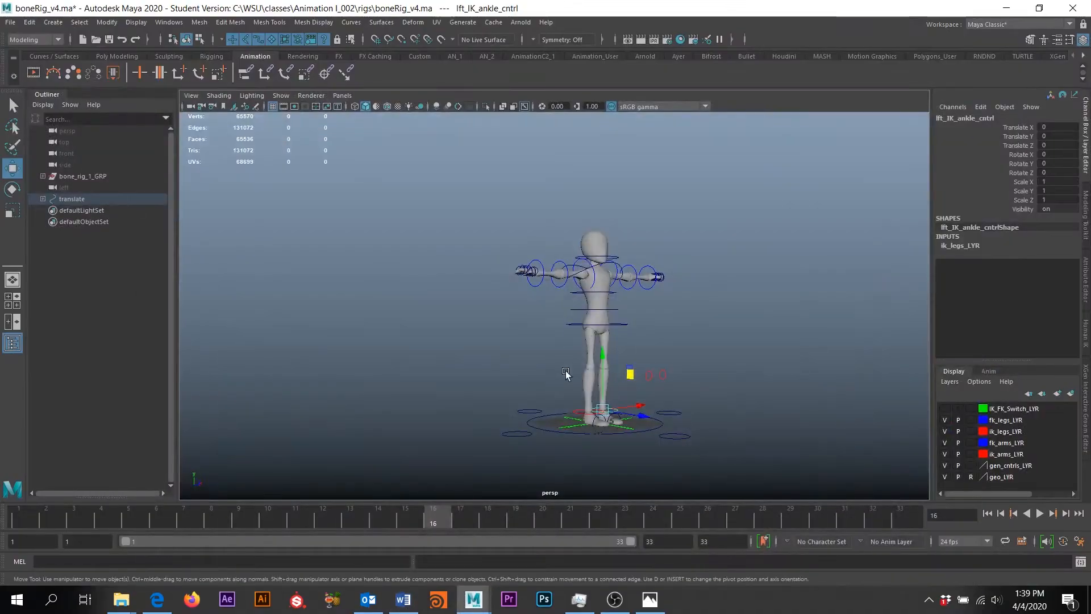
mouse_move(479, 601)
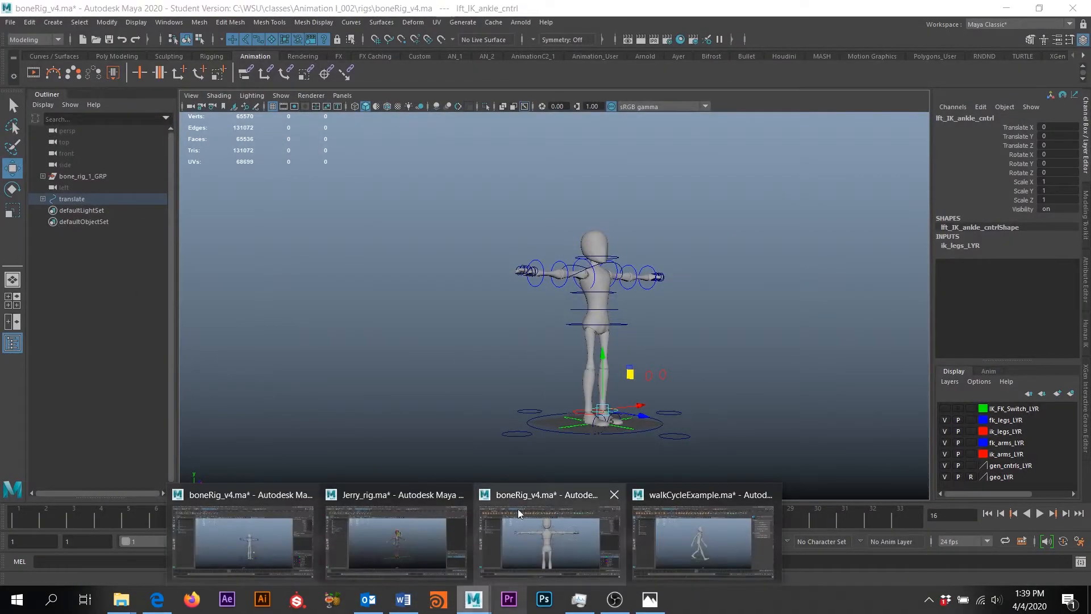
click(377, 512)
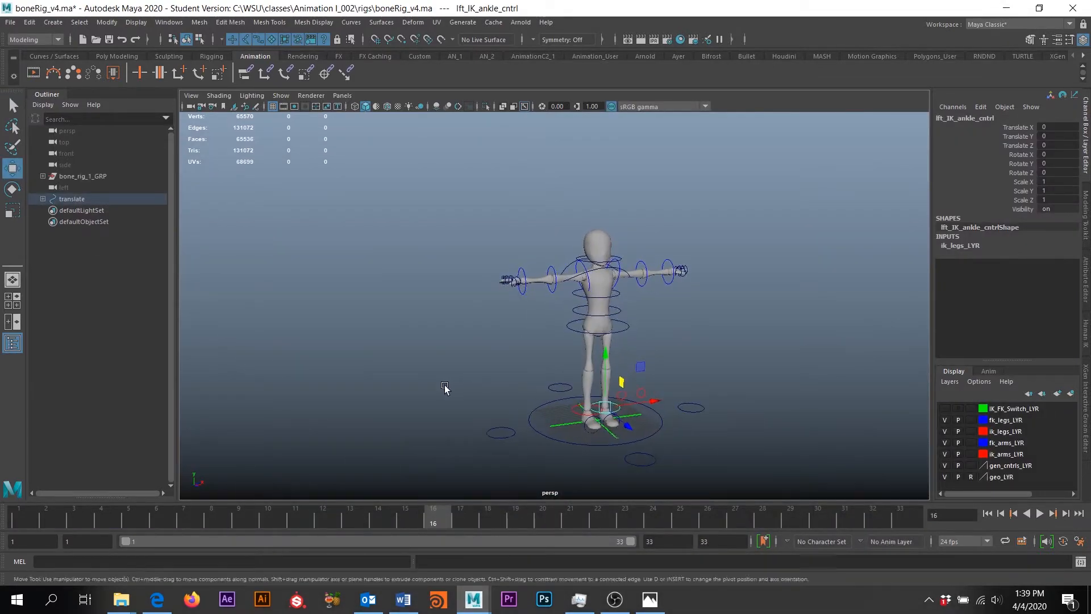
alt+drag(445, 387, 504, 365)
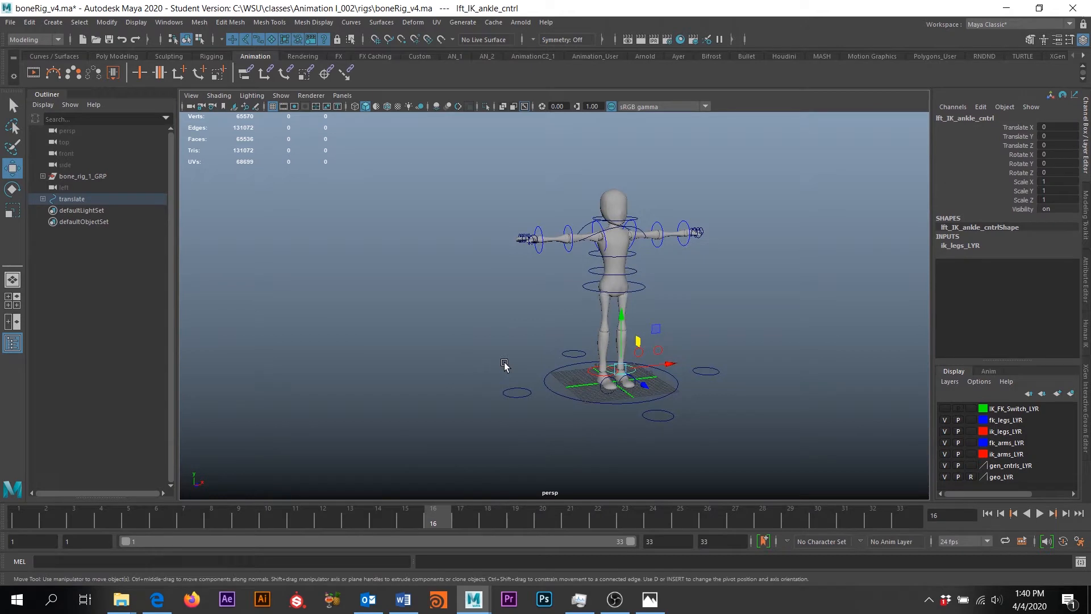
mouse_move(496, 359)
alt+mouse_down()
mouse_move(482, 348)
mouse_move(479, 382)
mouse_move(487, 376)
alt+mouse_up()
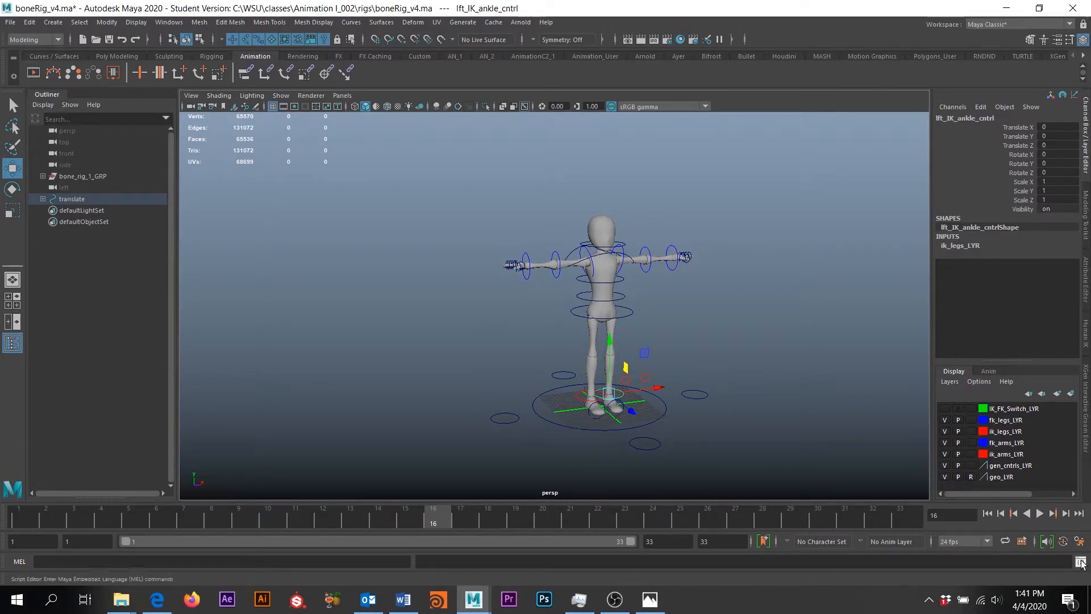
Set animation preferences to Weighted Tangents, Flat in-tangent and Stepped out-tangent, then save
click(1079, 545)
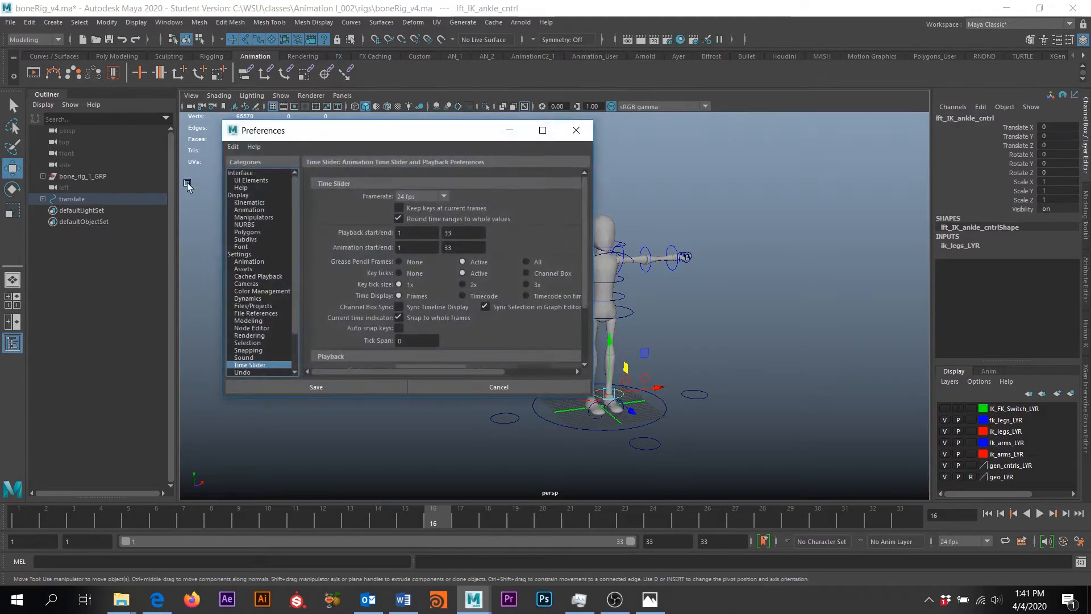
click(250, 261)
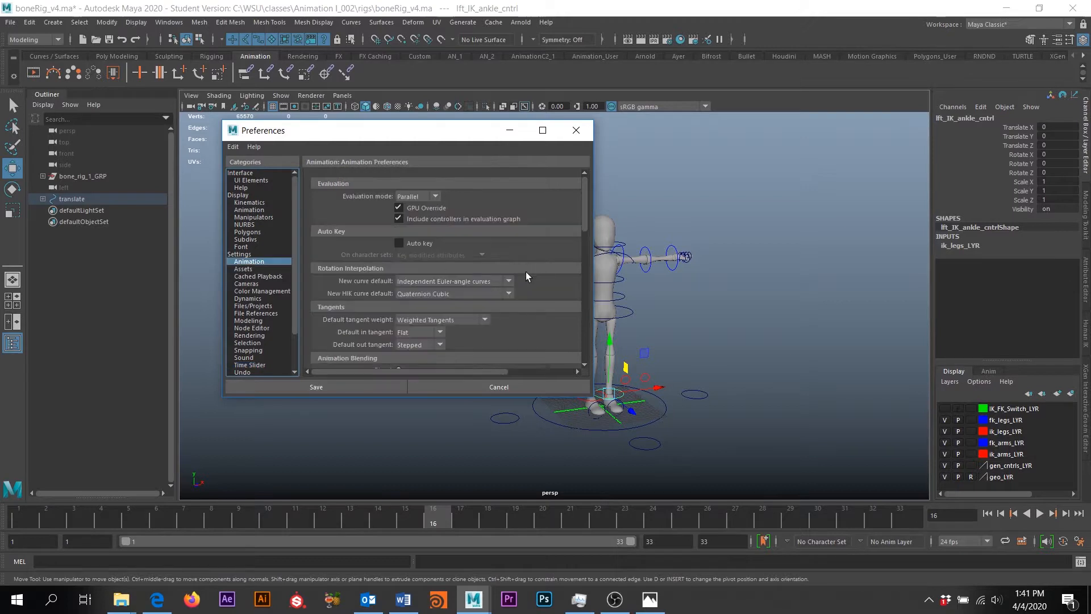
scroll(372, 282, down, 5)
scroll(359, 219, up, 1)
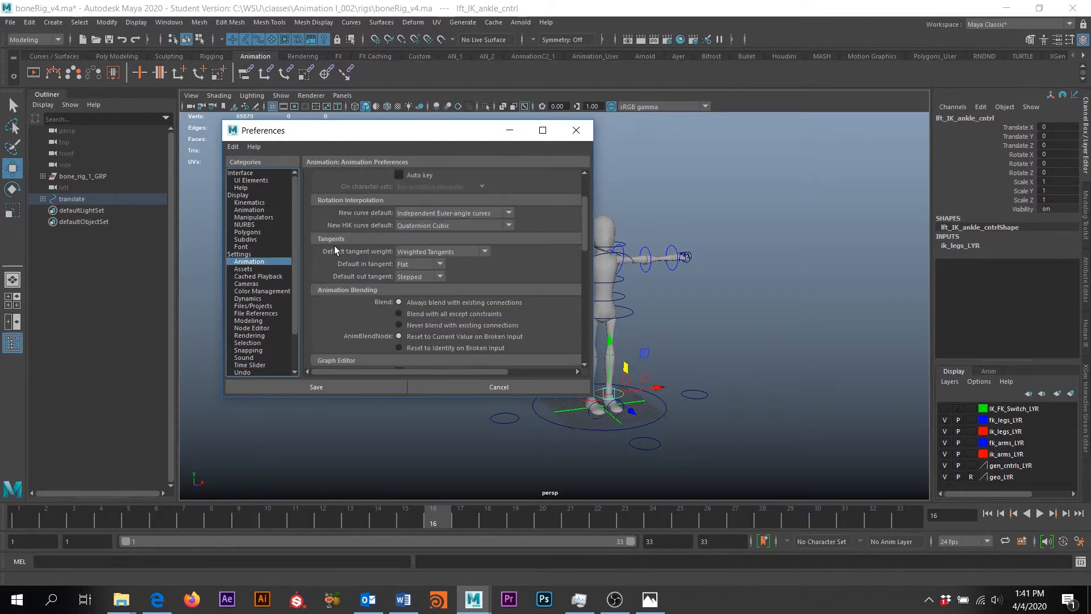
click(434, 249)
click(415, 274)
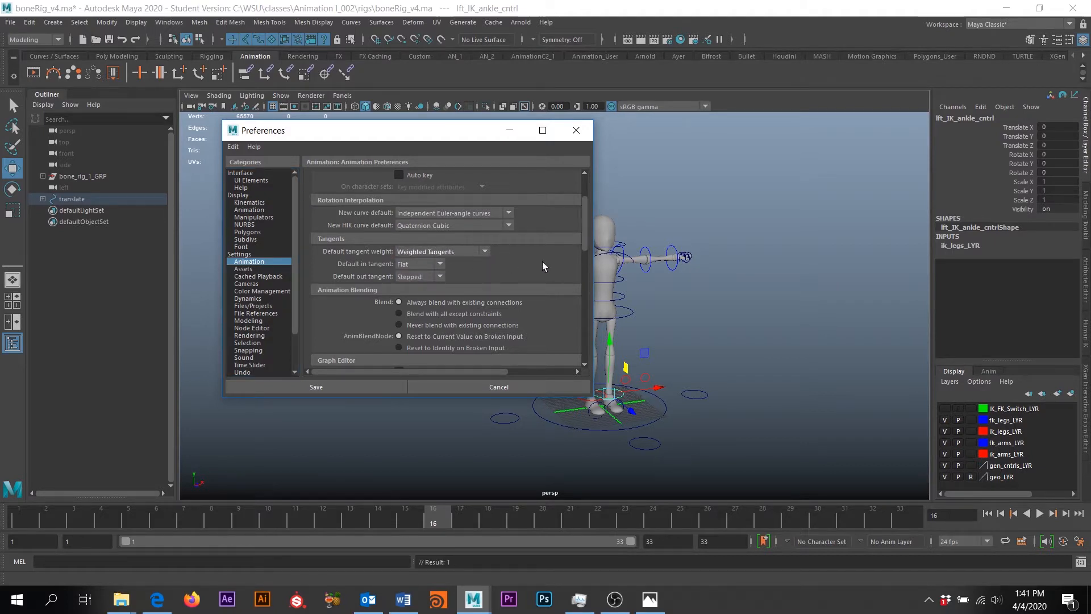
click(415, 264)
click(416, 311)
click(419, 277)
click(412, 335)
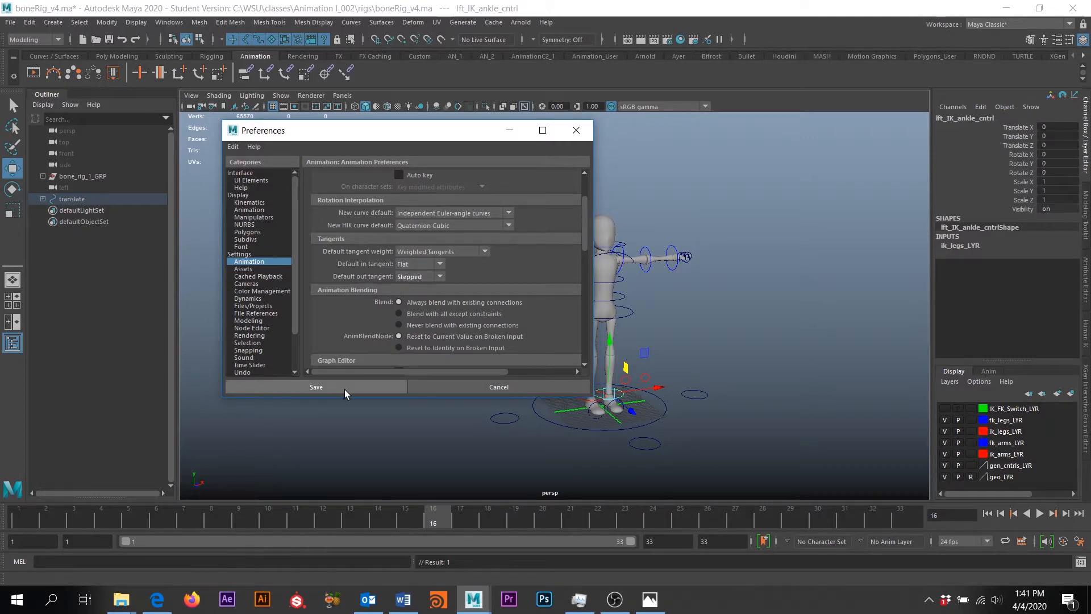
click(316, 389)
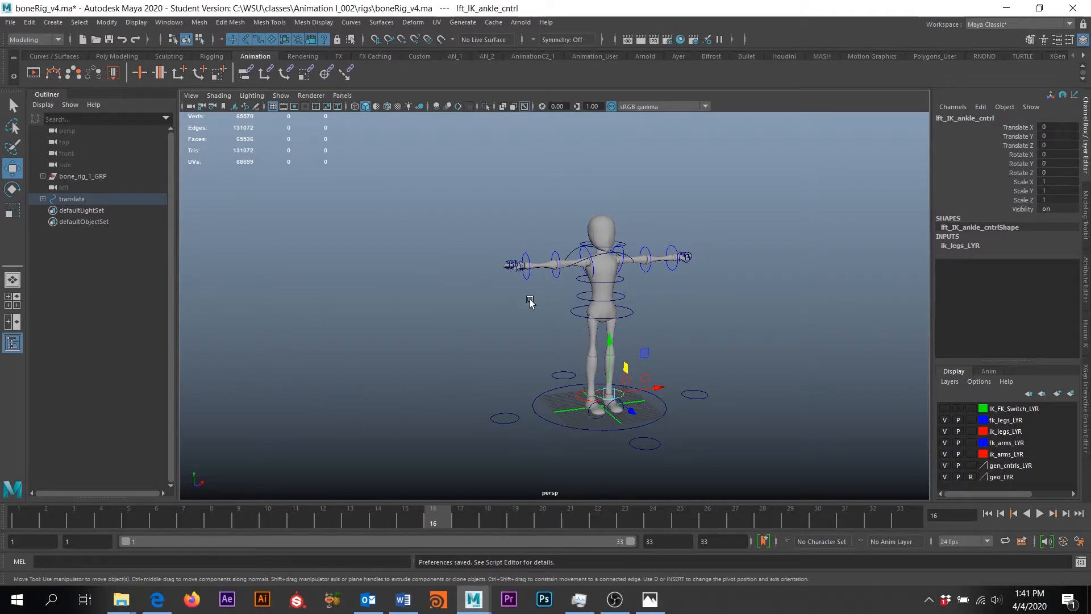
Orbit the persp camera around the T-posed rig
alt+drag(743, 329, 568, 316)
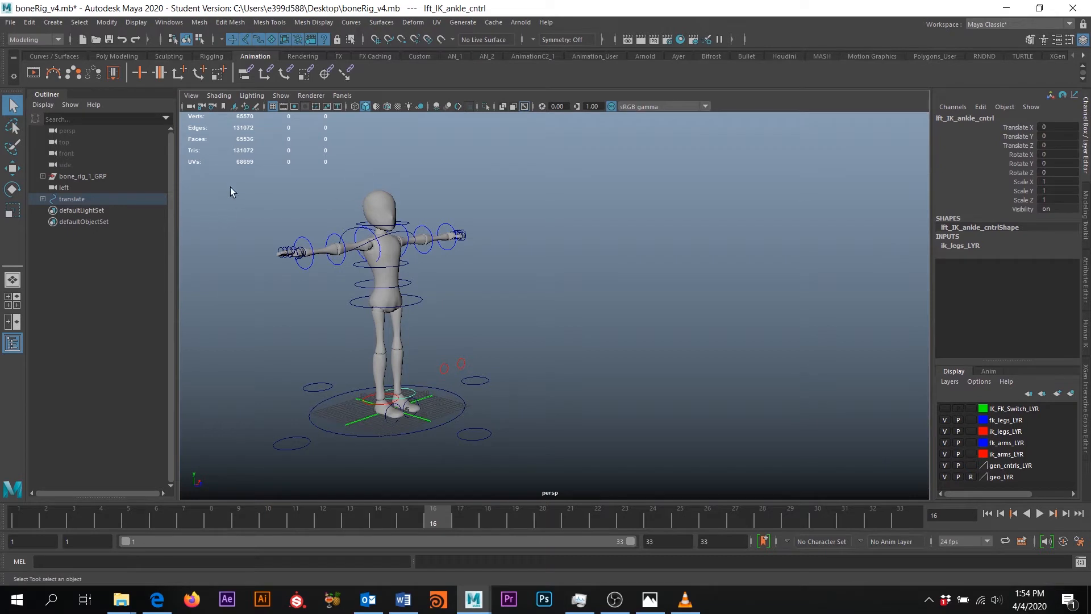
Marquee-select the whole rig, then expand the selection-mask filter icons in the status line
drag(220, 251, 618, 477)
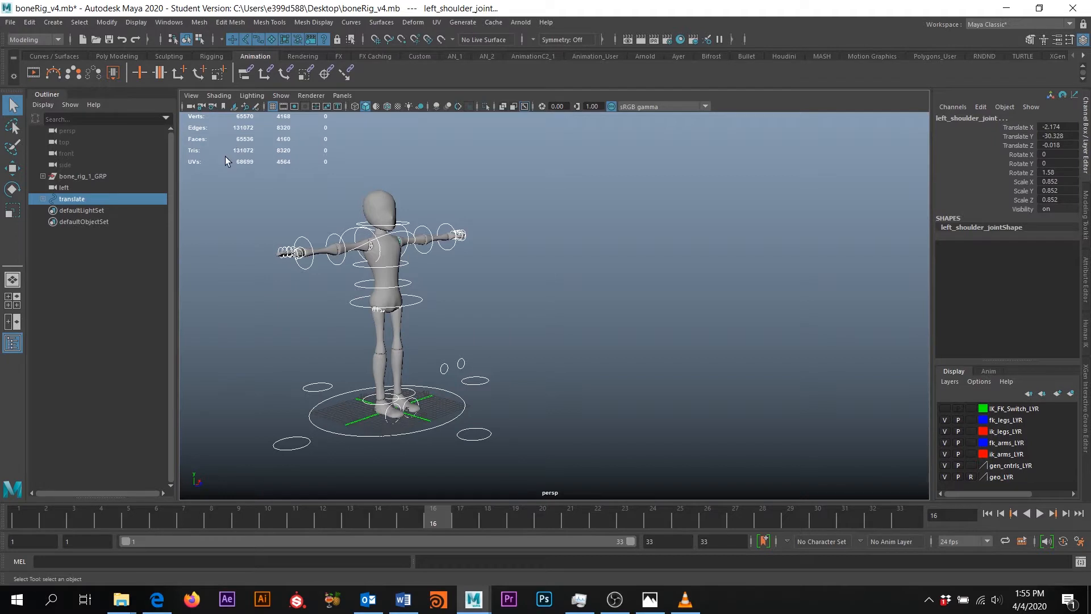
drag(226, 158, 619, 472)
click(213, 40)
click(212, 39)
click(212, 39)
click(212, 39)
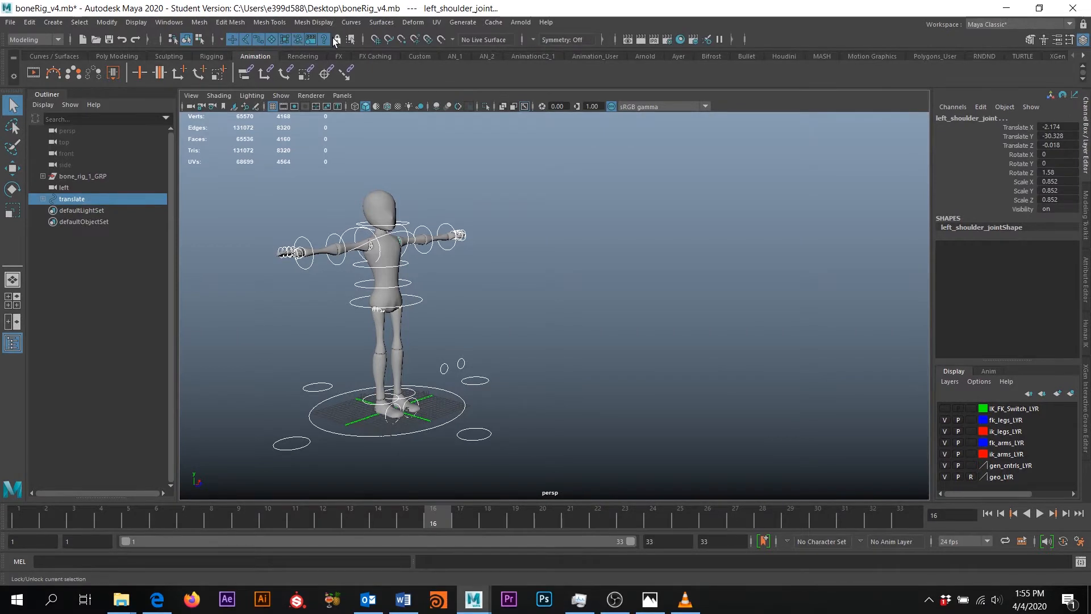
click(211, 39)
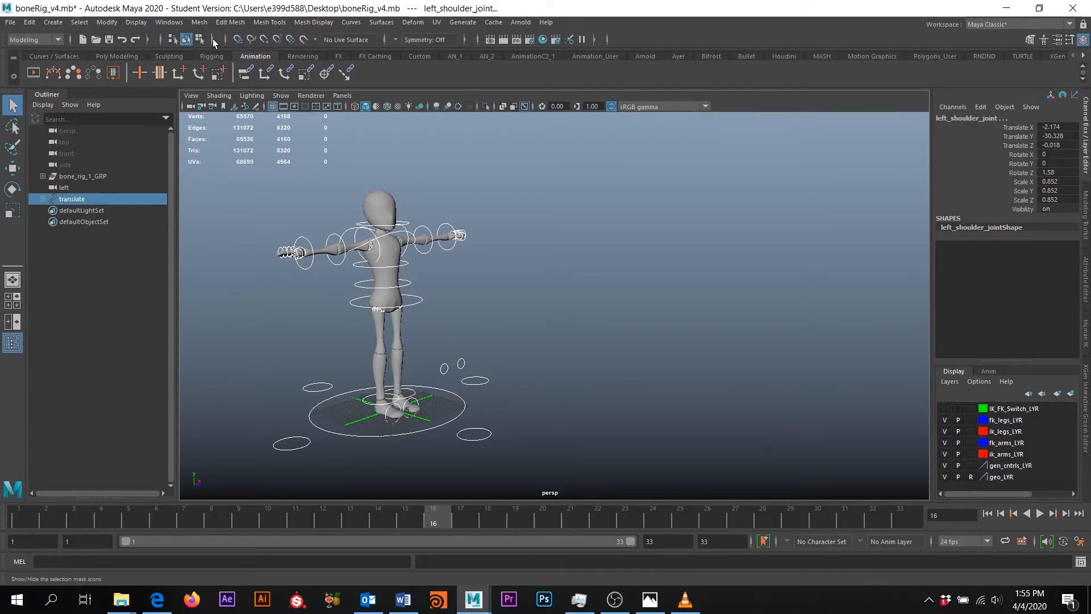
click(212, 39)
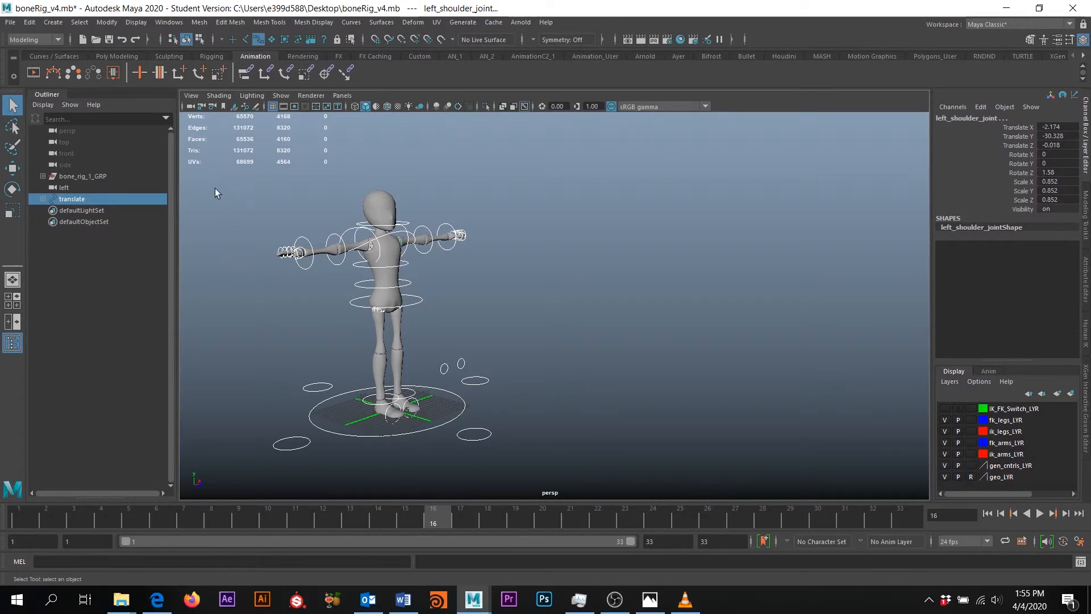
Enable handle, joint, surface, deformer, dynamics, rendering and miscellaneous selection masks
drag(213, 140, 622, 488)
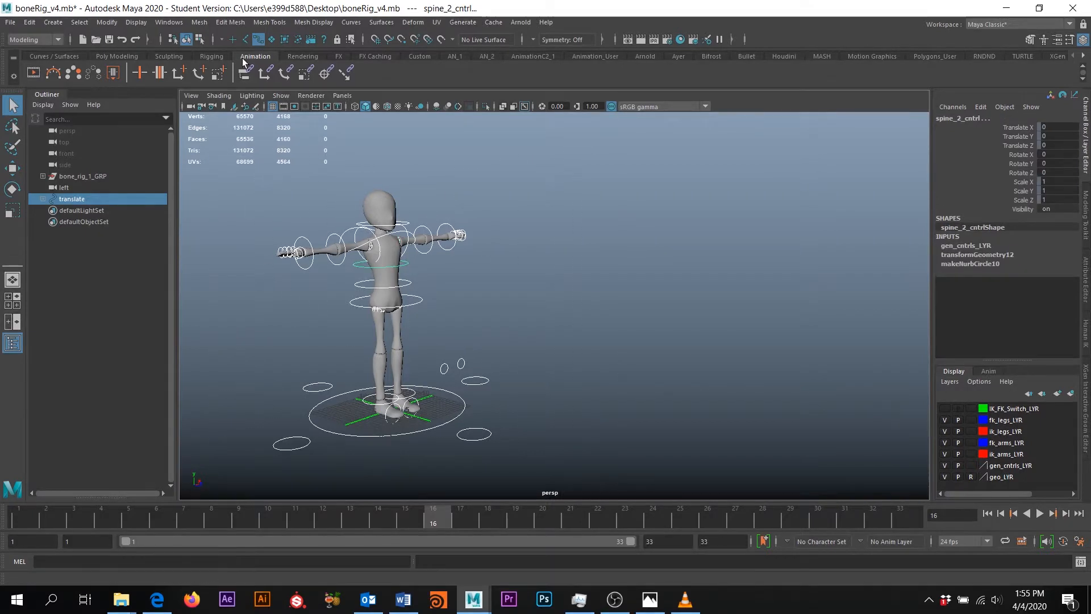
click(232, 40)
click(245, 39)
click(271, 39)
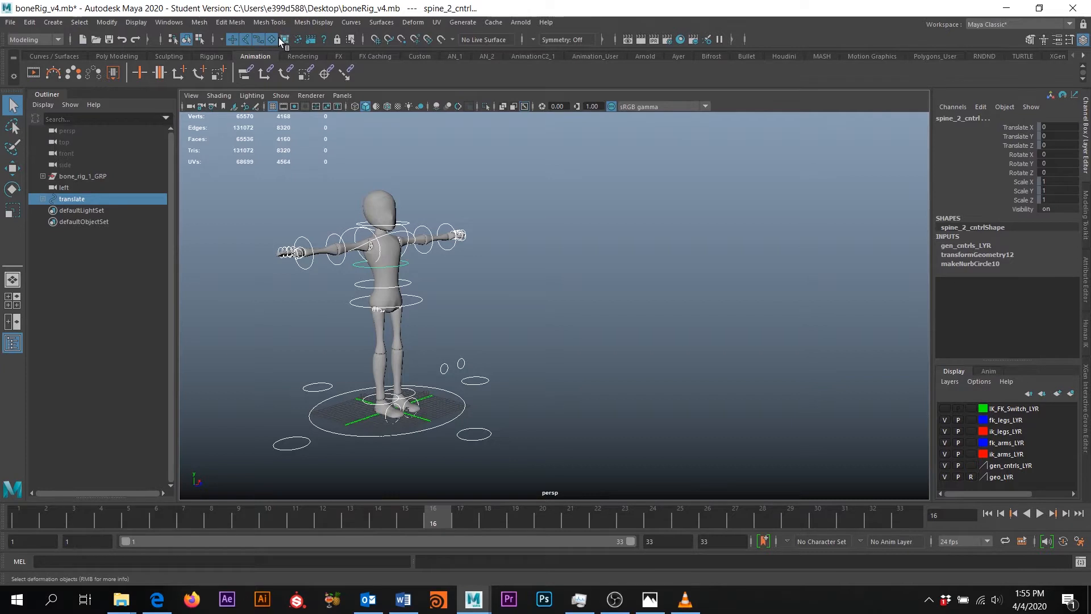
click(284, 39)
click(298, 39)
click(310, 39)
click(323, 39)
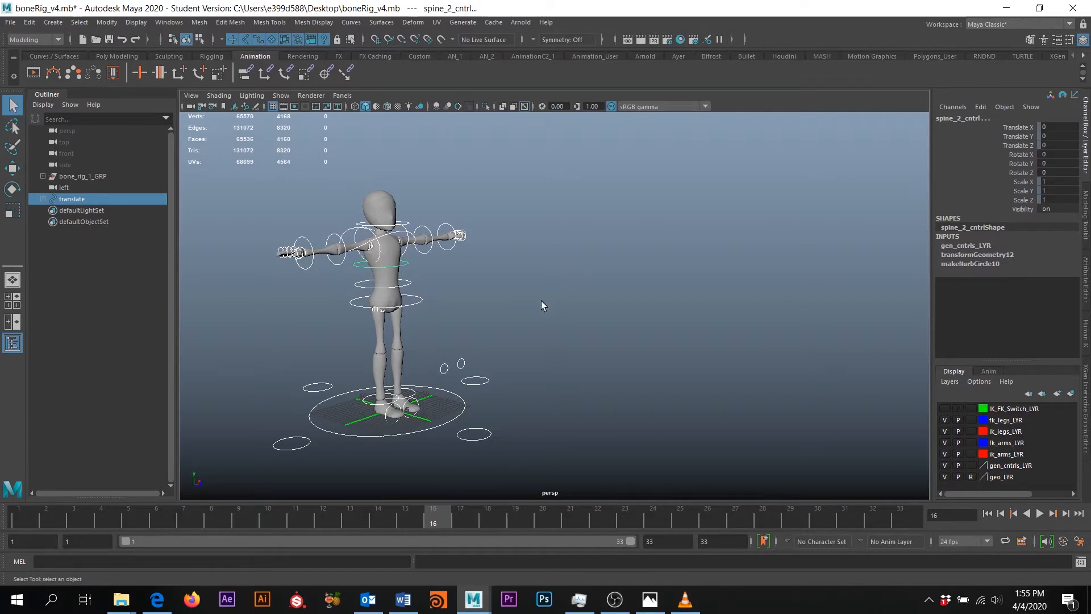
Deselect, then marquee-select the entire rig with all object types
click(588, 288)
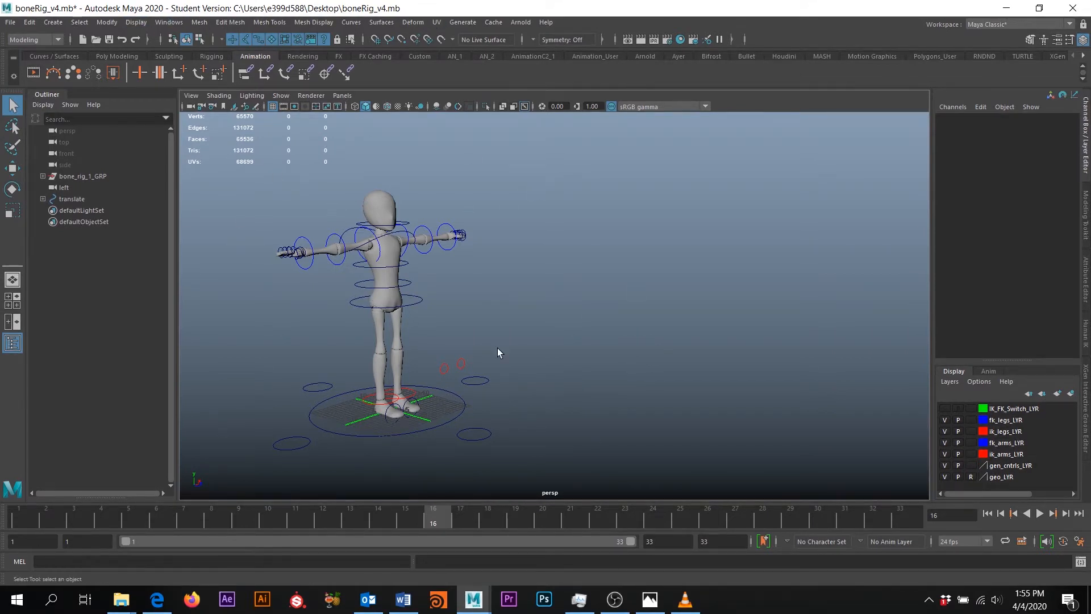
drag(221, 143, 593, 472)
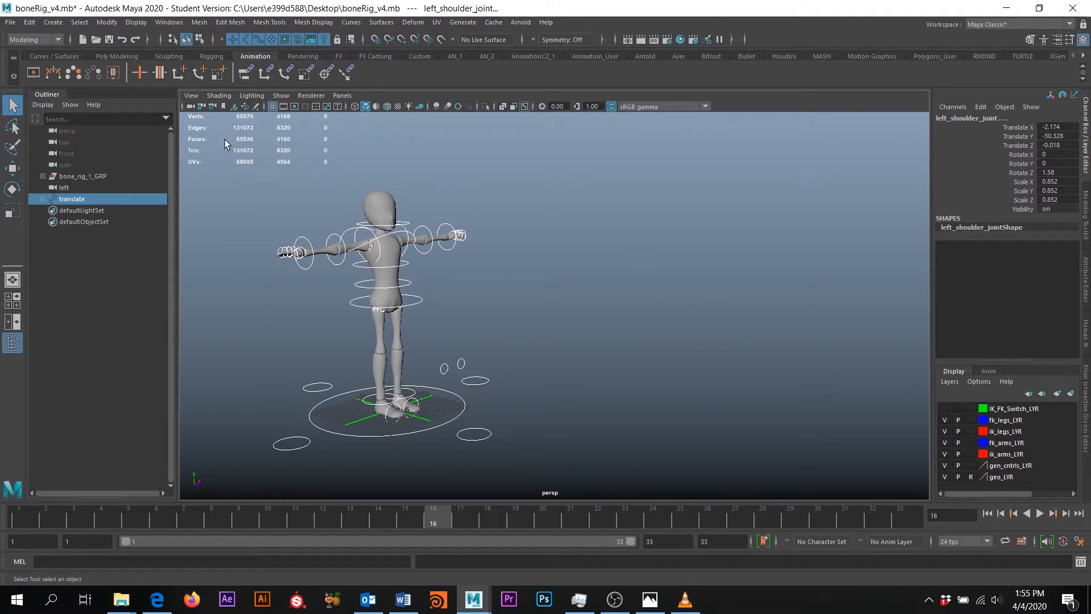
drag(224, 139, 659, 493)
Deselect everything, open the Script Editor and move it to the left
click(645, 263)
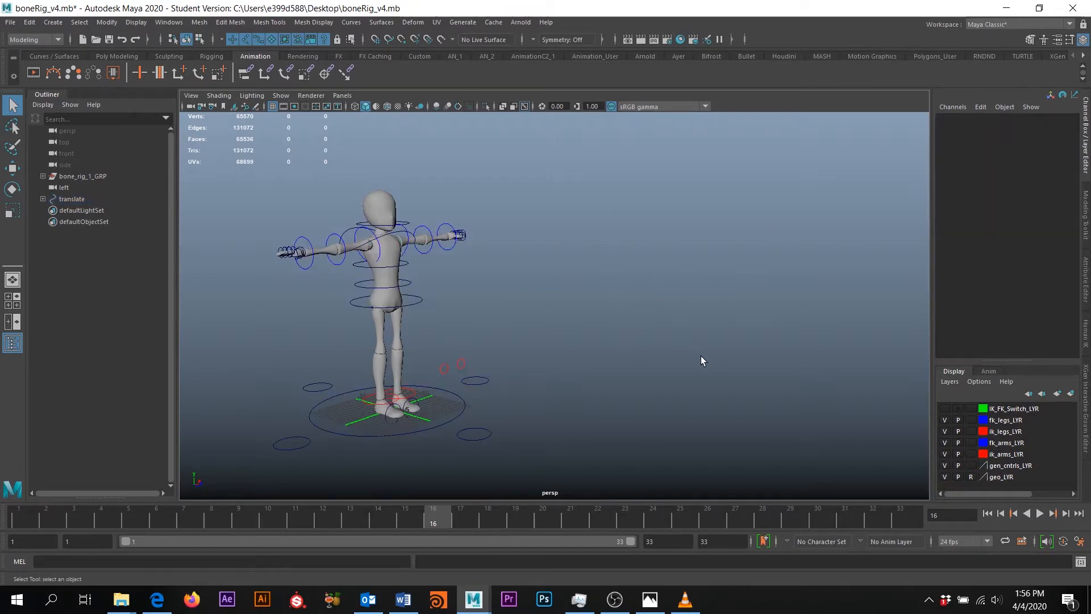
click(1081, 562)
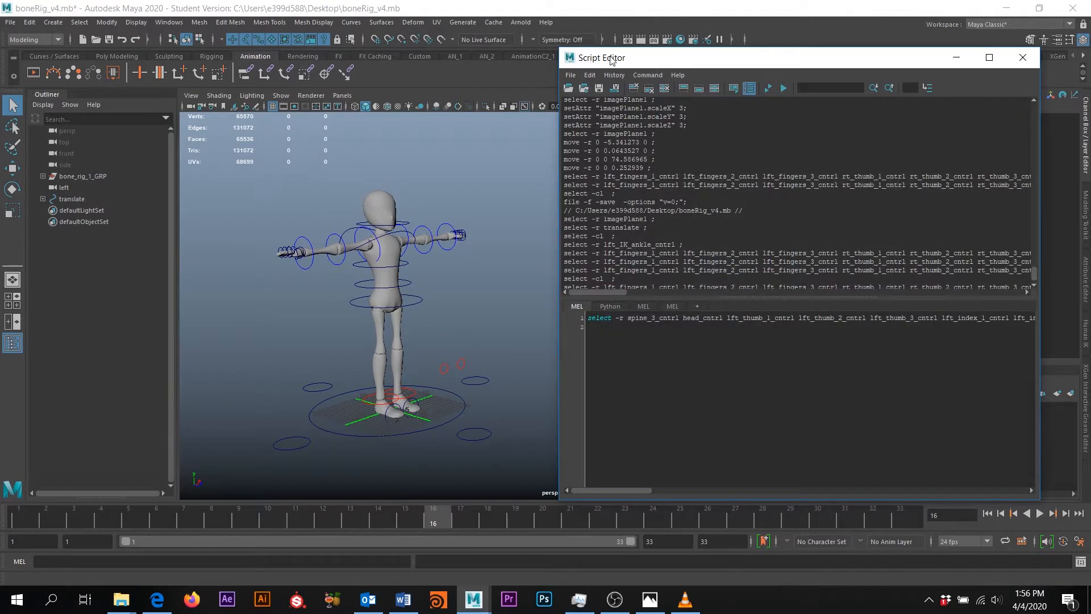
drag(602, 58, 531, 63)
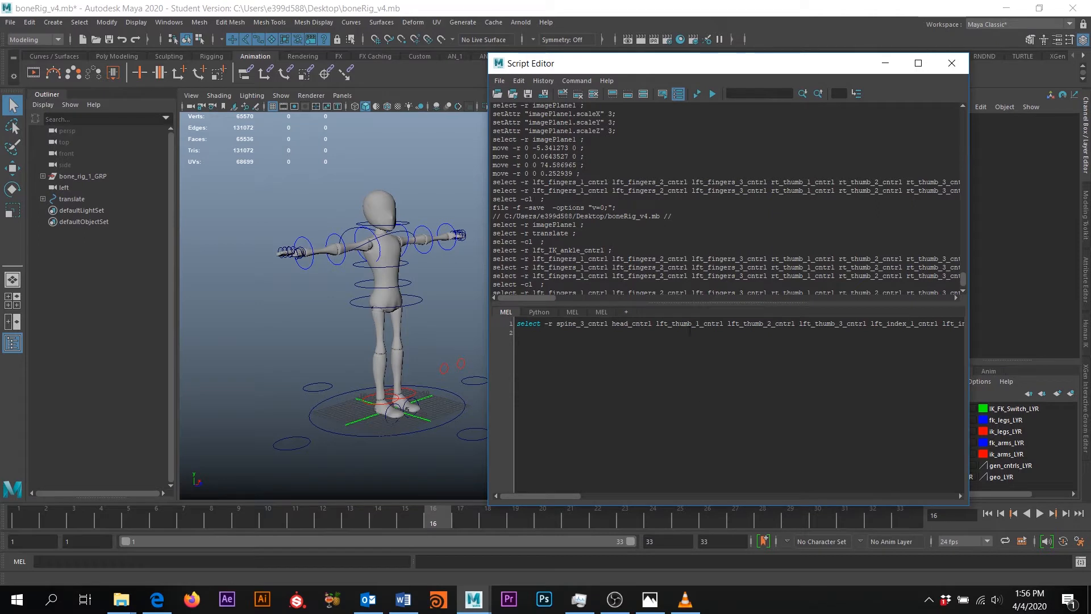
Select the head, left FK wrist and left IK ankle controls to log them
scroll(551, 148, down, 1)
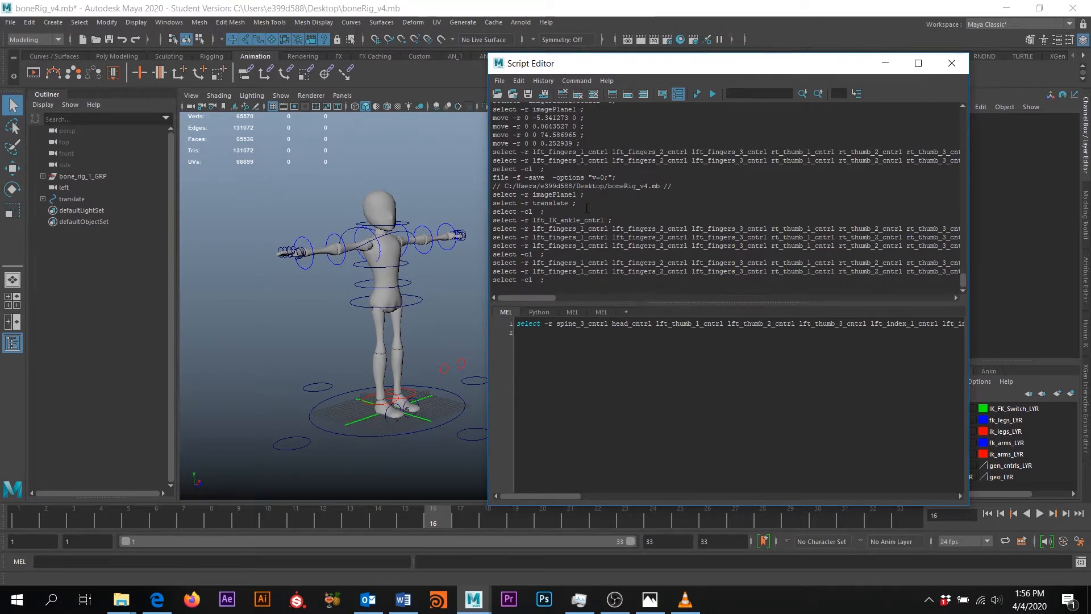
click(405, 227)
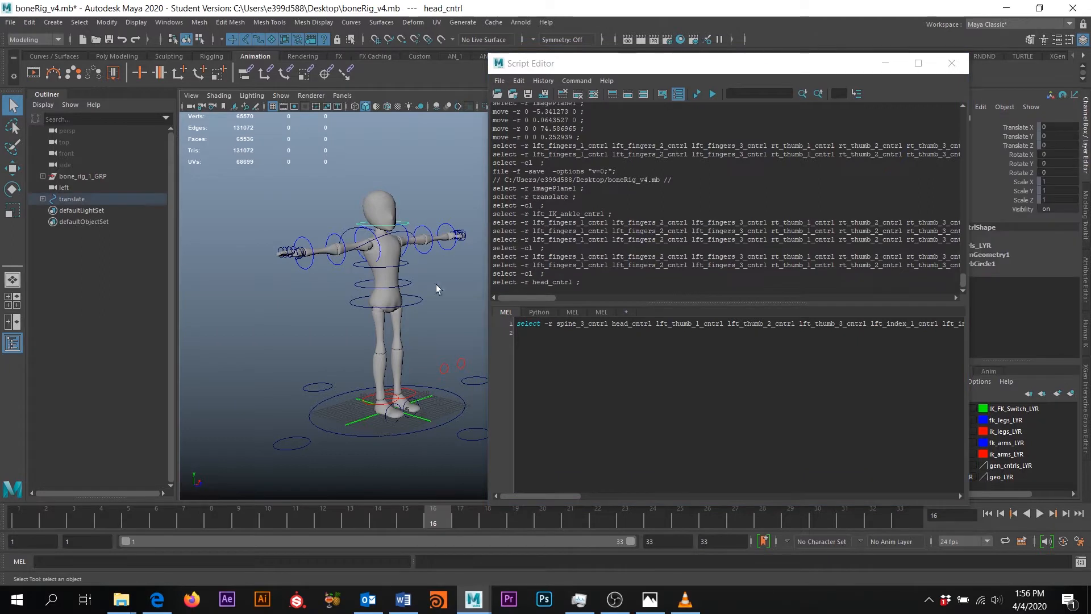
click(453, 235)
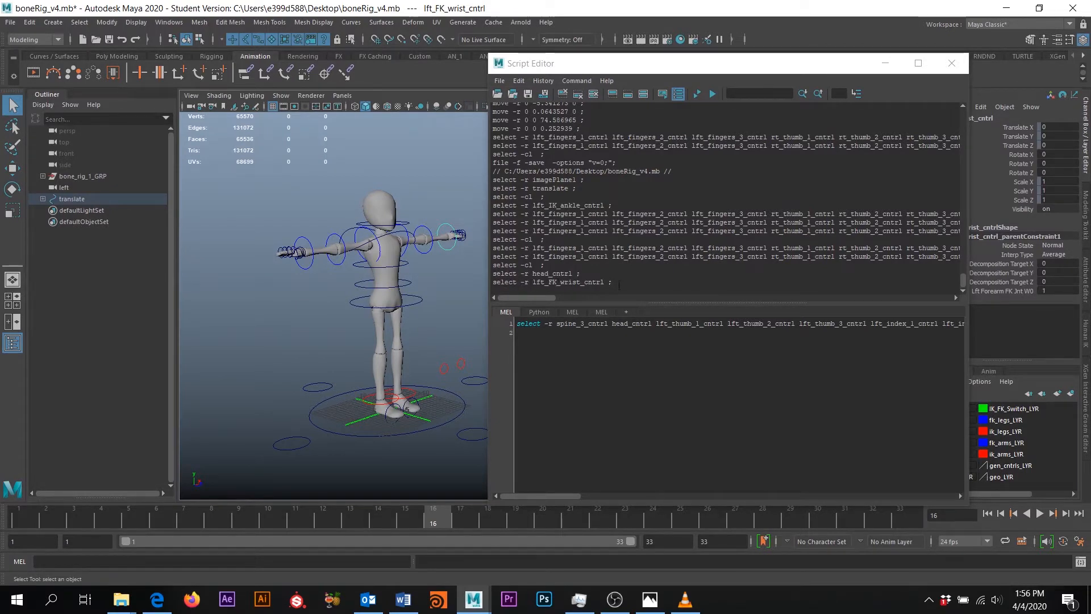
click(414, 393)
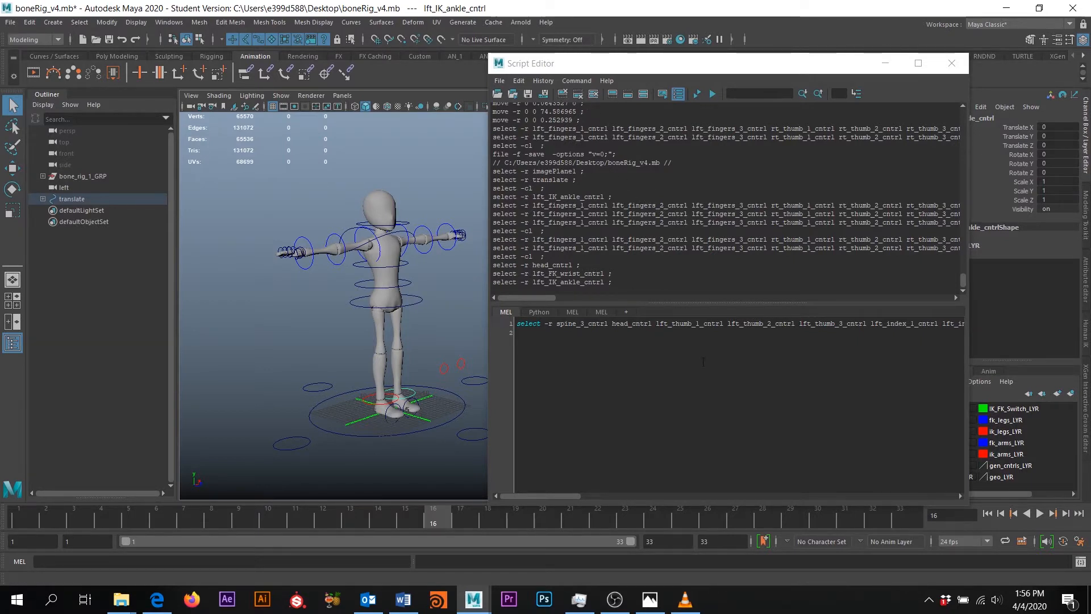
Clear the Script Editor, then marquee-select all of the rig's controls and joints
click(595, 97)
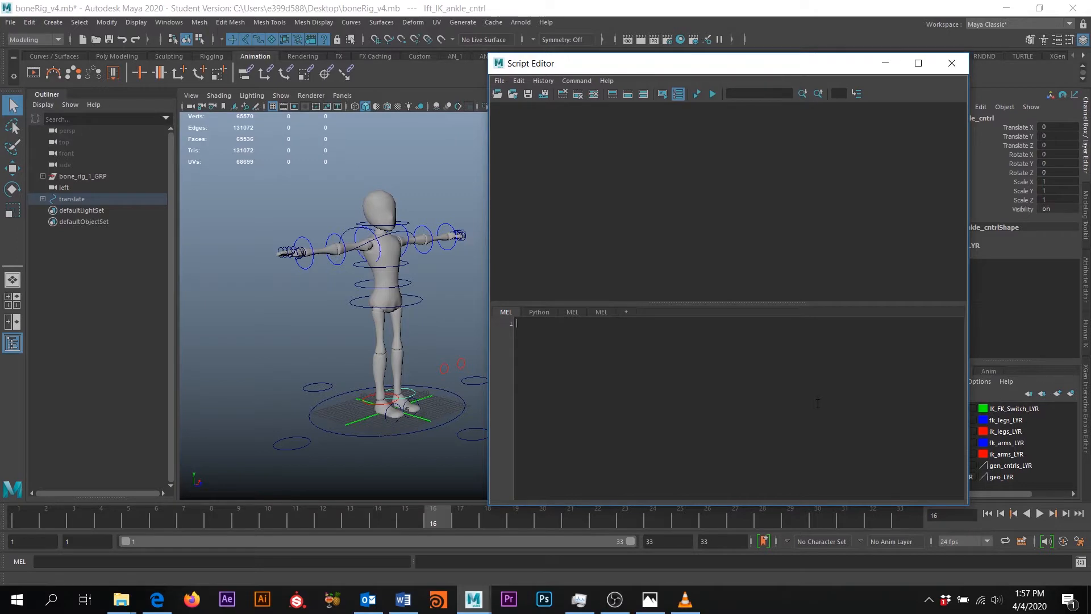
mouse_move(401, 308)
alt+middle_down()
mouse_move(356, 284)
mouse_move(355, 304)
mouse_move(332, 303)
mouse_move(391, 297)
alt+middle_up()
scroll(356, 284, down, 4)
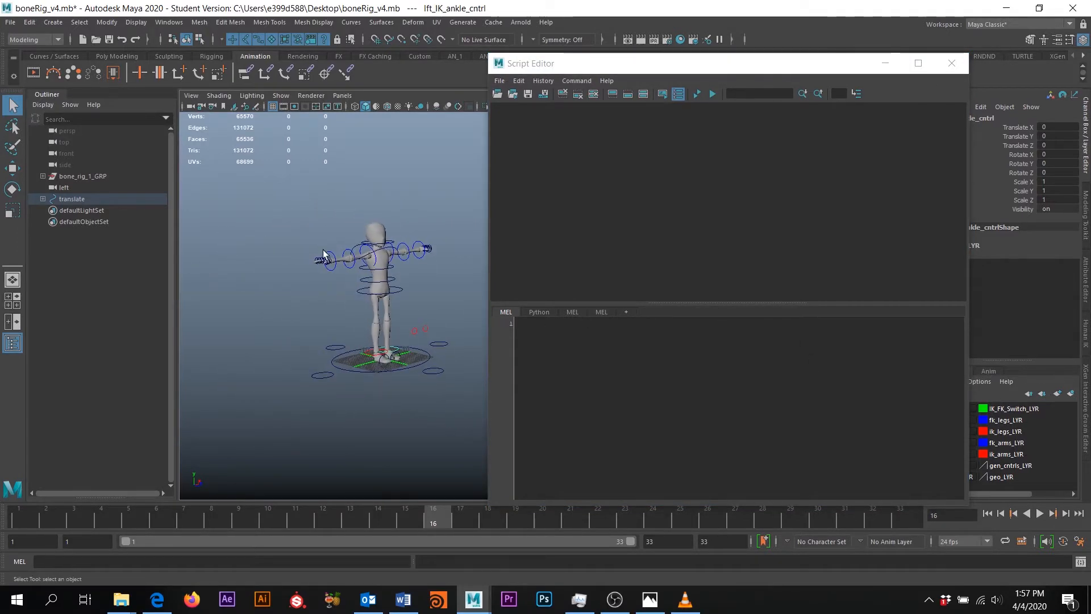
drag(245, 162, 490, 450)
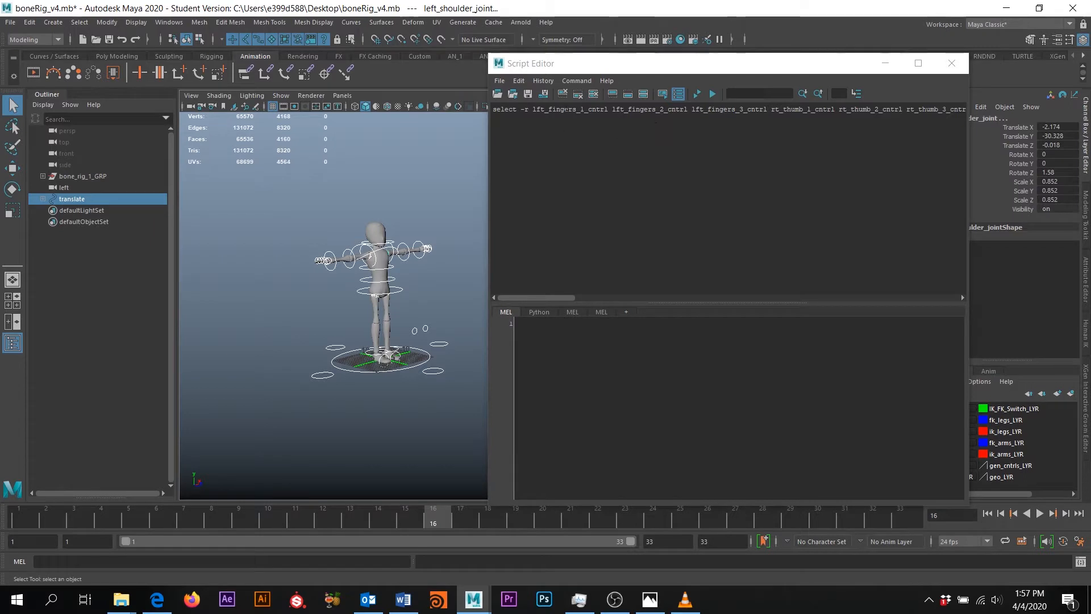
Paste the finger and thumb select command into the Script Editor's MEL input pane
click(657, 154)
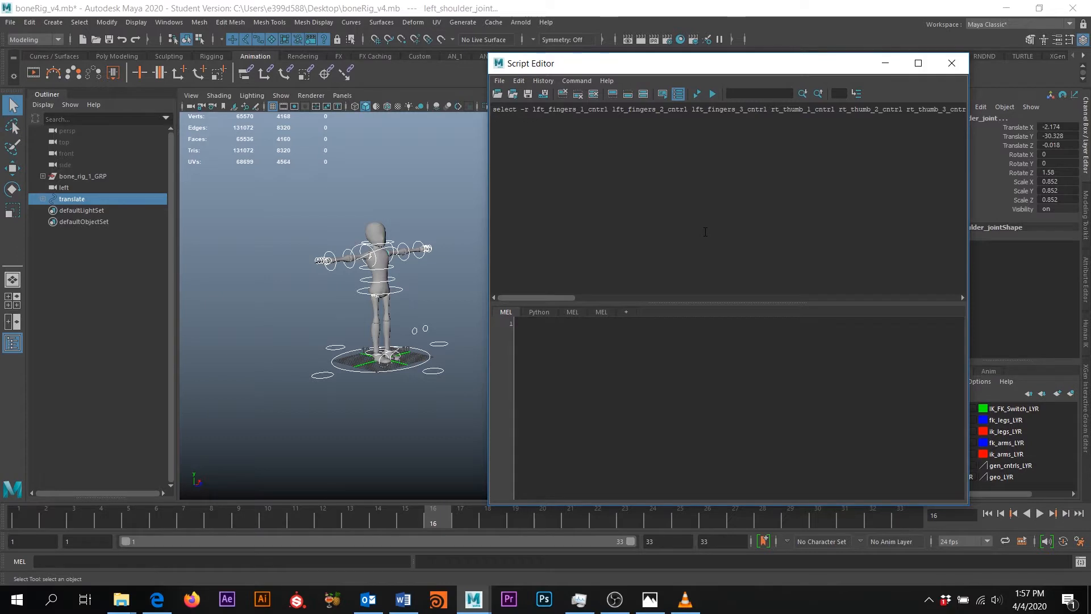
key(ctrl+a)
key(ctrl+c)
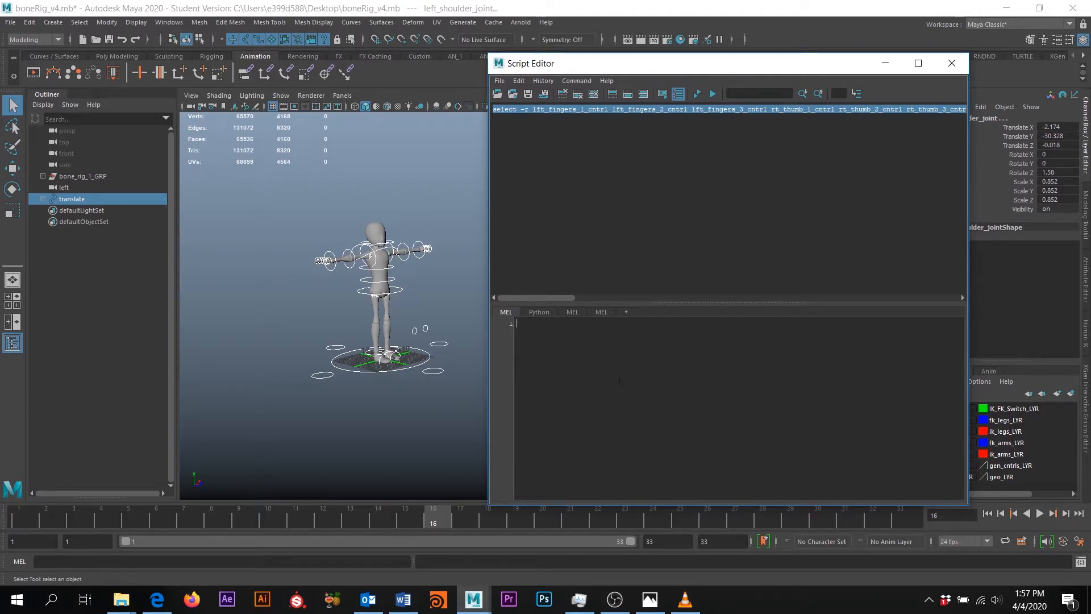
click(643, 374)
key(ctrl+v)
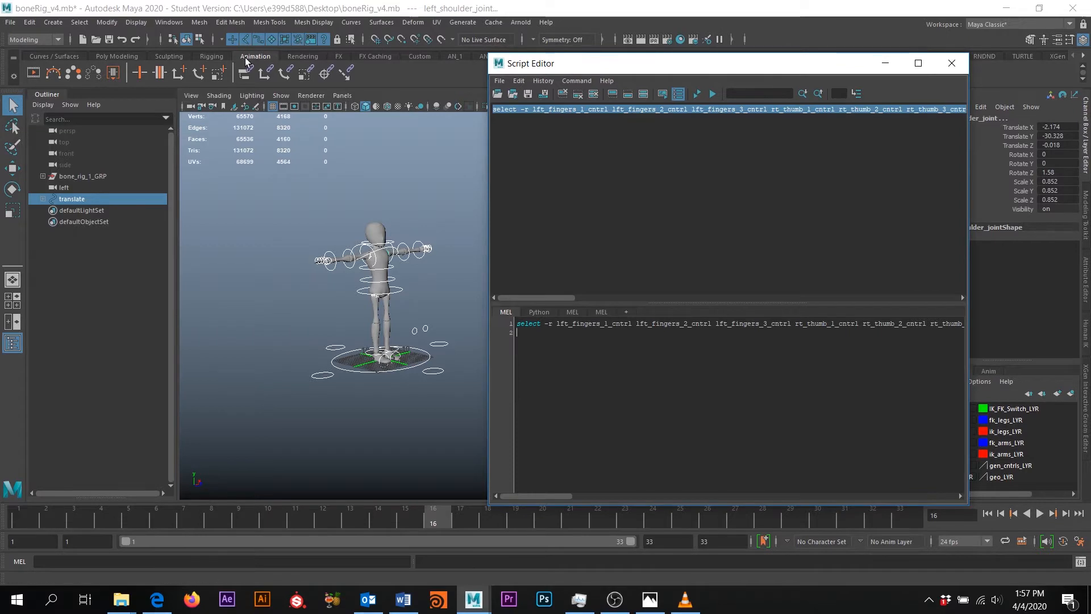
Reposition the Script Editor and select the entire pasted select command line
drag(584, 70, 710, 72)
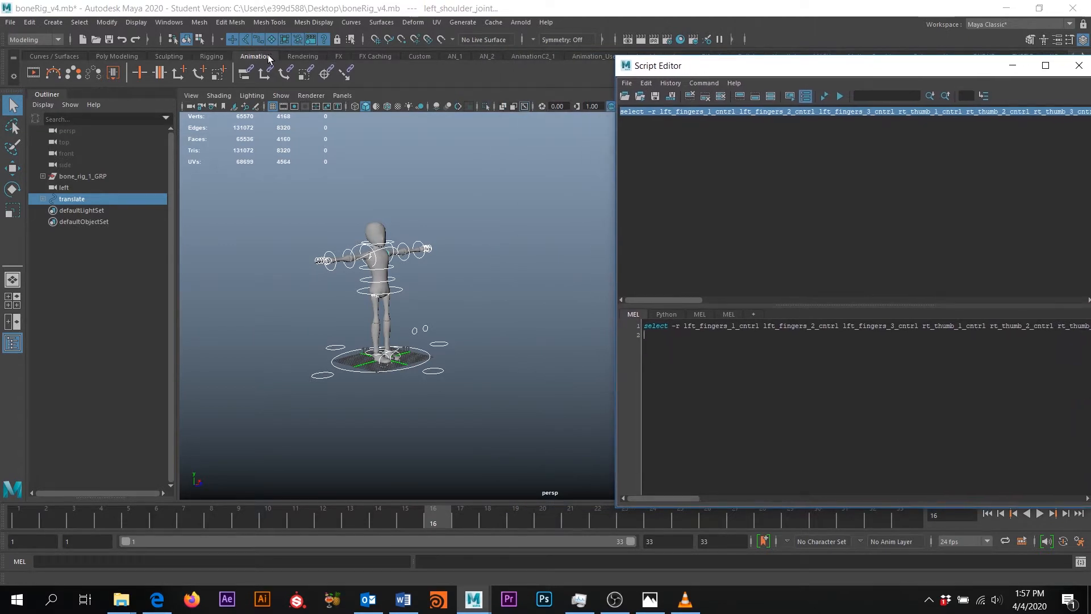
click(117, 57)
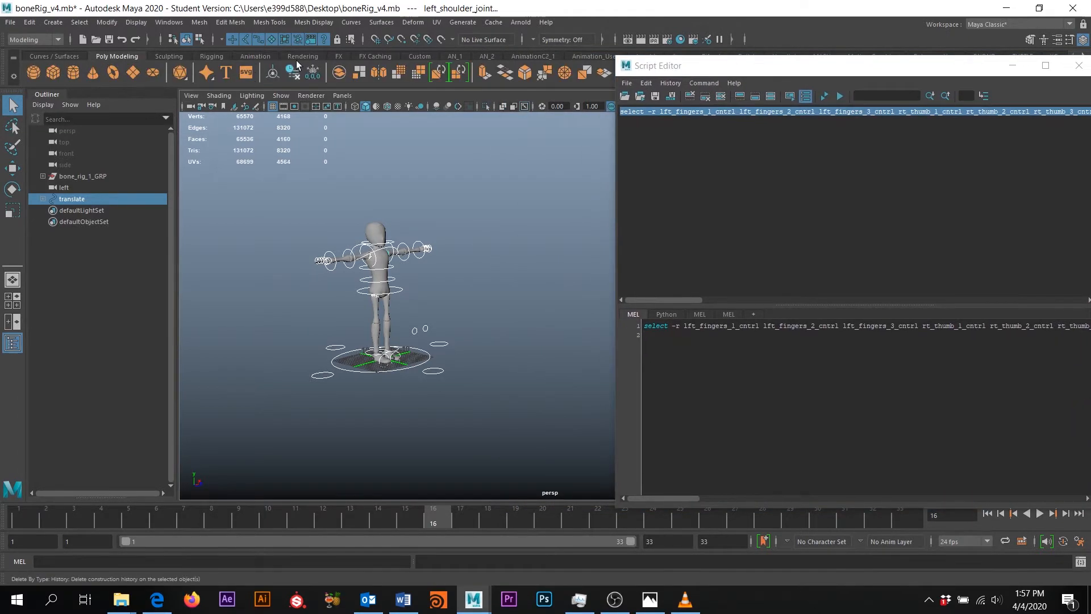
click(256, 56)
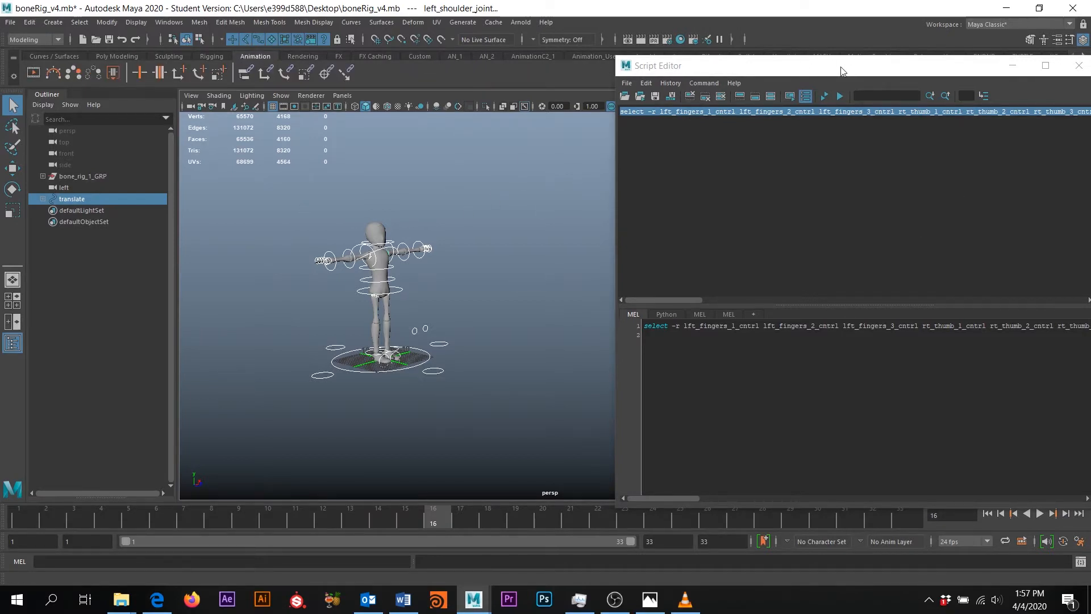
click(808, 70)
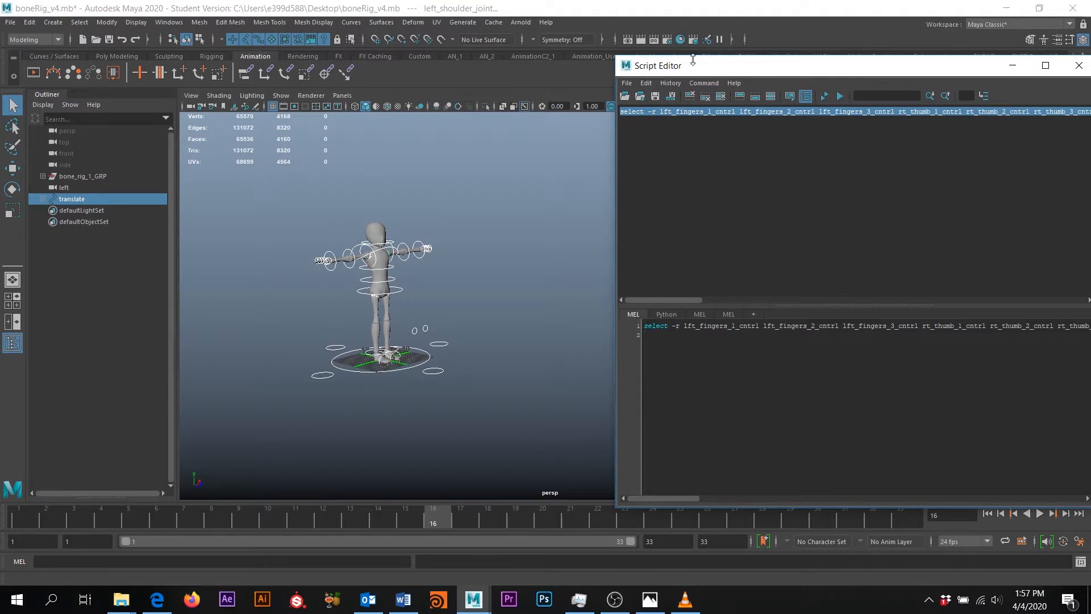
drag(816, 73, 730, 70)
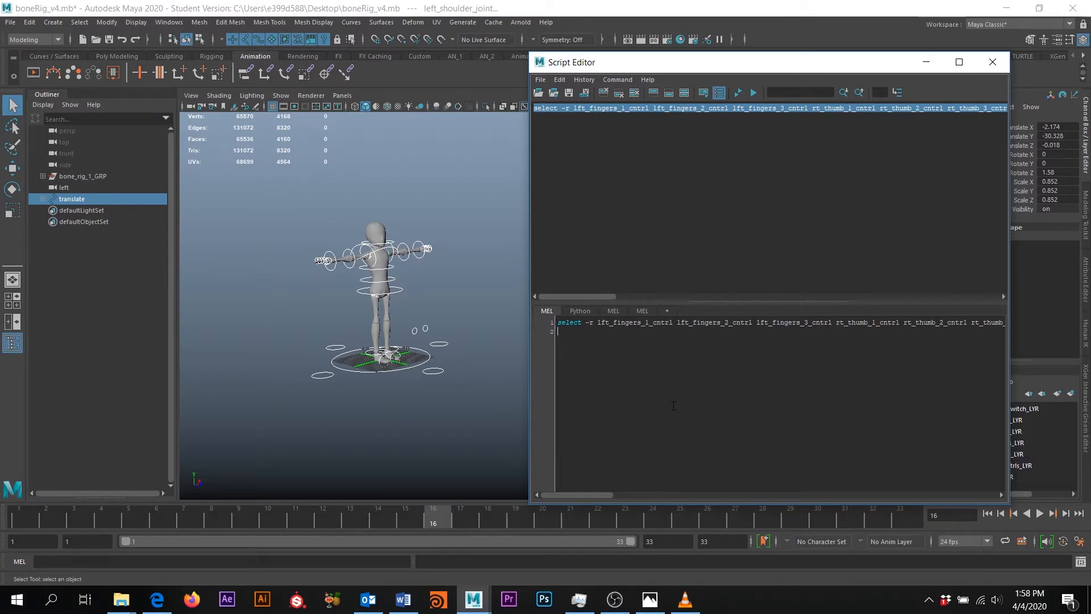
key(ctrl+a)
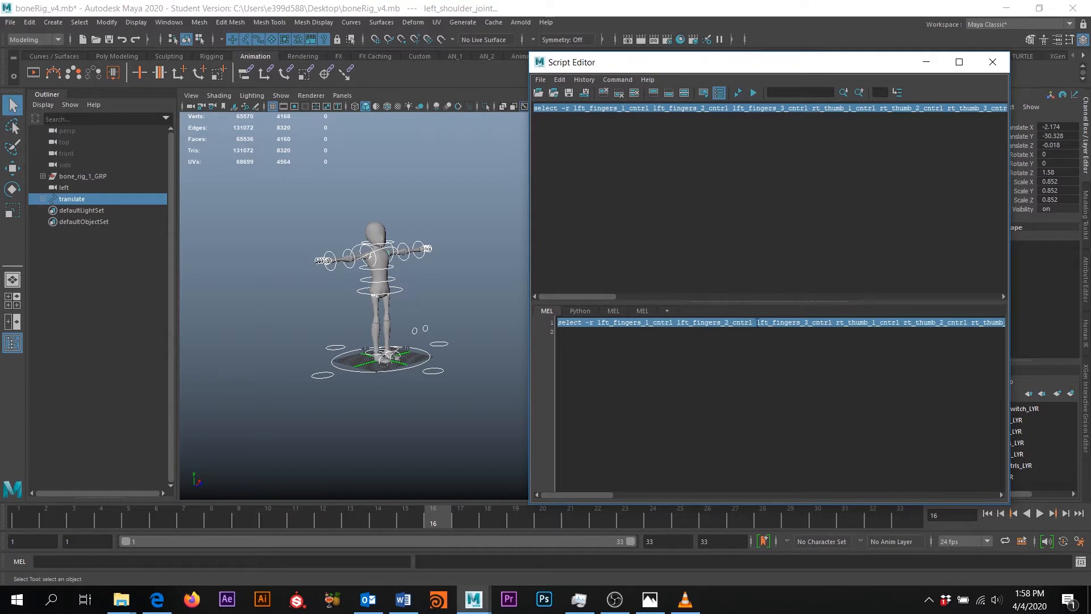
Save the finger-and-thumb select script to the shelf as a new item named slCrvs
click(540, 79)
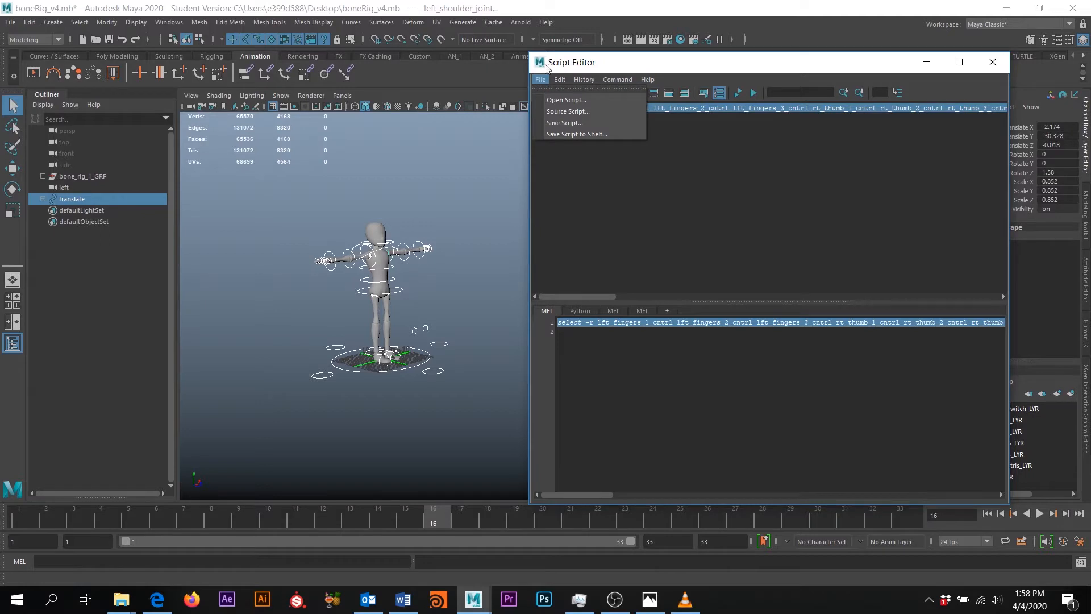
click(585, 134)
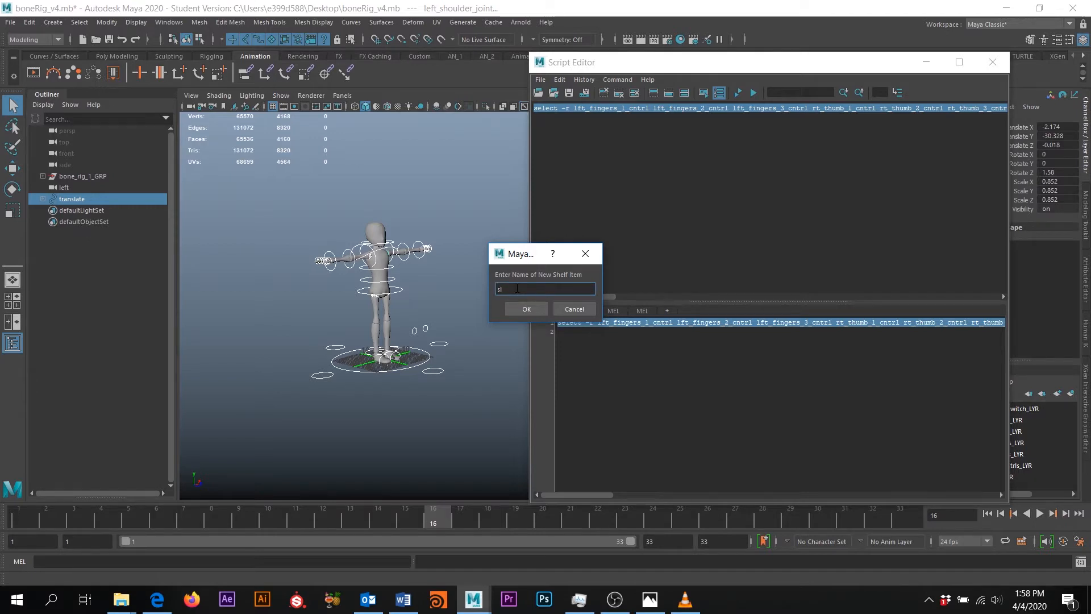
text(Crvs)
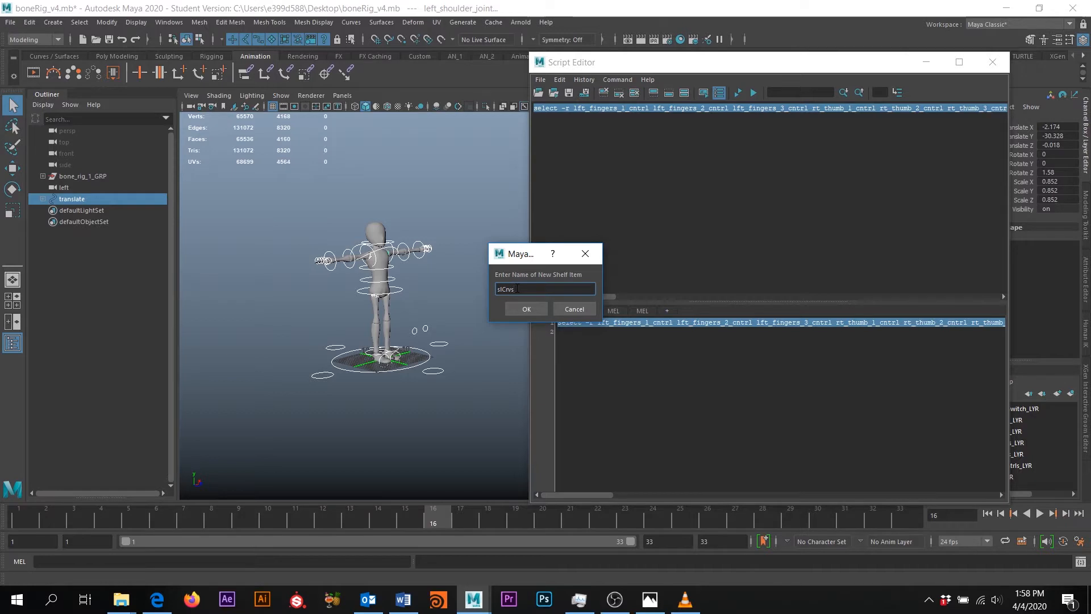
click(531, 309)
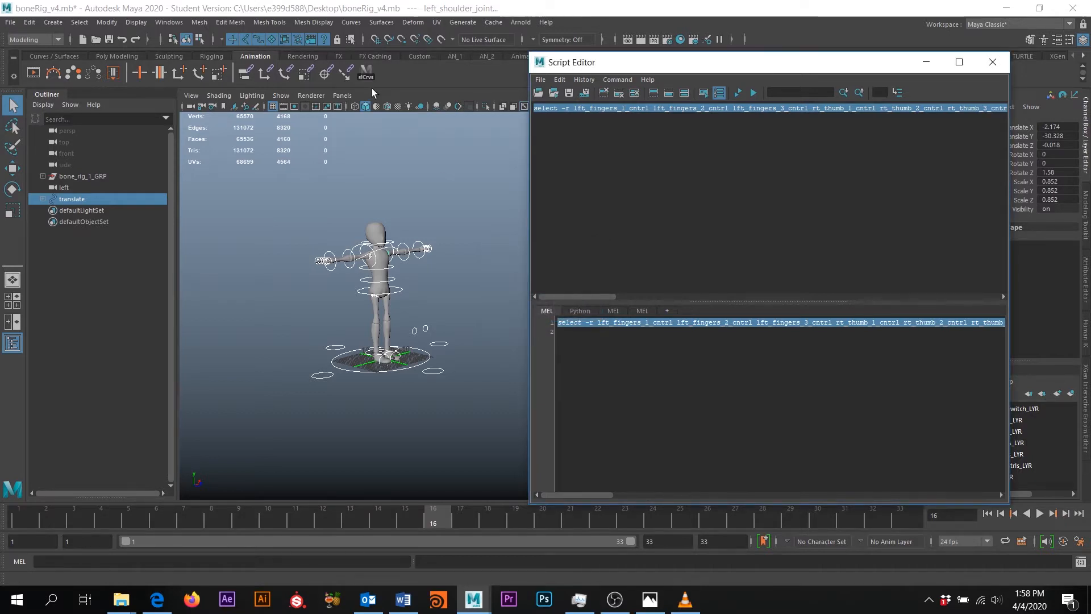
Test the slCrvs shelf button on a cleared selection, then close the Script Editor and deselect
click(410, 147)
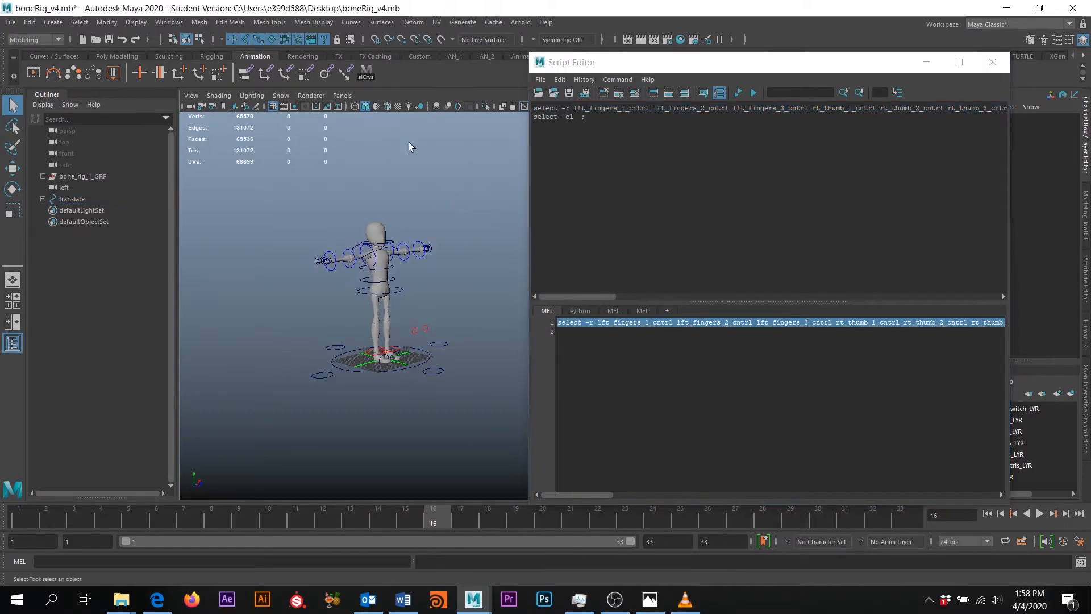
click(366, 72)
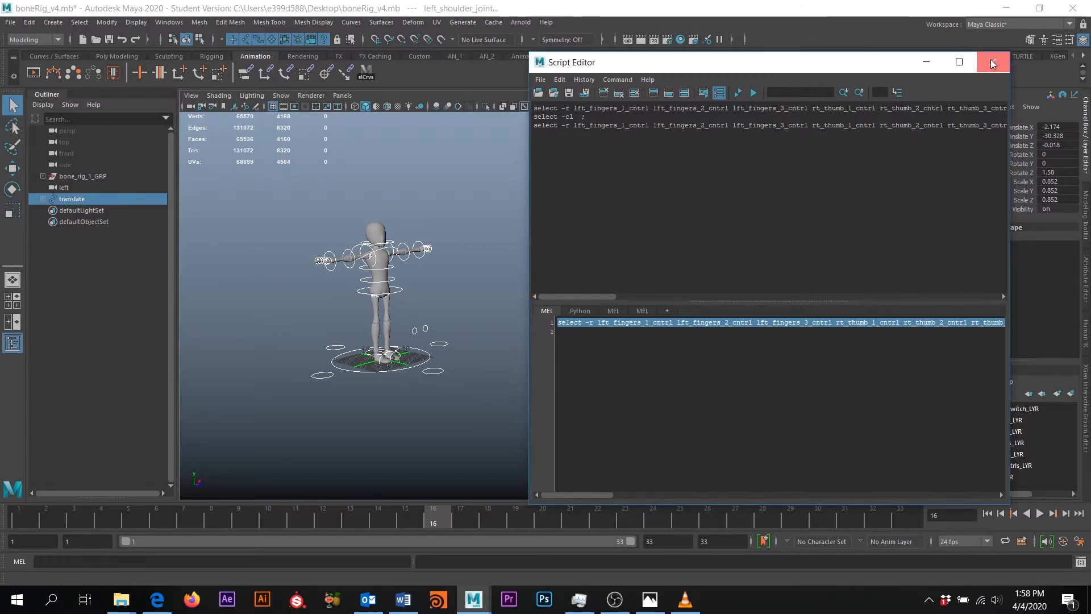
click(994, 66)
click(449, 215)
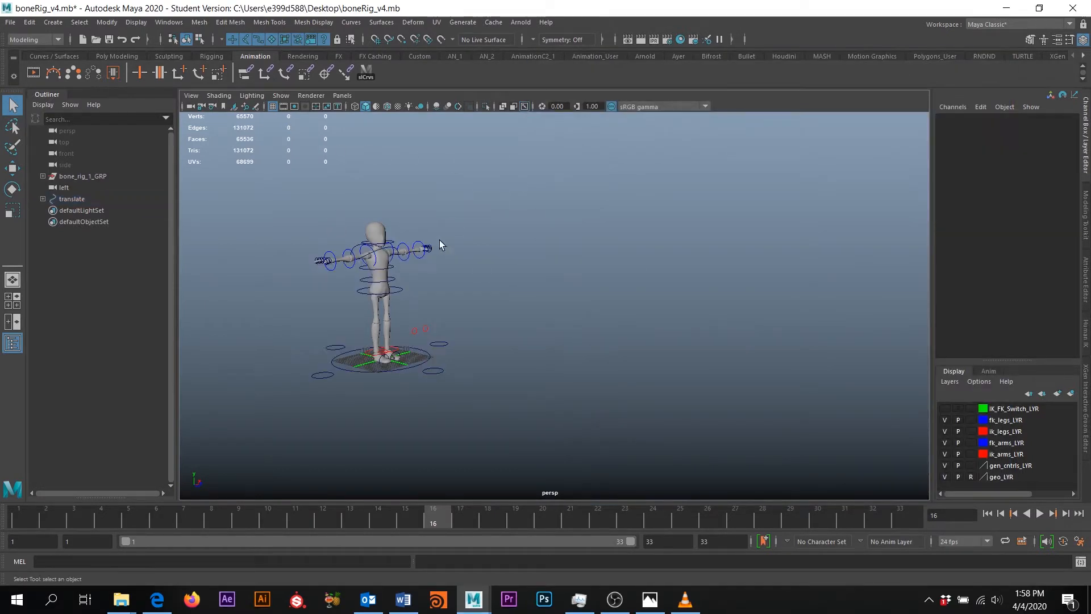
alt+drag(439, 239, 433, 280)
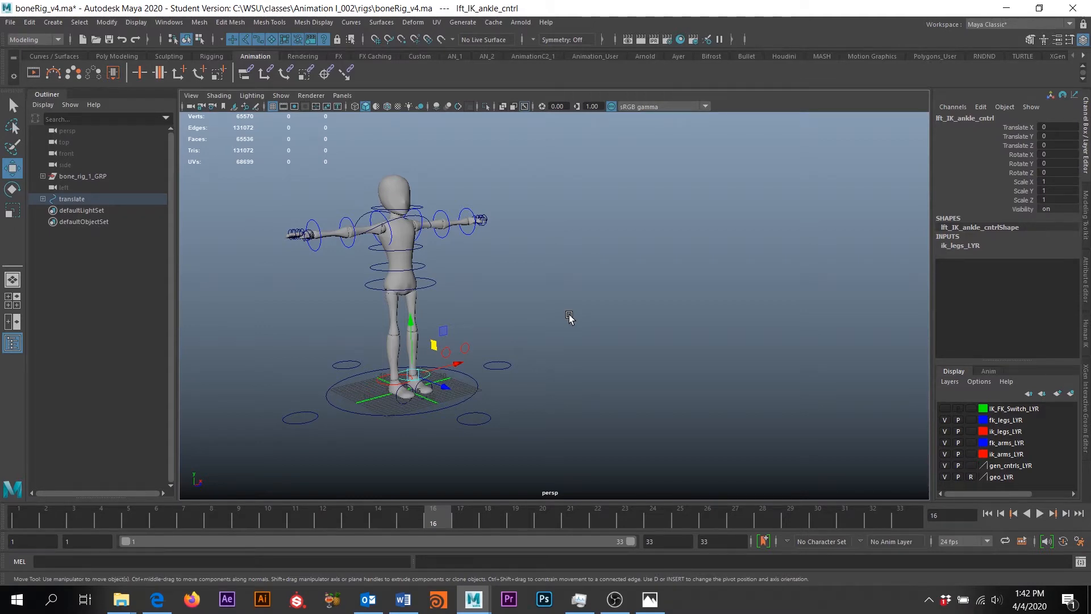
click(649, 601)
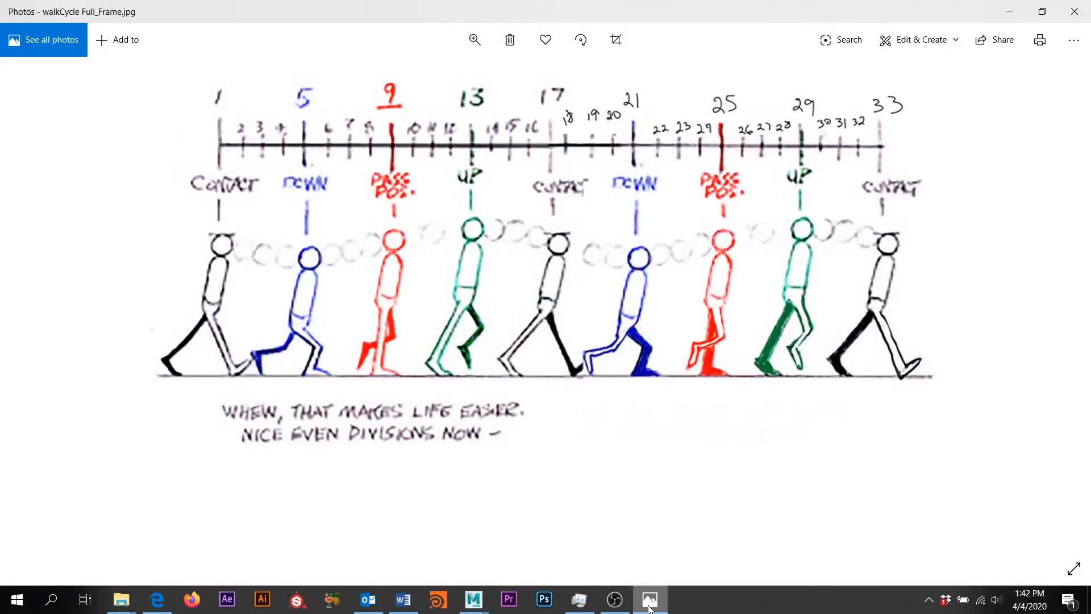
click(649, 602)
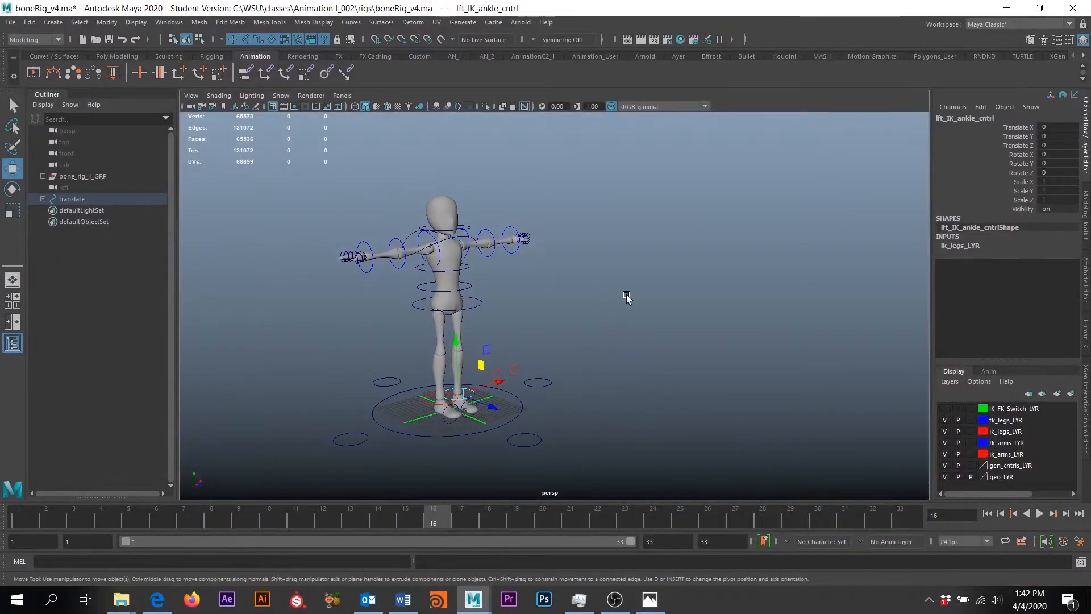
click(650, 250)
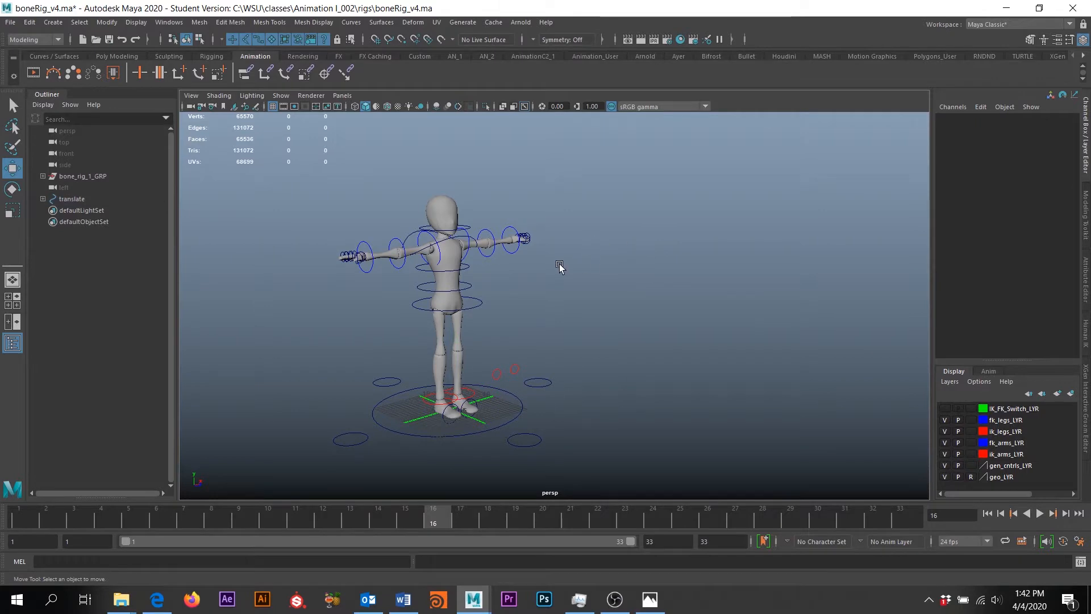
alt+drag(559, 263, 554, 236)
key(alt+Tab)
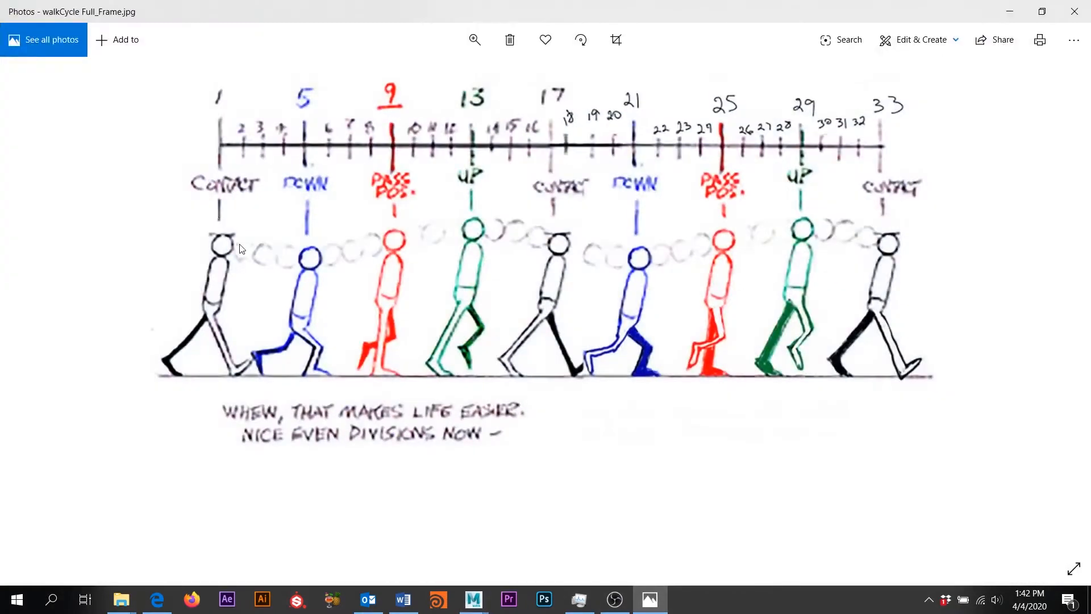
click(1010, 11)
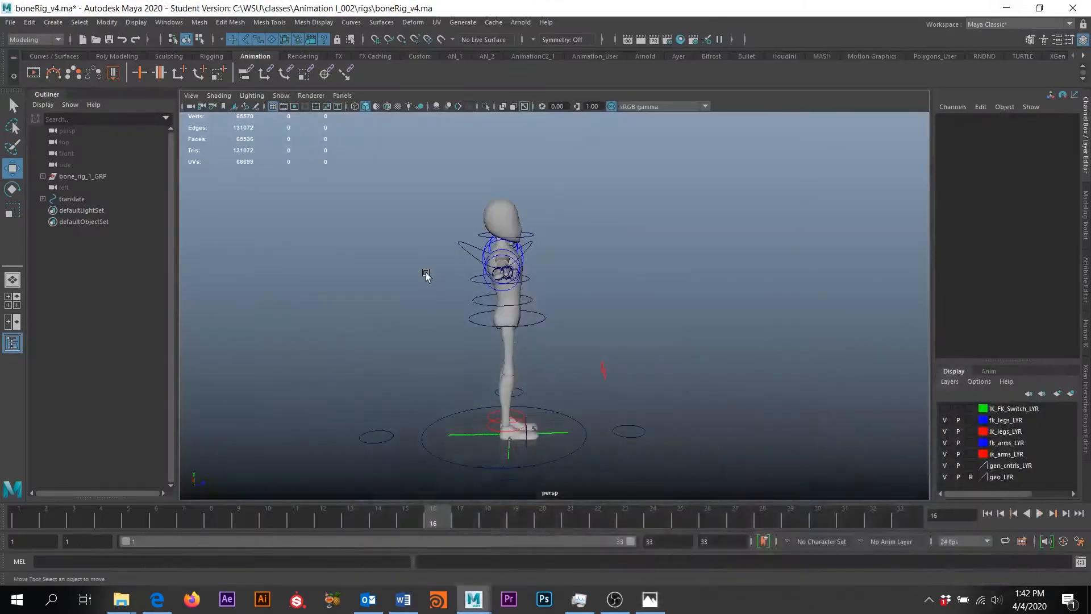
alt+drag(426, 275, 533, 261)
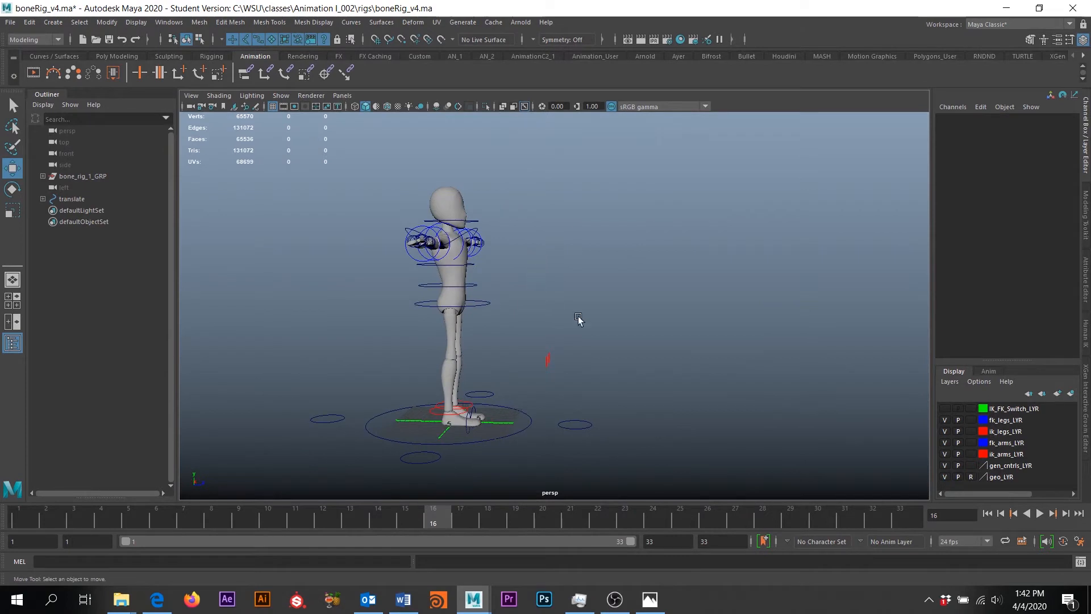
alt+drag(578, 318, 528, 324)
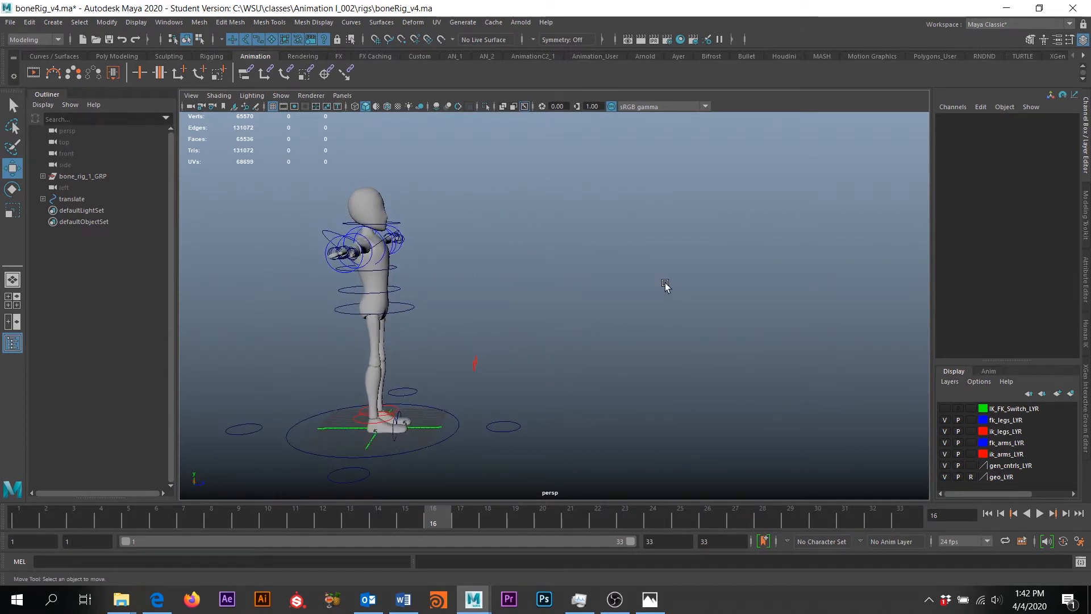
key(space)
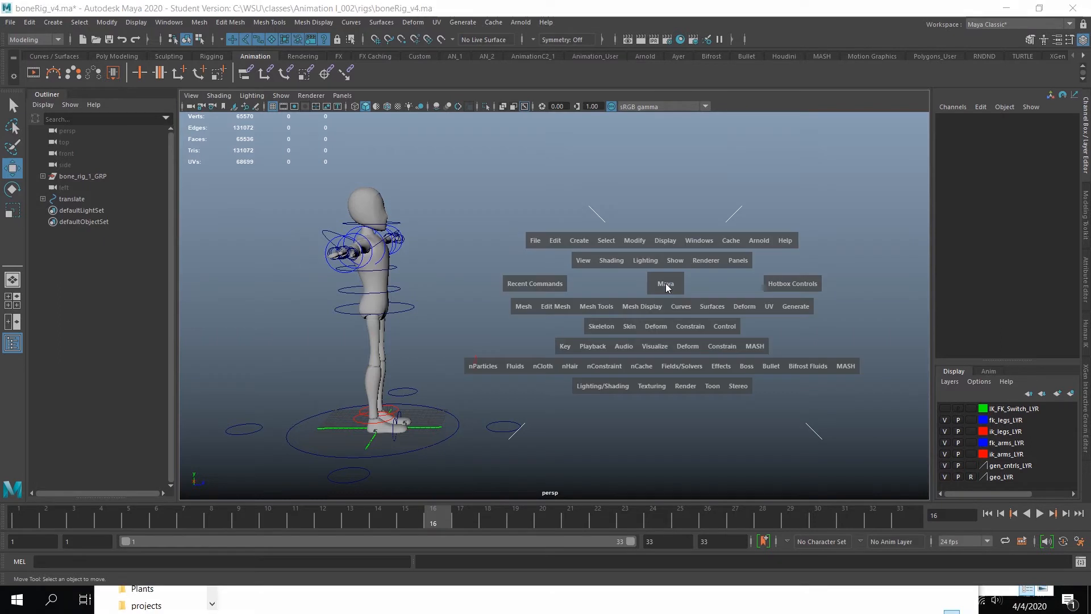
Switch the viewport to Left View, glance at the walk-cycle reference, and frame the character side-on
click(666, 287)
drag(666, 286, 605, 267)
scroll(540, 257, down, 6)
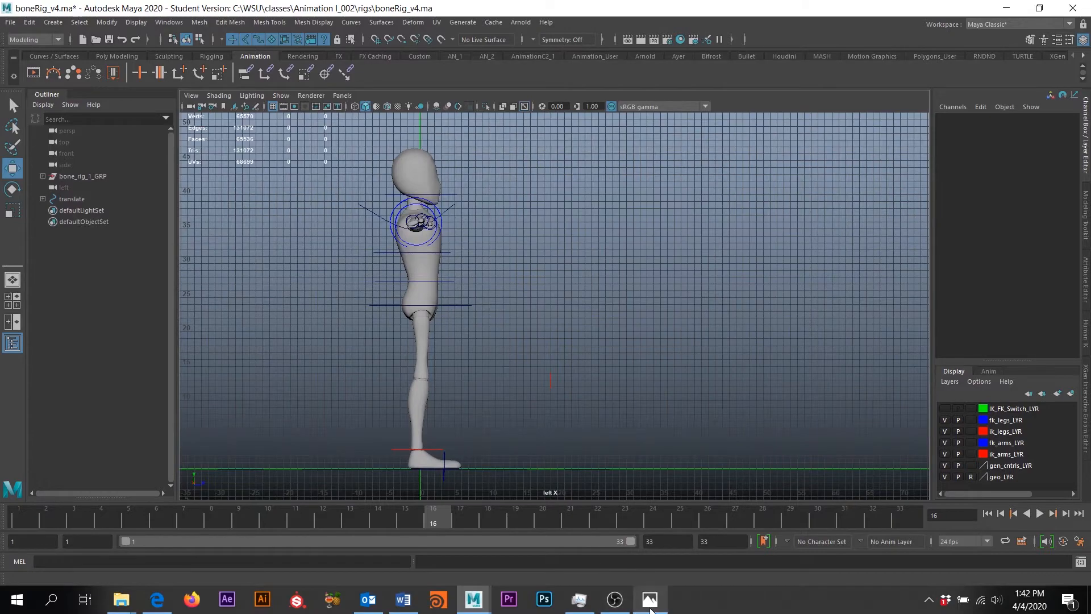
click(650, 603)
click(650, 603)
alt+middle_drag(474, 367, 518, 369)
scroll(479, 367, down, 1)
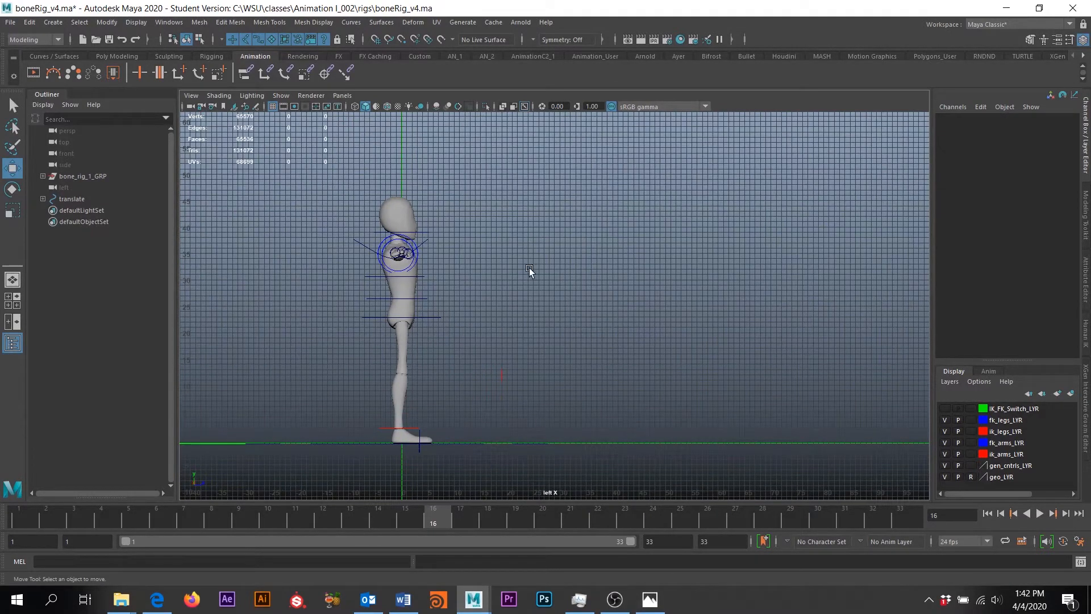
Start importing an image onto an image plane and copy the walk cycle folder path from Explorer
click(192, 97)
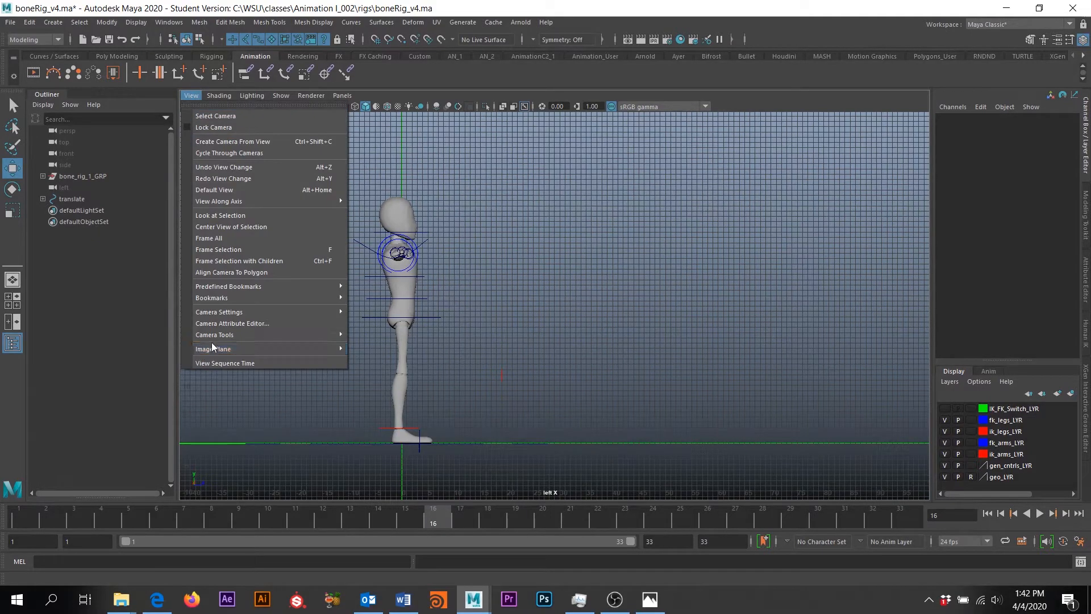
mouse_move(211, 349)
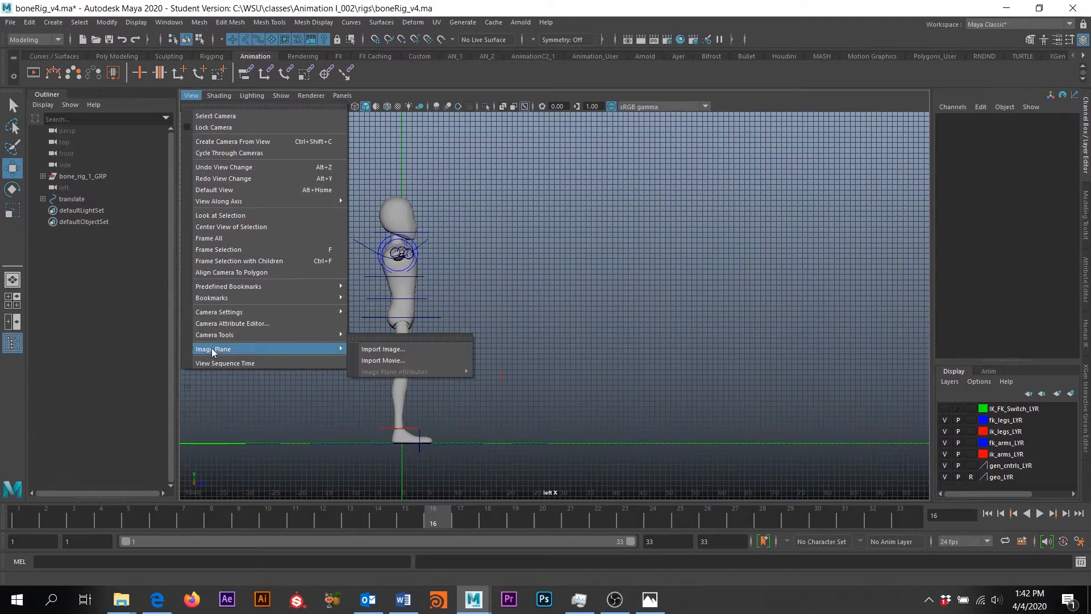
click(397, 350)
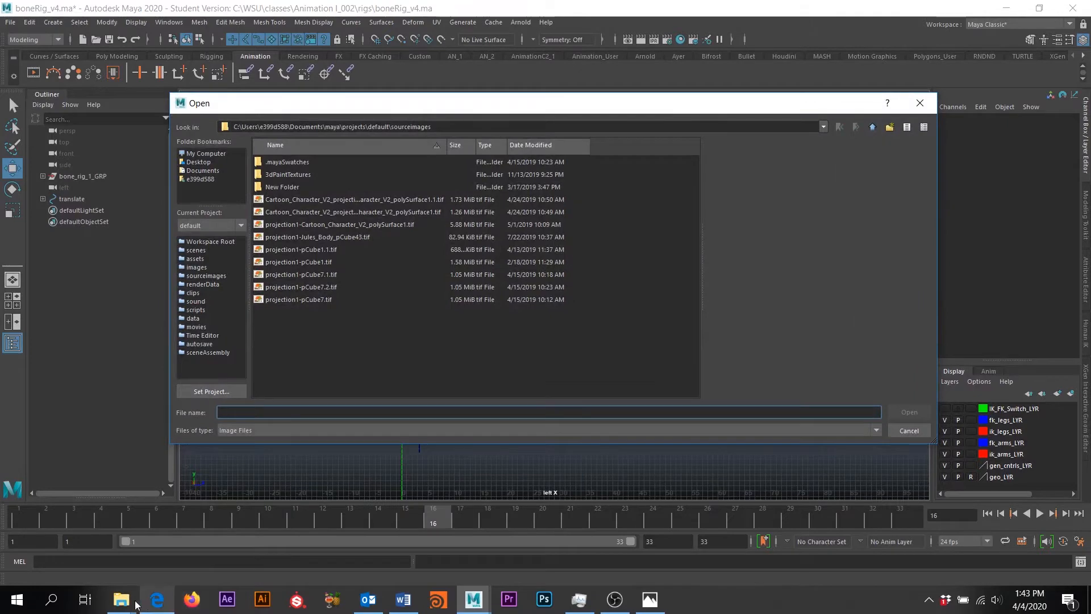
click(121, 600)
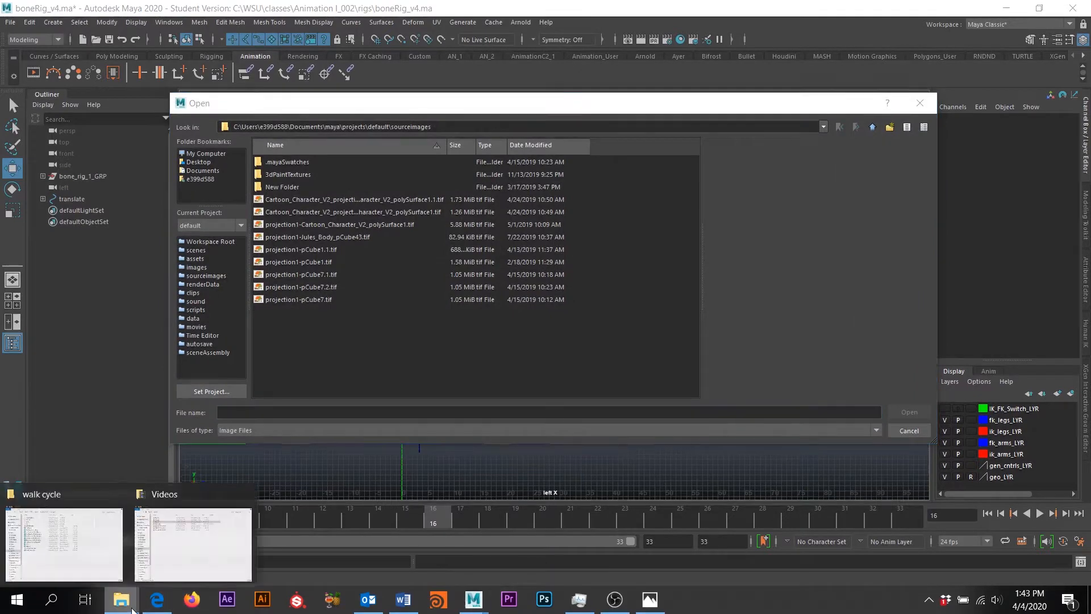
click(114, 542)
click(528, 101)
key(ctrl+c)
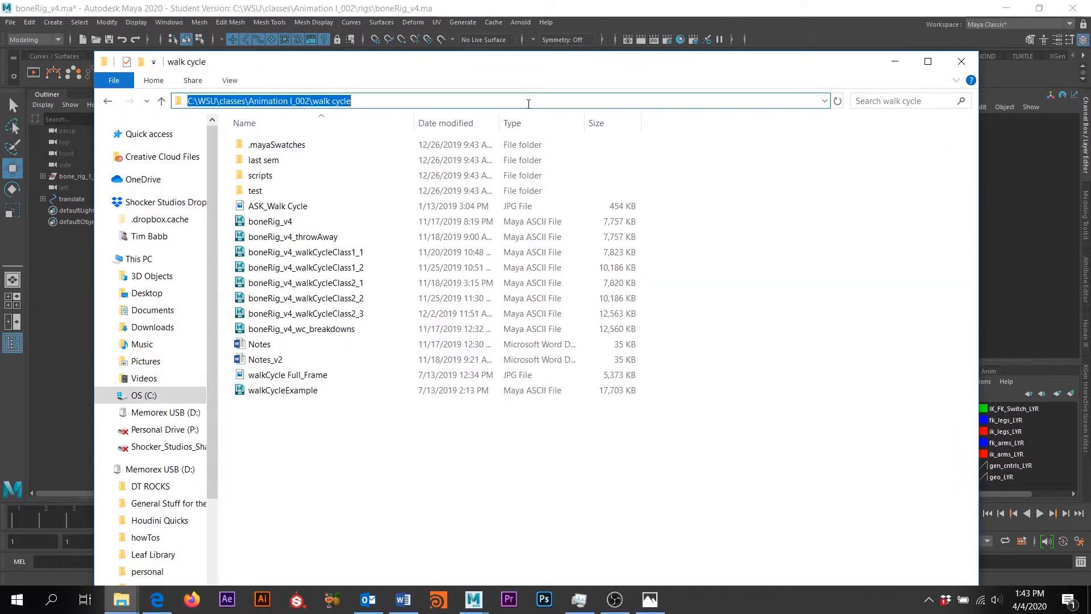
click(895, 62)
Paste the folder path into the Open dialog and load walkCycle Full_Frame.jpg
click(450, 127)
key(ctrl+a)
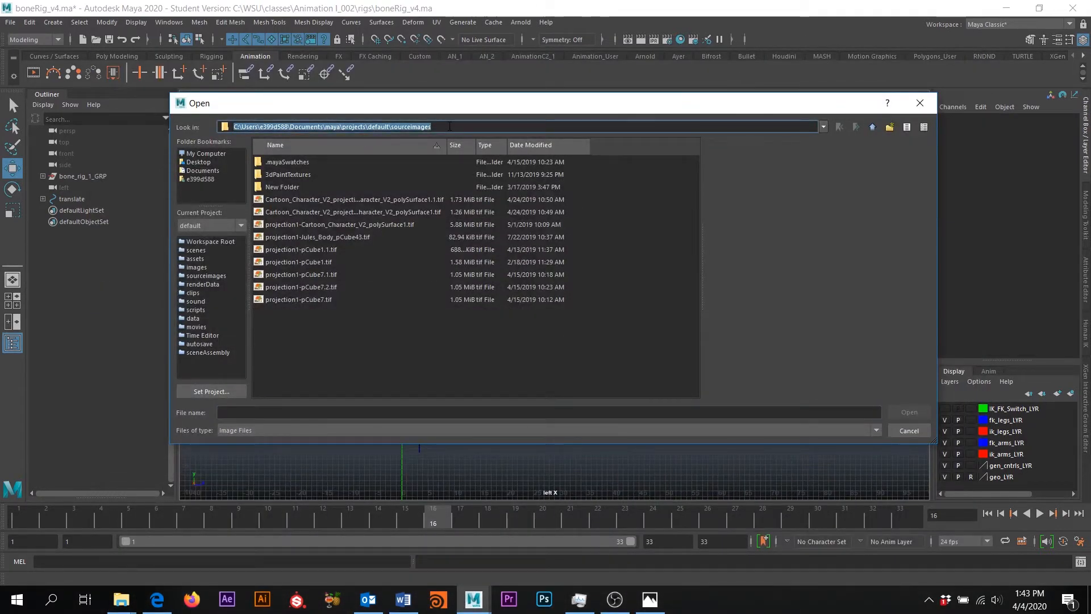
key(ctrl+v)
key(Return)
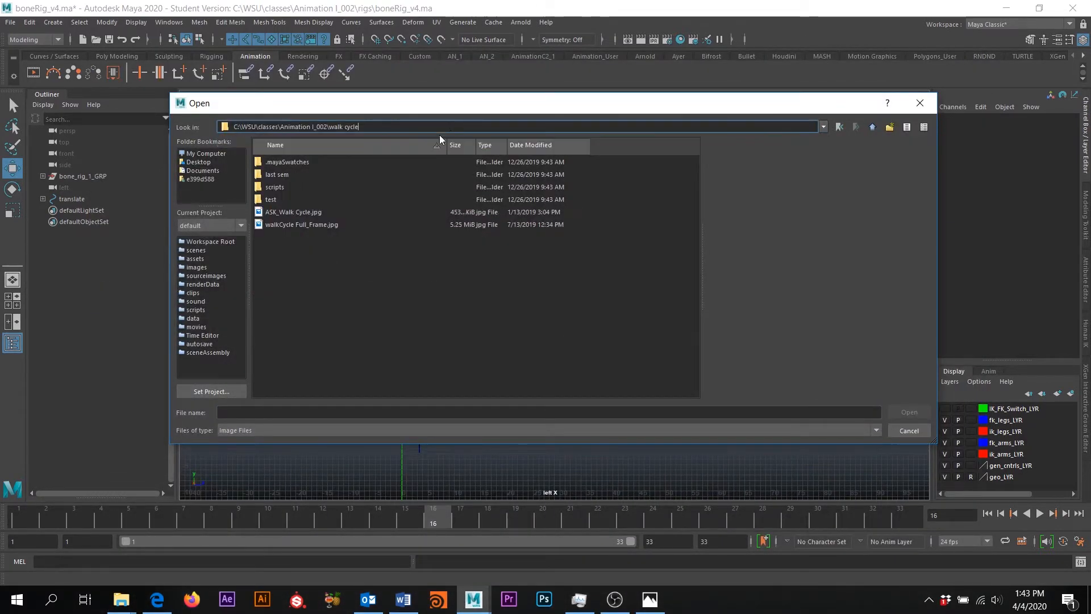
click(300, 226)
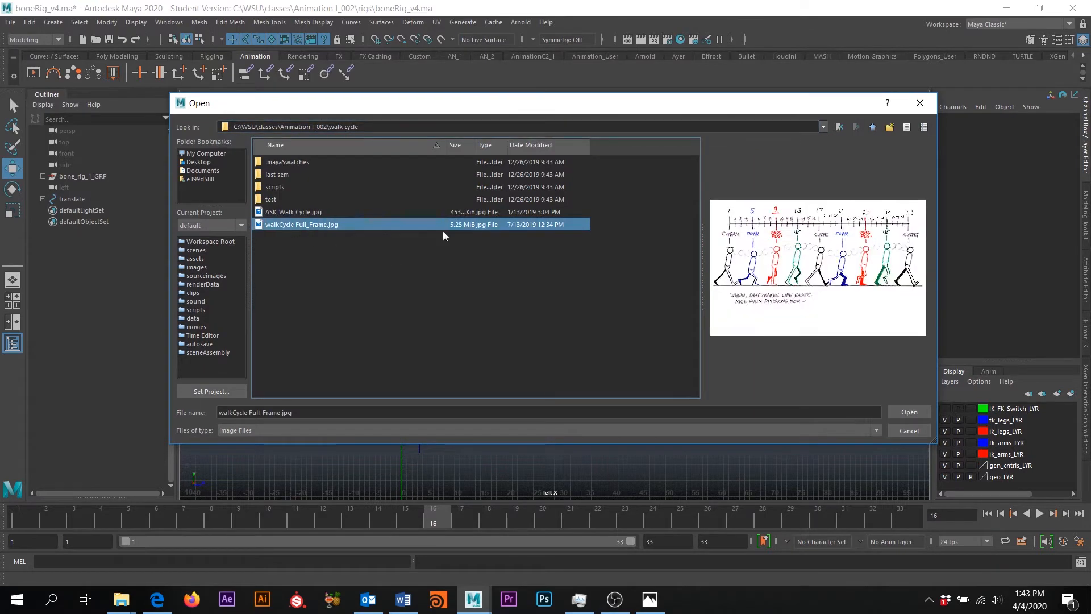
click(914, 412)
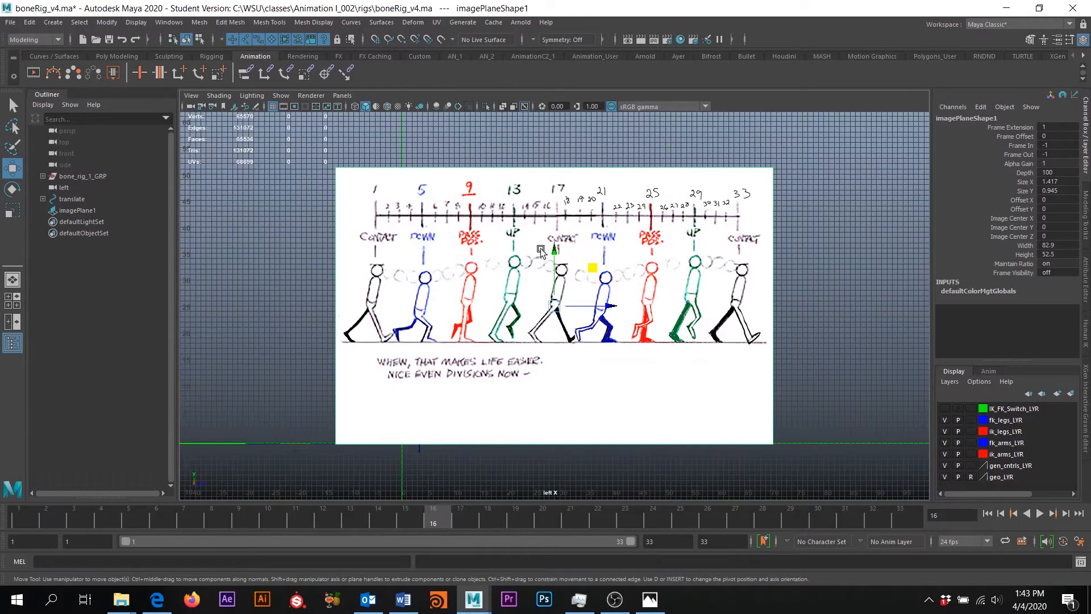
Switch to the single perspective view and orbit around the rig
click(7, 276)
alt+drag(640, 280, 420, 289)
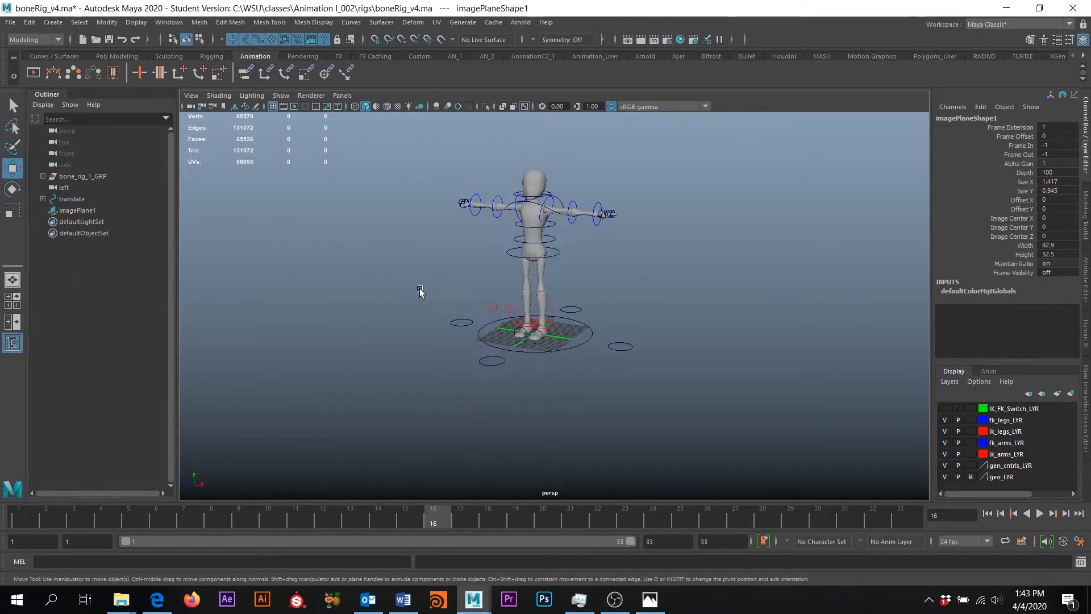
scroll(506, 299, down, 3)
alt+drag(606, 304, 542, 295)
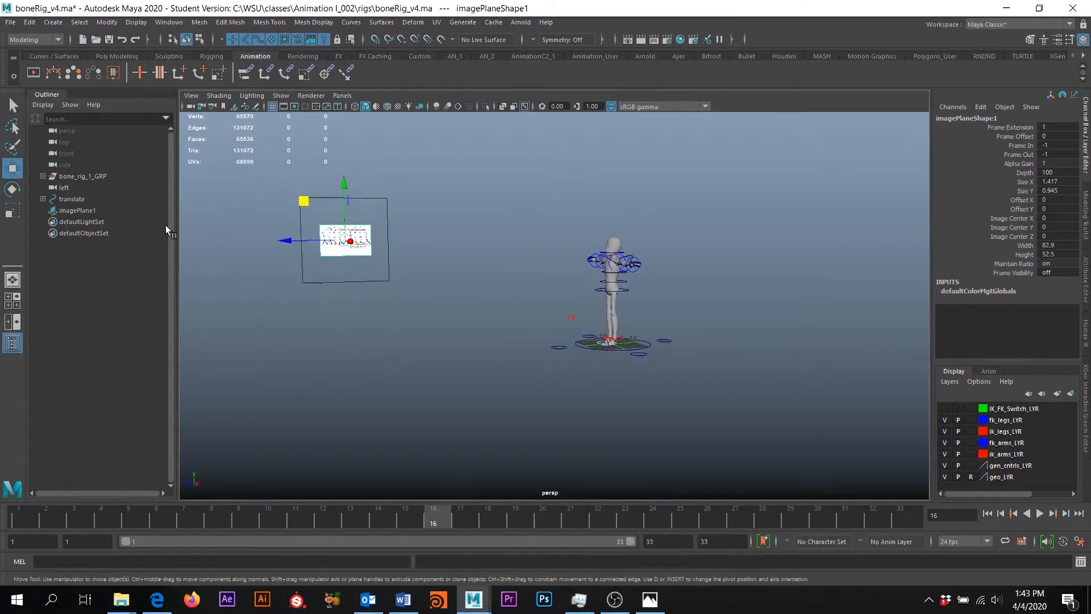
Select imagePlane1 and set its Translate X to 100 in the Channel Box
click(71, 210)
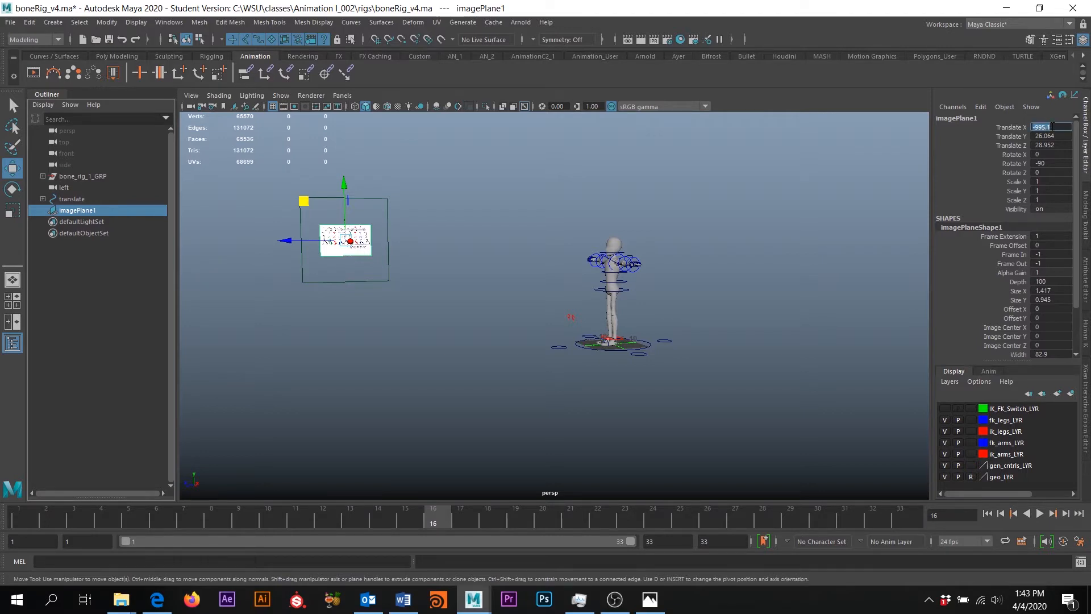
key(Return)
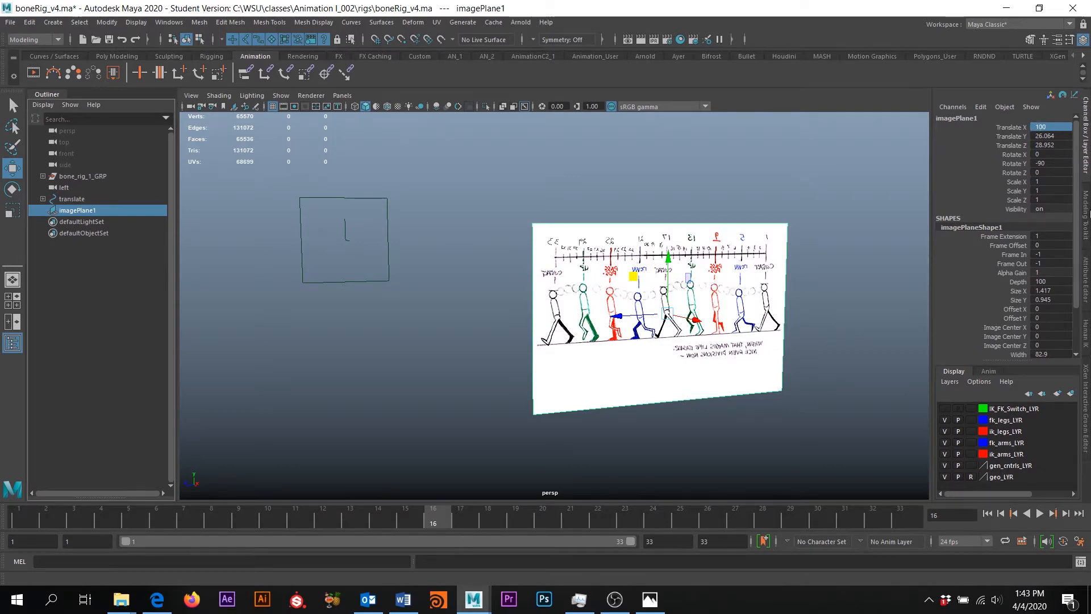
click(1088, 214)
click(1085, 278)
click(1085, 145)
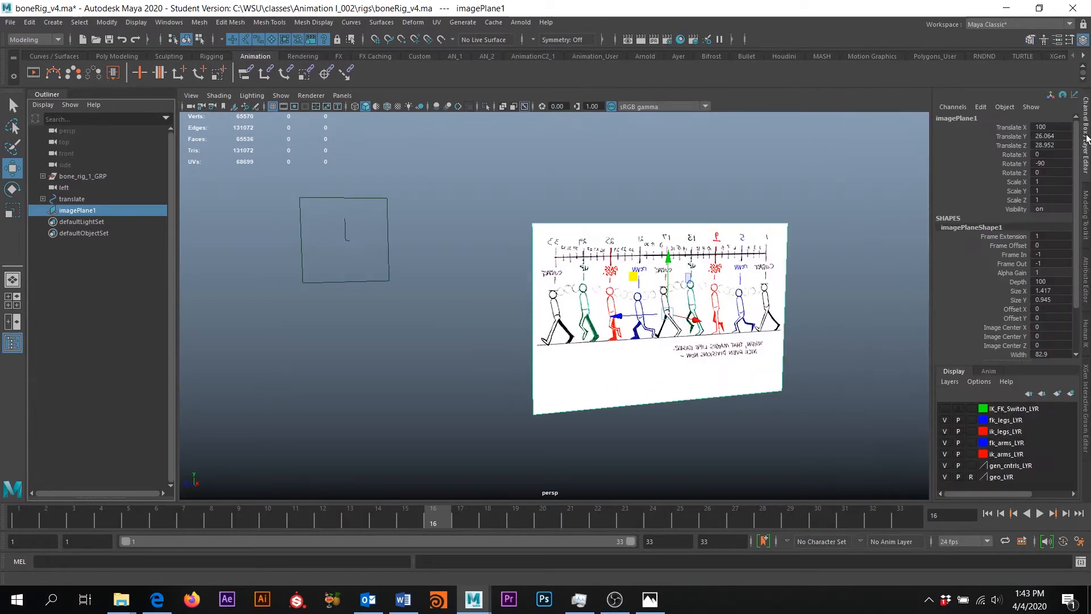
alt+drag(568, 312, 675, 415)
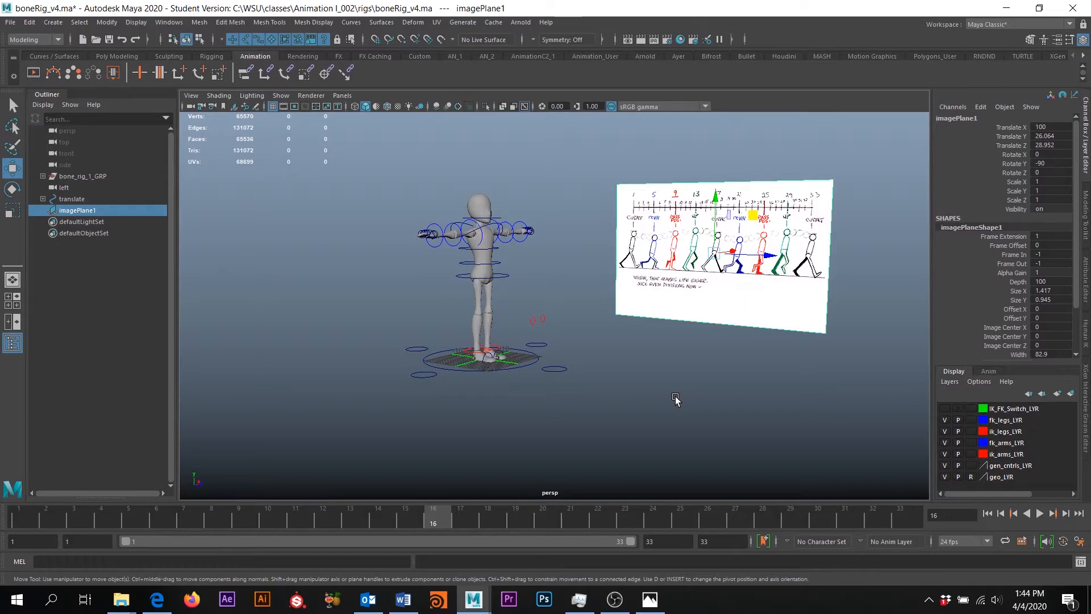
key(space)
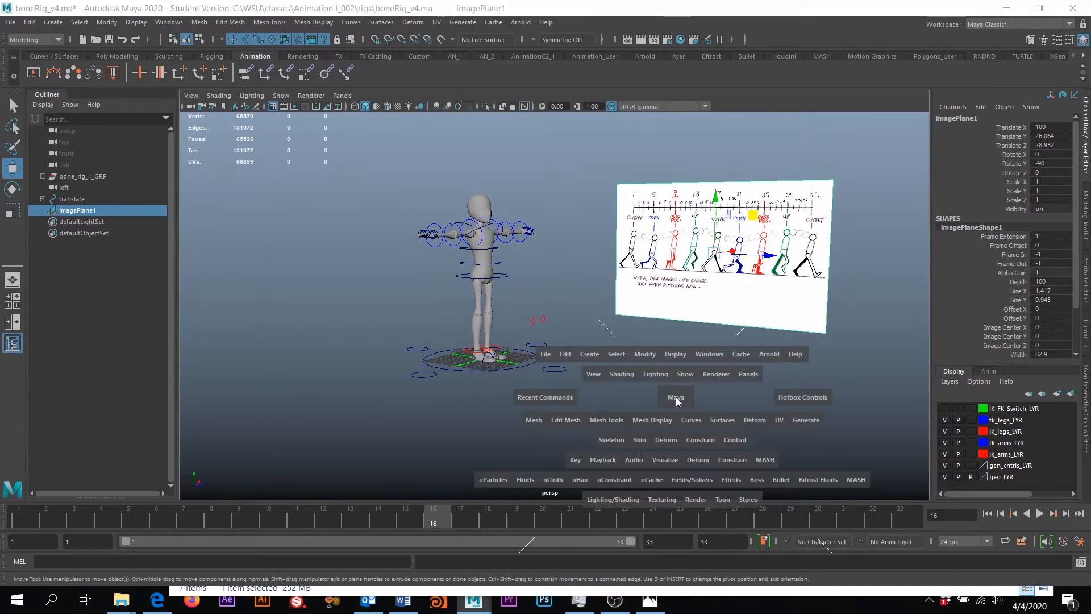
Switch to Left View and pan and zoom to frame the rig against the walk-cycle plane
drag(675, 399, 629, 382)
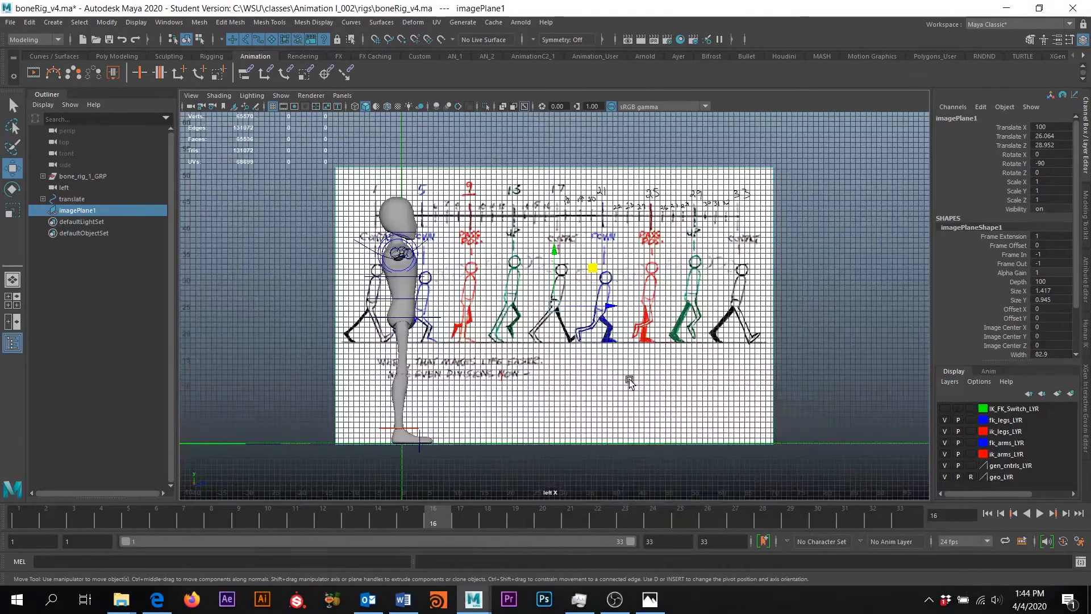
alt+middle_drag(551, 334, 642, 354)
scroll(527, 349, up, 2)
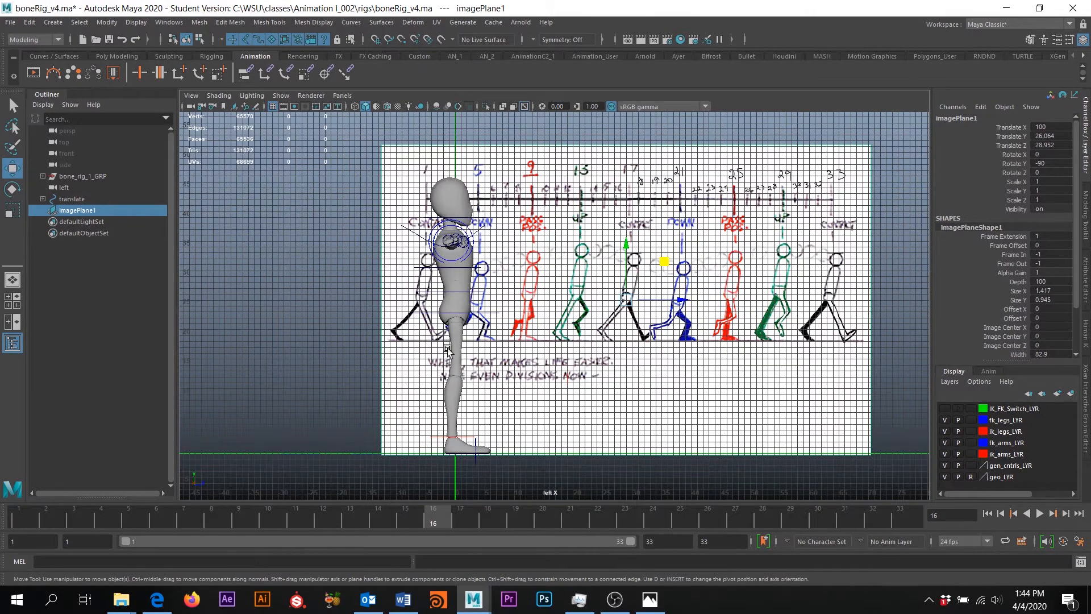
scroll(625, 270, down, 2)
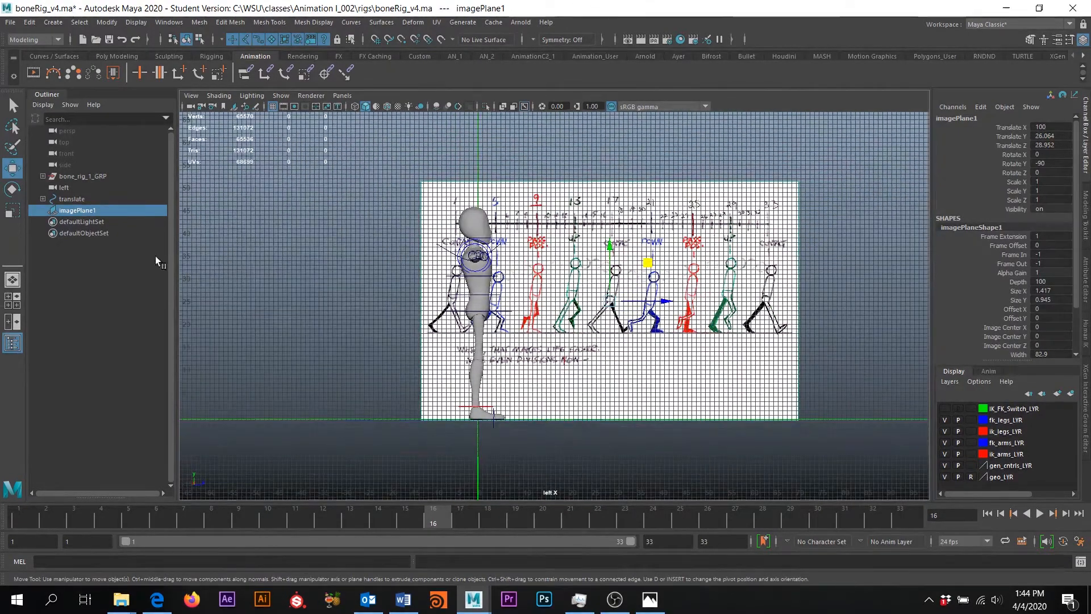
Enter 3 for imagePlane1's Scale X, Scale Y and Scale Z
click(80, 211)
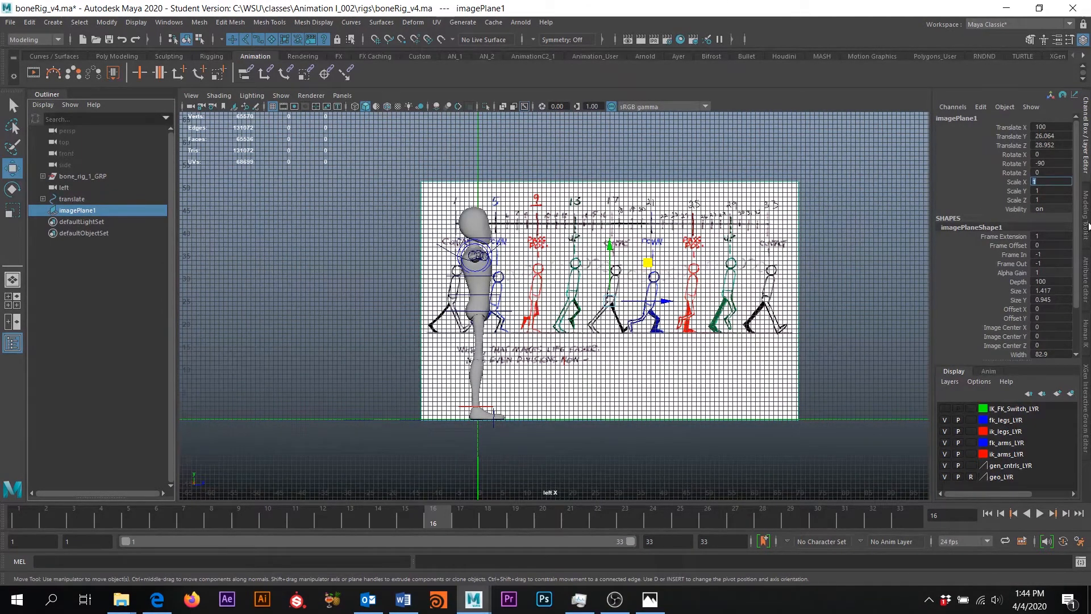
text(3)
key(Tab)
text(3)
key(Tab)
text(3)
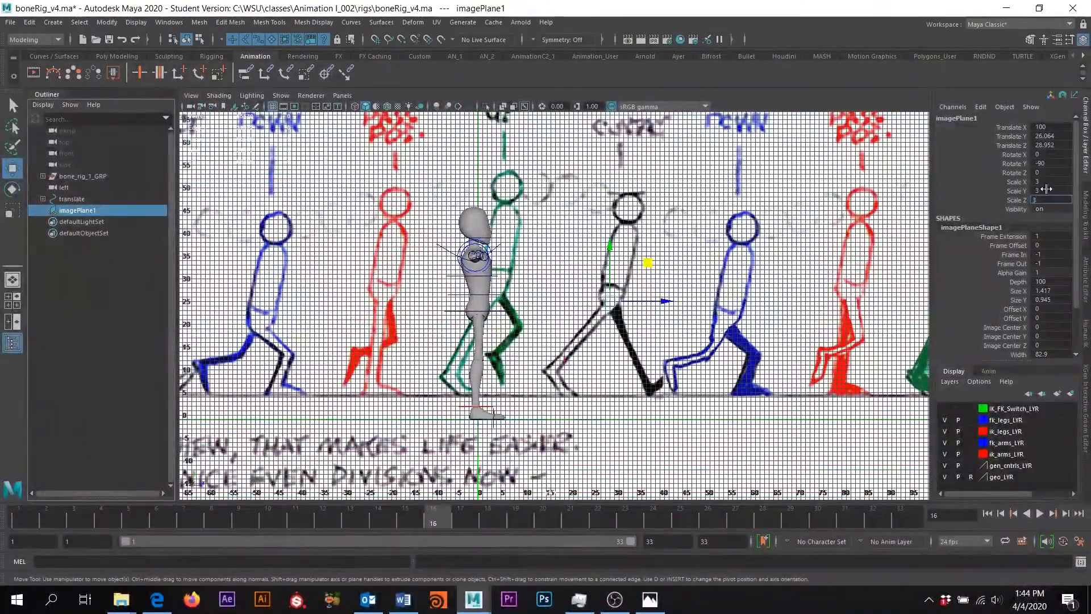
key(Return)
Recheck Scale Y and Z at 3 and zoom to compare the walkers with the rig
scroll(667, 259, down, 4)
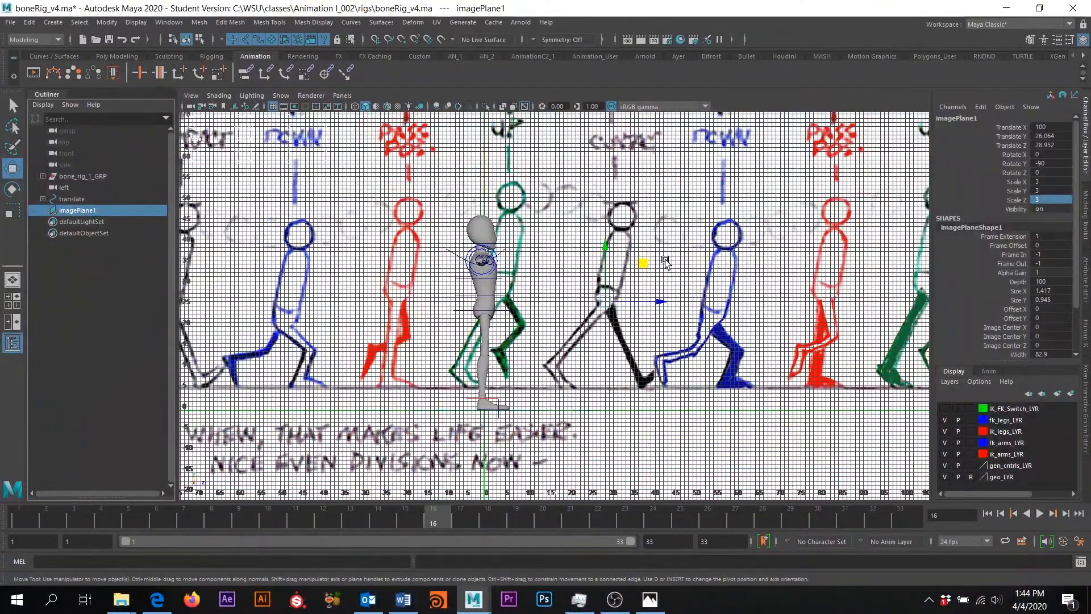
scroll(596, 303, up, 2)
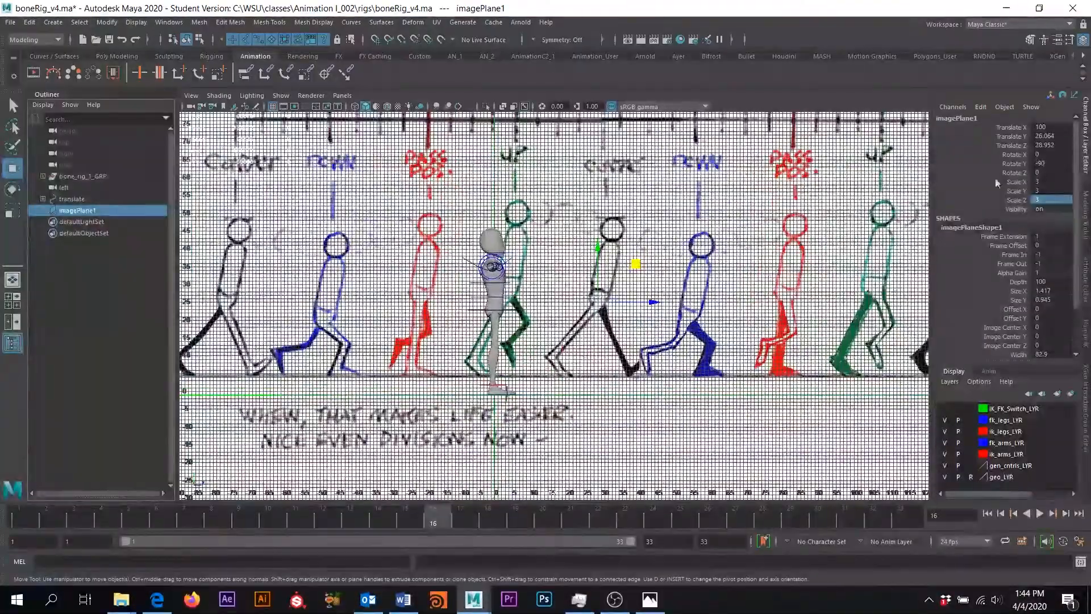
click(1043, 190)
key(Tab)
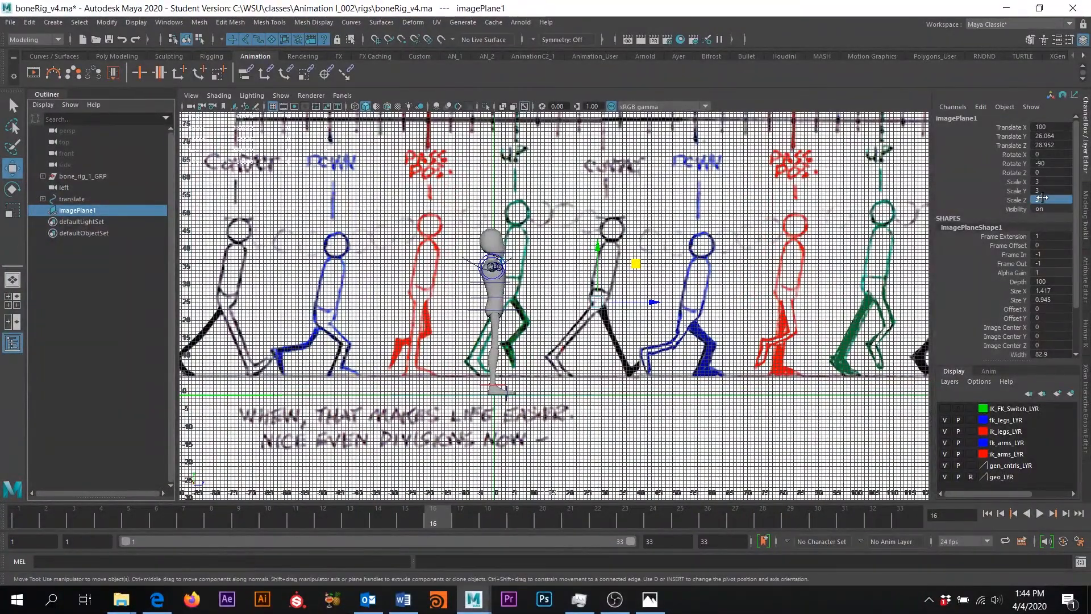
key(Return)
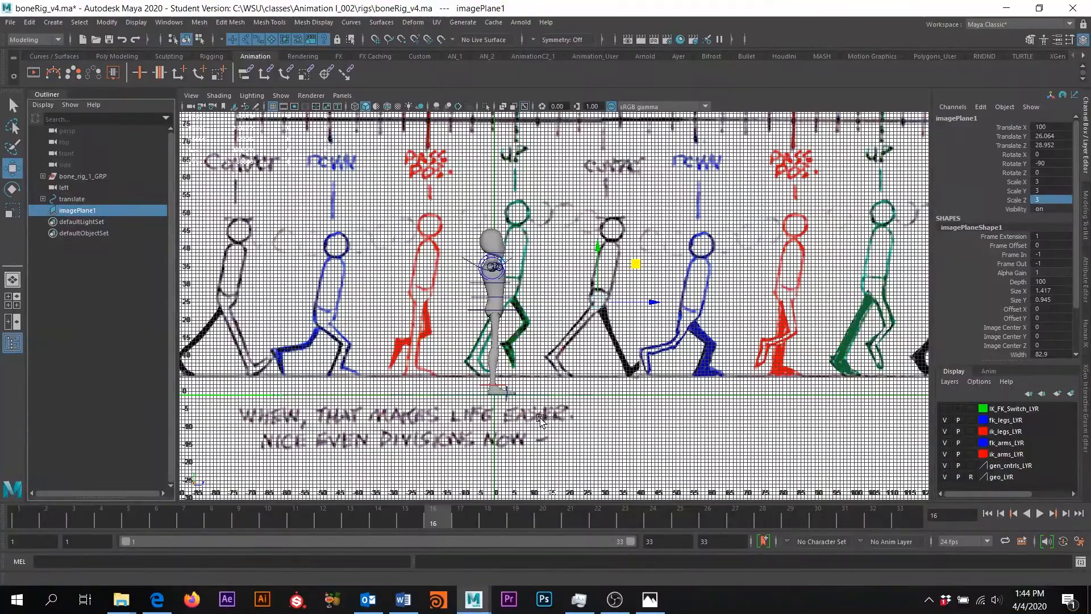
scroll(580, 347, up, 5)
scroll(580, 347, up, 2)
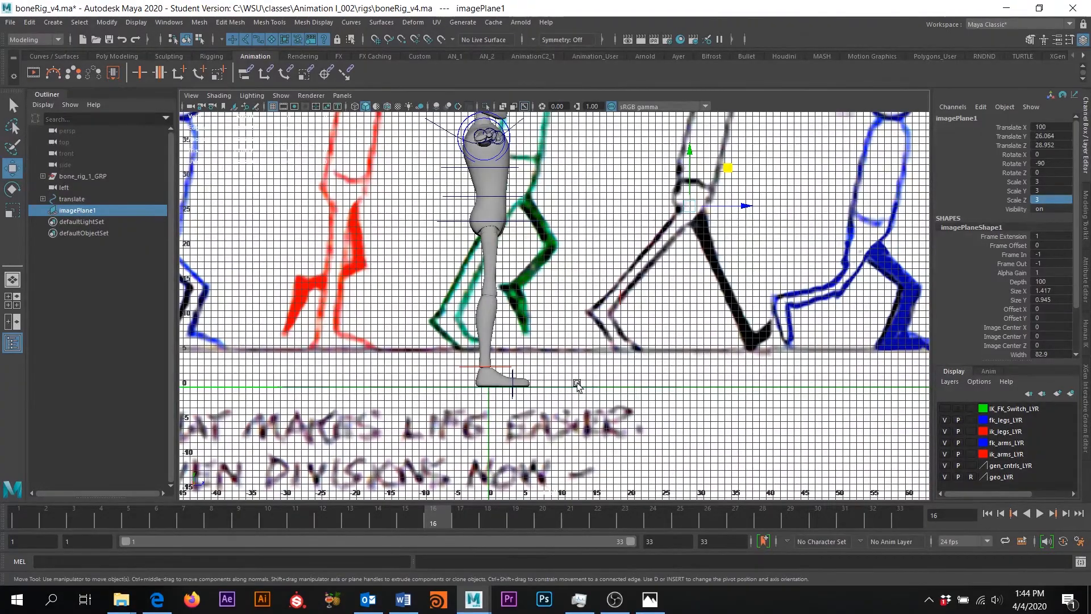
scroll(579, 382, down, 4)
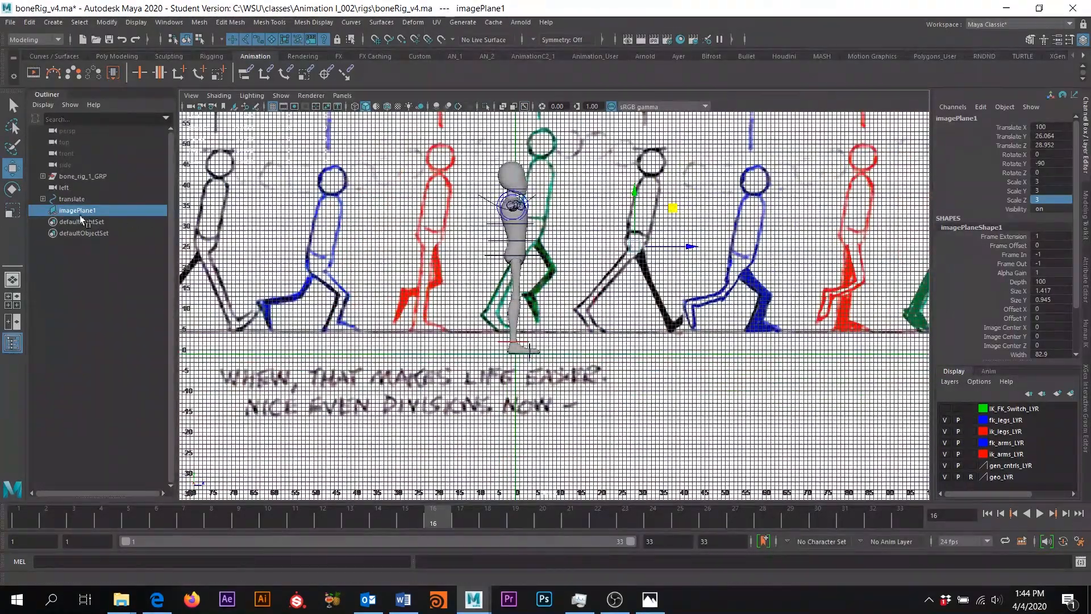
scroll(595, 379, up, 3)
Drag imagePlane1 down to Translate Y 20.788 so the walkers' feet meet the rig's ground line
scroll(591, 375, up, 1)
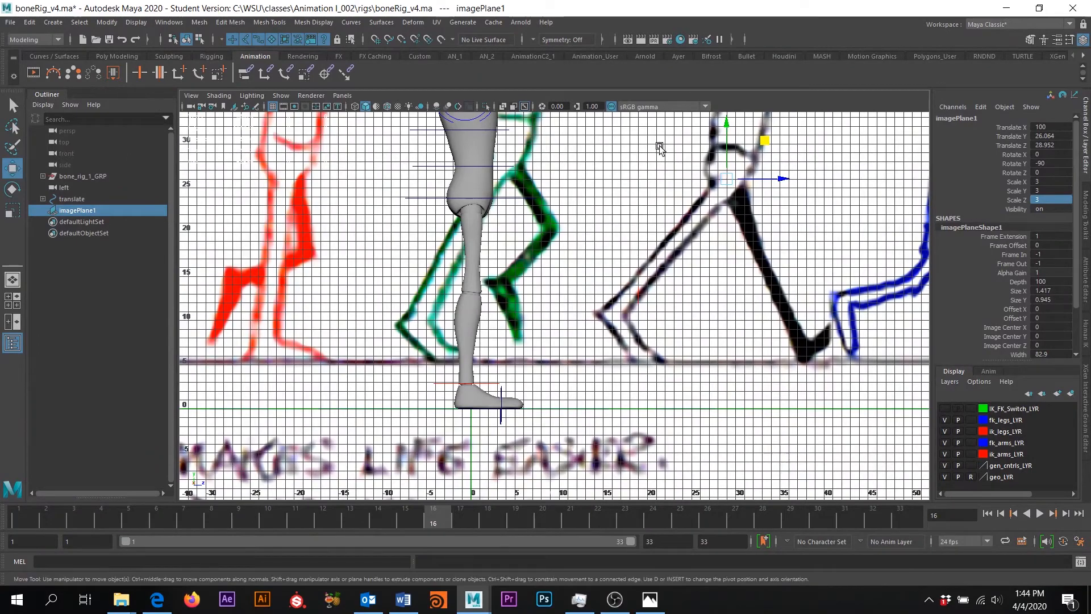
drag(727, 122, 746, 173)
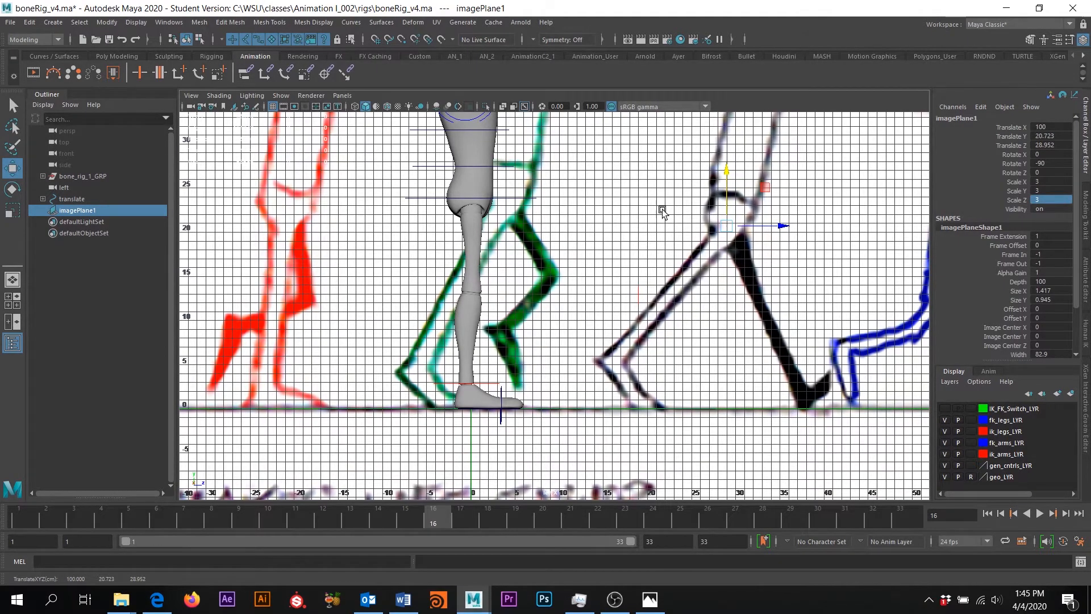
drag(726, 173, 726, 173)
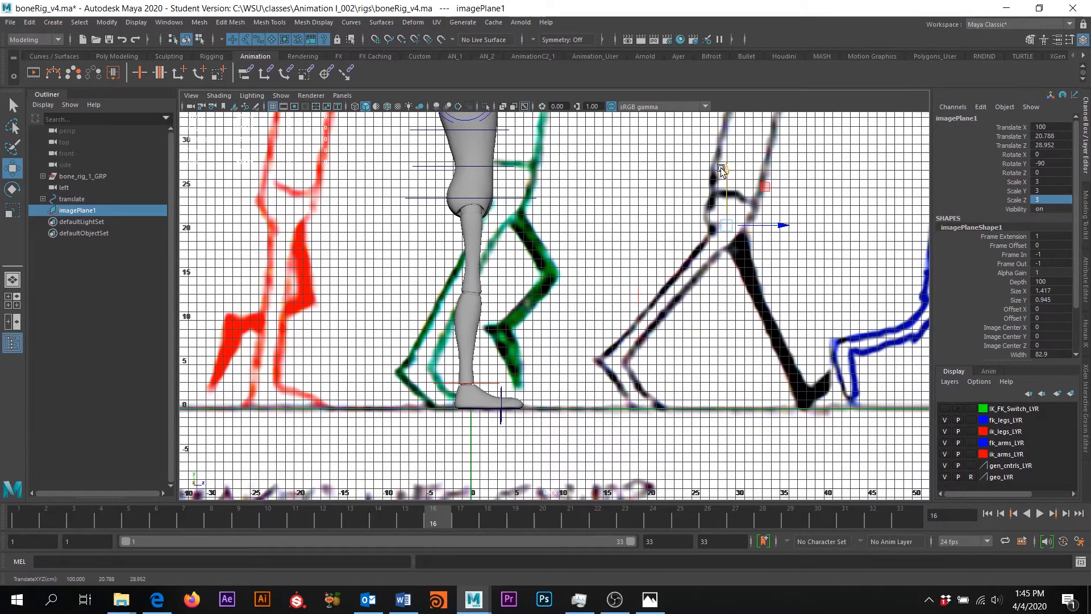
scroll(543, 340, down, 4)
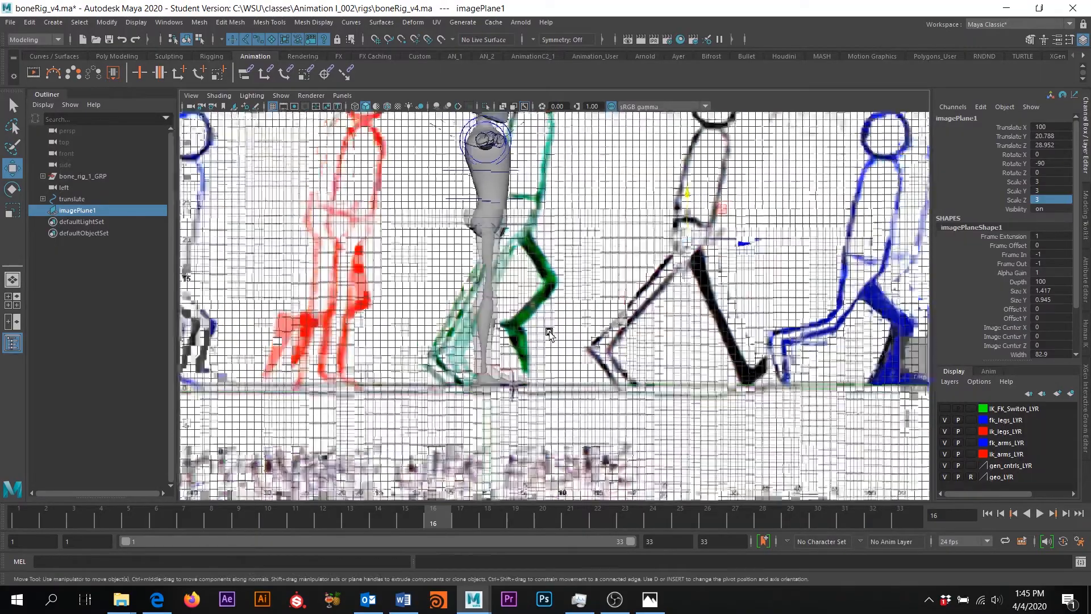
scroll(549, 334, down, 3)
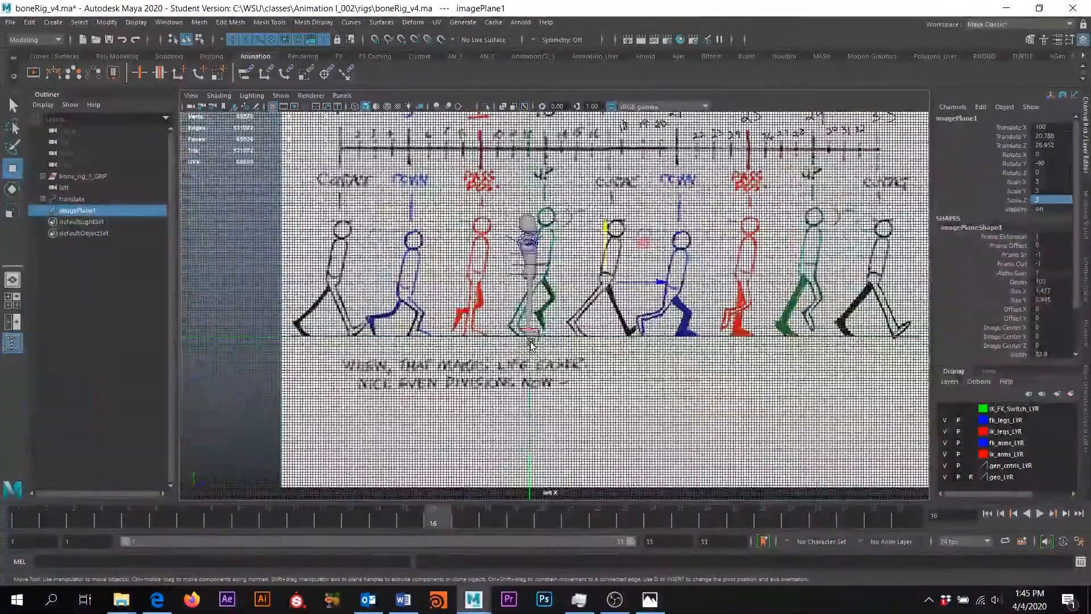
scroll(554, 328, down, 3)
scroll(556, 321, up, 3)
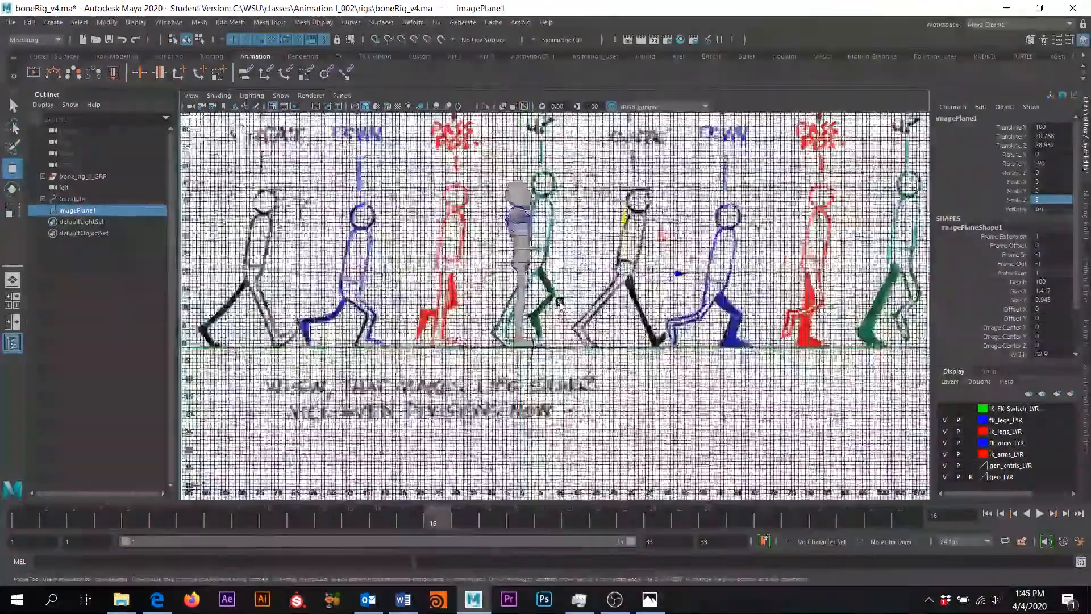
scroll(559, 312, down, 2)
scroll(561, 305, down, 3)
scroll(579, 322, up, 3)
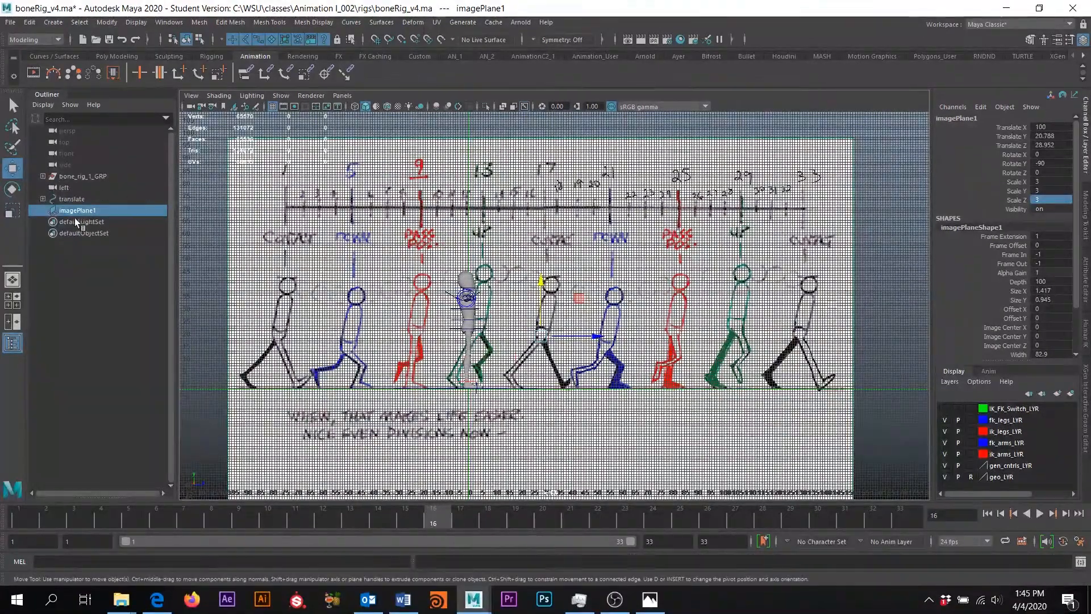
Slide imagePlane1 to Translate Z 103.791 so the first contact figure overlaps the rig
drag(595, 339, 783, 339)
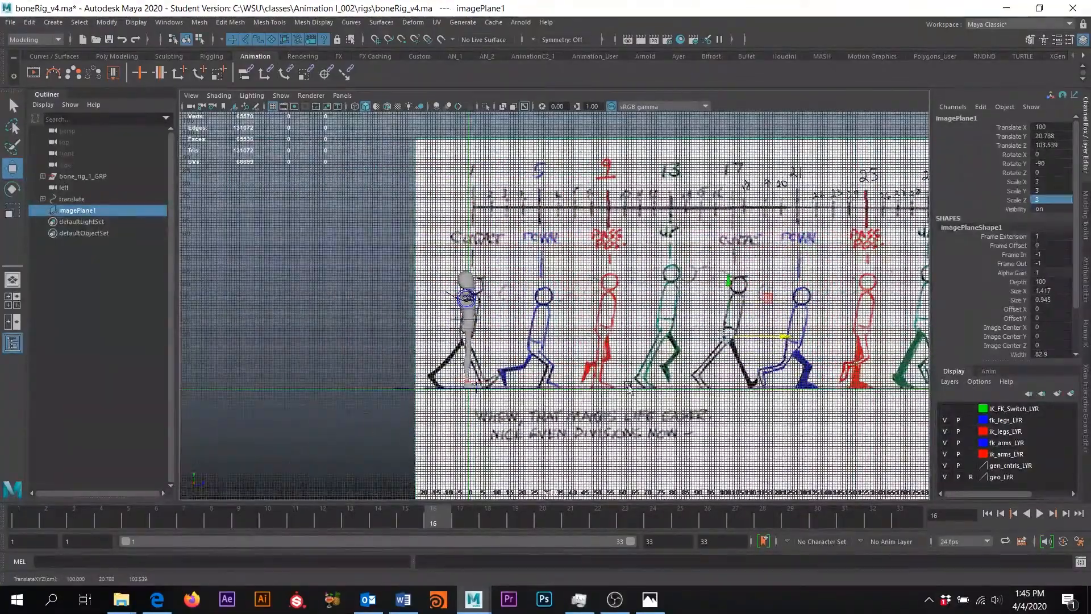
scroll(373, 364, up, 6)
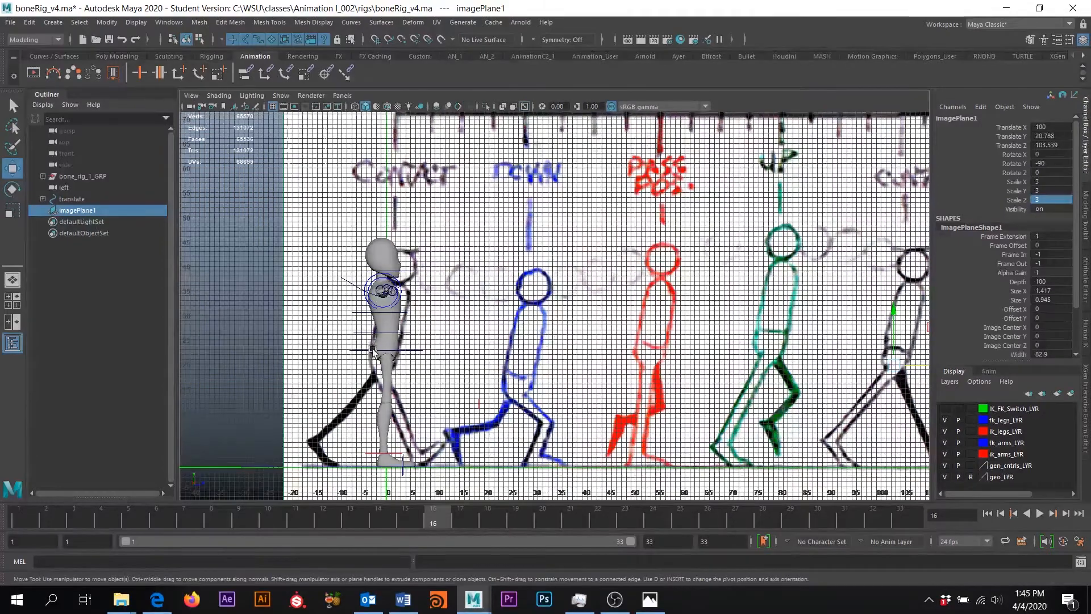
scroll(385, 356, down, 1)
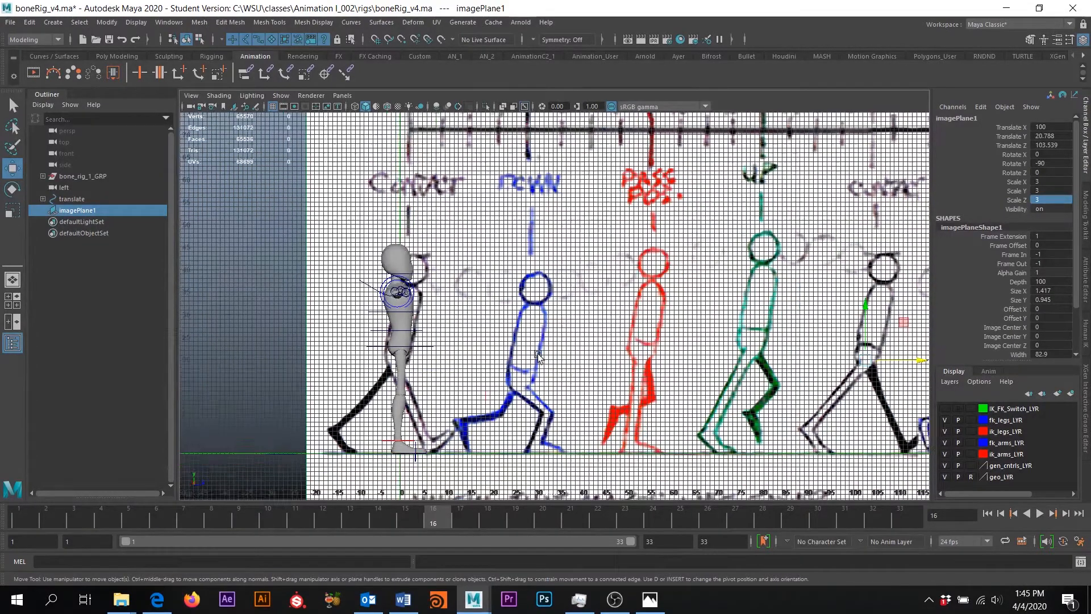
alt+middle_drag(869, 348, 778, 348)
drag(818, 351, 821, 348)
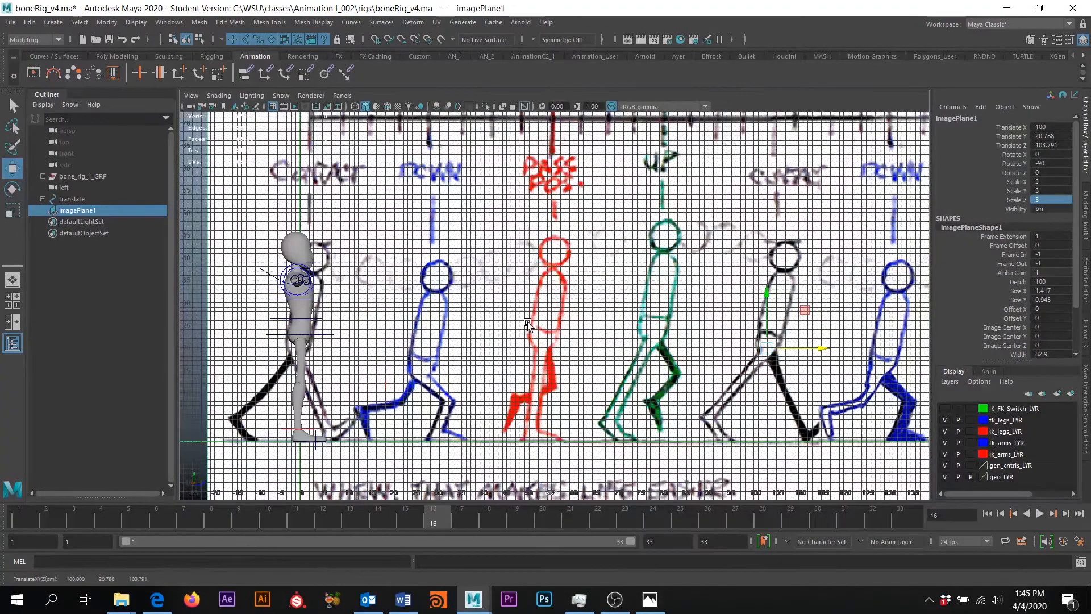
key(f)
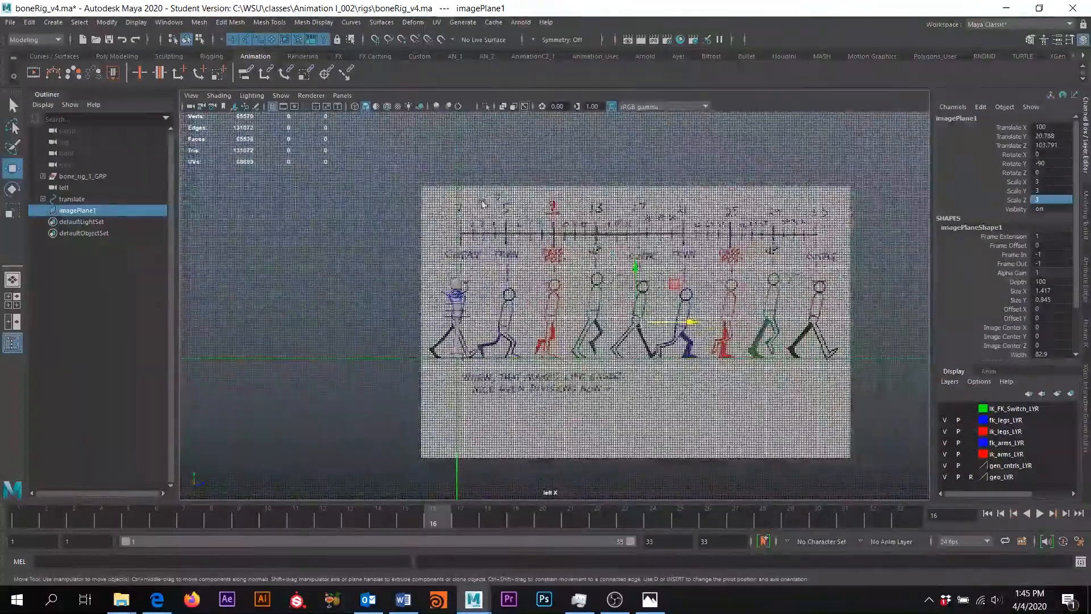
scroll(483, 203, up, 3)
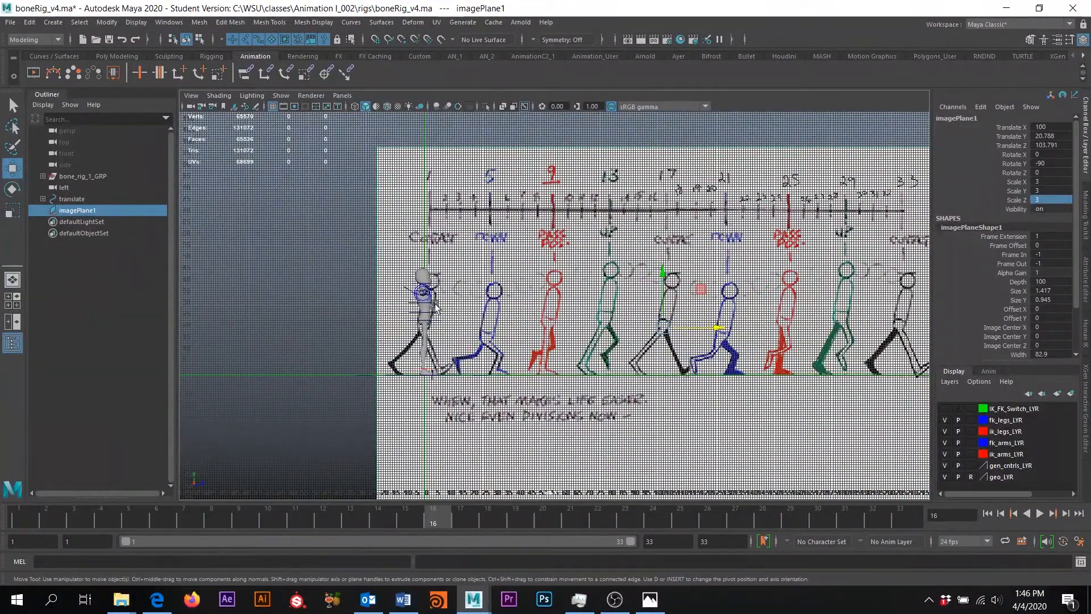
scroll(552, 284, up, 2)
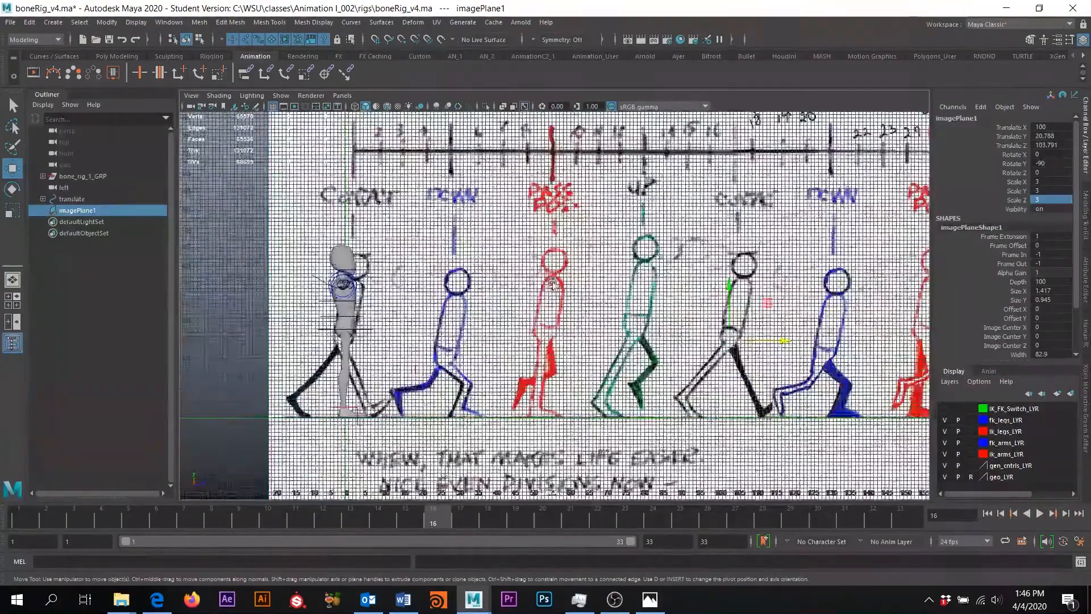
scroll(337, 294, up, 2)
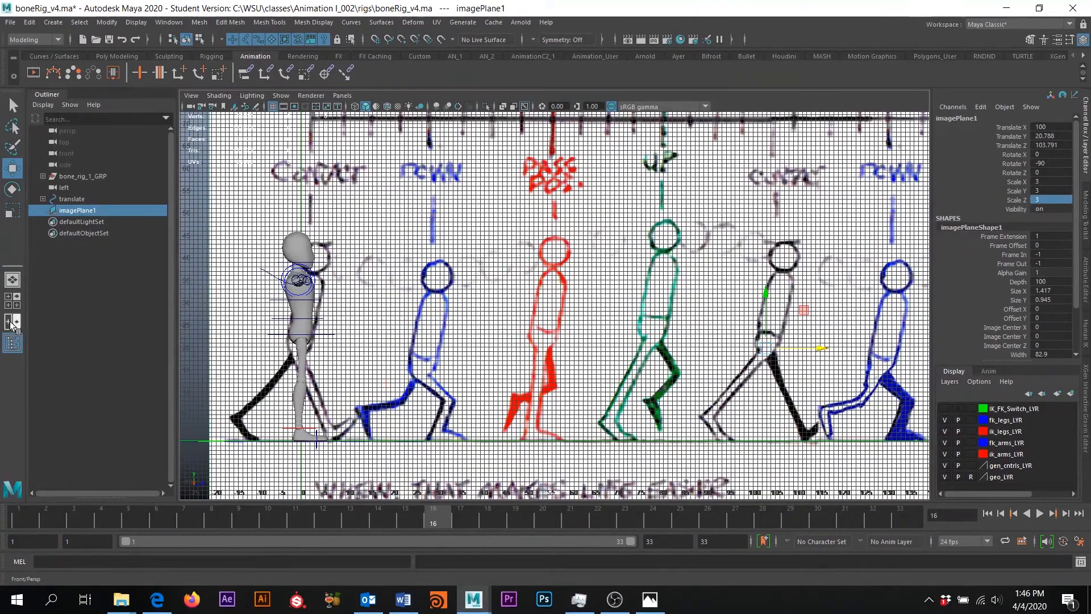
Switch to a two-pane layout, orbit the perspective pane, and set the other pane to Left View
click(12, 323)
alt+drag(671, 319, 721, 265)
alt+right_drag(721, 266, 743, 318)
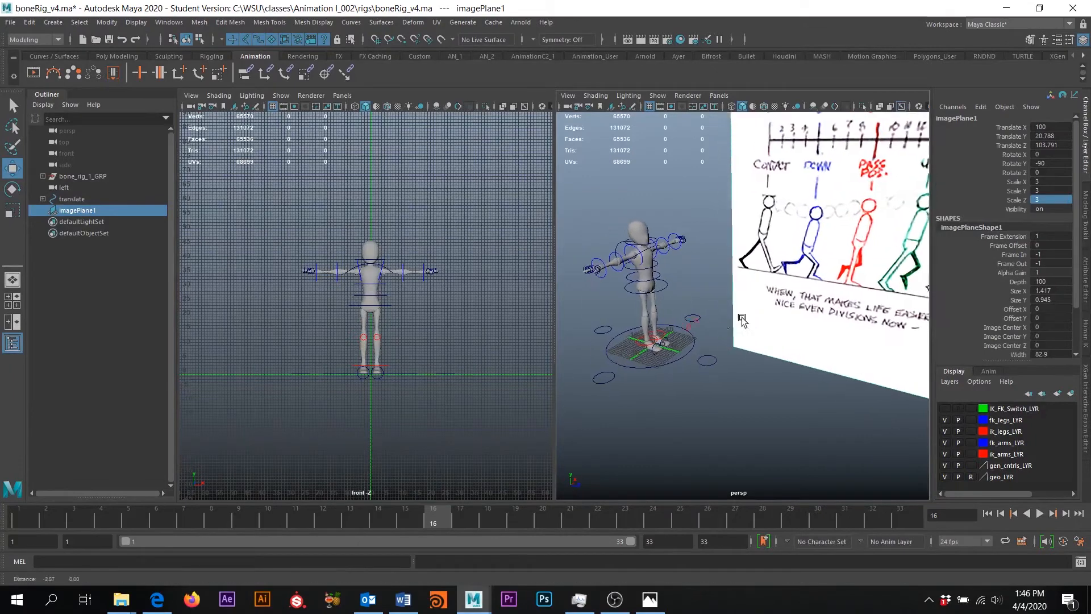
alt+middle_drag(743, 317, 750, 319)
alt+right_drag(750, 318, 751, 276)
alt+middle_drag(751, 276, 772, 299)
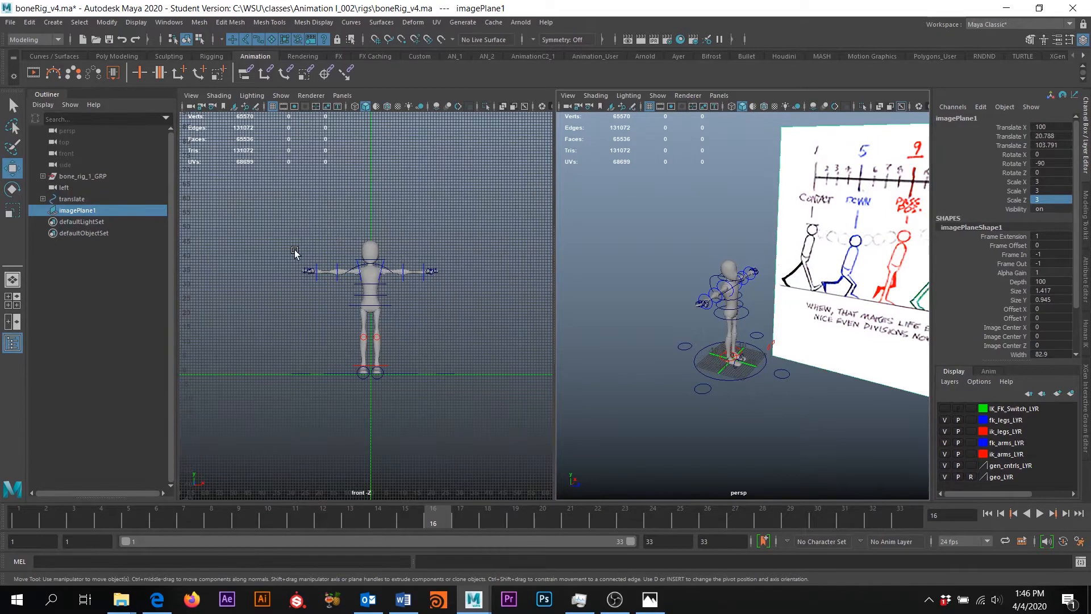
key(space)
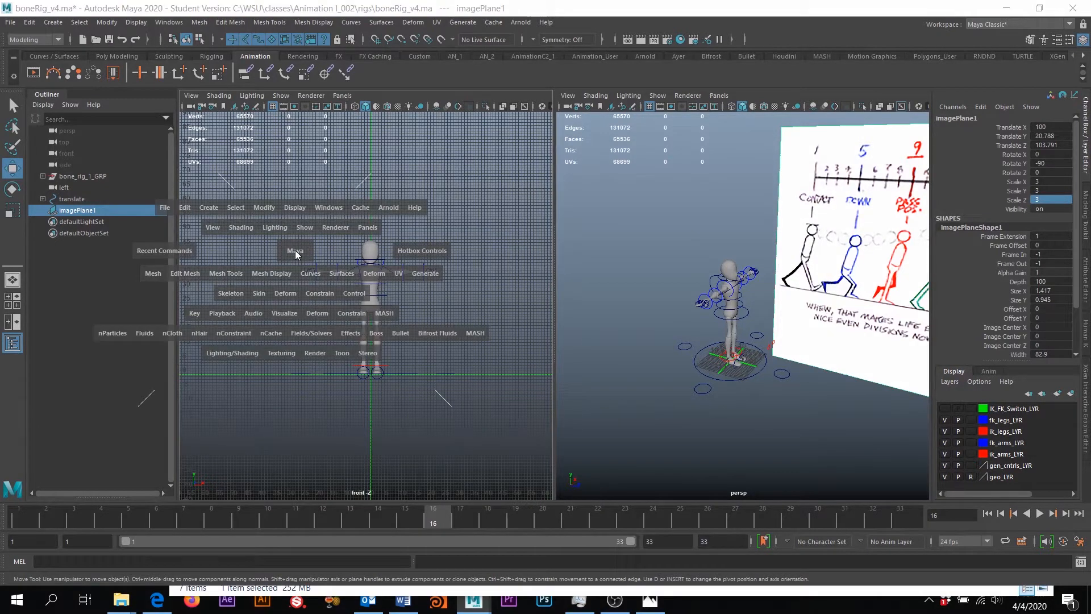
drag(295, 253, 258, 240)
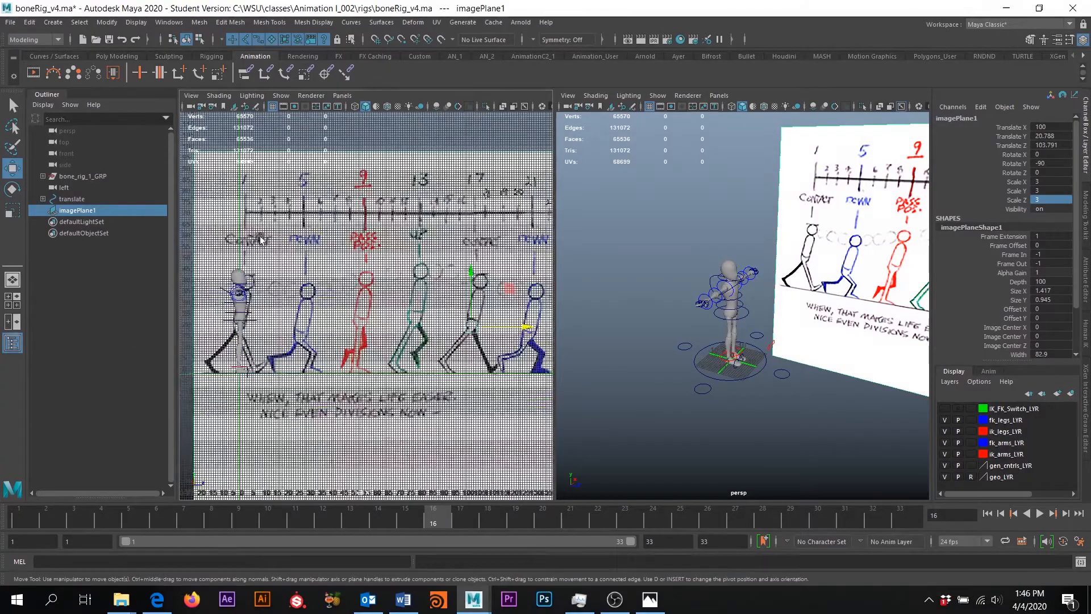
alt+middle_drag(347, 264, 475, 259)
alt+right_drag(474, 258, 512, 259)
alt+right_drag(395, 367, 426, 363)
alt+middle_drag(426, 364, 364, 358)
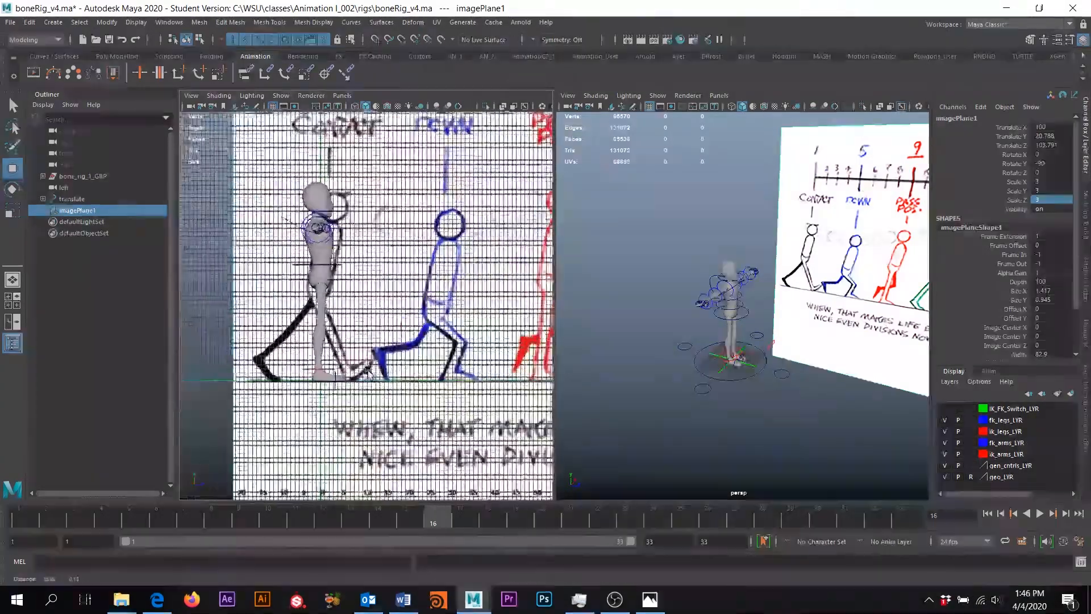
alt+right_drag(364, 358, 382, 348)
alt+middle_drag(381, 348, 353, 353)
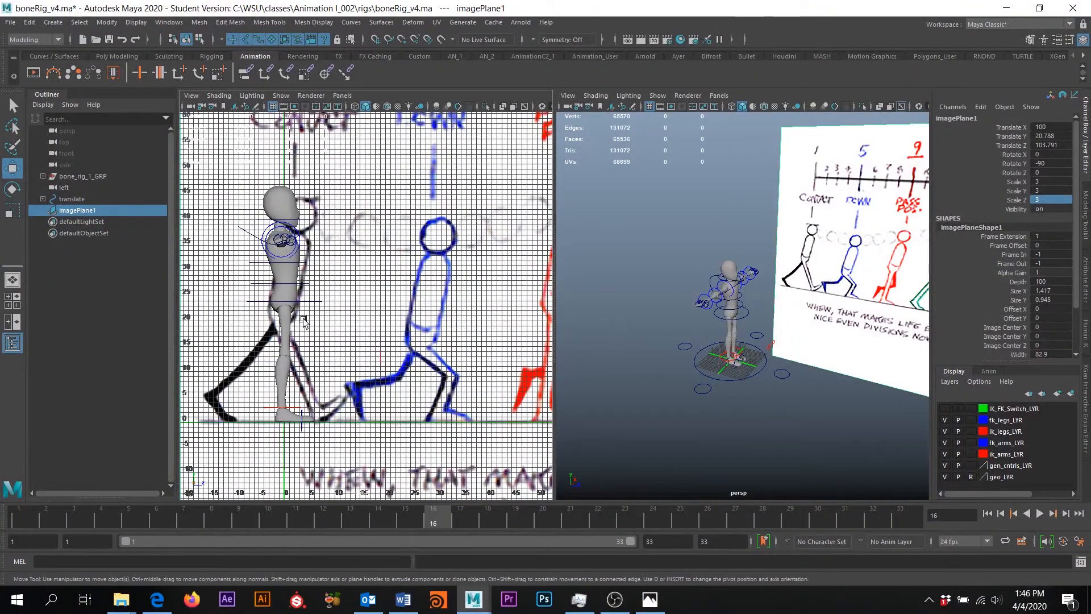
alt+middle_drag(371, 297, 436, 331)
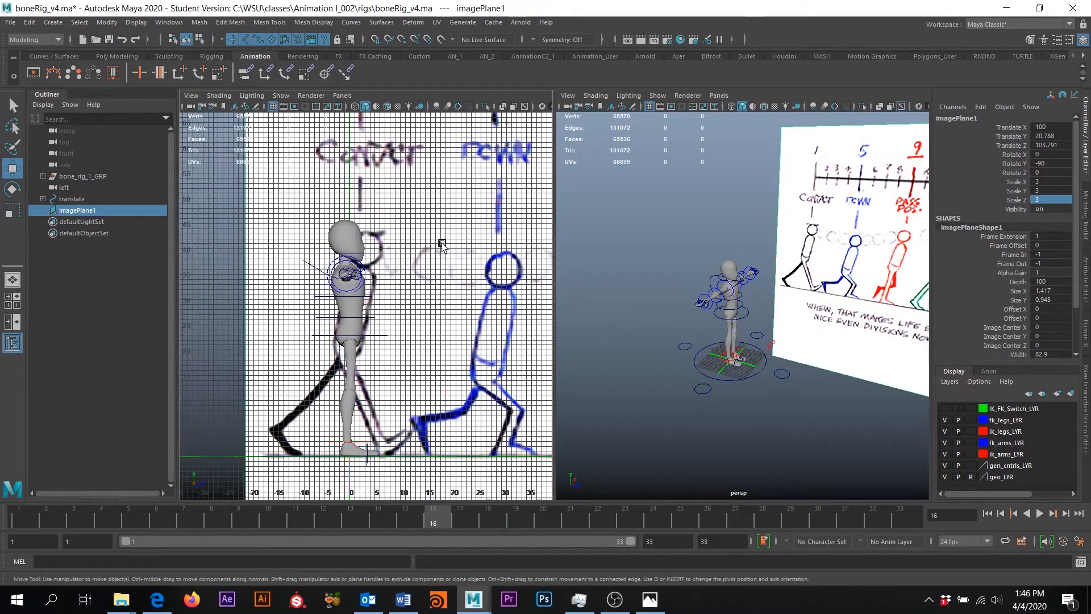
alt+middle_drag(796, 365, 762, 278)
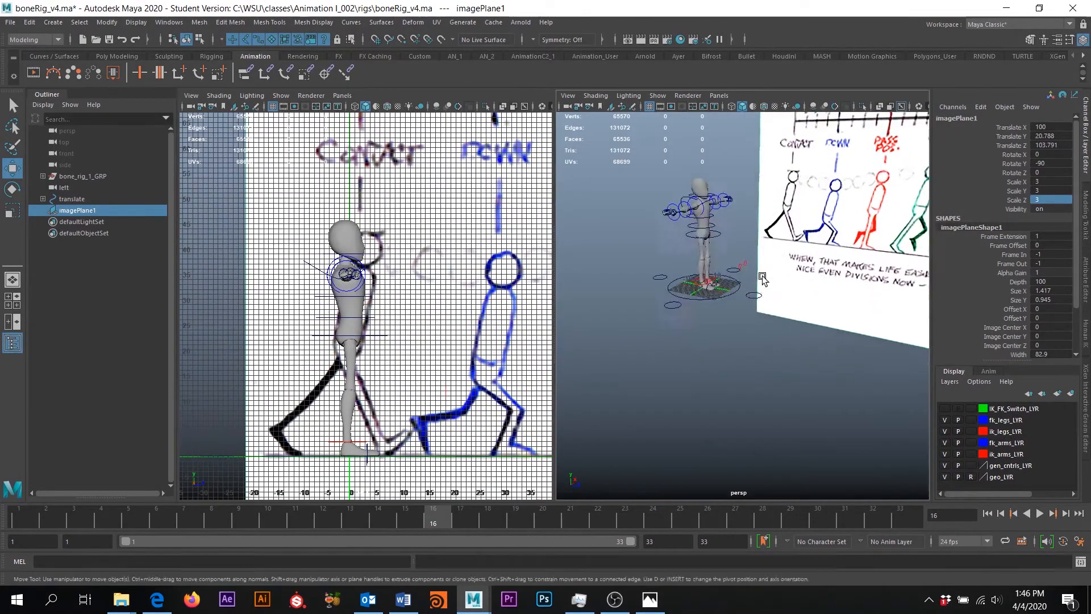
scroll(762, 278, up, 10)
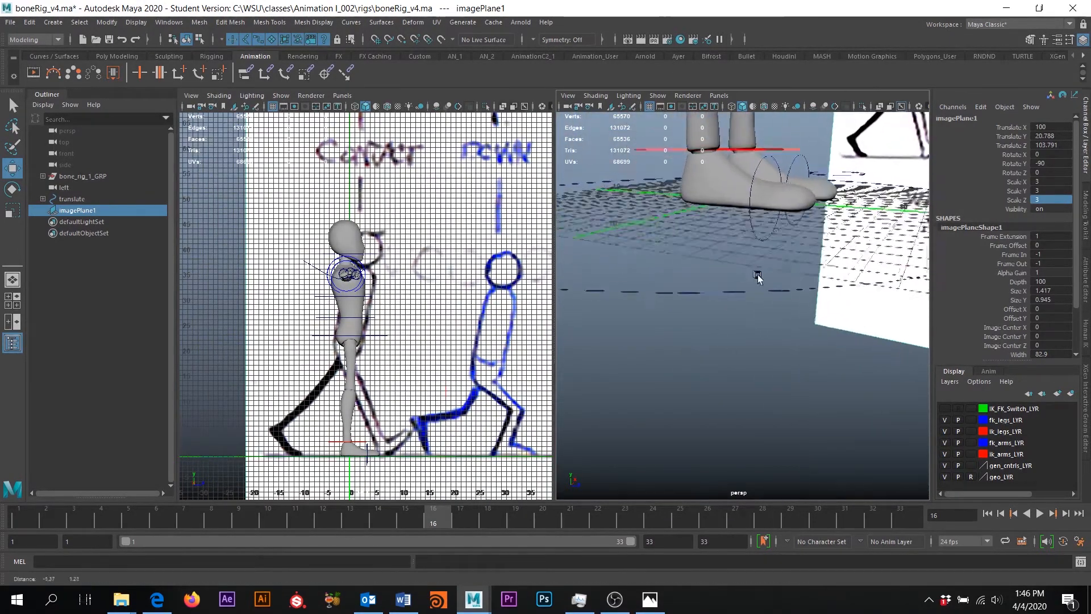
alt+drag(757, 278, 771, 245)
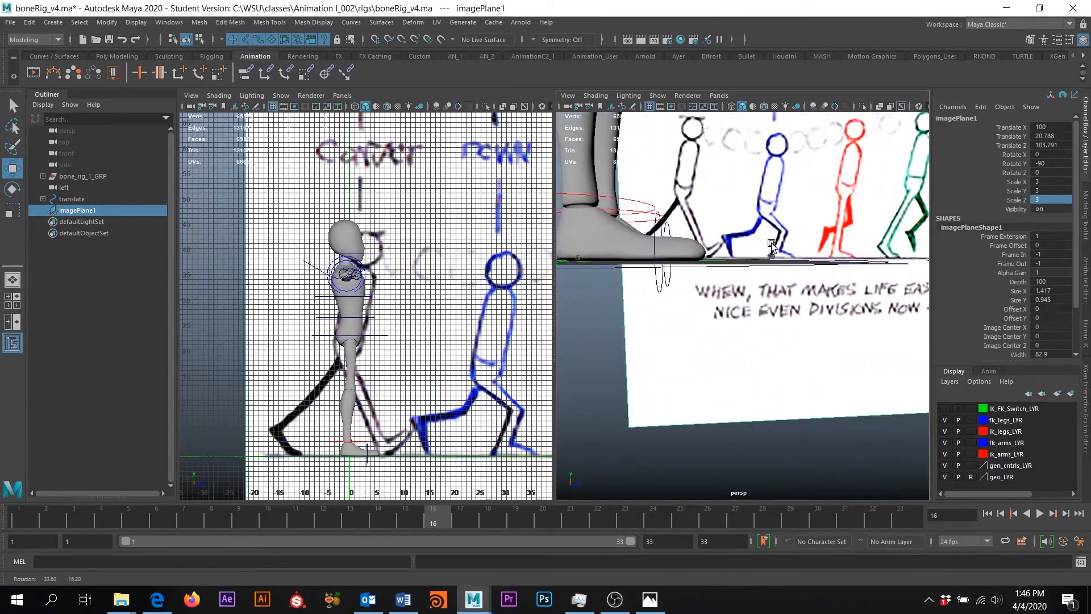
alt+middle_drag(771, 246, 818, 255)
scroll(714, 280, down, 6)
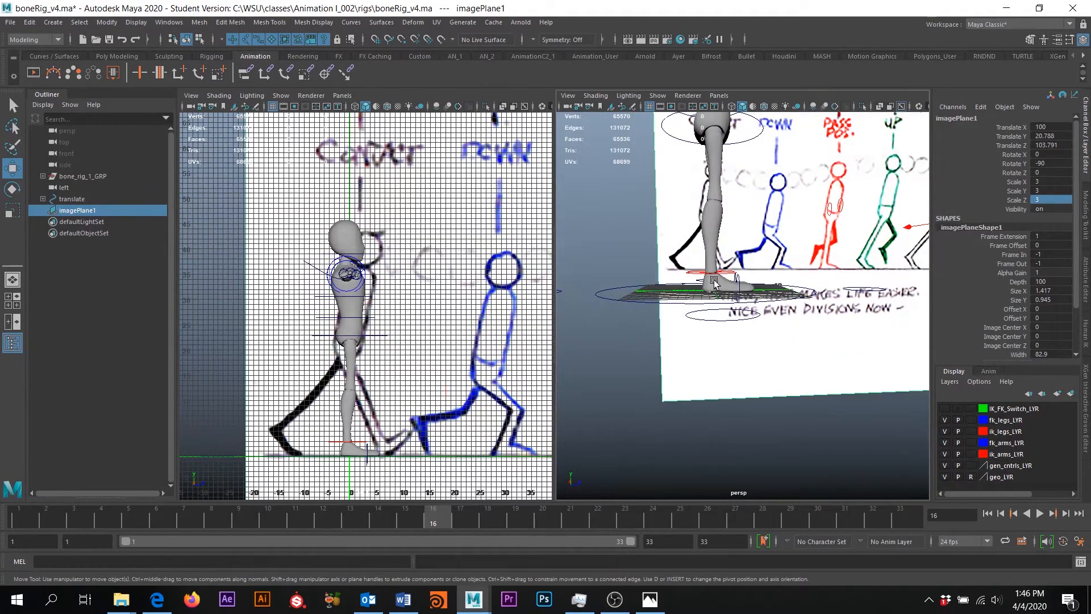
scroll(714, 282, down, 6)
alt+drag(714, 284, 676, 287)
scroll(856, 279, up, 6)
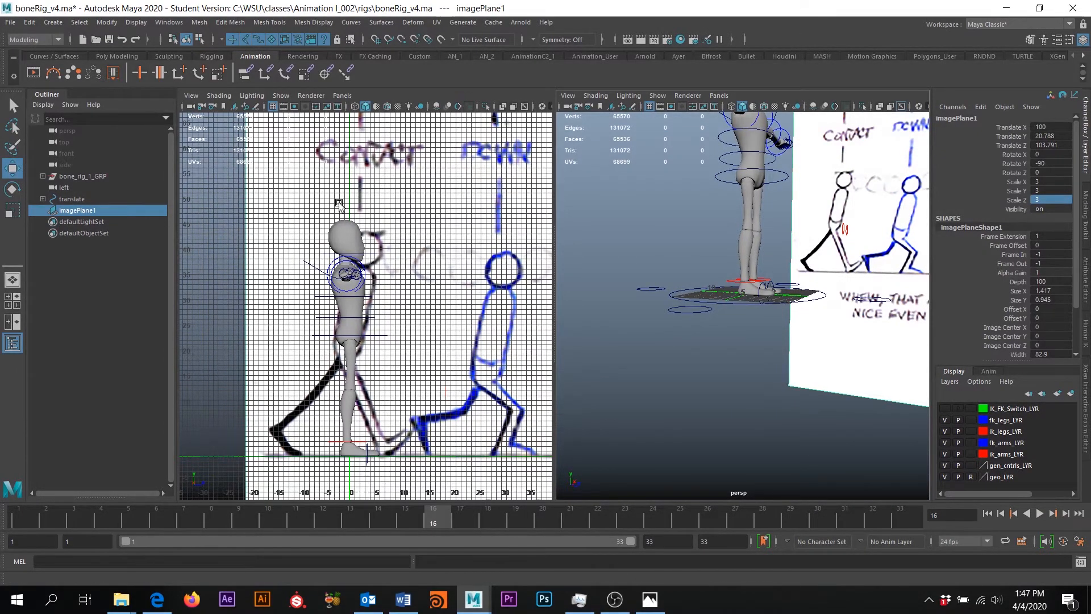
alt+middle_drag(267, 304, 292, 312)
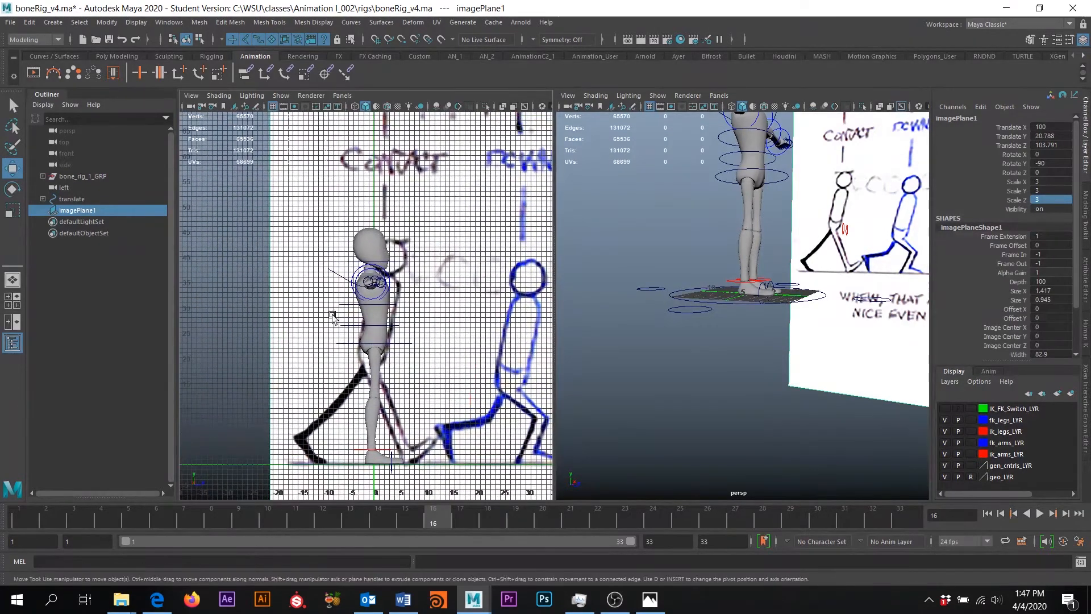
Turn off the grid in the side view so the walk-cycle sketch shows cleanly
click(273, 107)
click(273, 107)
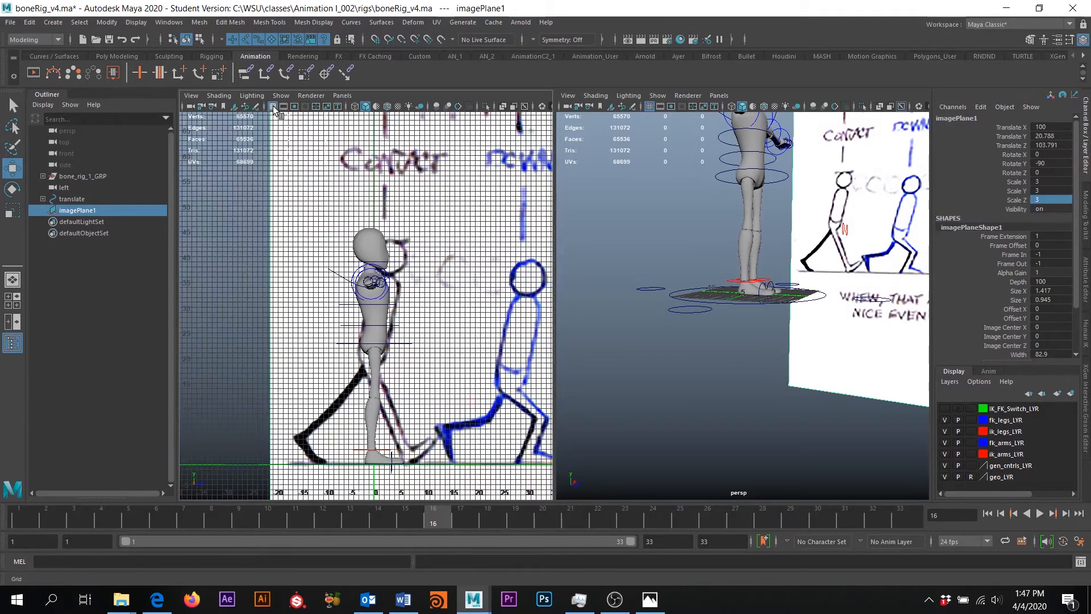
click(273, 107)
click(273, 106)
click(273, 107)
click(273, 107)
click(274, 107)
click(274, 107)
click(273, 108)
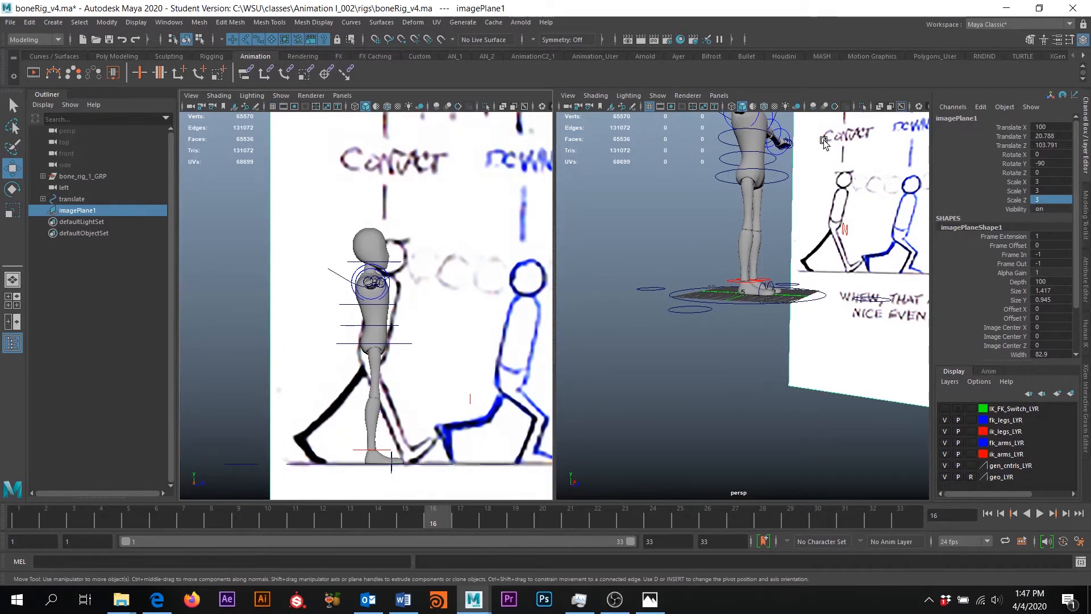
Tumble the perspective view to show the whole rig beside the image plane
alt+drag(757, 335, 744, 318)
alt+middle_drag(744, 318, 742, 380)
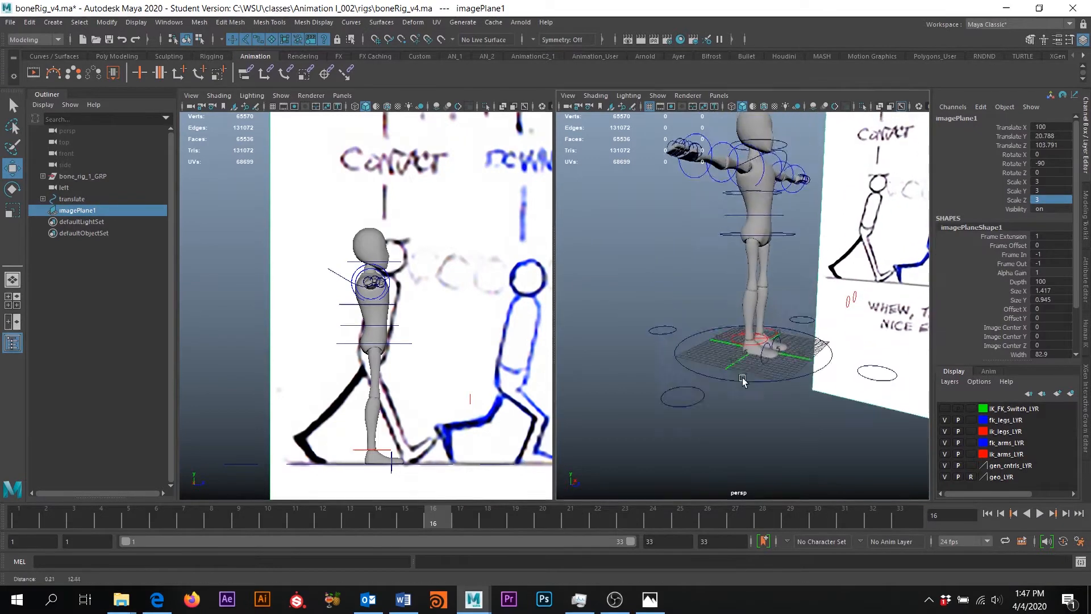
scroll(744, 372, down, 4)
mouse_move(741, 369)
alt+mouse_down()
mouse_move(721, 368)
mouse_move(737, 372)
alt+mouse_up()
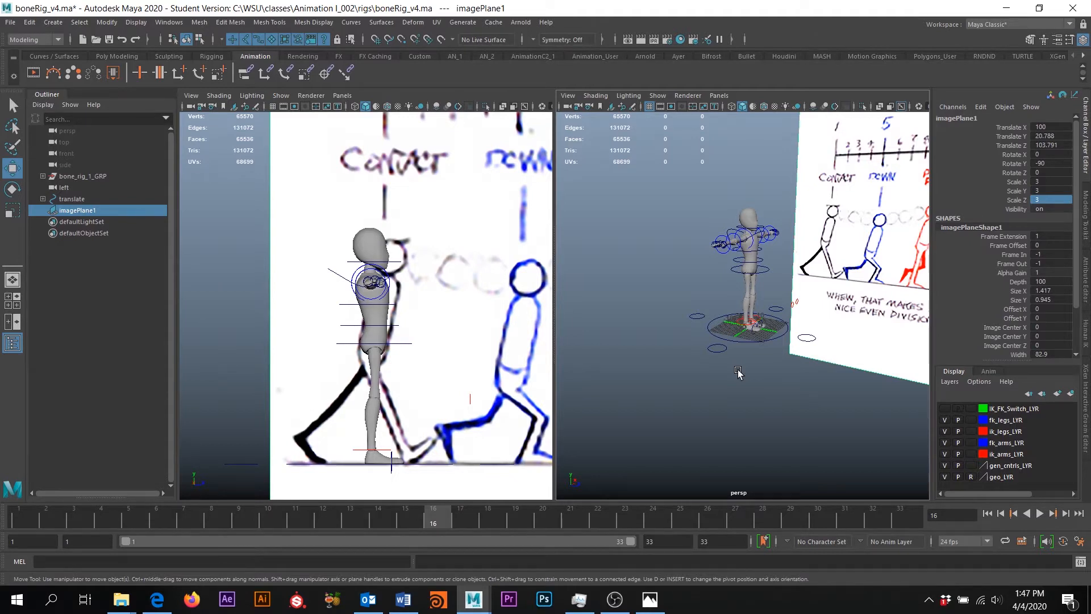
click(403, 600)
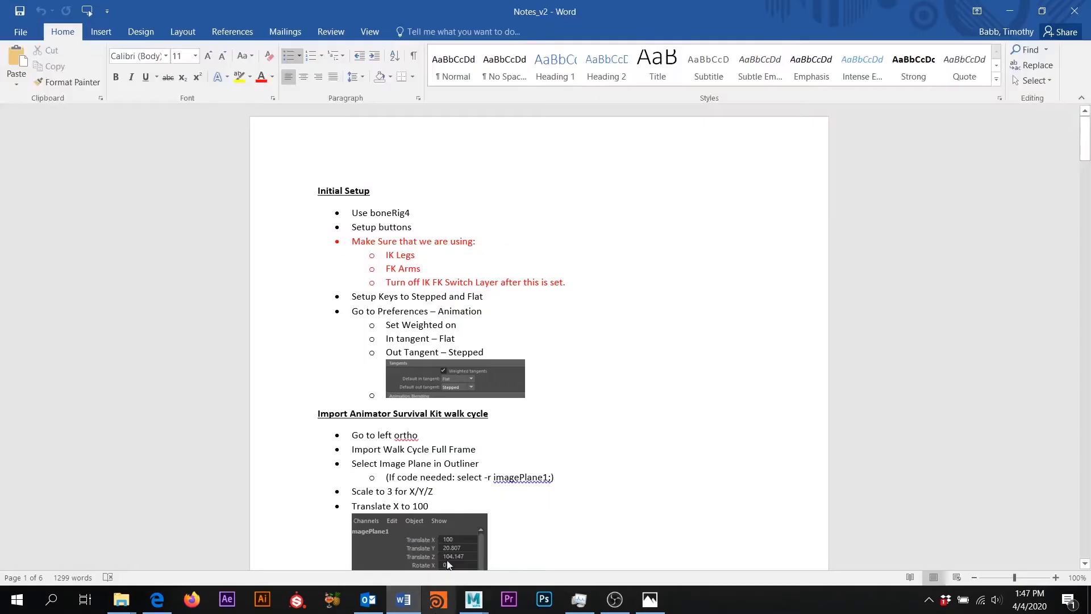
scroll(404, 342, down, 3)
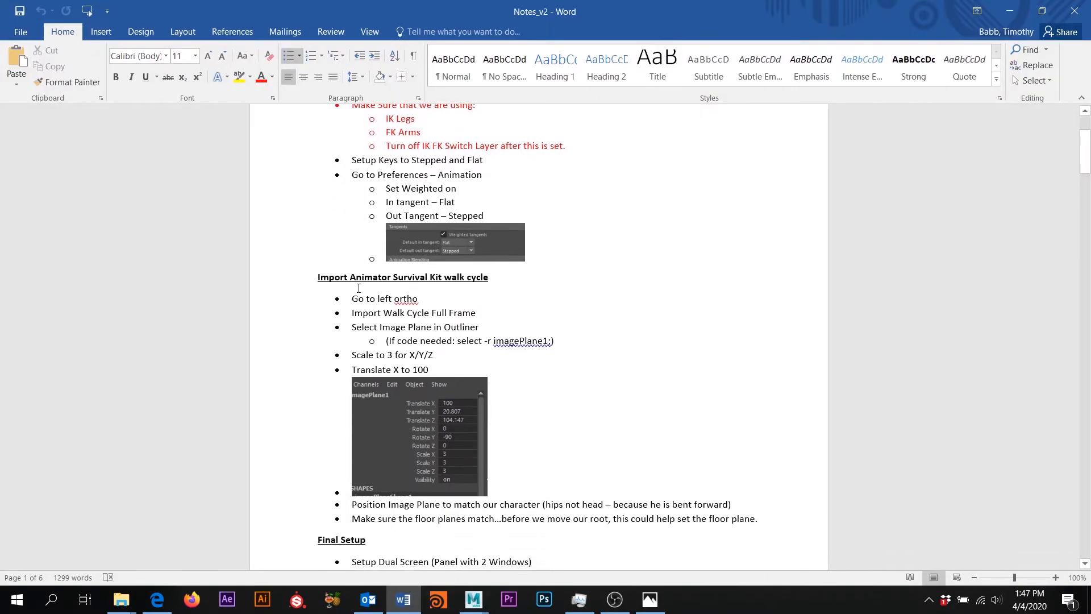
scroll(461, 331, down, 3)
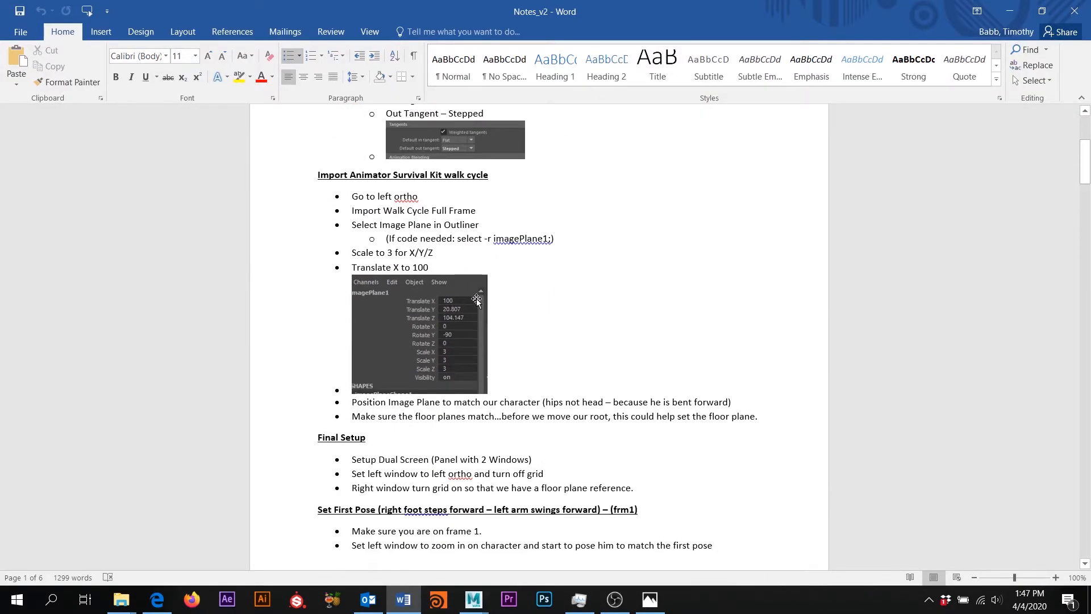
scroll(476, 300, down, 3)
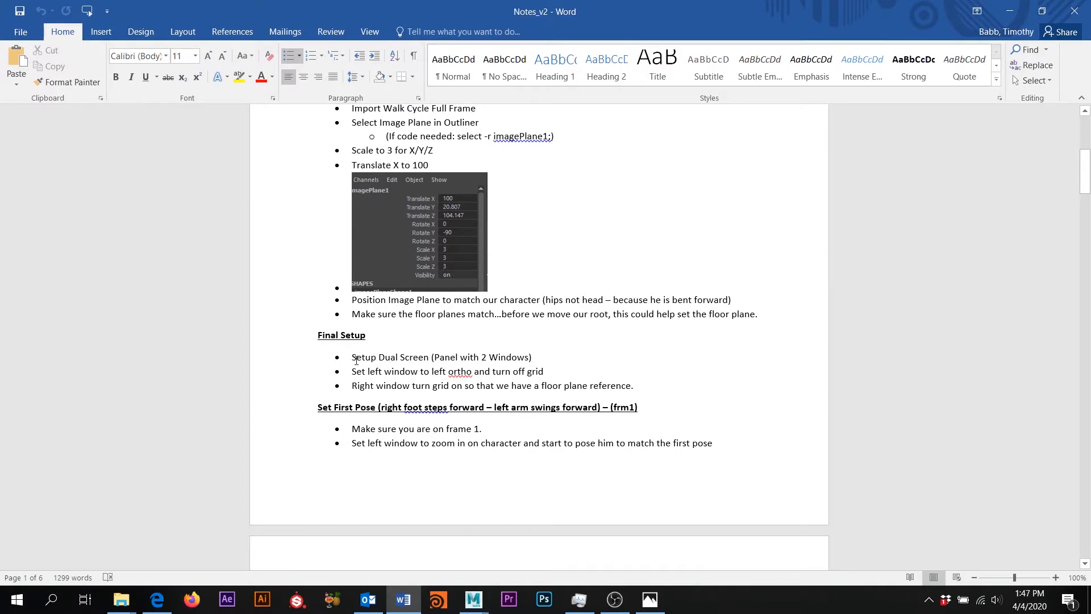
scroll(515, 379, down, 3)
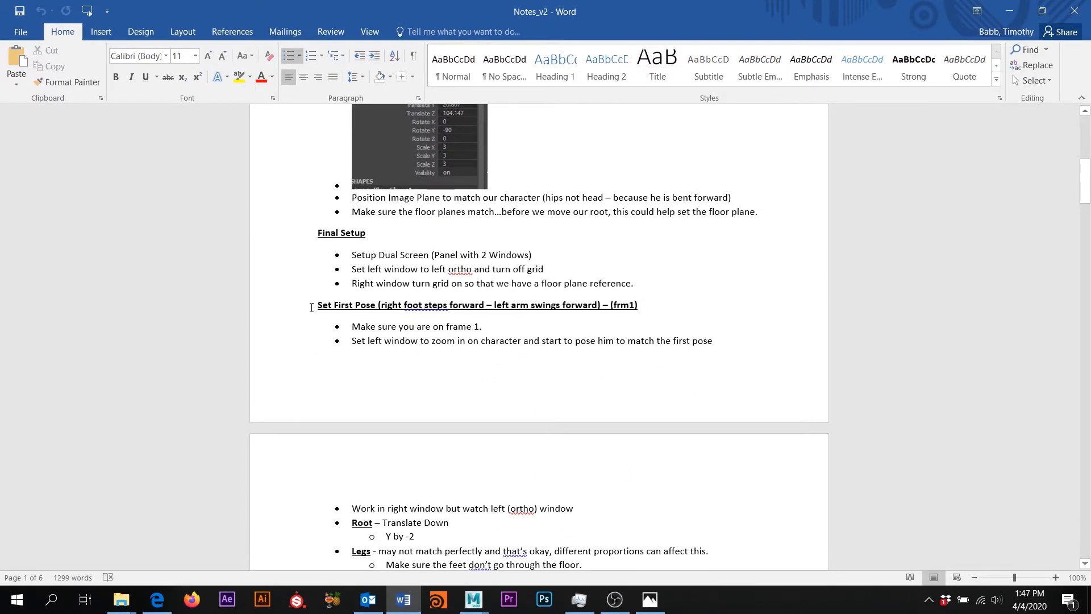
drag(316, 306, 528, 307)
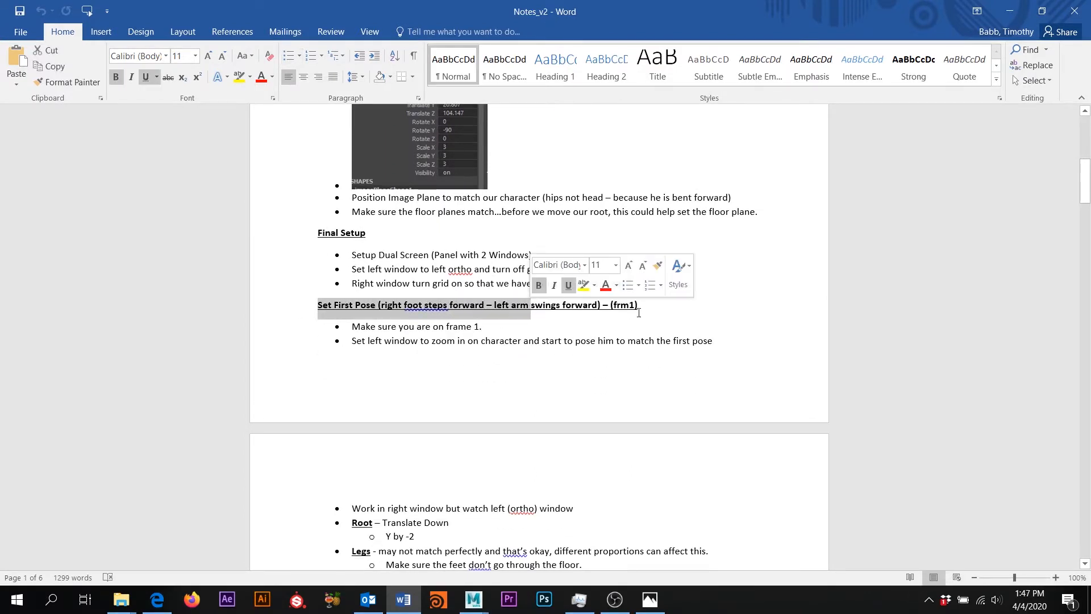
scroll(639, 317, down, 2)
scroll(405, 169, up, 15)
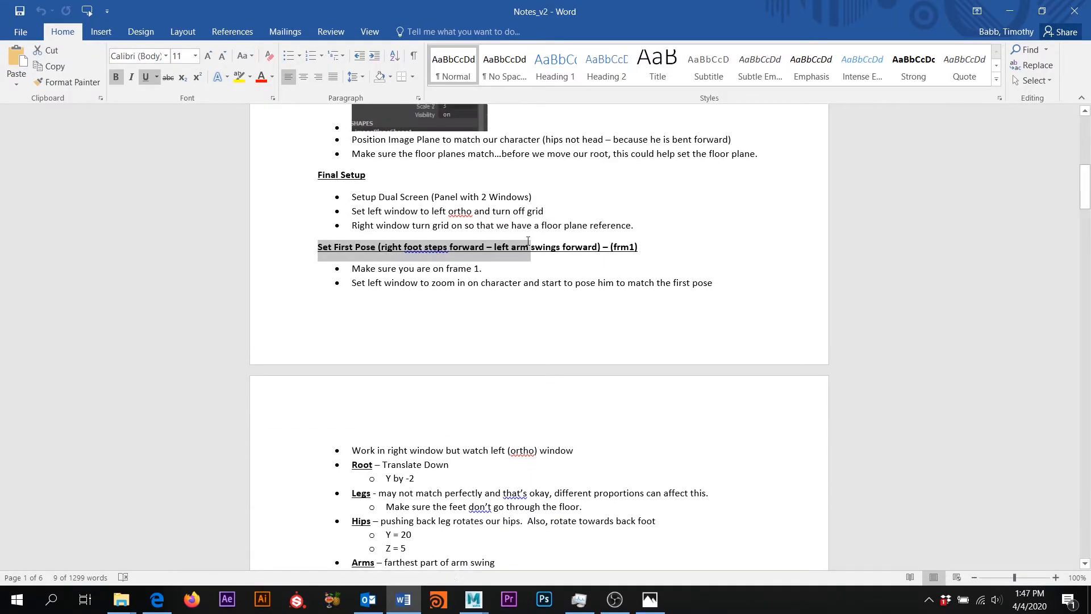
click(550, 281)
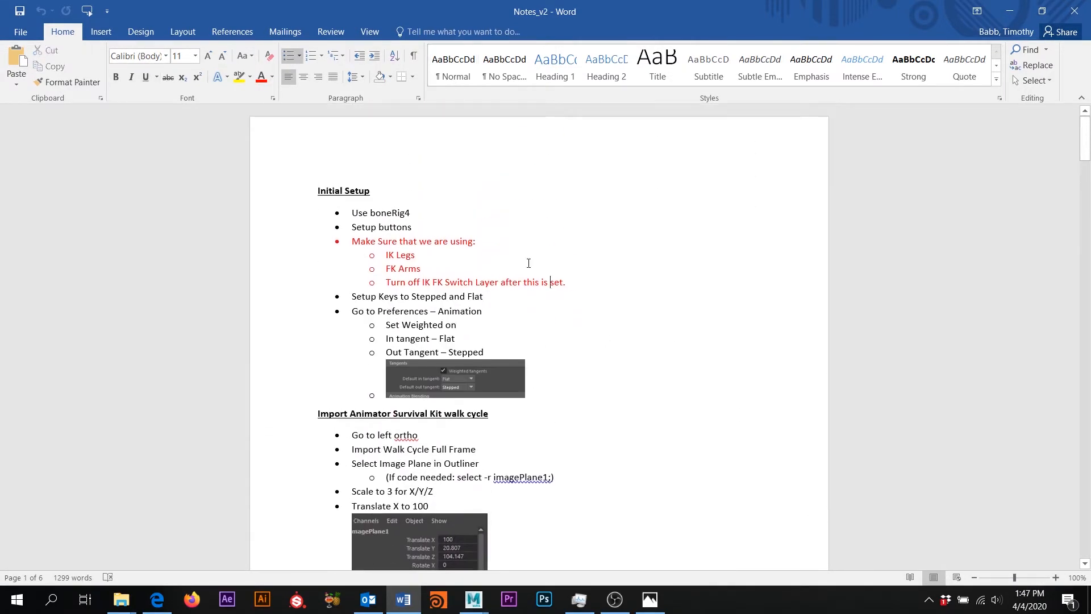
scroll(565, 353, down, 20)
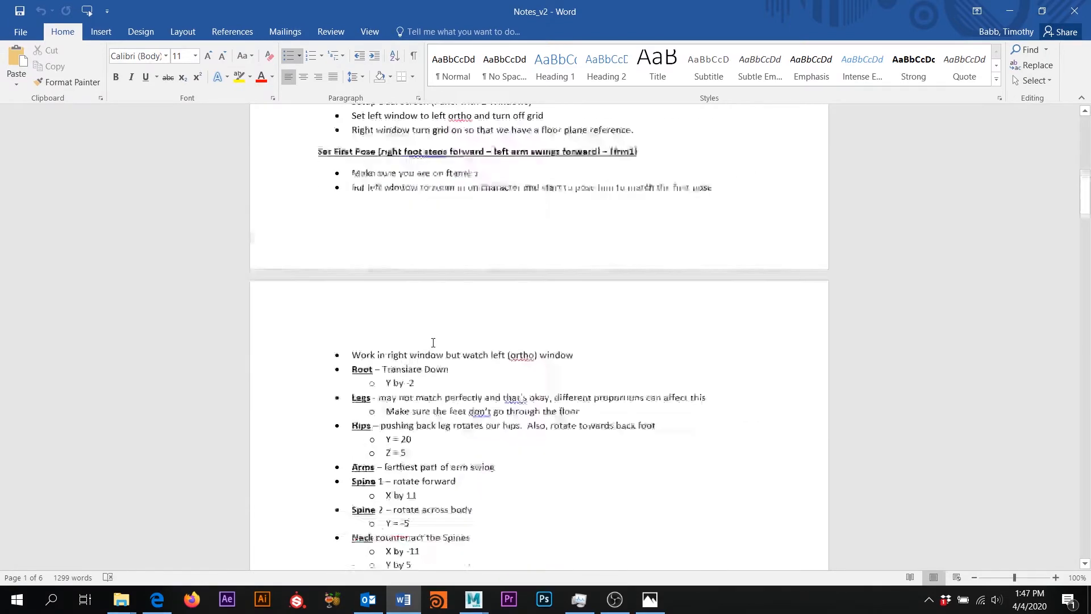
scroll(557, 319, down, 1)
scroll(545, 353, up, 10)
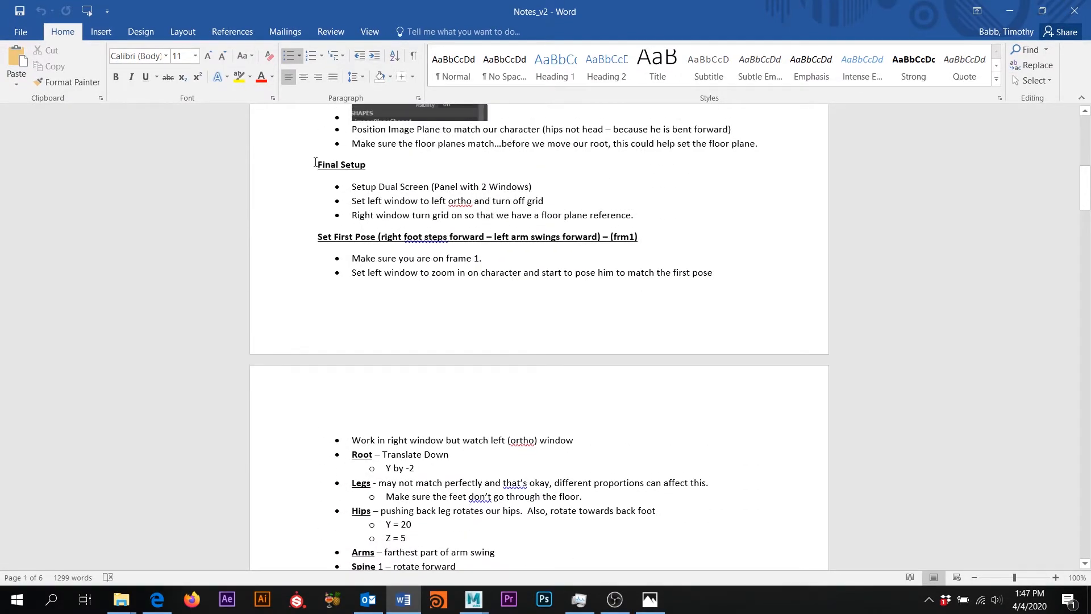
drag(316, 162, 484, 168)
drag(317, 236, 770, 248)
scroll(633, 534, down, 6)
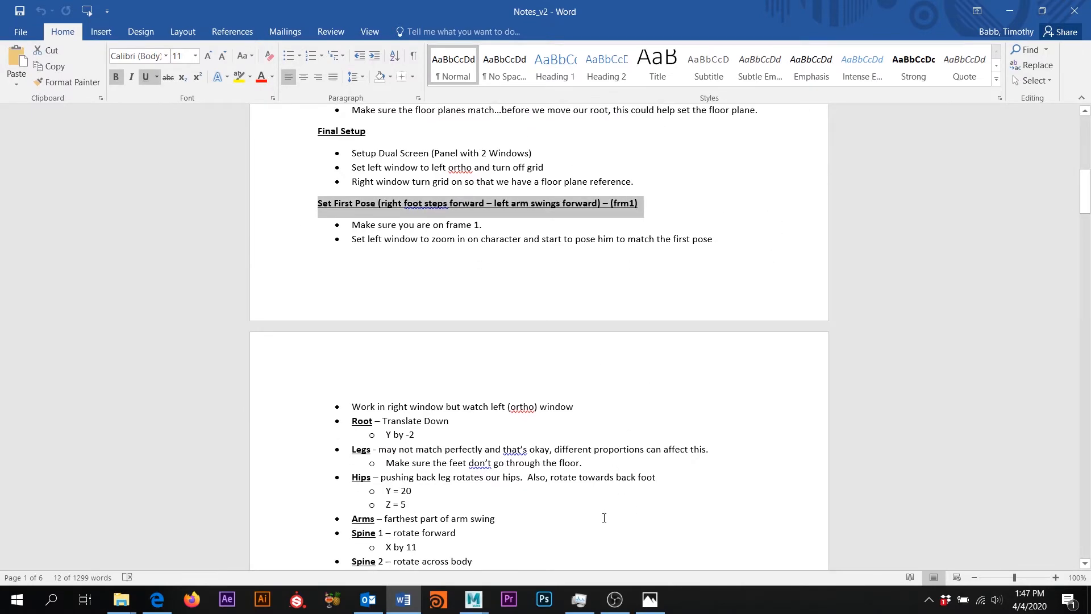
scroll(548, 453, up, 4)
click(548, 453)
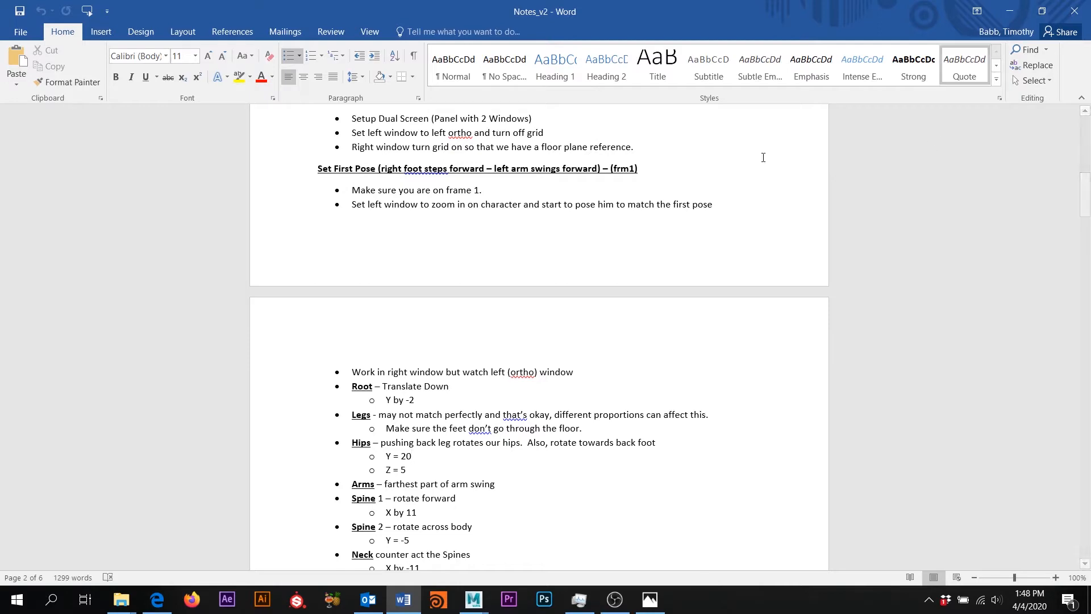
drag(319, 169, 726, 178)
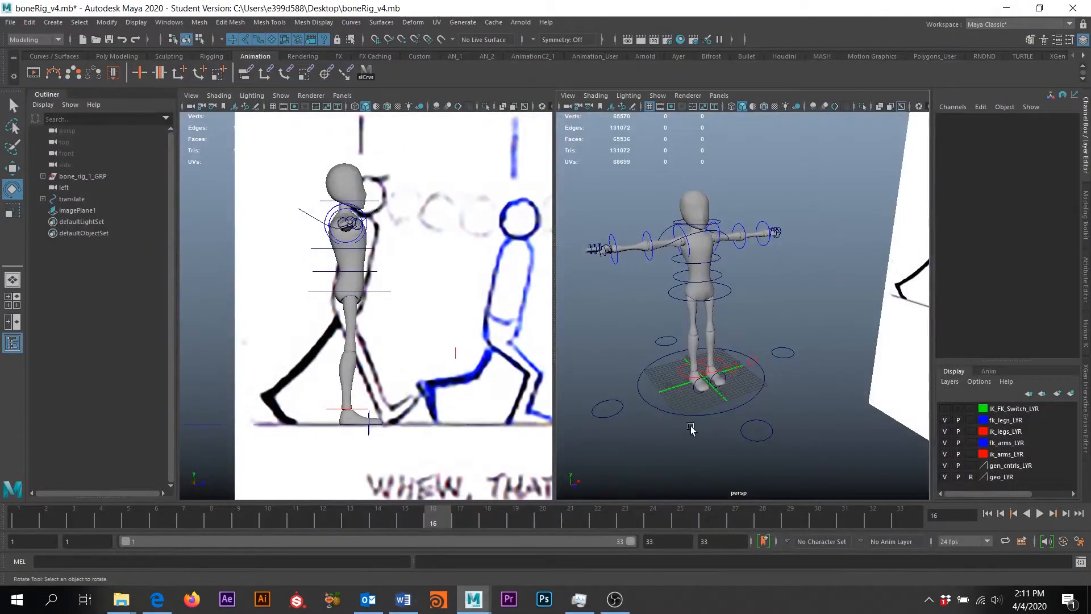
Move the root control down so the rig crouches, setting Translate Y to -2
alt+drag(690, 429, 708, 396)
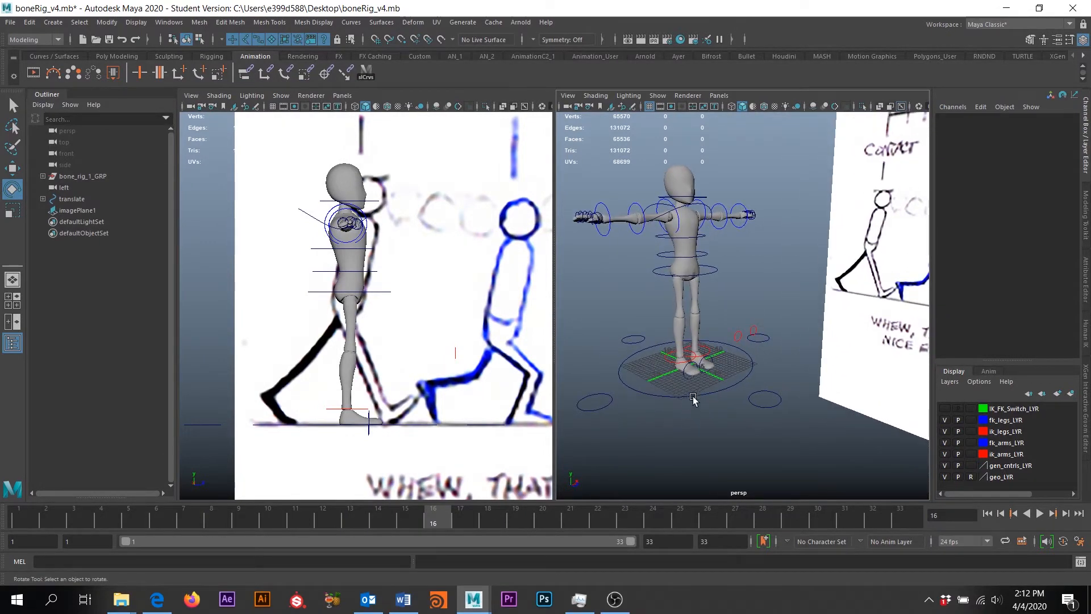
click(692, 397)
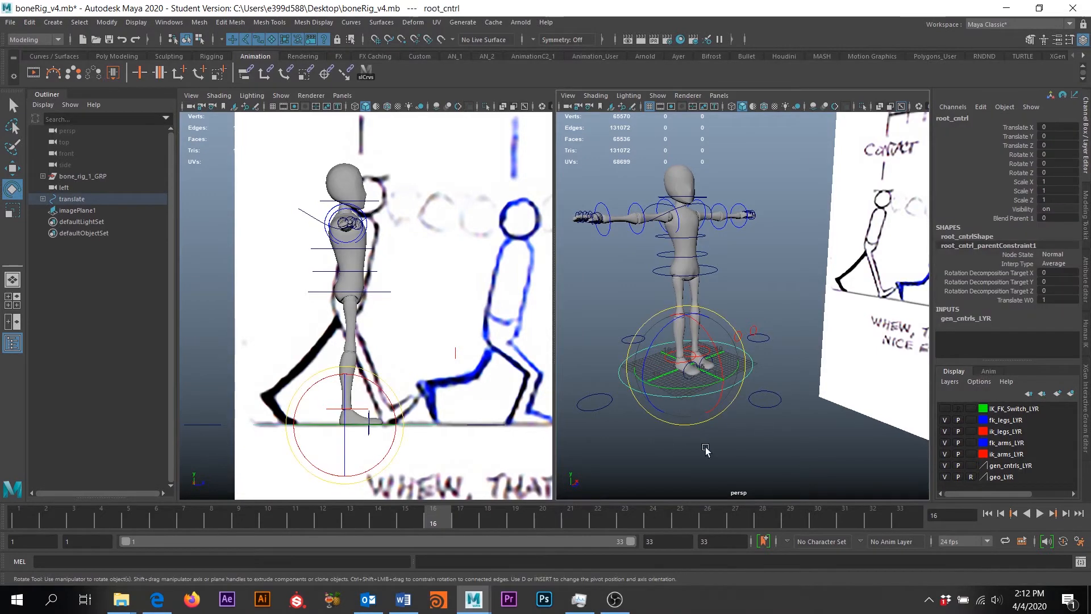
key(w)
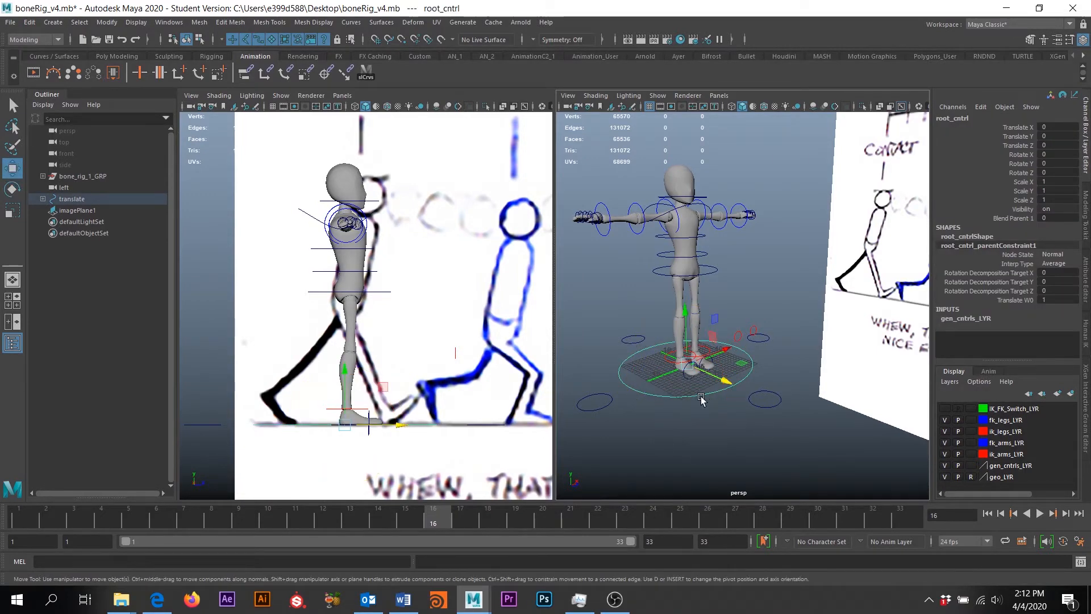
drag(693, 323, 692, 354)
key(ctrl+z)
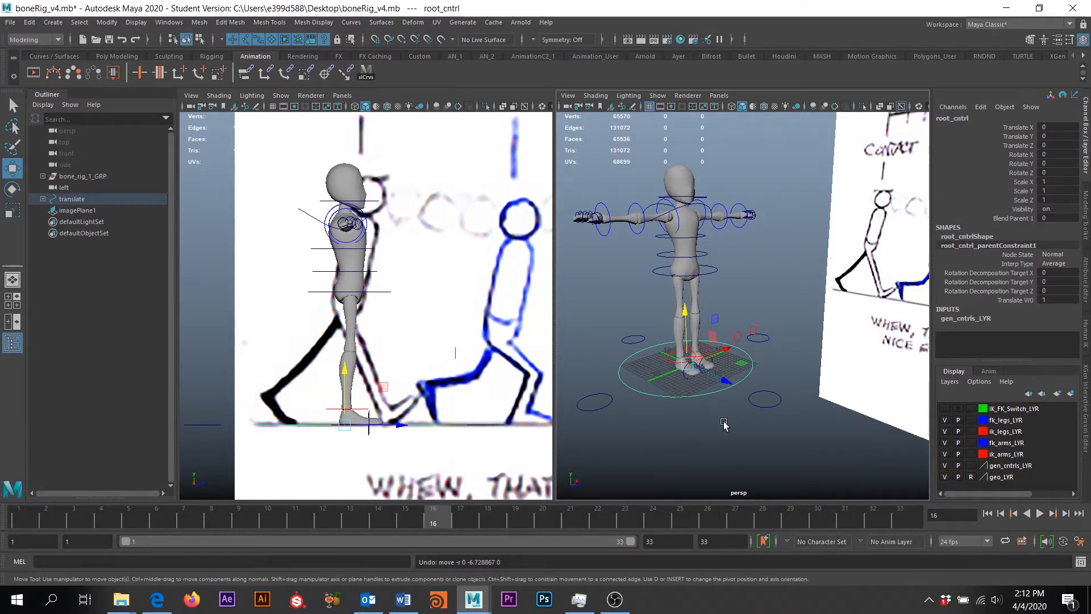
alt+drag(730, 407, 735, 404)
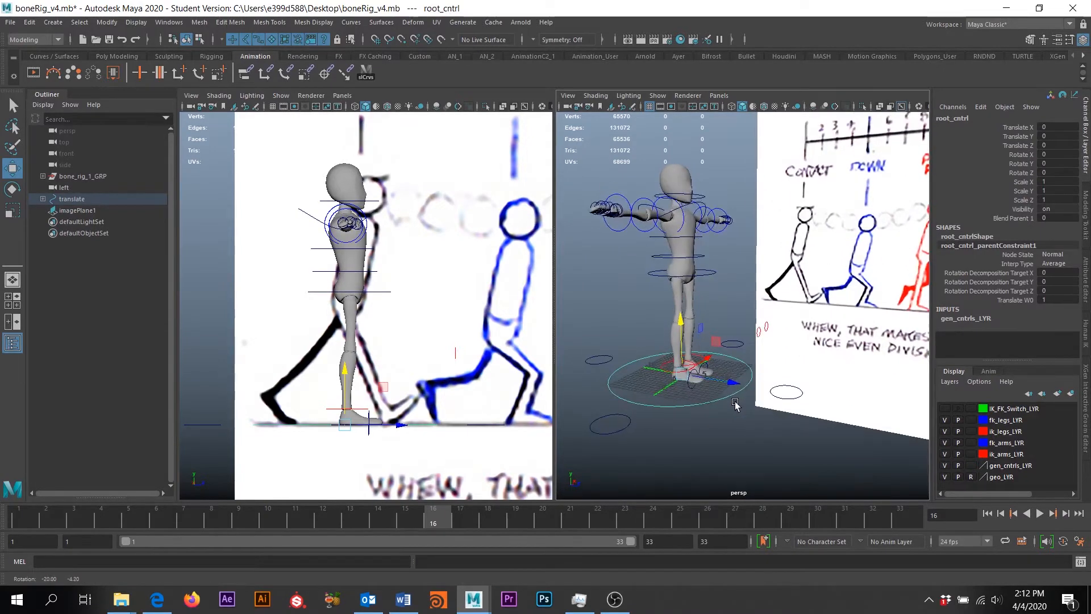
drag(680, 321, 684, 332)
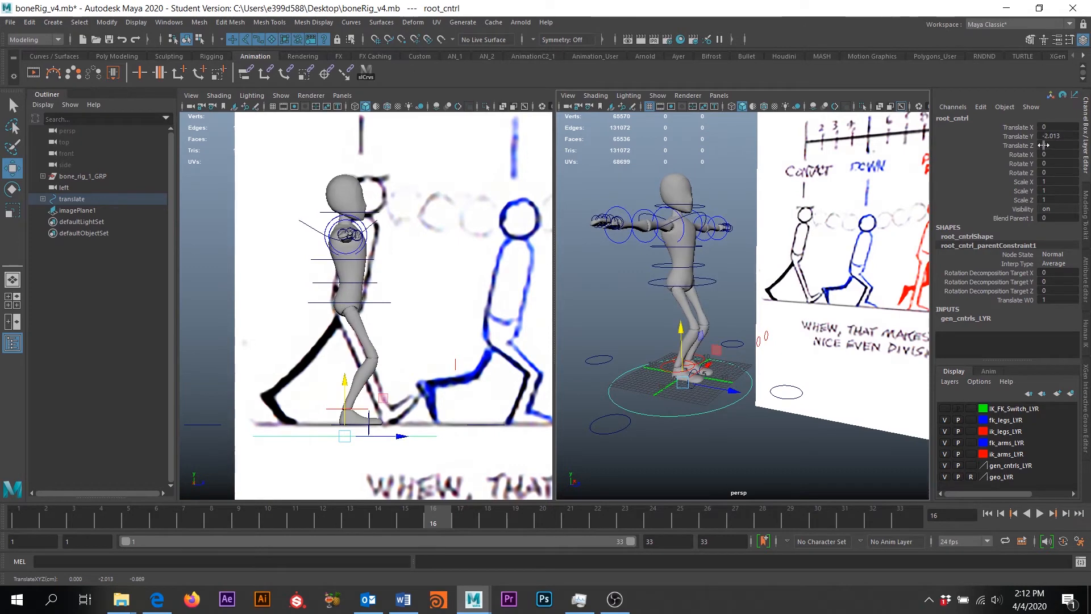
double_click(1057, 136)
Select the right foot's IK ankle control and frame the legs
alt+drag(795, 256, 716, 261)
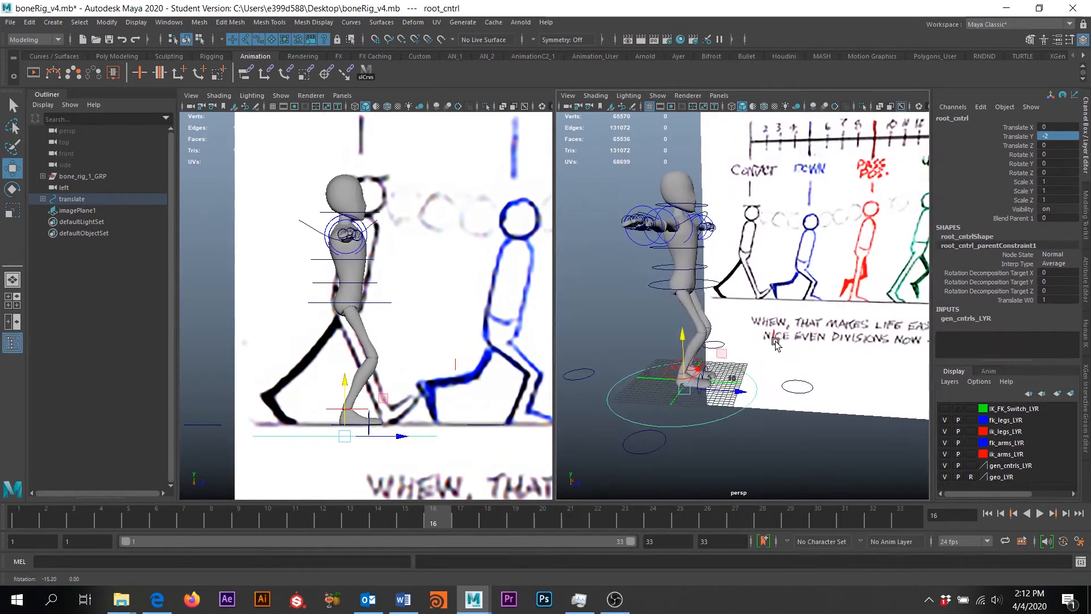
click(670, 380)
alt+drag(669, 380, 668, 353)
Step the right IK ankle control forward, trying several placements
key(ctrl+z)
drag(725, 405, 726, 375)
key(ctrl+z)
key(ctrl+z)
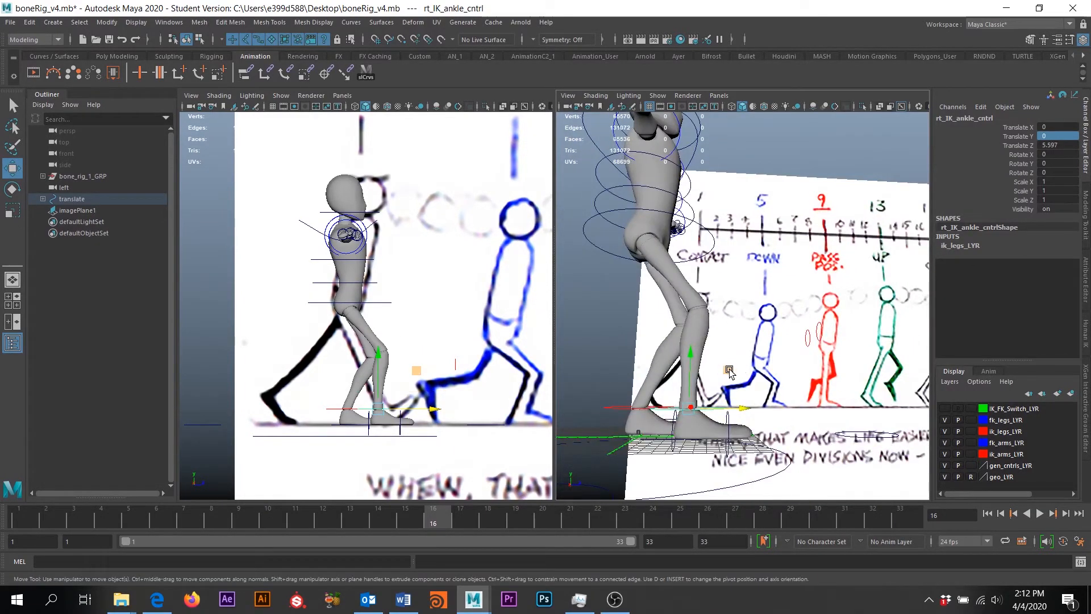
middle_drag(728, 372, 732, 379)
alt+drag(731, 380, 742, 391)
middle_drag(392, 425, 382, 358)
key(e)
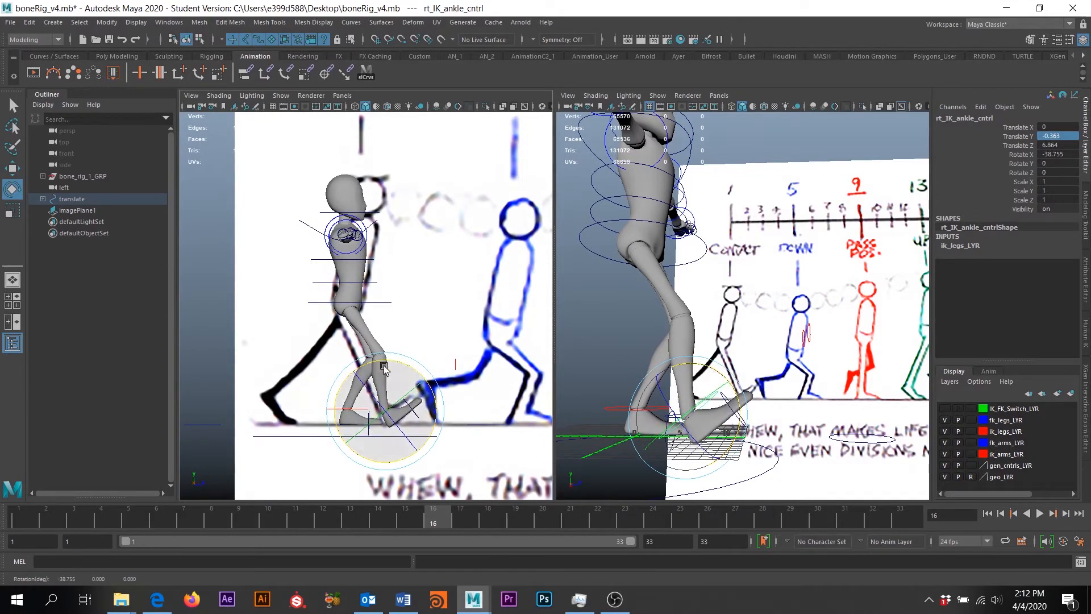
alt+drag(705, 427, 681, 425)
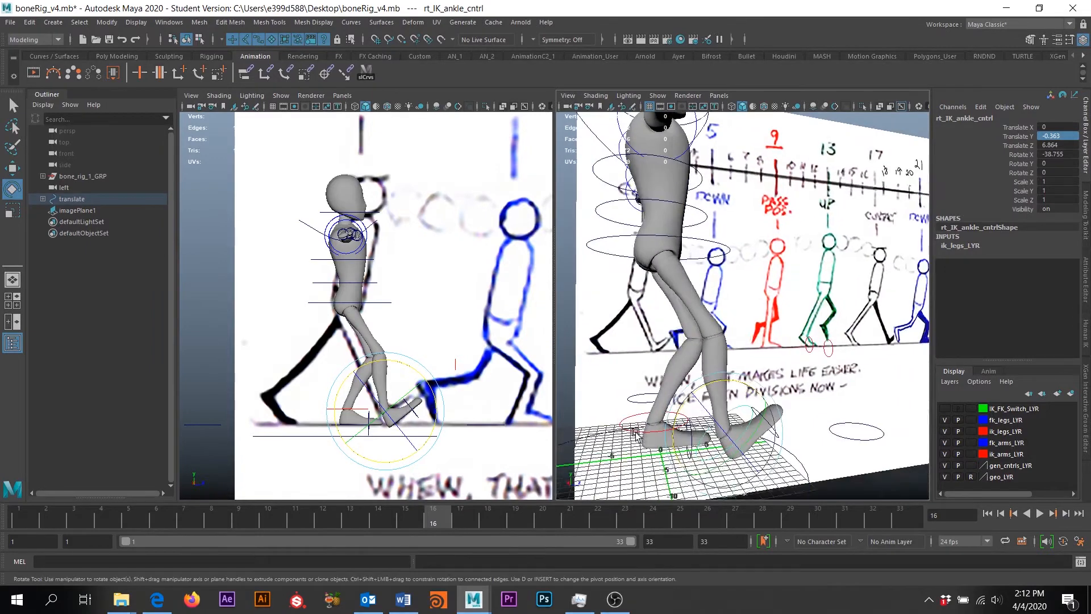
Lift the left IK ankle control up and behind the body
click(681, 425)
key(w)
drag(692, 380, 573, 367)
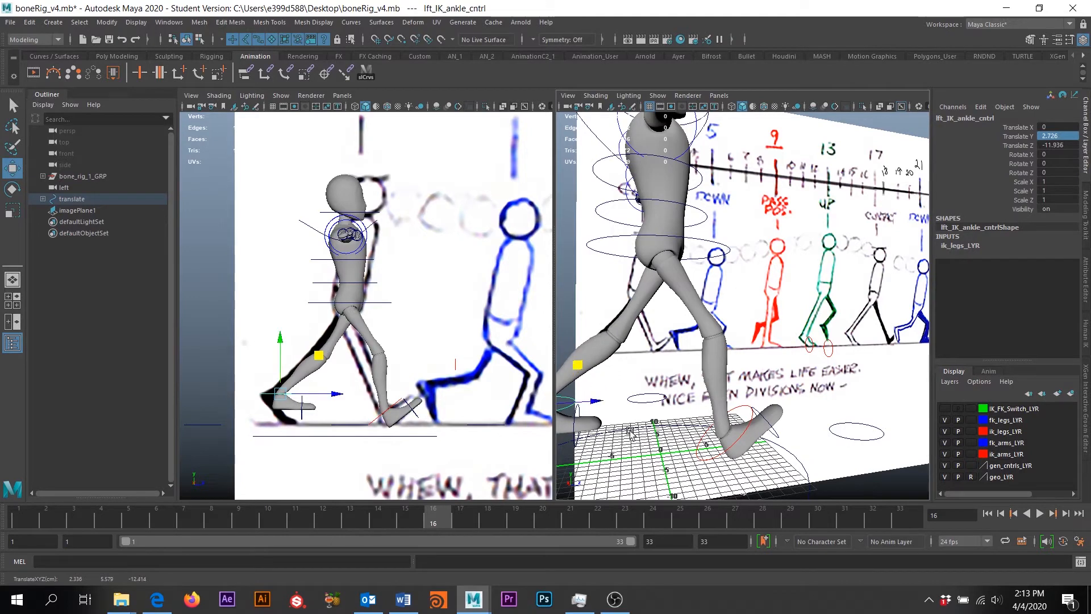
alt+middle_drag(380, 384, 423, 347)
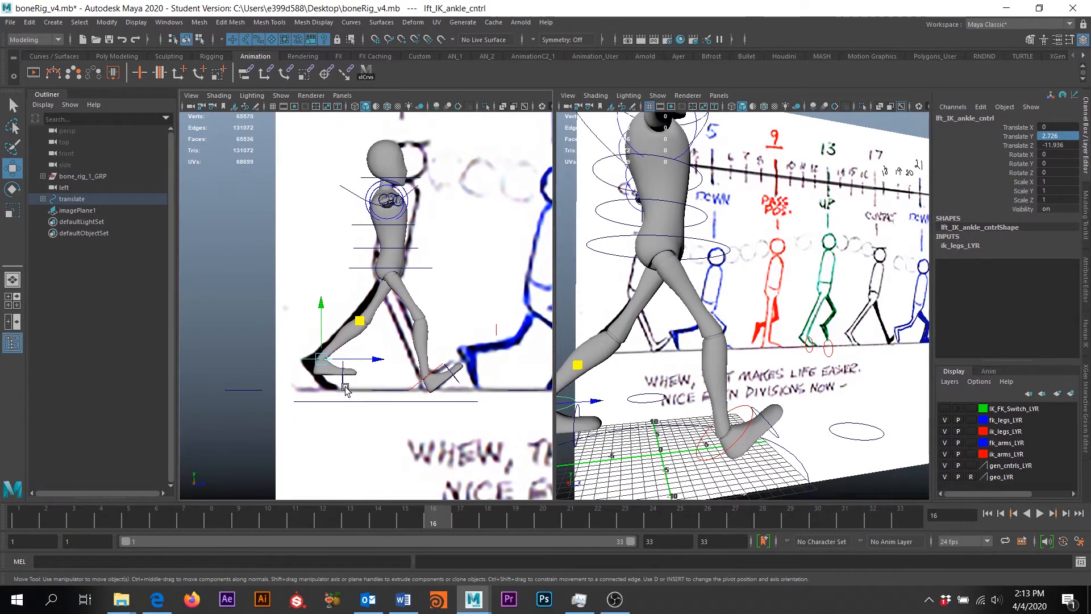
scroll(345, 389, up, 1)
click(338, 393)
Bend the left toe about 10 degrees and tilt the left ankle by rotating it
click(341, 394)
key(e)
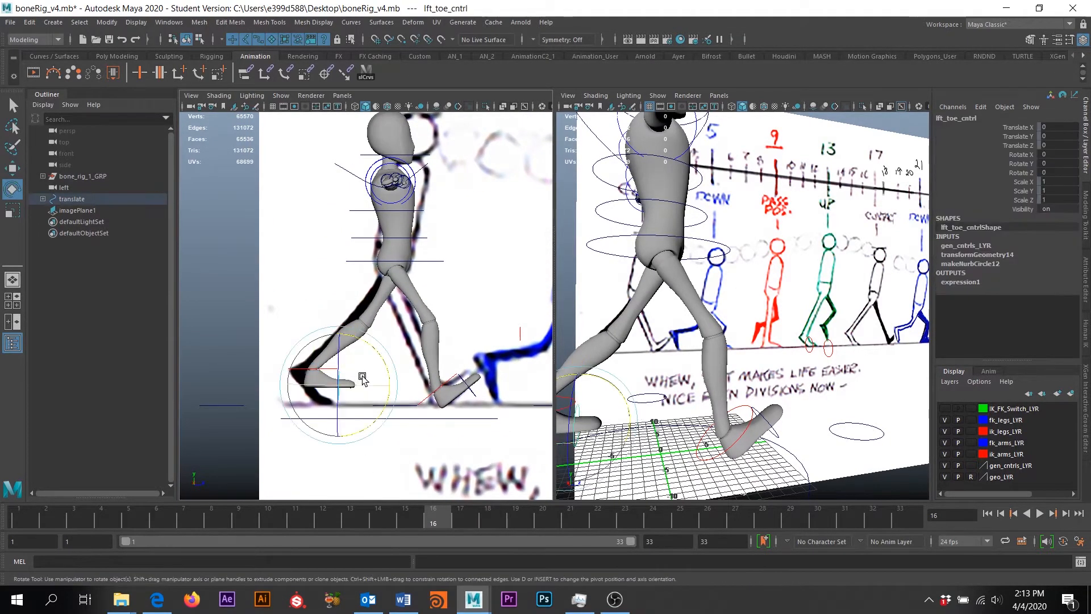
drag(363, 379, 396, 297)
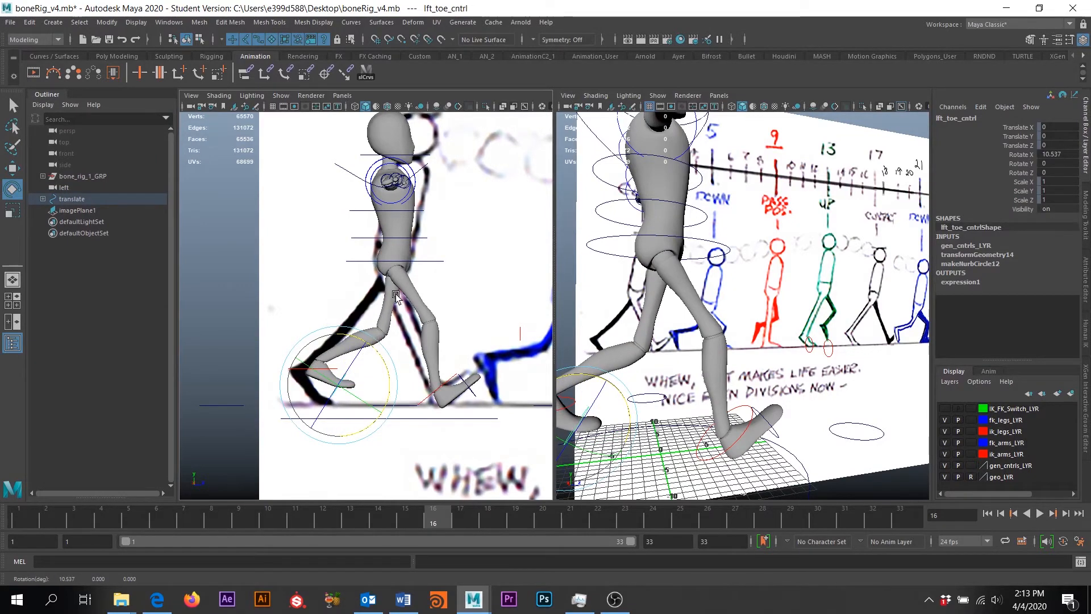
click(346, 401)
key(w)
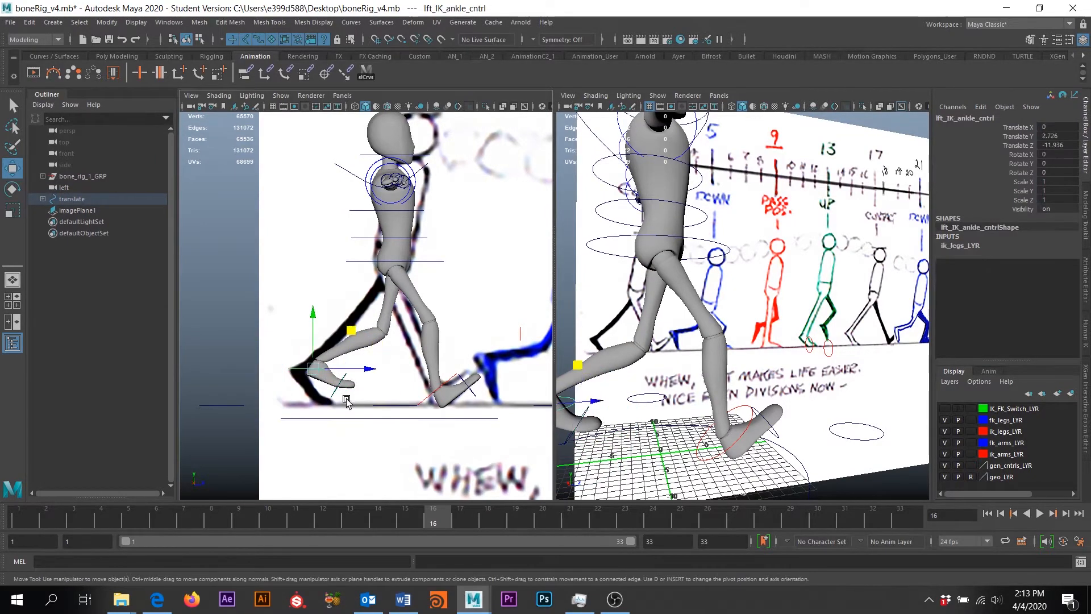
key(e)
drag(362, 348, 338, 334)
key(w)
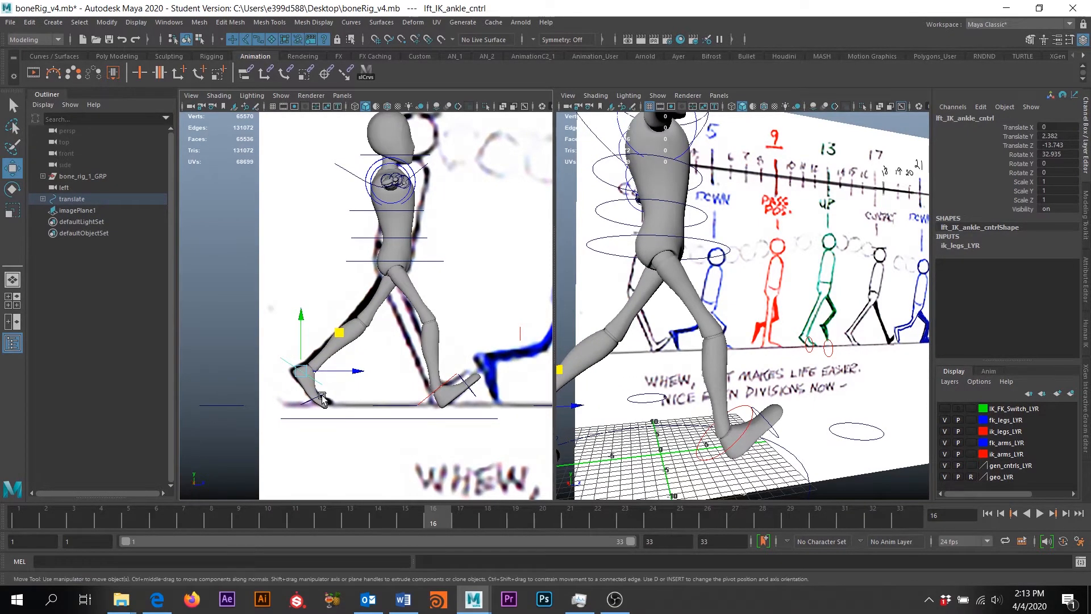
click(348, 403)
key(e)
drag(358, 394, 357, 392)
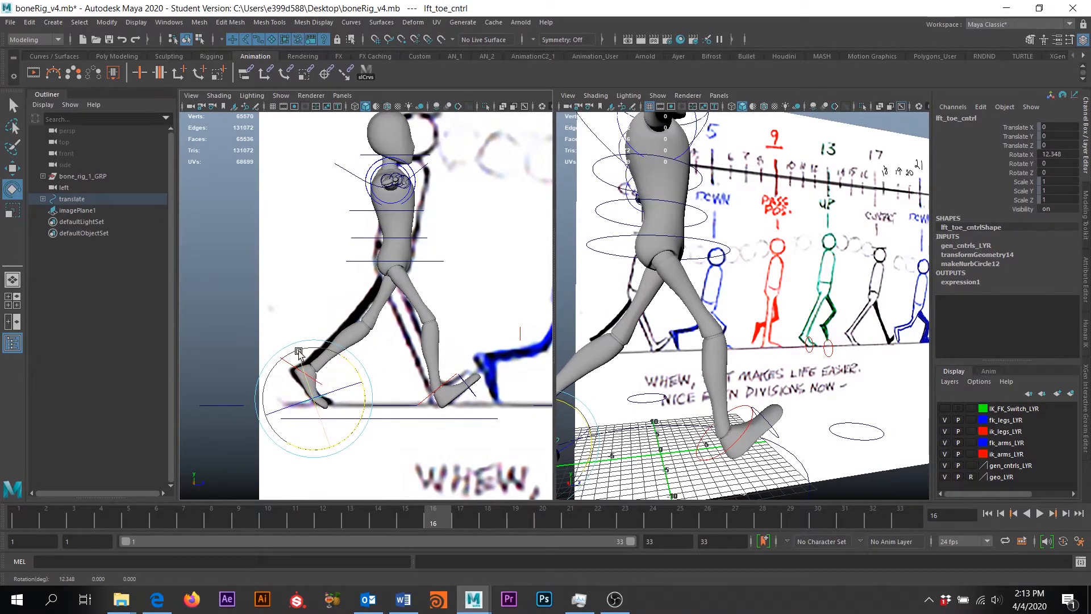
Nudge the left ankle slightly up and back, and move the right ankle forward to Translate Z 8.155
click(279, 336)
click(286, 364)
key(w)
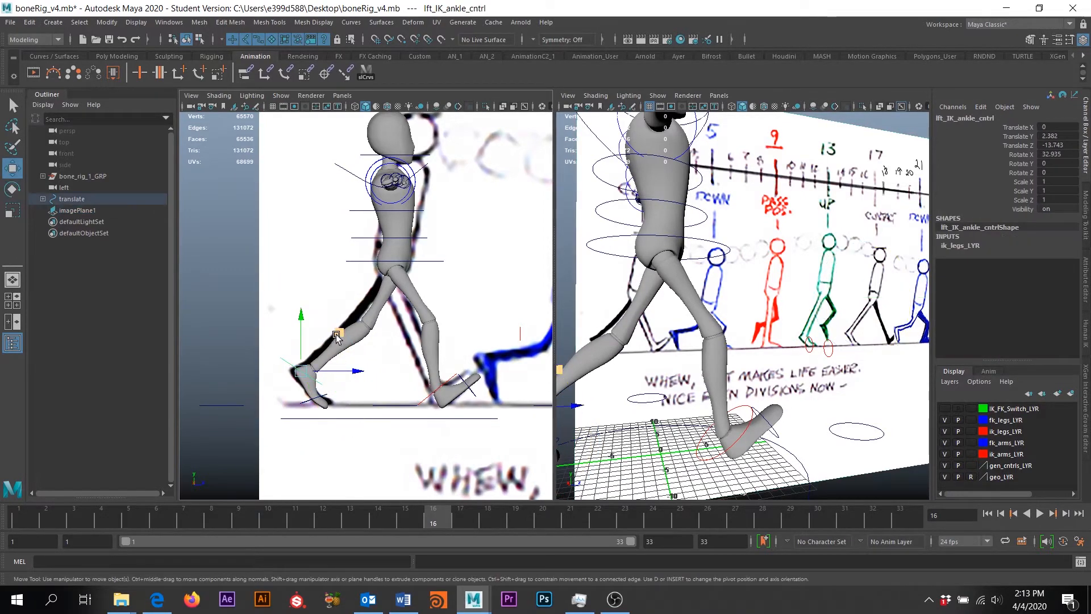
drag(336, 336, 332, 332)
click(430, 396)
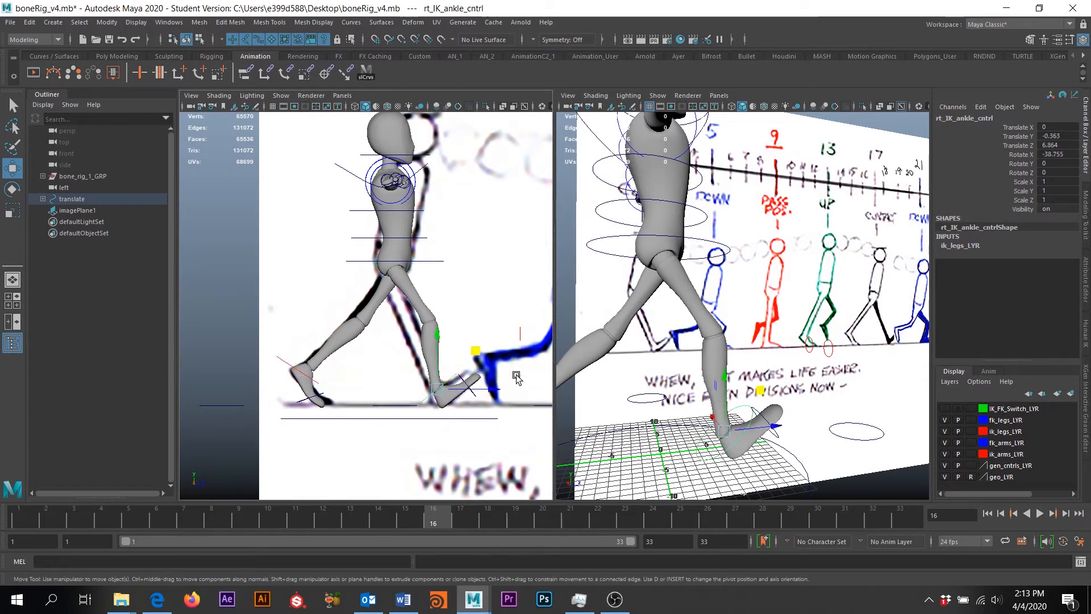
drag(487, 391, 503, 389)
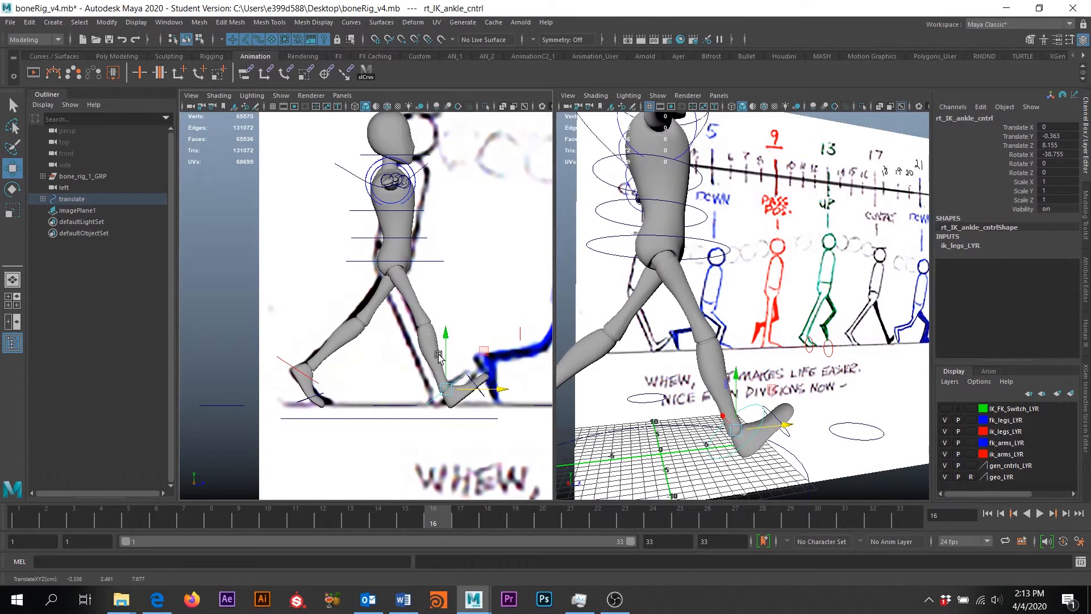
Select the hip control and set its Rotate Y to 20
alt+right_drag(761, 386, 691, 386)
alt+drag(773, 380, 645, 385)
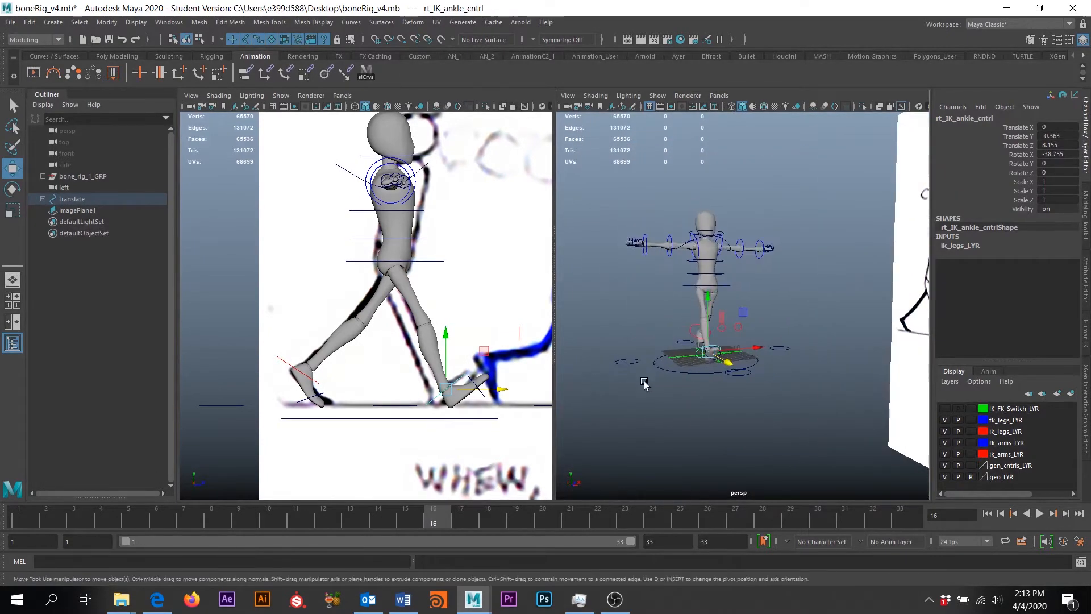
alt+right_drag(645, 384, 710, 404)
click(710, 255)
alt+drag(765, 320, 724, 333)
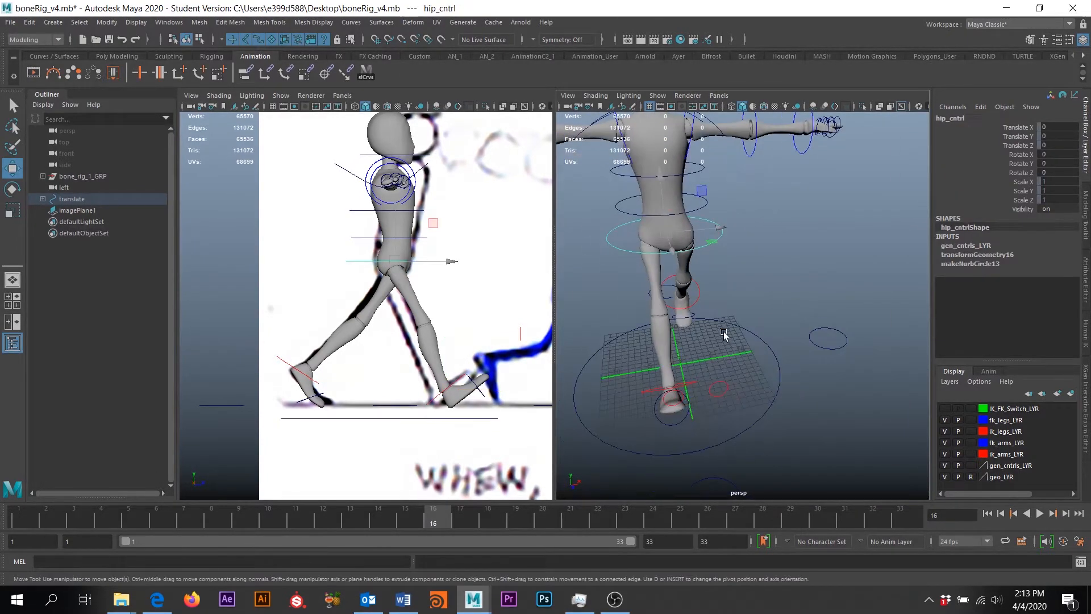
alt+middle_drag(724, 334, 758, 399)
alt+drag(758, 400, 749, 347)
key(e)
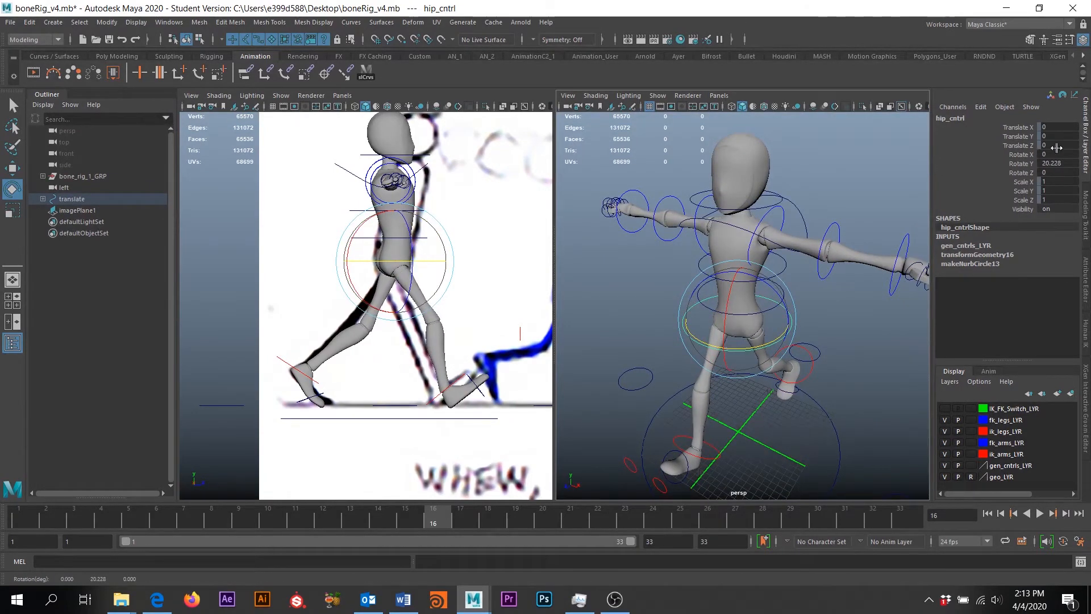
click(1062, 164)
text(20)
key(Return)
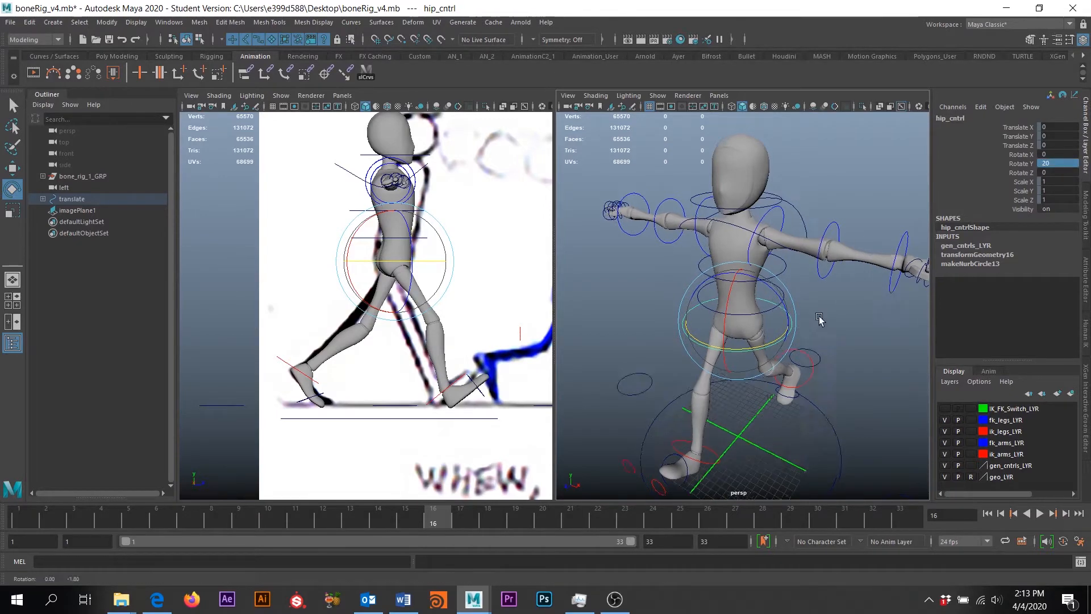
Set the hip's Rotate X to 0 and Rotate Z to 5, keeping Rotate Y at 20
alt+drag(819, 320, 827, 405)
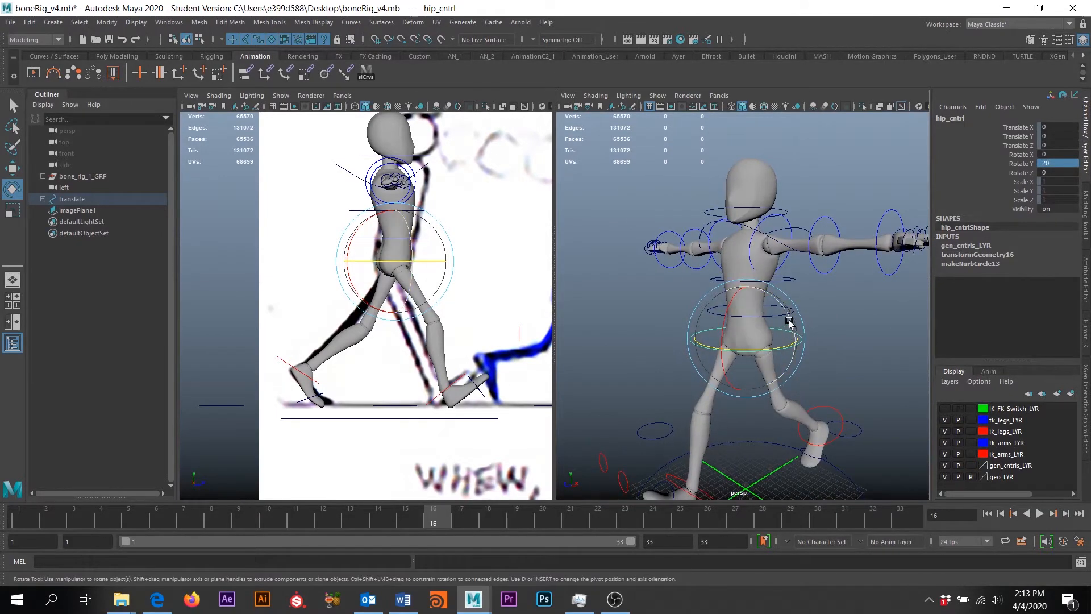
drag(791, 316, 789, 311)
double_click(1058, 154)
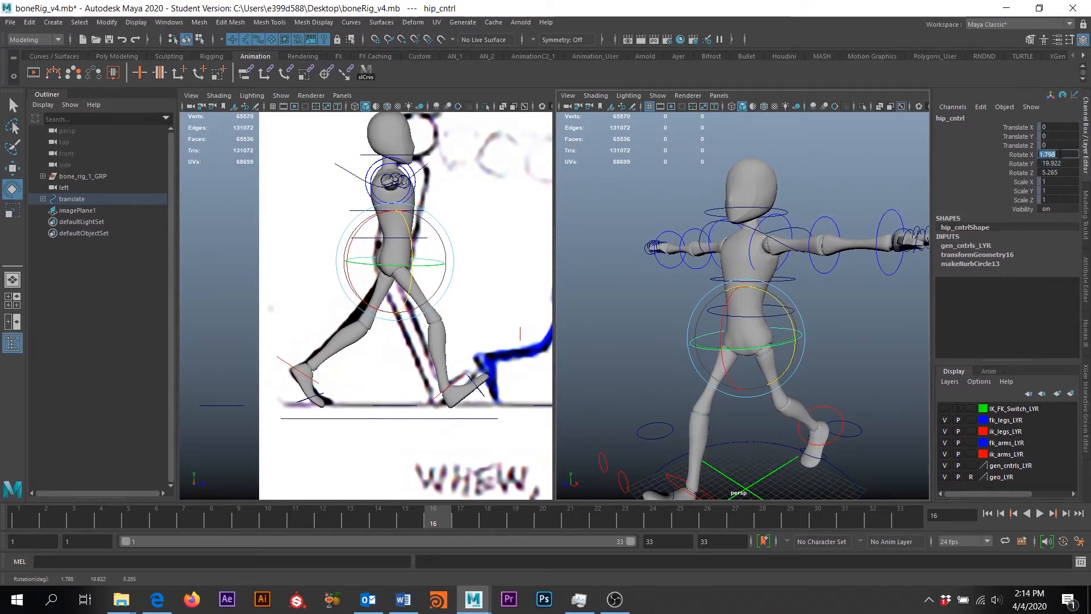
text(0)
key(Return)
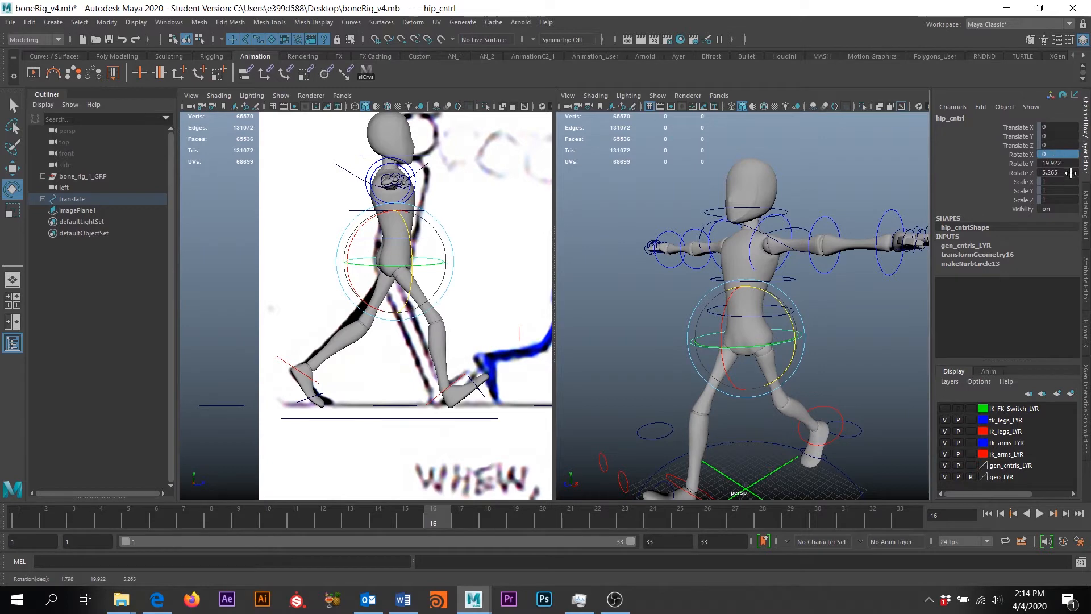
double_click(1070, 172)
text(5)
key(Return)
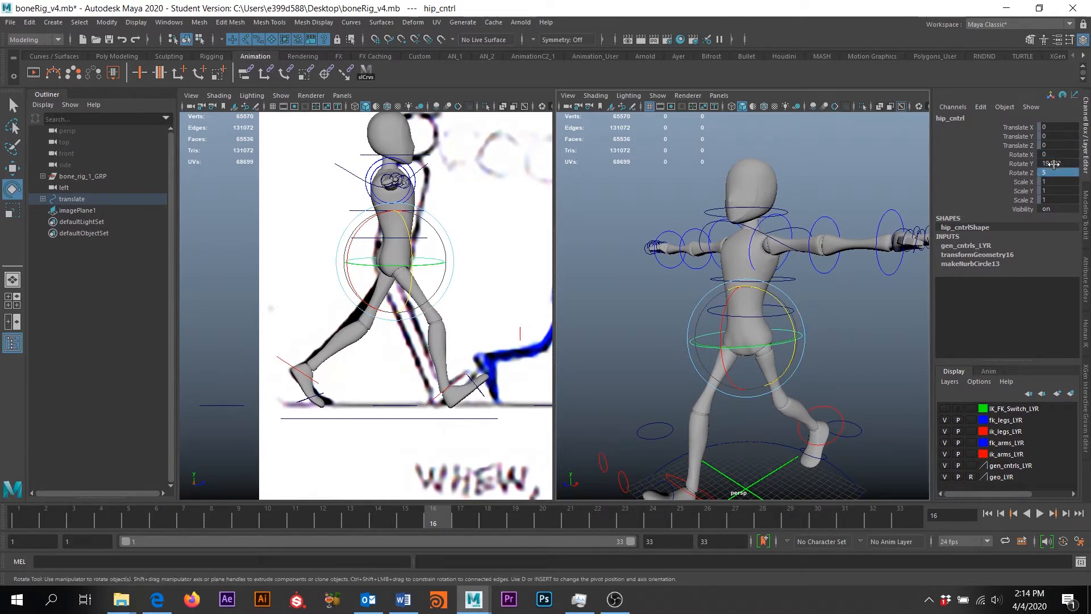
double_click(1054, 164)
key(Return)
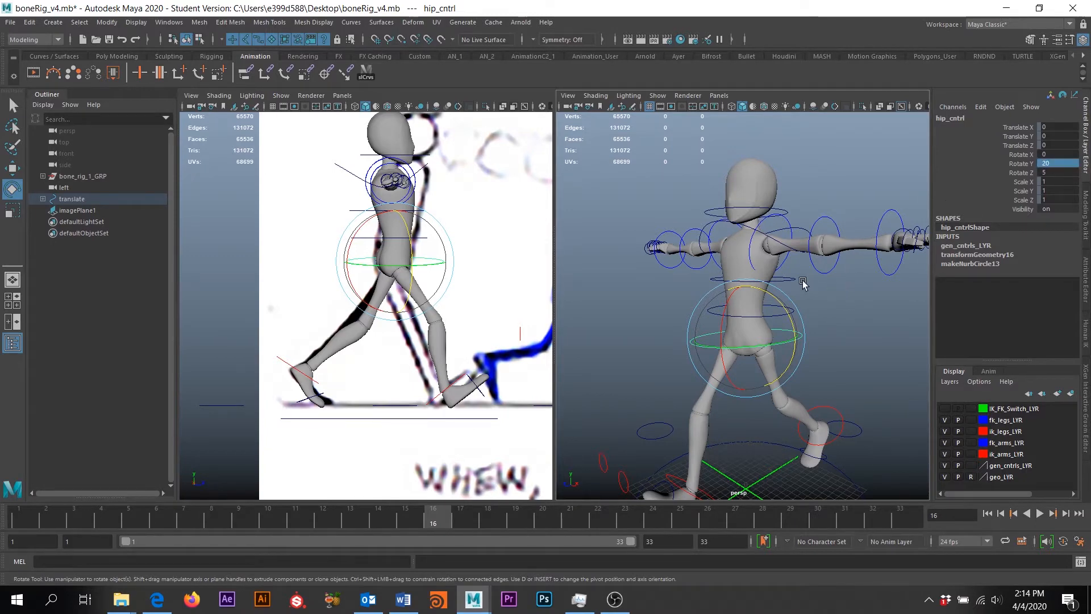
alt+middle_drag(802, 281, 782, 243)
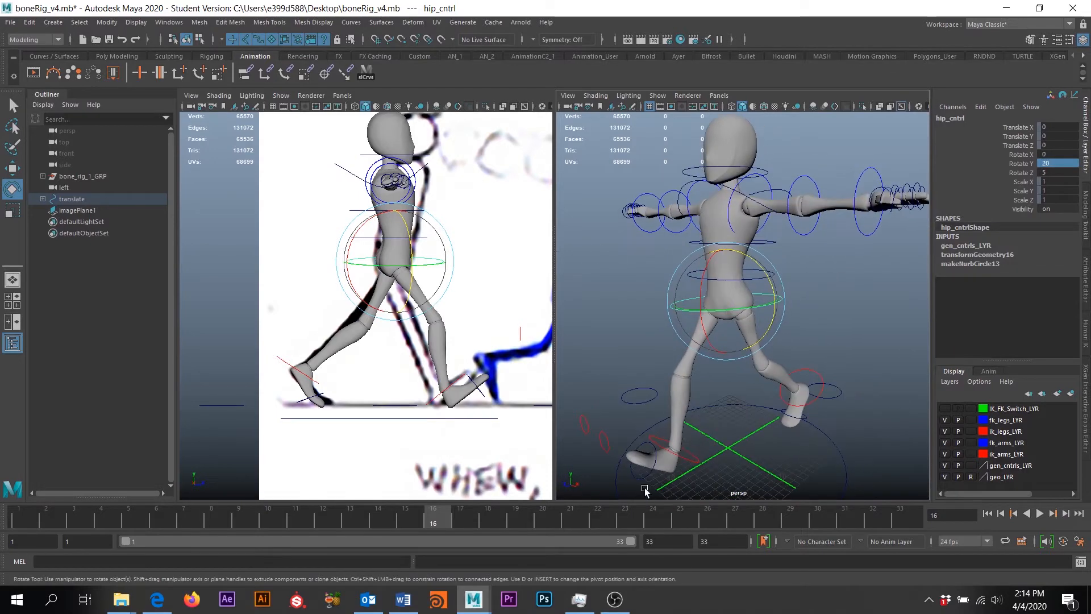
Push the right IK ankle control further forward to Translate Z 9.215
click(693, 463)
key(w)
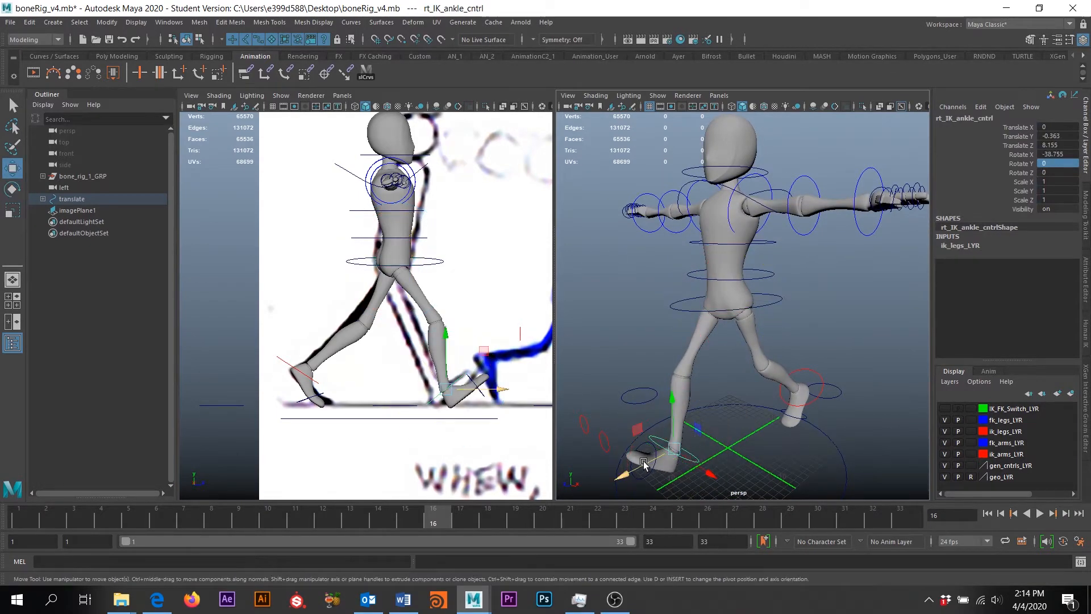
drag(644, 463, 622, 467)
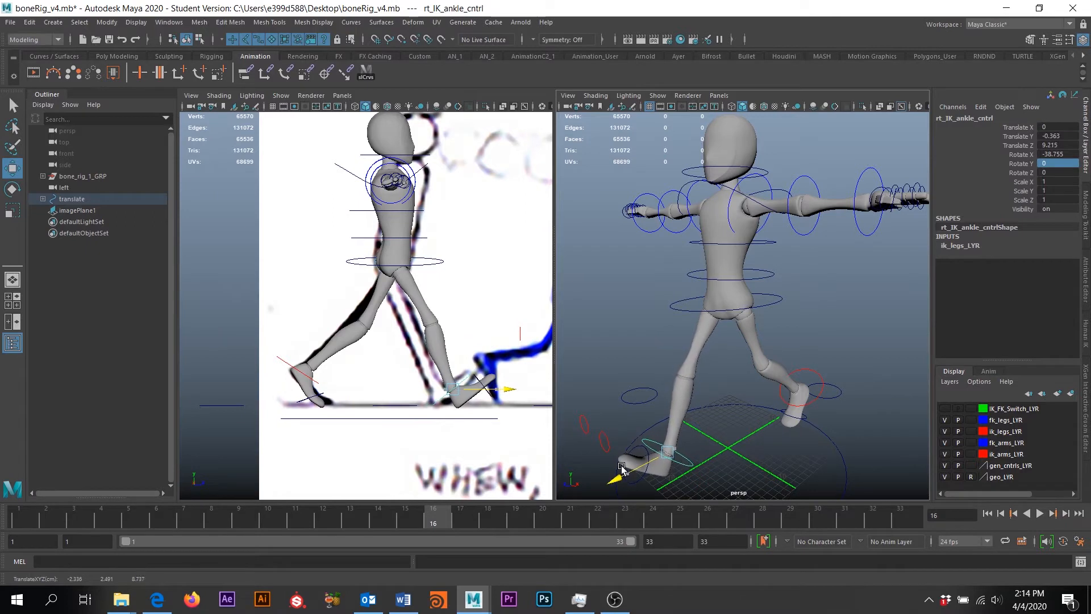
click(818, 400)
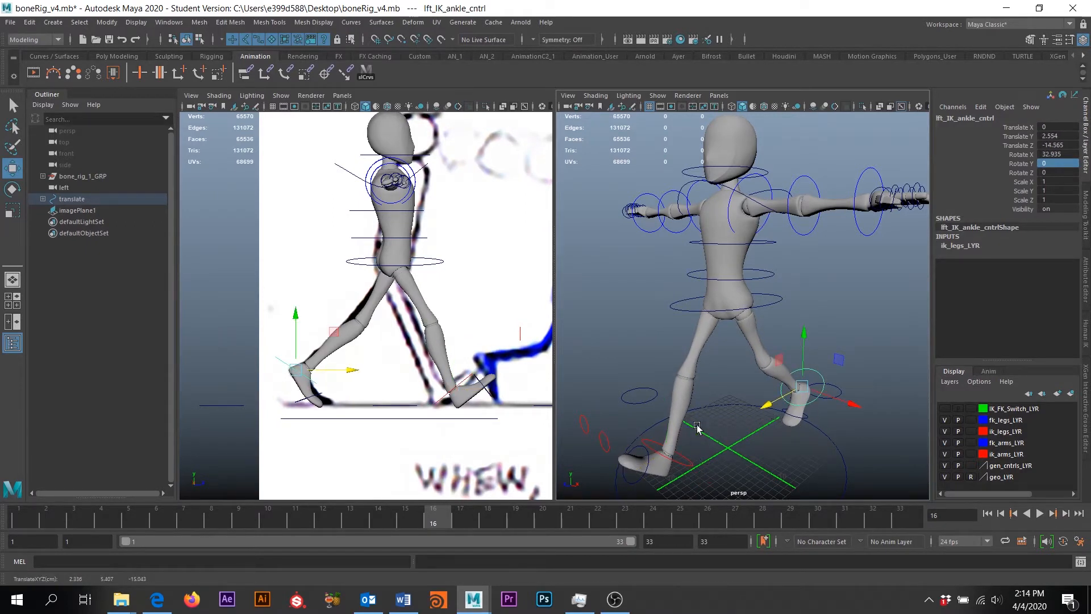
Lean the lower spine control forward to Rotate X 11
click(762, 276)
alt+middle_drag(774, 314, 771, 362)
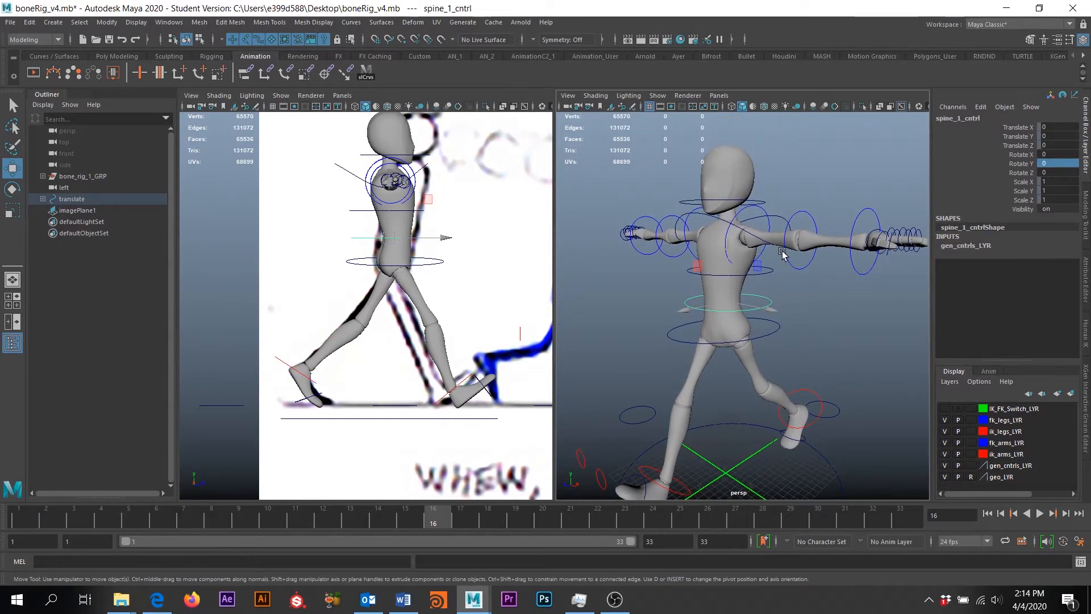
key(e)
drag(698, 273, 691, 284)
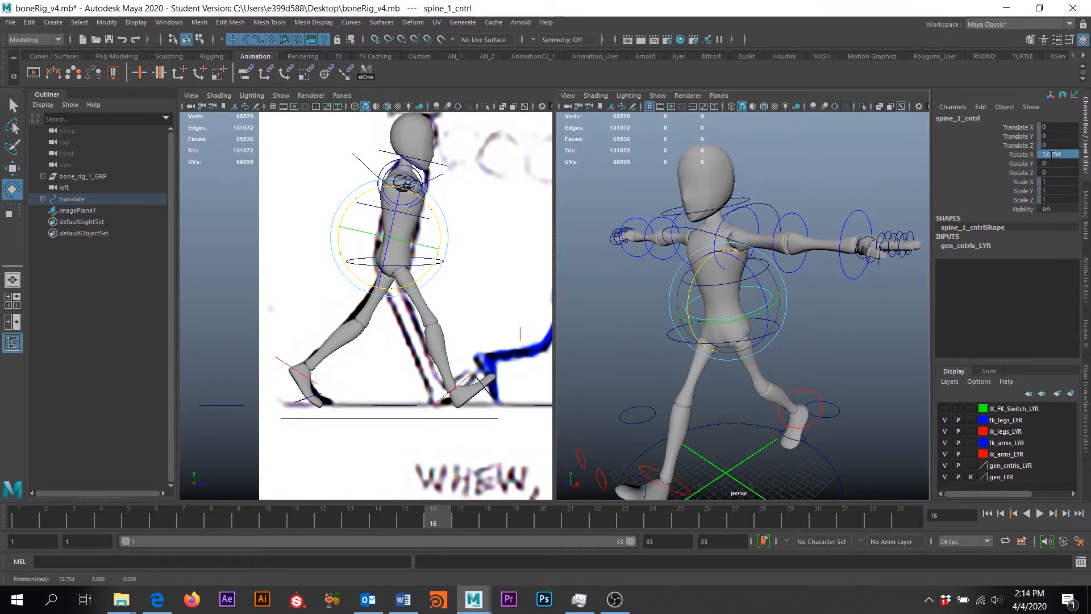
text(1)
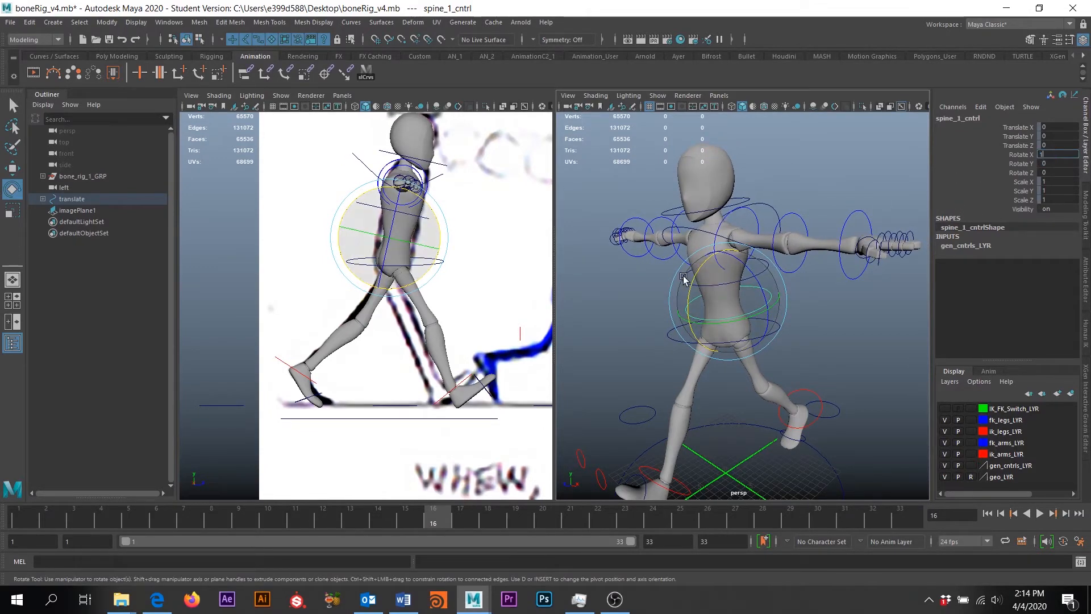
text(1)
key(Return)
alt+middle_drag(614, 285, 616, 314)
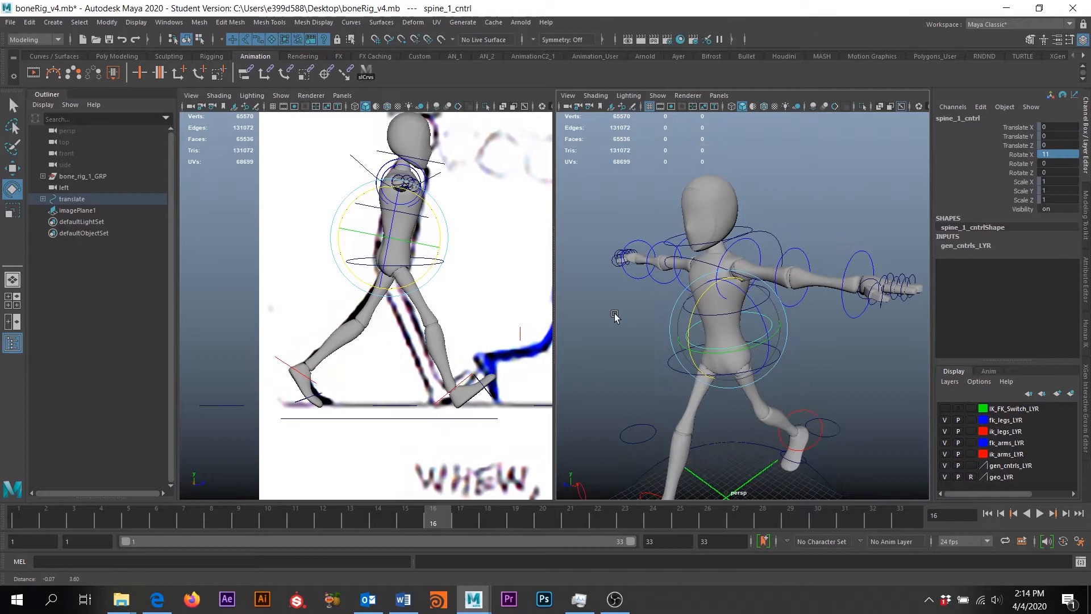
click(862, 366)
Twist the upper spine control to Rotate Y -5
click(761, 314)
alt+drag(760, 314, 741, 340)
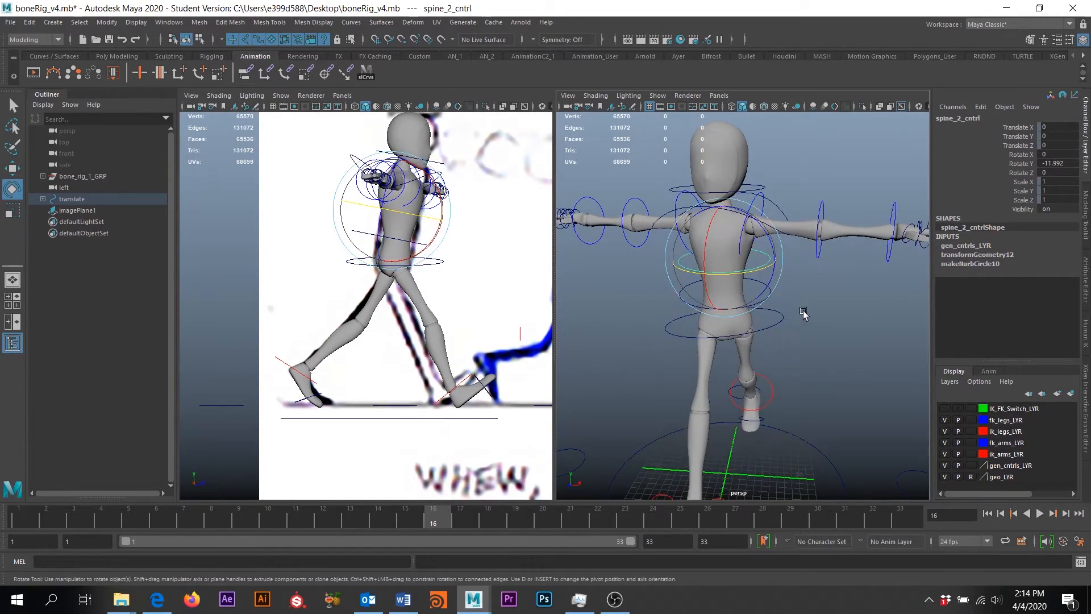
drag(733, 263, 754, 268)
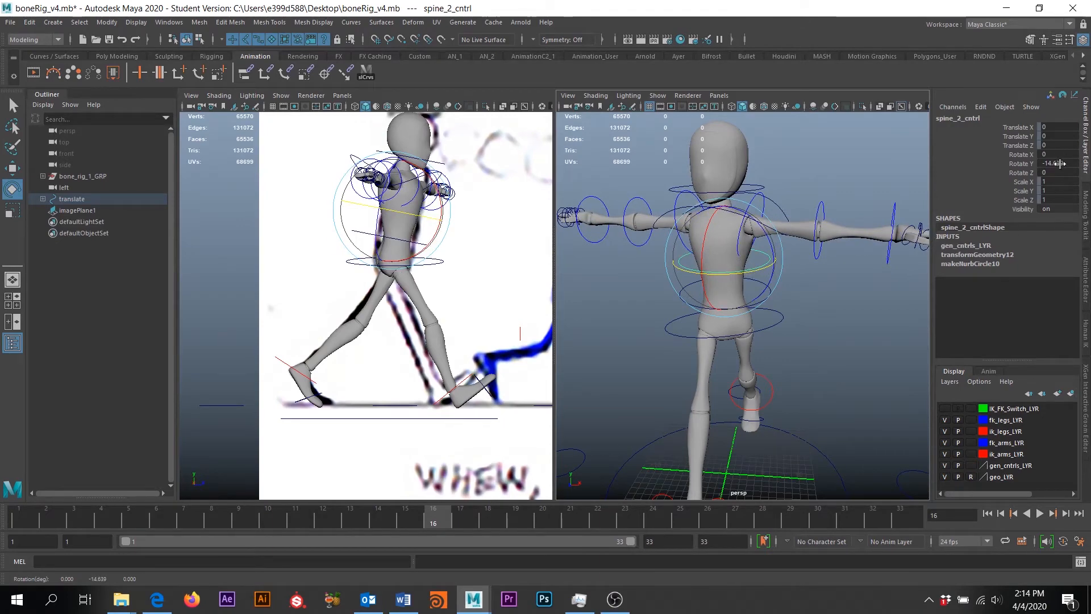
key(Return)
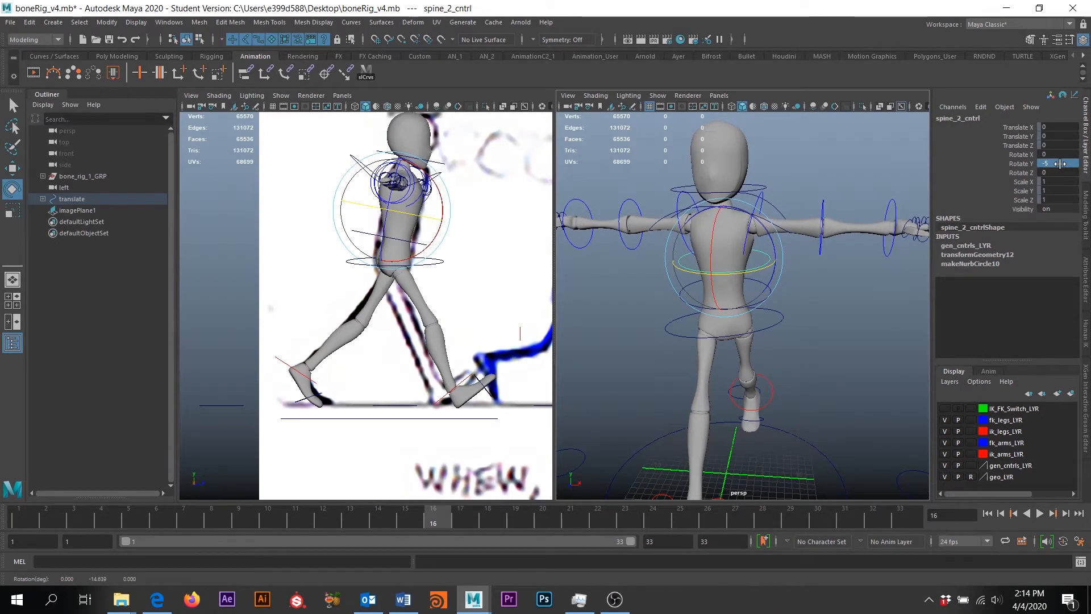
Rotate the left FK shoulder control down in Z to lower the left arm
alt+middle_drag(767, 221, 741, 223)
click(741, 223)
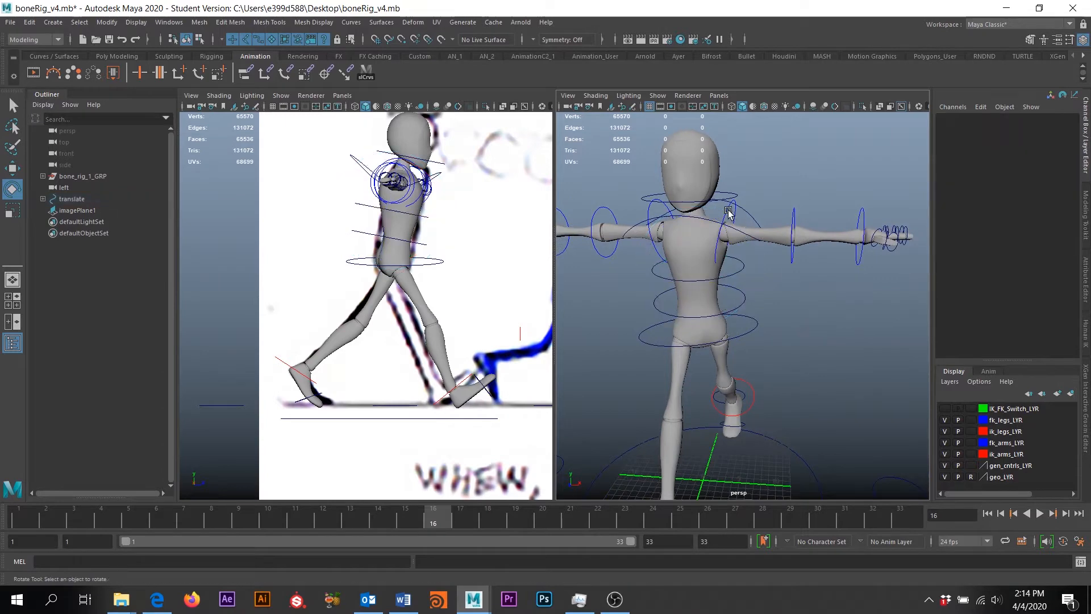
click(728, 212)
drag(796, 236, 679, 311)
Refine the left arm: lower and swing it forward, bend the elbow, and turn the wrist
alt+middle_drag(767, 285, 770, 301)
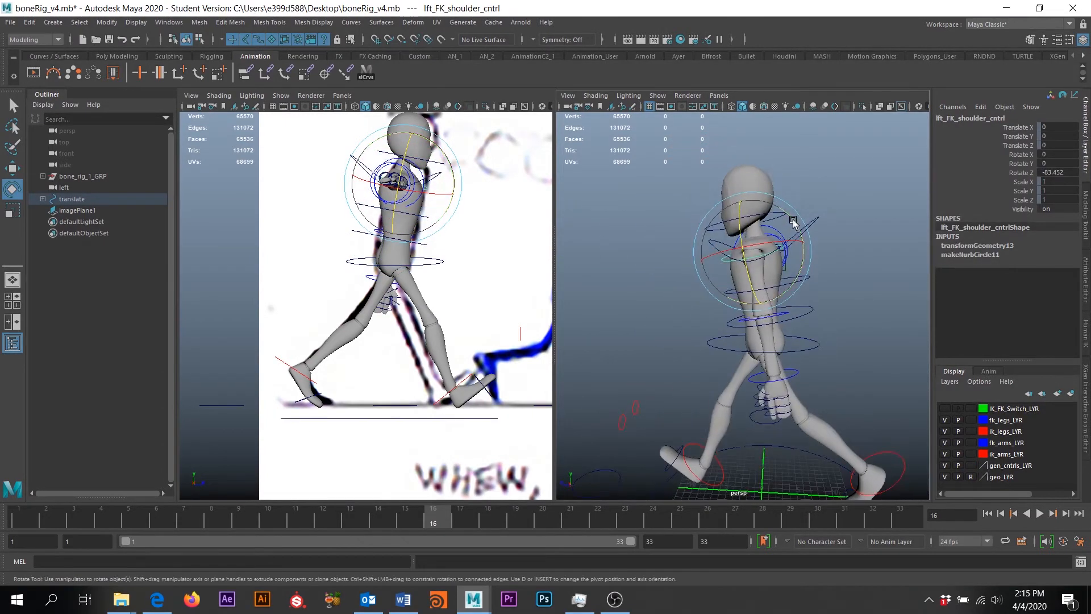
drag(793, 221, 730, 312)
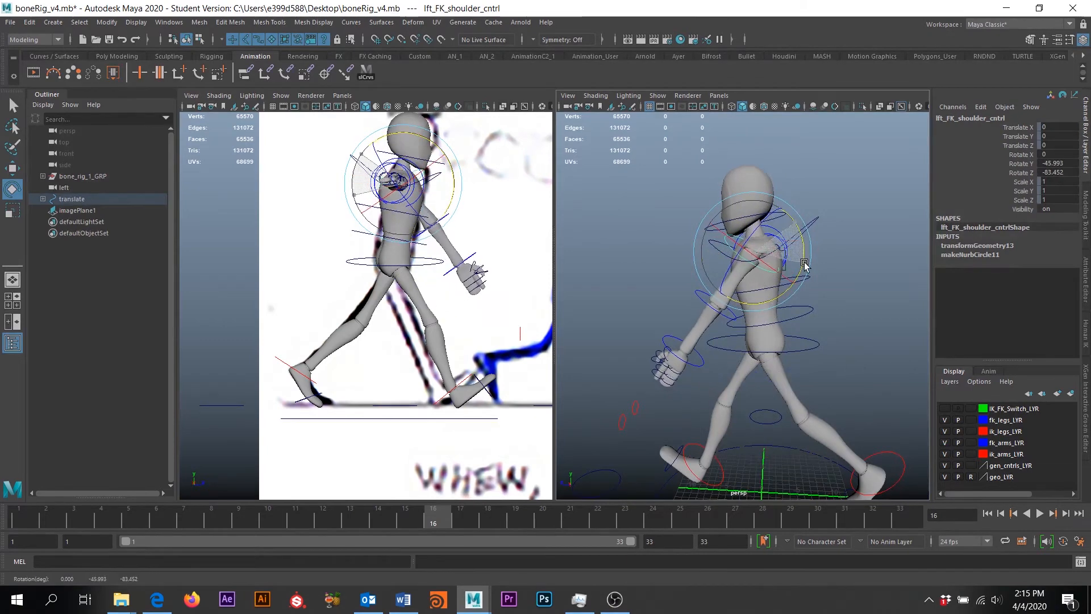
click(723, 319)
drag(762, 281, 739, 295)
alt+right_drag(738, 295, 752, 322)
alt+middle_drag(751, 322, 759, 318)
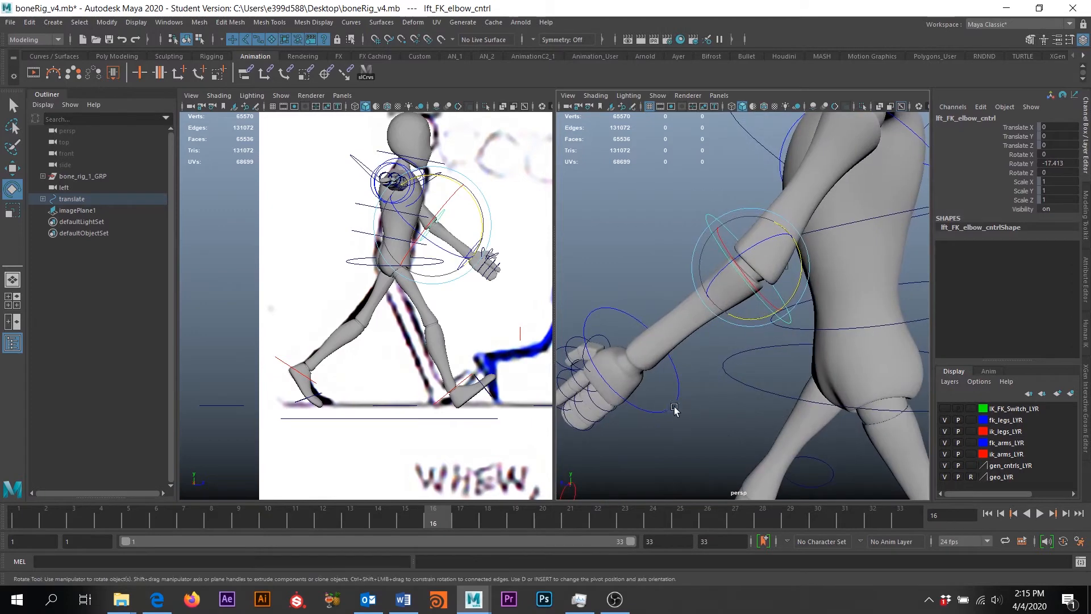
click(672, 406)
mouse_move(680, 346)
mouse_down()
mouse_move(683, 362)
mouse_move(691, 349)
mouse_up()
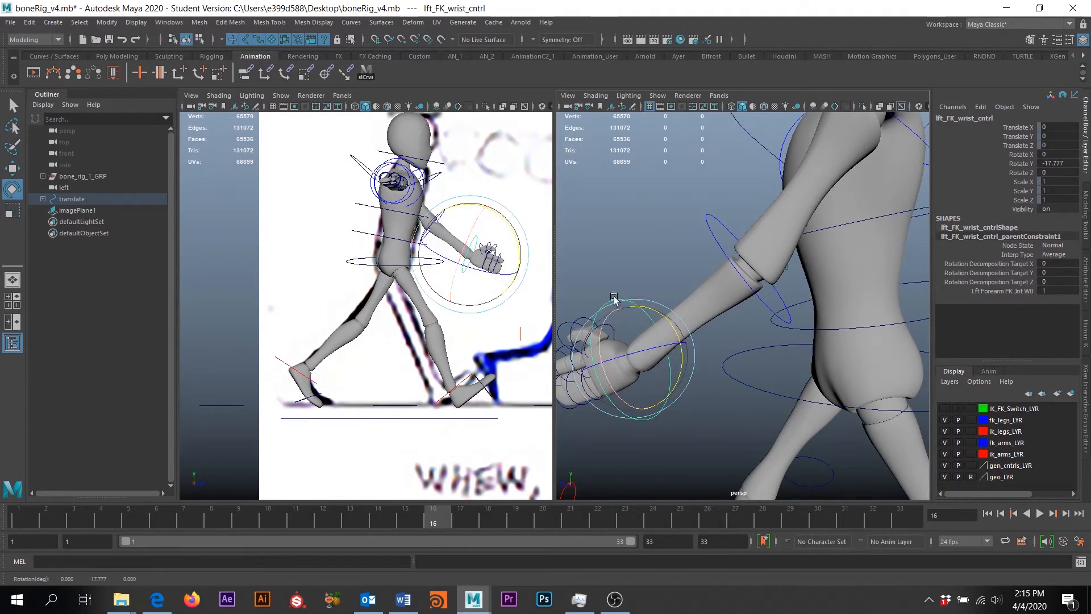
scroll(762, 340, down, 7)
scroll(737, 357, up, 2)
scroll(737, 357, up, 2)
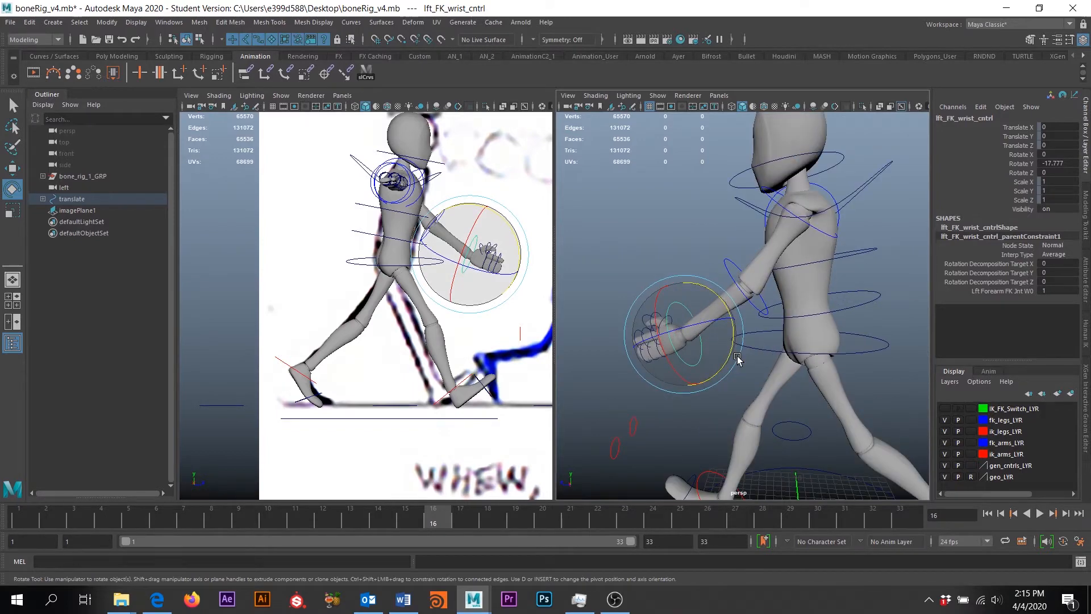
scroll(738, 357, down, 5)
Rotate the right FK shoulder control to swing the right arm down to the side
alt+drag(737, 356, 756, 284)
click(690, 247)
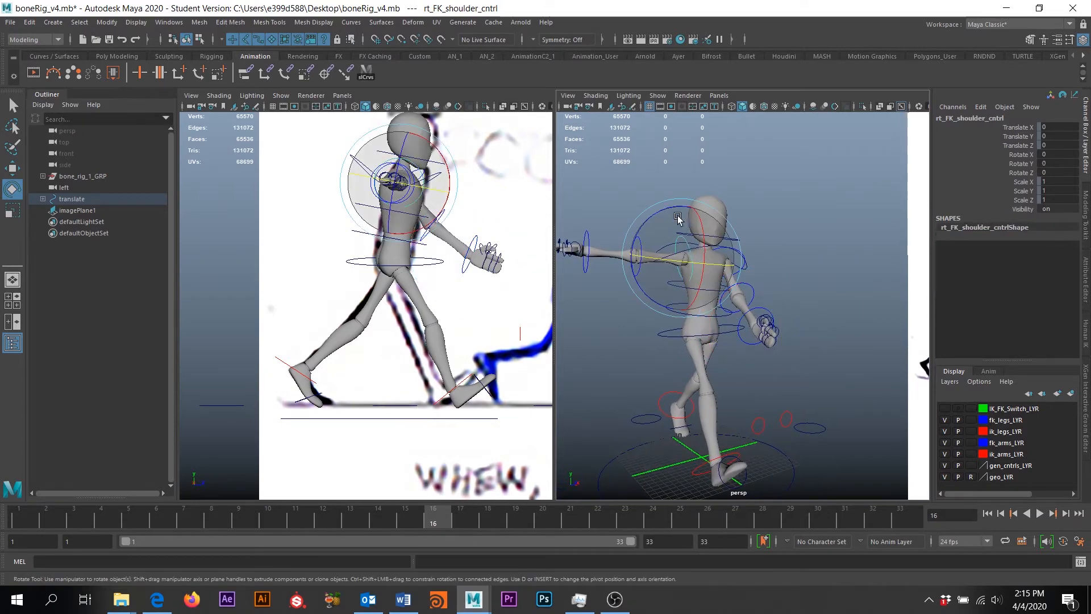
mouse_move(650, 219)
mouse_down()
mouse_move(663, 263)
mouse_move(704, 248)
mouse_move(690, 287)
mouse_up()
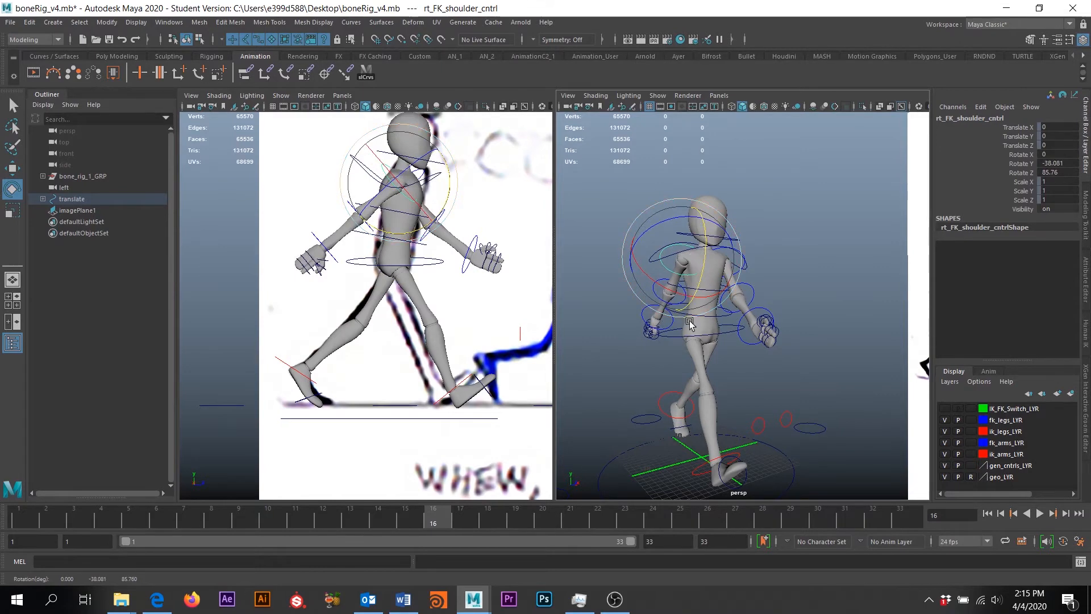
alt+drag(767, 335, 625, 287)
click(623, 287)
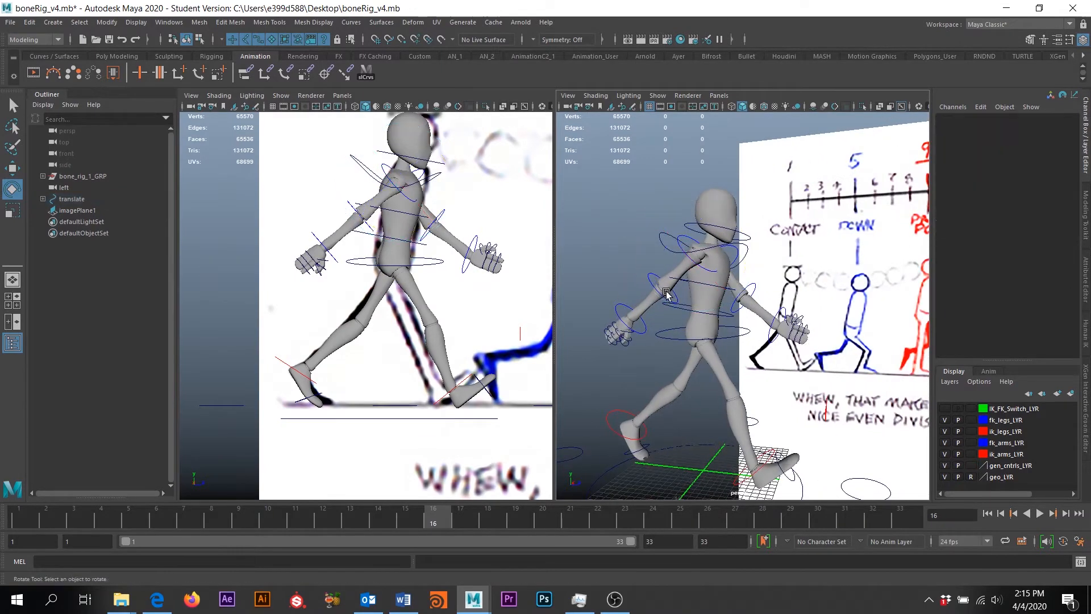
Bend the right FK elbow to Rotate Y 5.582 and the right FK wrist to -6.877
click(663, 299)
drag(710, 298, 712, 293)
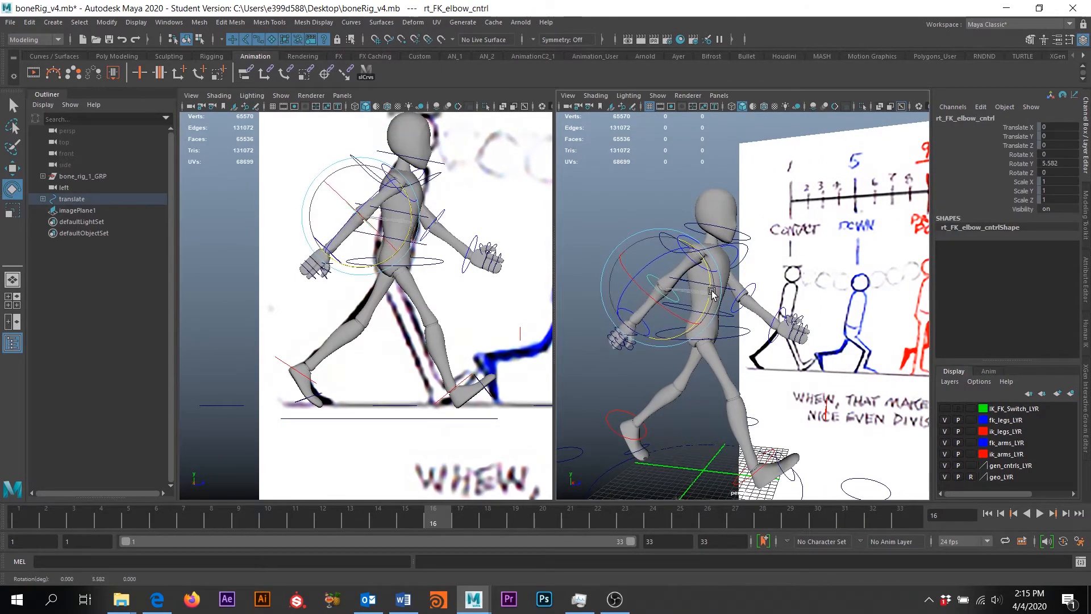
scroll(630, 357, up, 3)
click(596, 349)
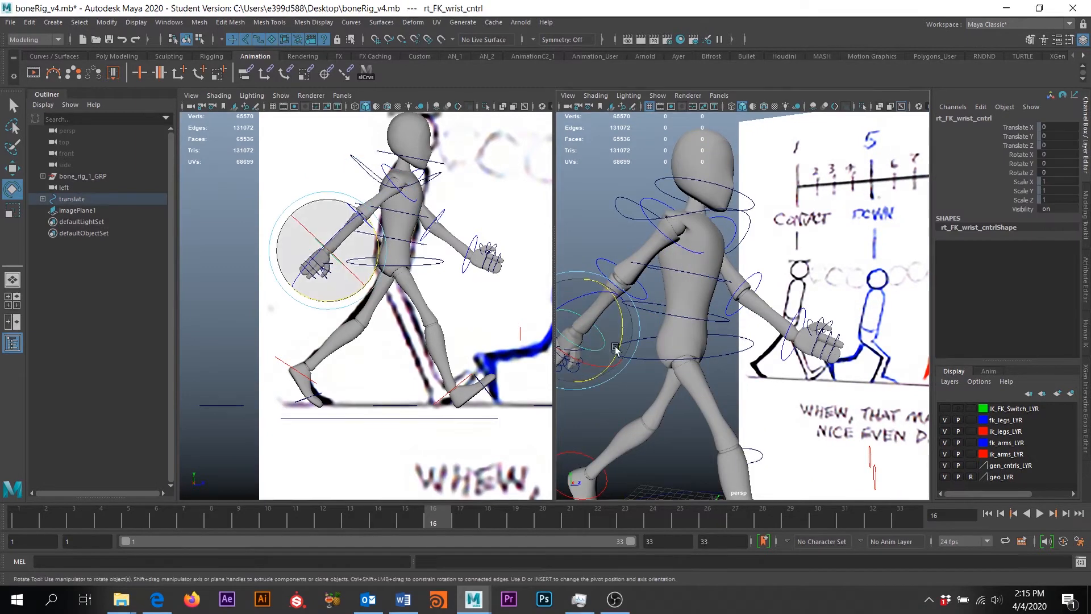
drag(615, 348, 619, 344)
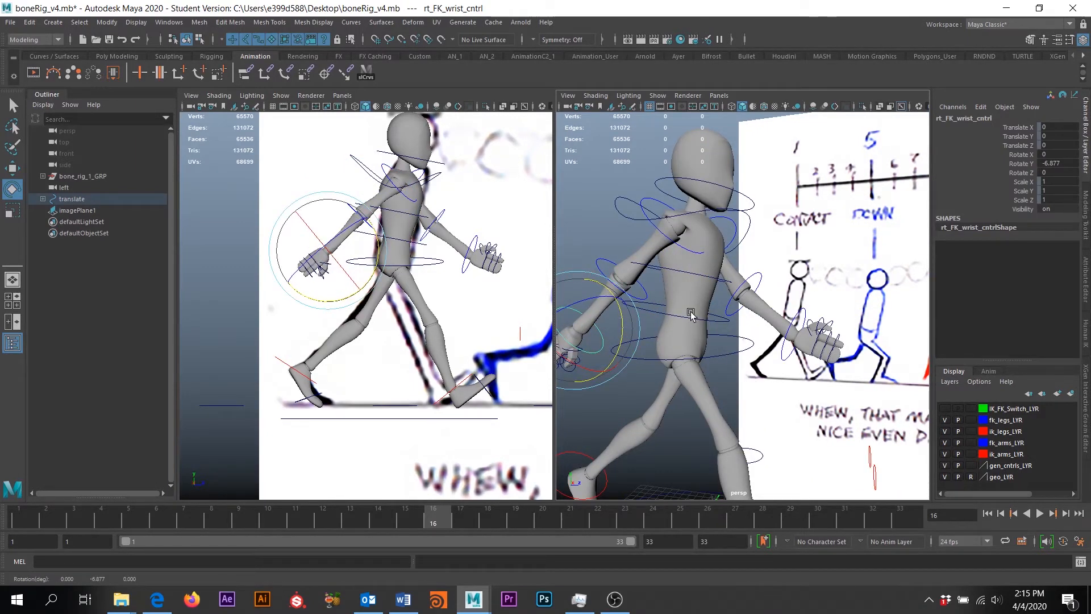
alt+drag(784, 265, 604, 245)
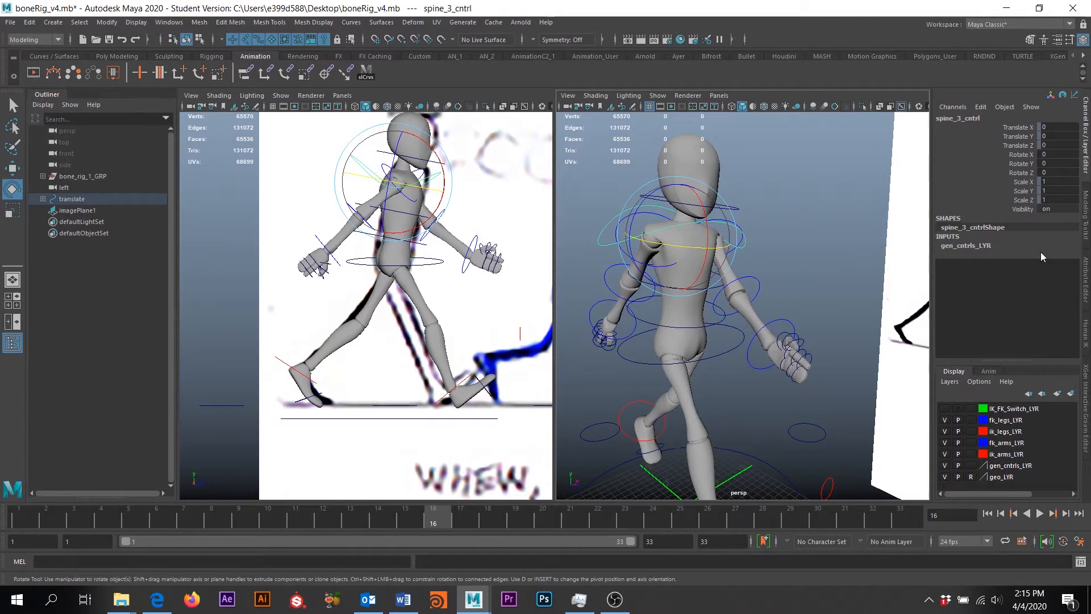
Bend the torso forward at the waist, leaving the lower spine control at Rotate X 11
alt+drag(868, 253, 770, 257)
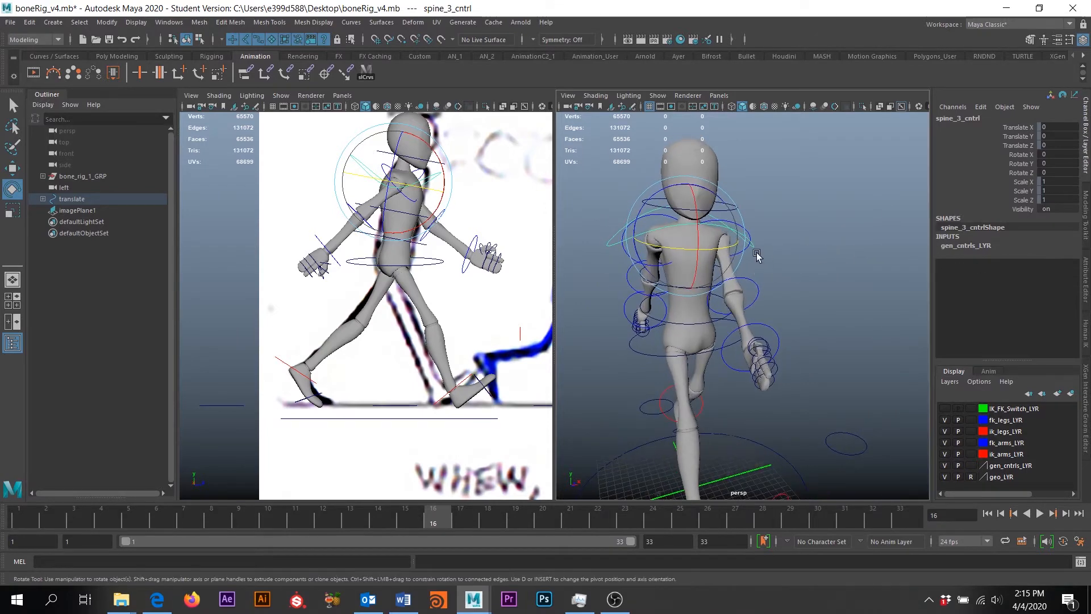
click(786, 210)
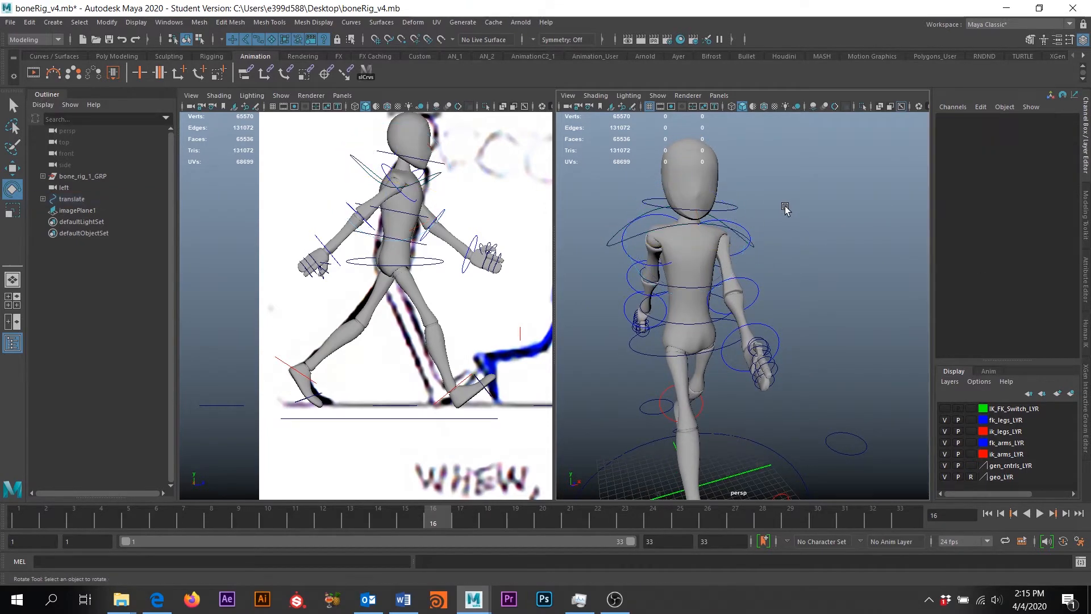
alt+drag(796, 261, 705, 276)
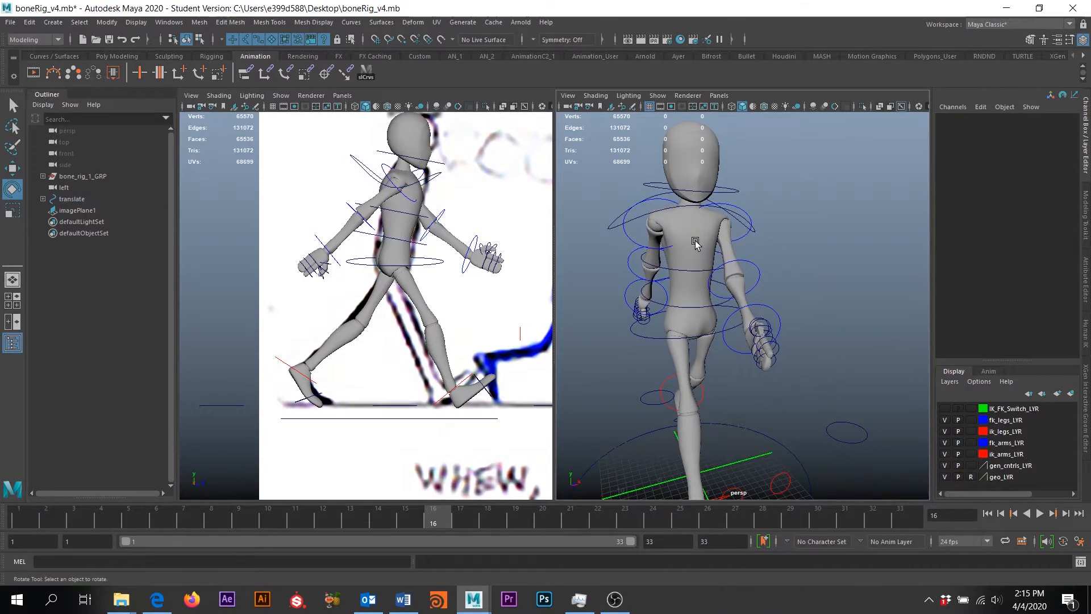
alt+drag(838, 233, 760, 202)
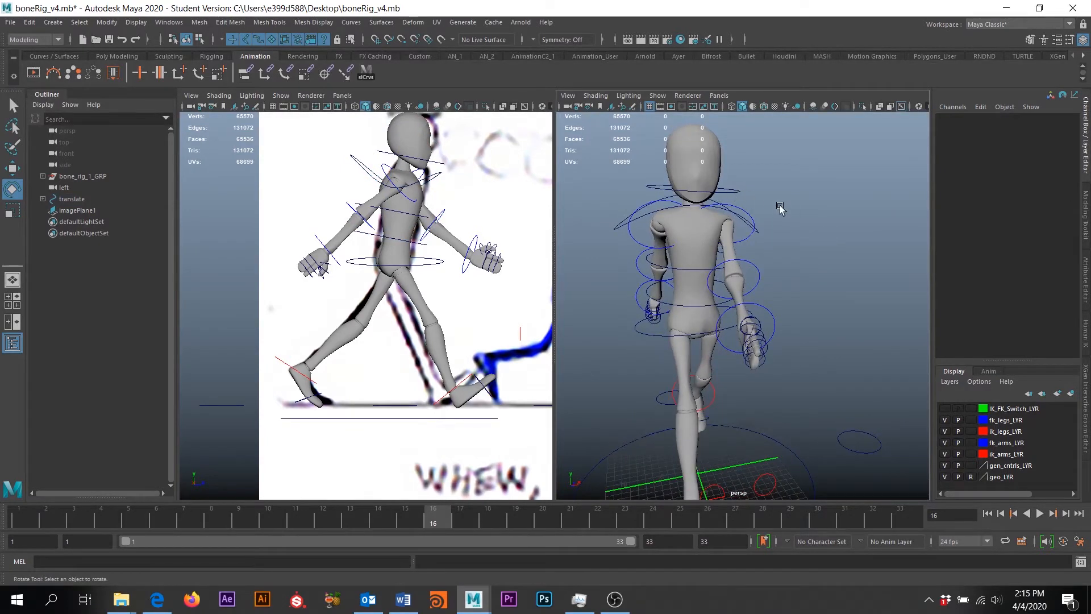
click(699, 305)
drag(701, 281, 818, 279)
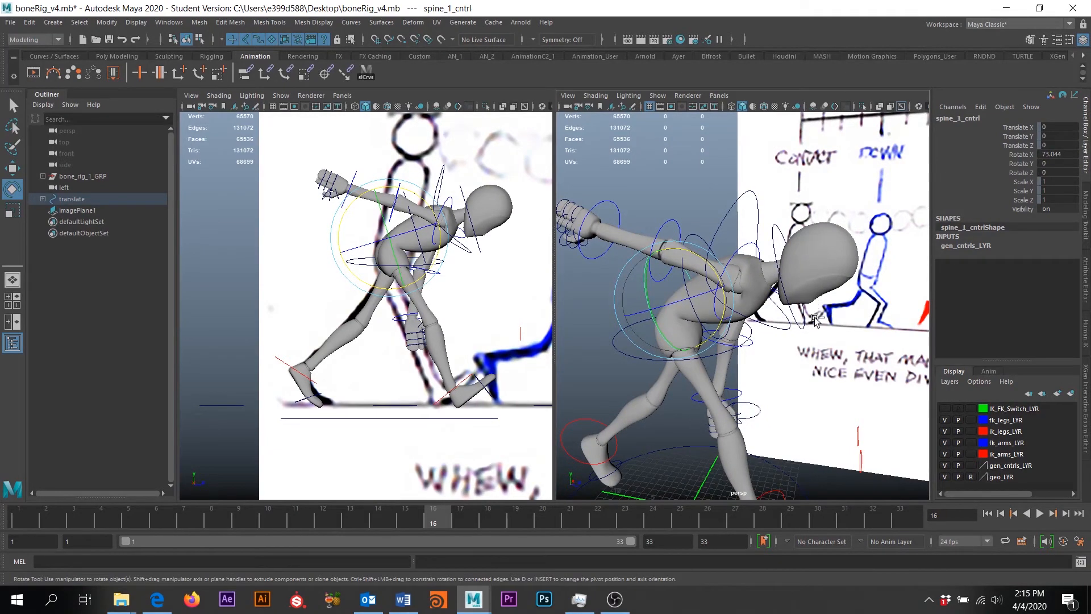
key(ctrl+z)
key(ctrl+z)
alt+drag(815, 319, 714, 188)
click(800, 291)
click(696, 309)
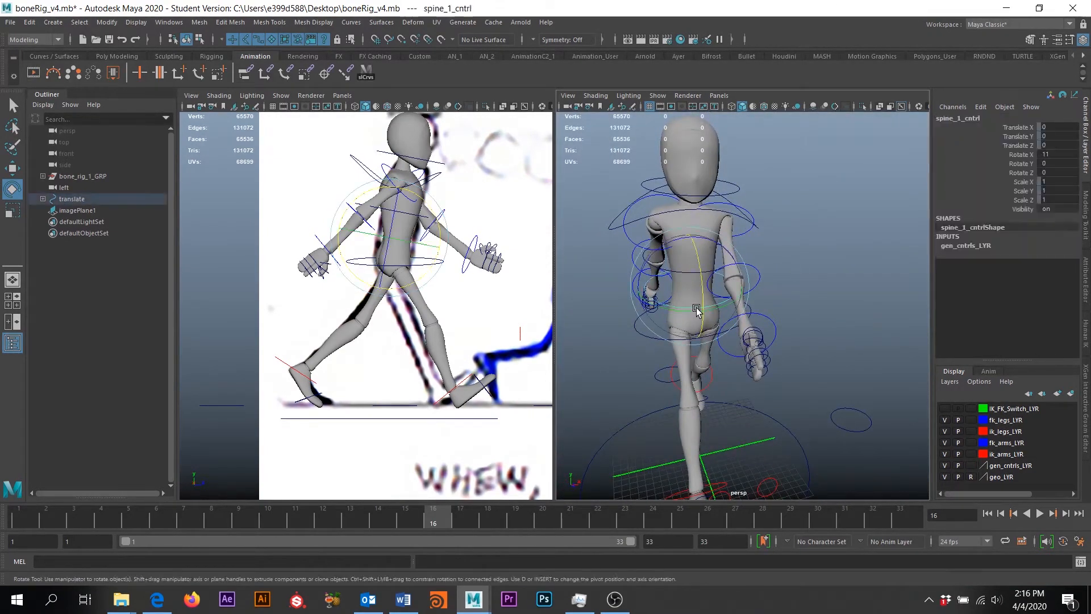
Select the head control and set its Rotate X to -11
key(q)
click(697, 275)
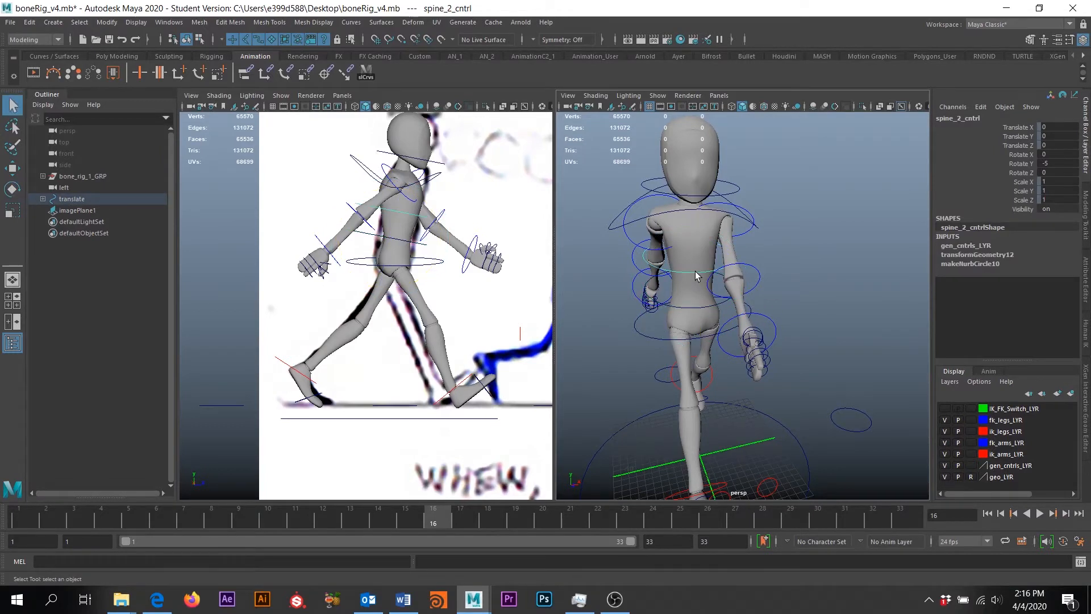
click(712, 194)
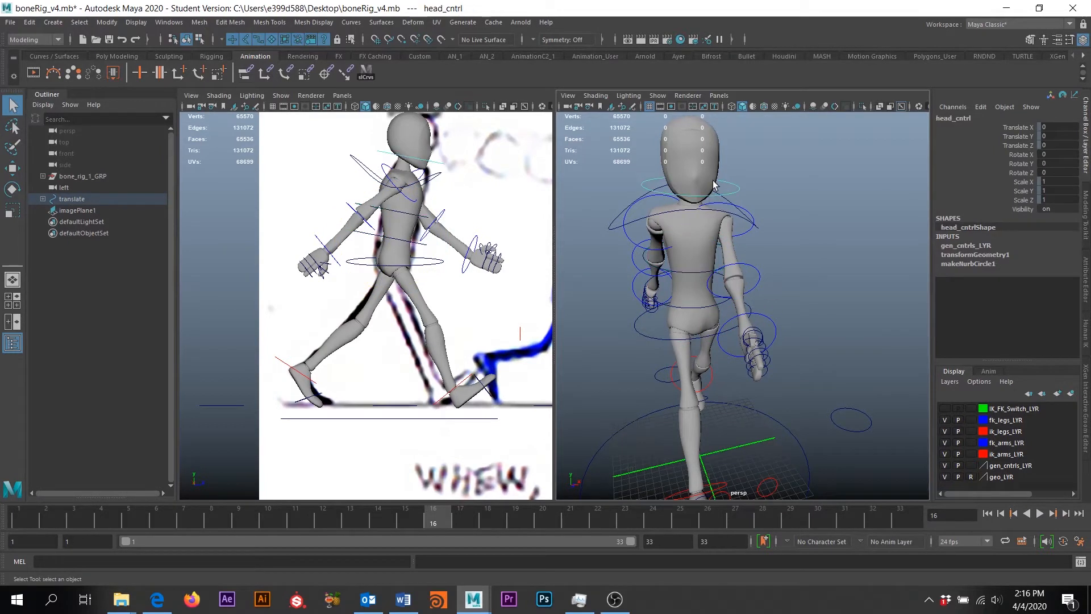
click(708, 312)
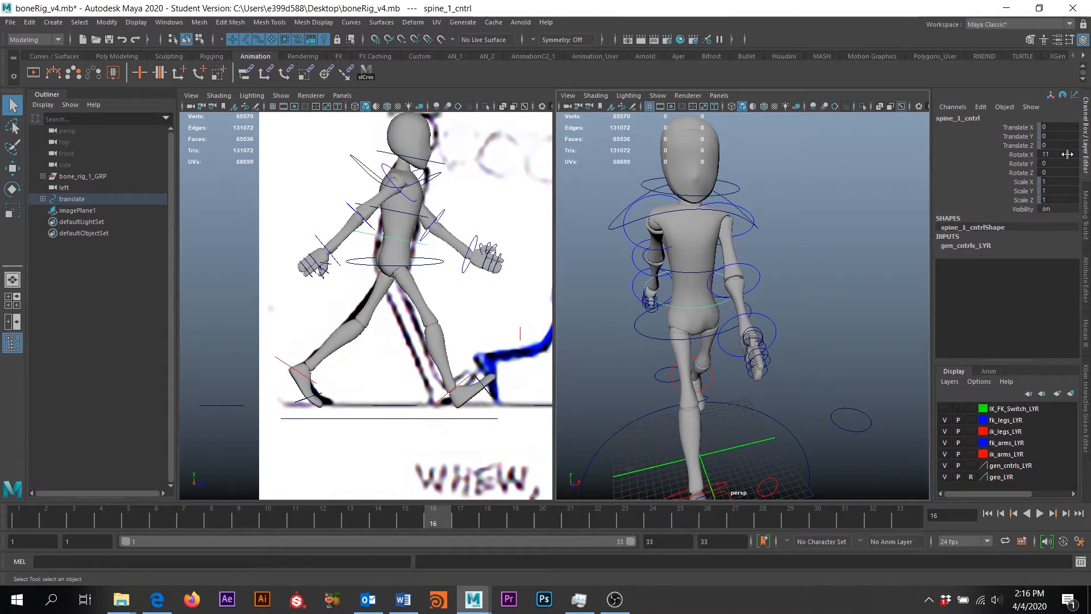
click(703, 198)
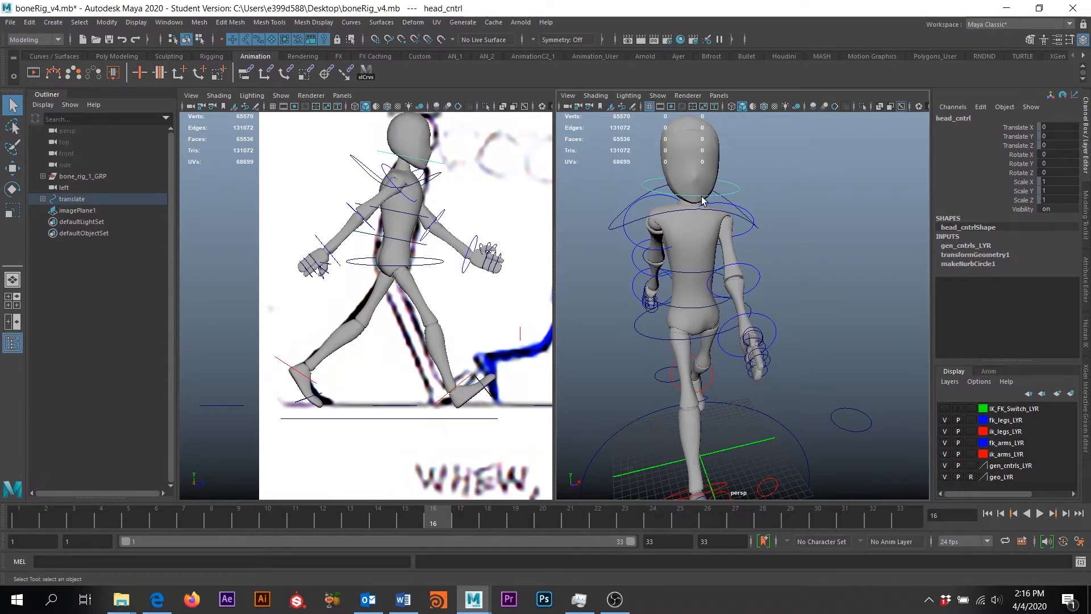
double_click(1057, 155)
key(Return)
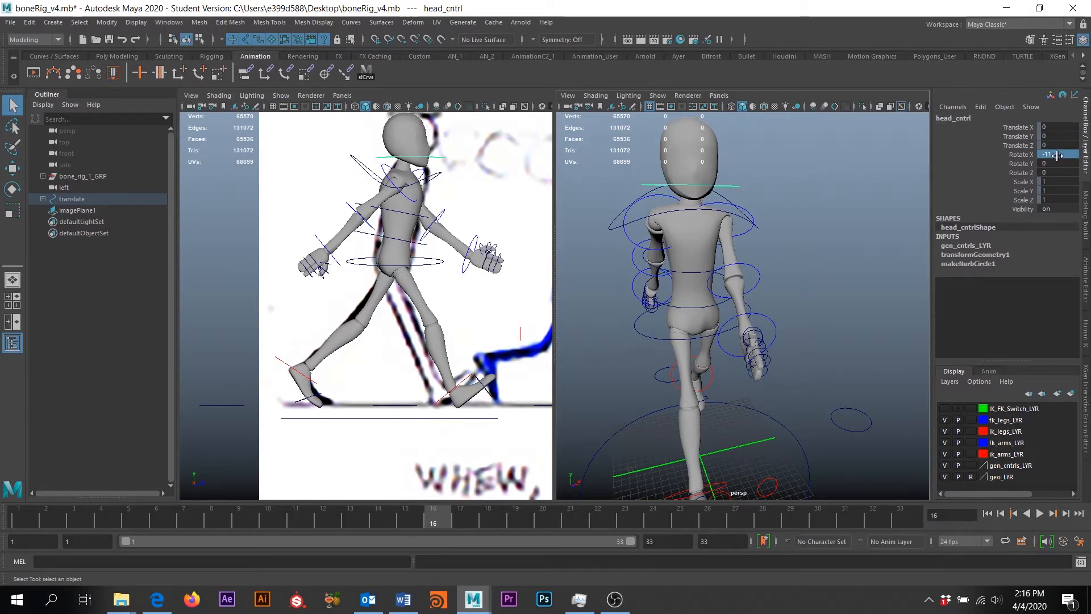
Turn the head control to Rotate Y 5
alt+middle_drag(449, 157, 411, 193)
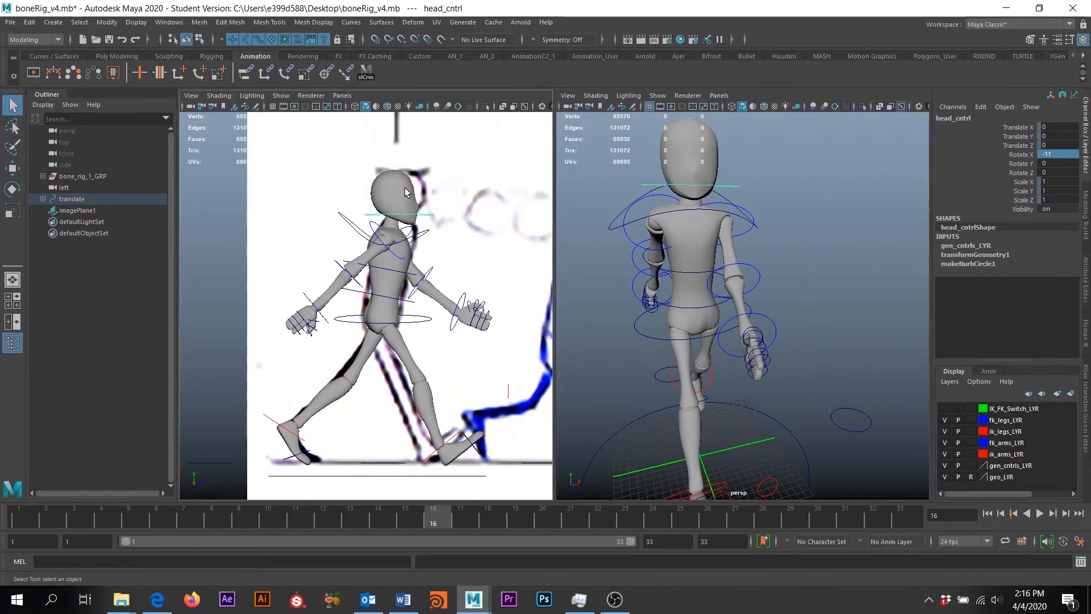
click(692, 277)
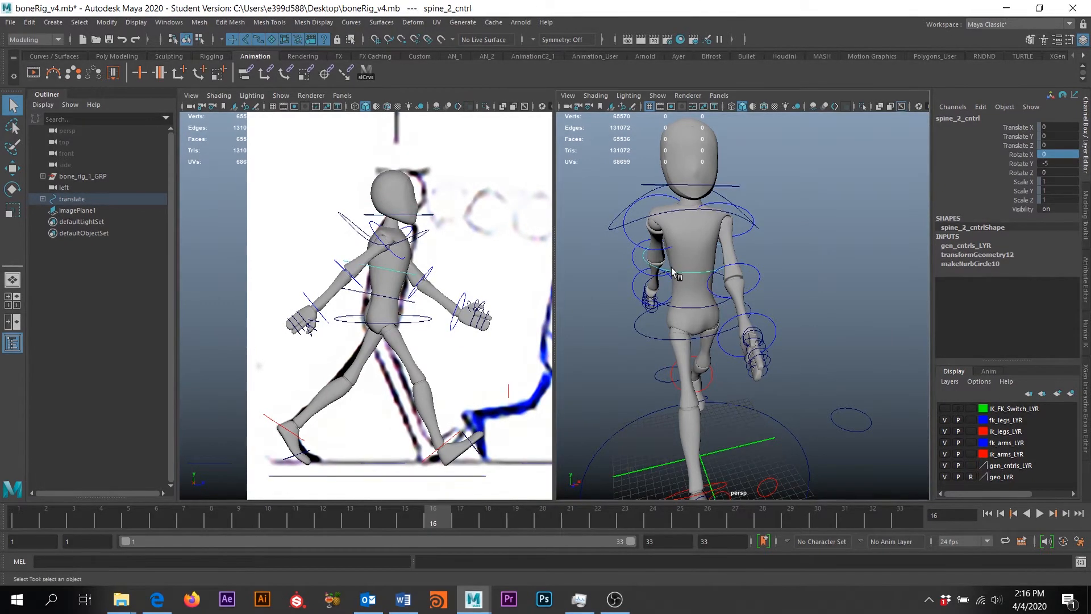
click(699, 188)
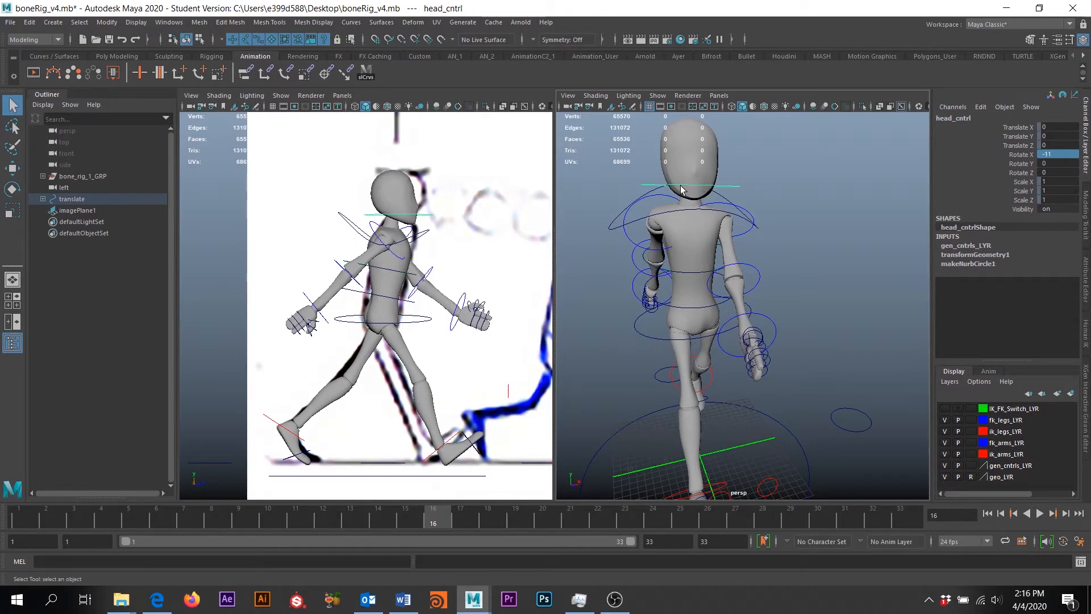
double_click(1053, 164)
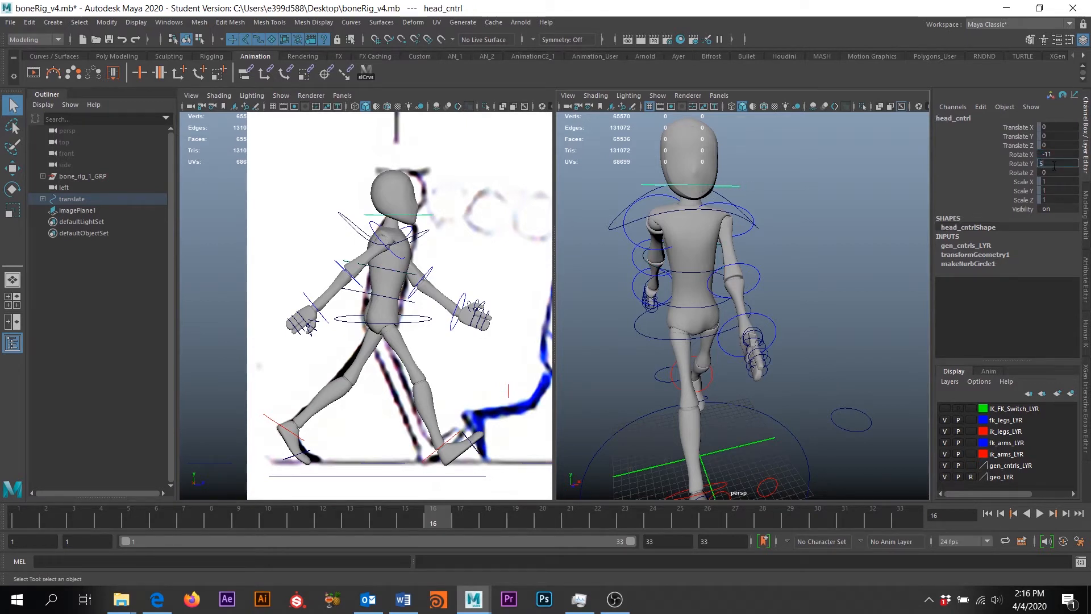
key(Return)
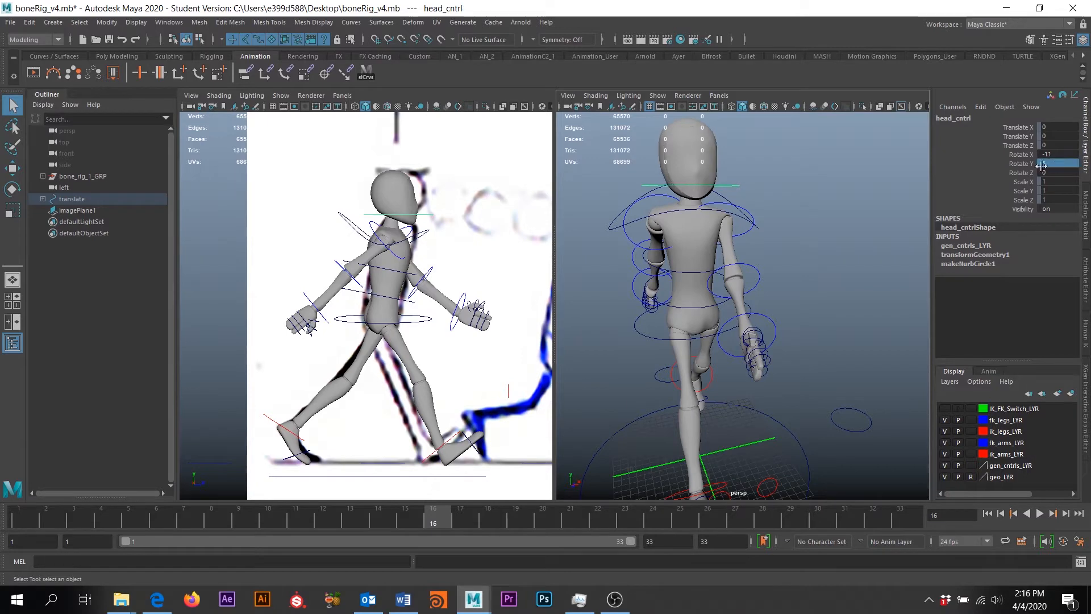
scroll(818, 262, down, 5)
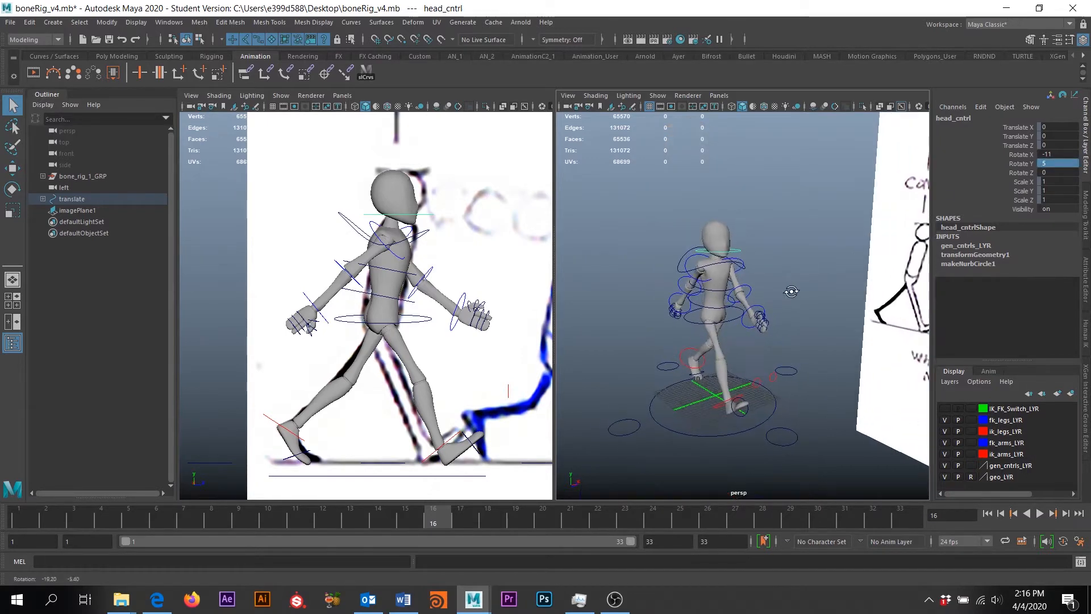
scroll(791, 291, down, 5)
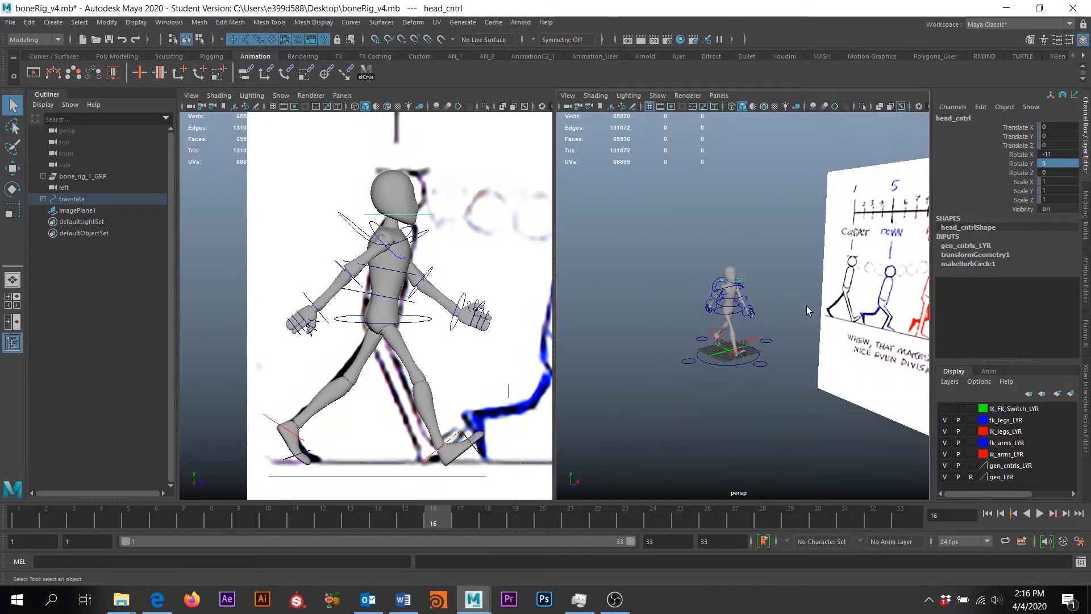
scroll(455, 301, down, 4)
Select every rig control with the shelf button and drag the time slider back to frame 1
alt+middle_drag(455, 302, 390, 308)
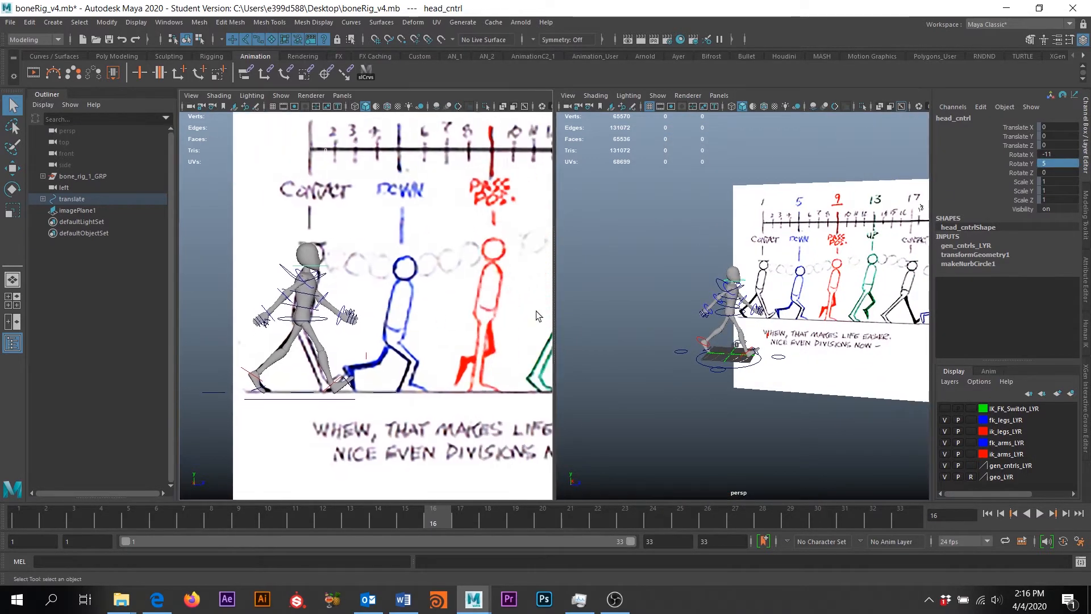
scroll(768, 311, up, 3)
alt+middle_drag(768, 311, 767, 296)
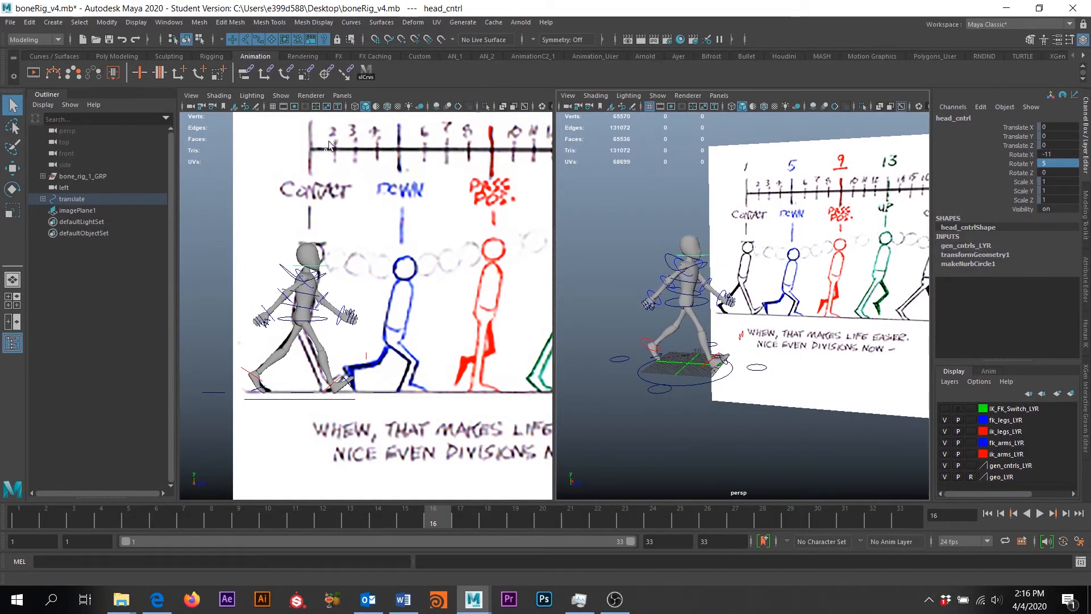
click(365, 74)
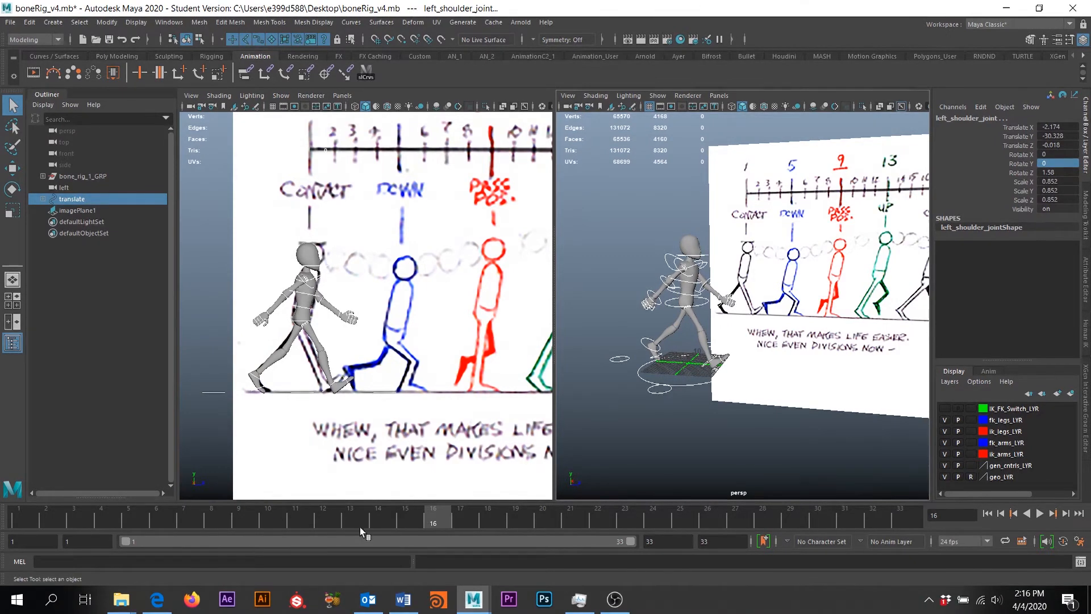
drag(436, 521, 7, 518)
alt+middle_drag(365, 195, 370, 265)
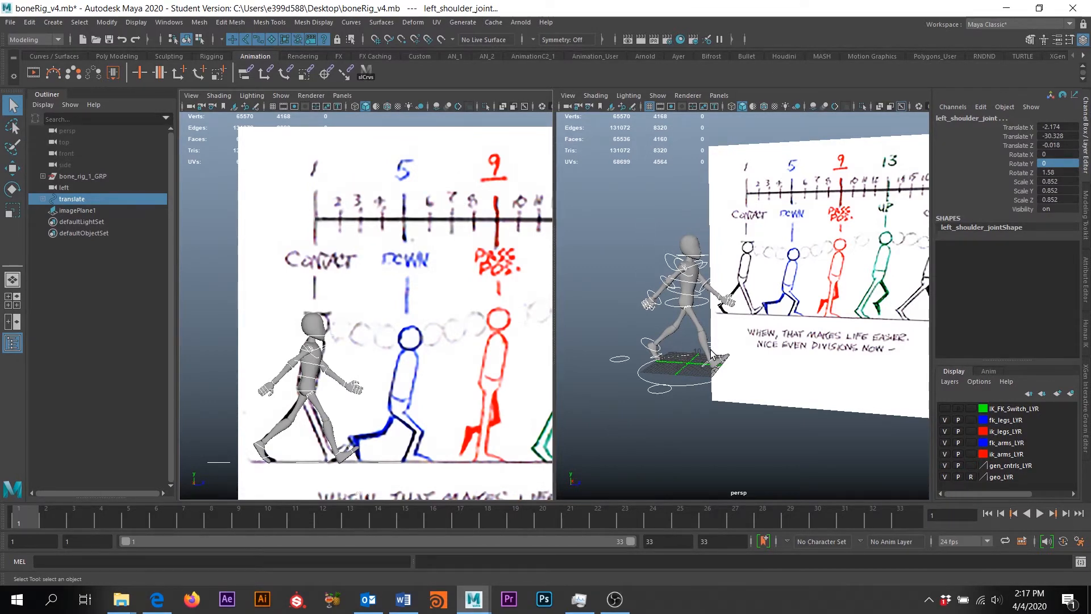
Set a key with S on all selected rig controls at frame 1 for the contact pose
key(s)
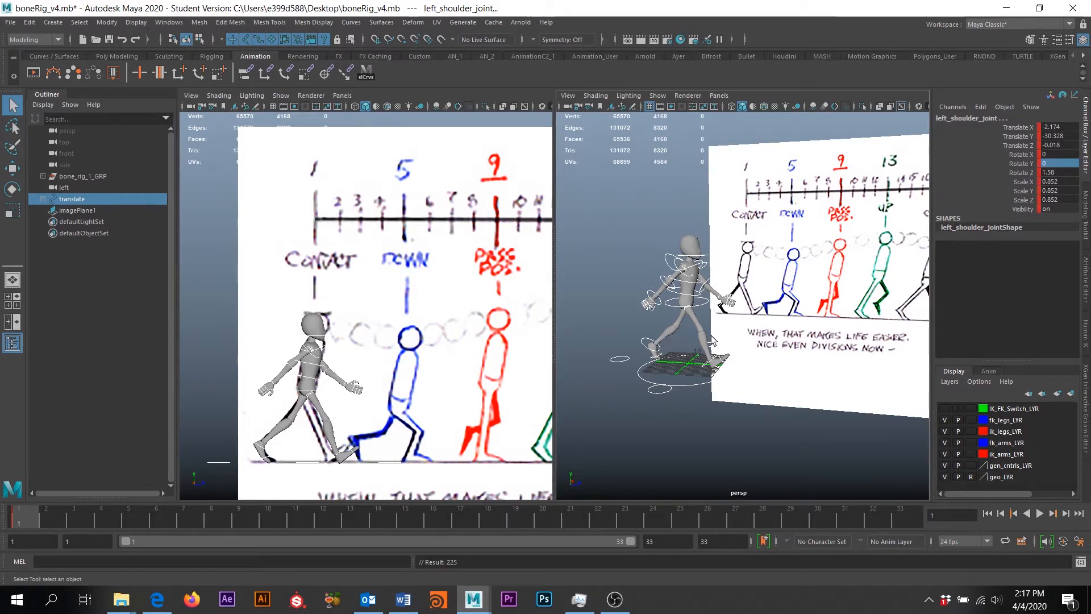
Move imagePlane1 along Z so the reference sits closer to the character
click(392, 175)
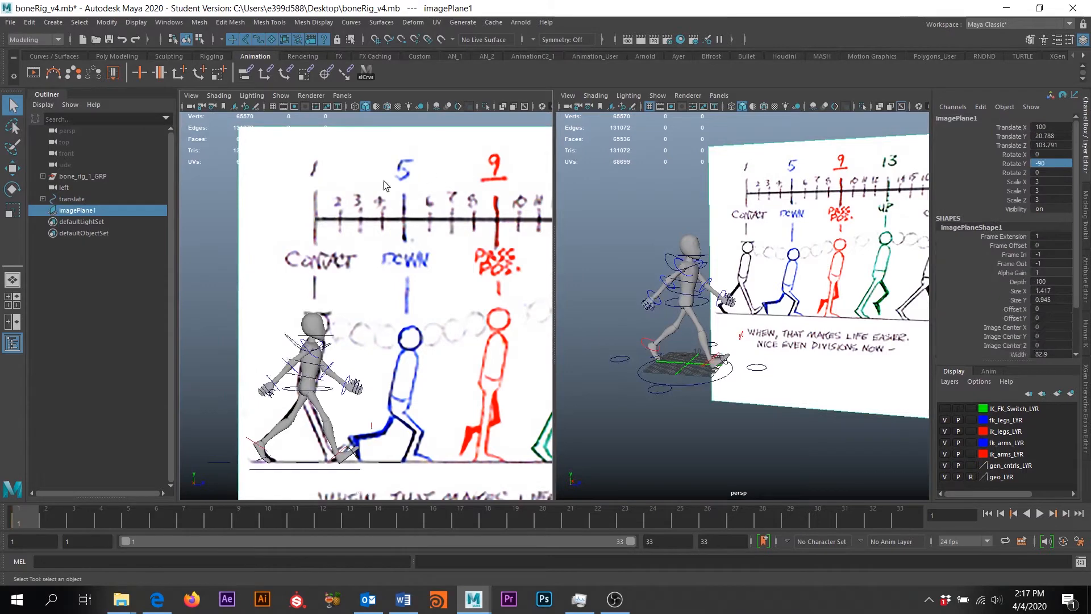
key(w)
scroll(398, 227, down, 1)
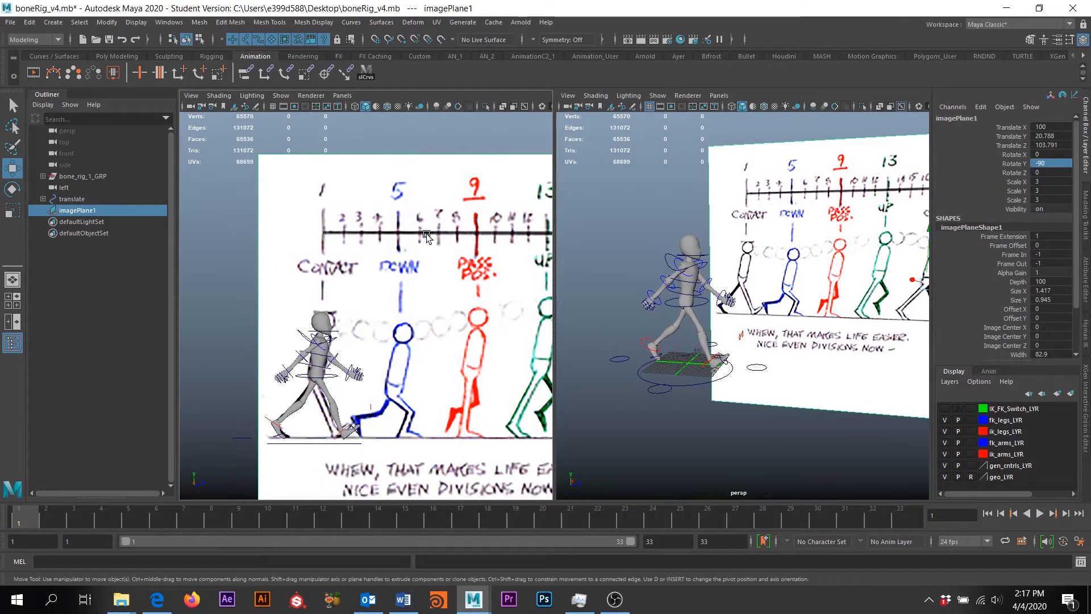
scroll(858, 287, up, 5)
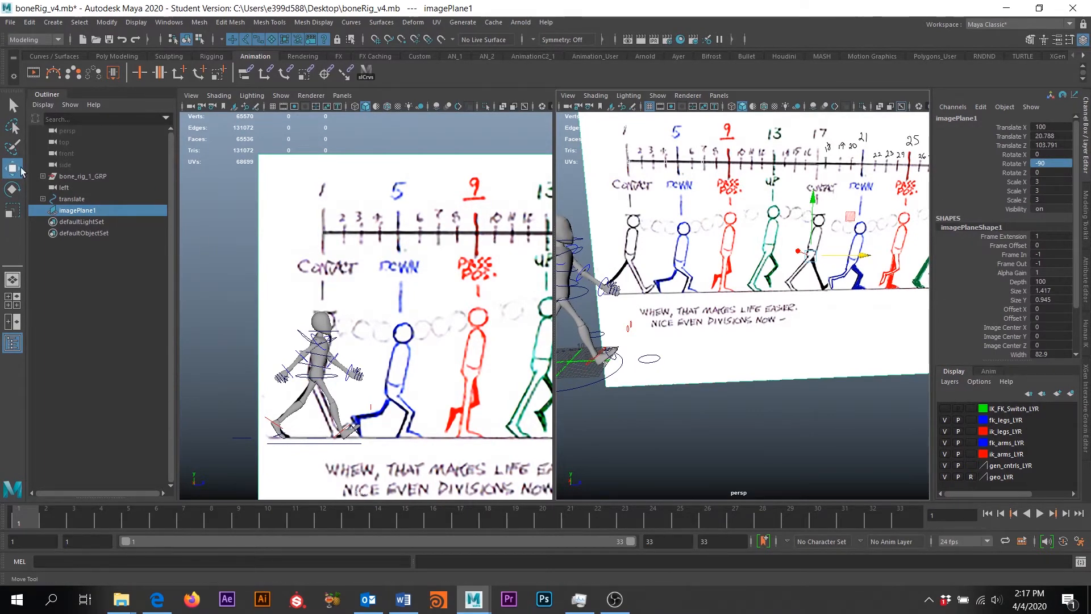
drag(869, 255, 820, 259)
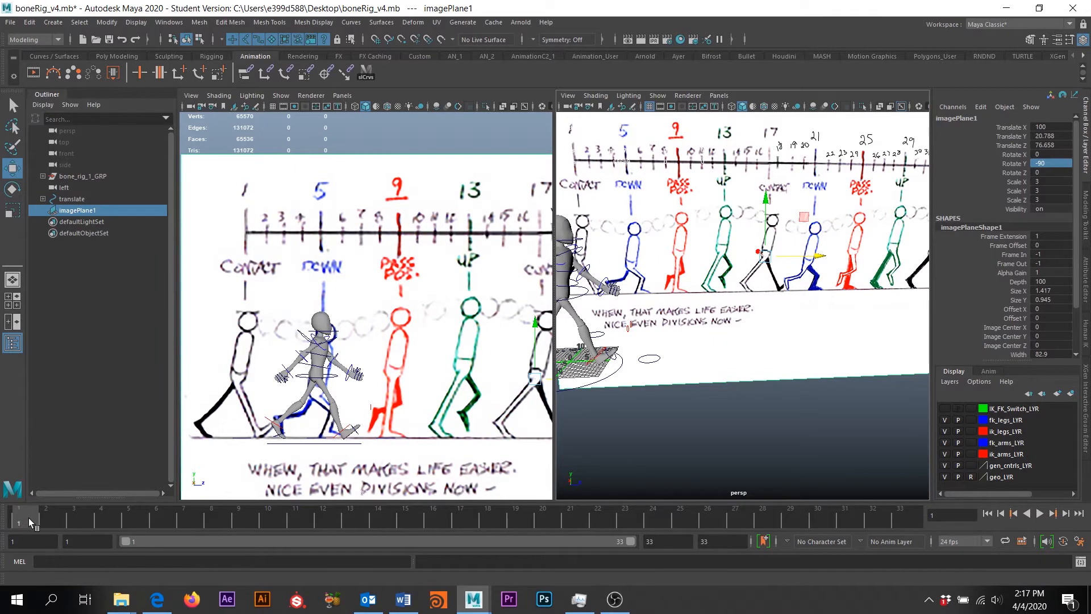
Go to frame 5, the down position, and reframe the perspective view on the rig
click(124, 520)
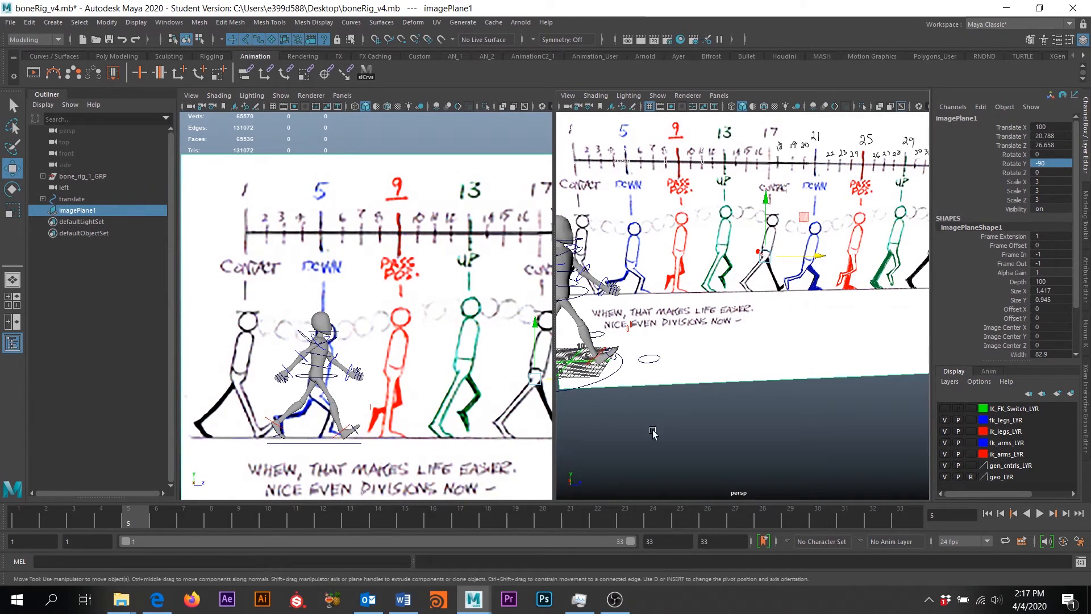
alt+middle_drag(666, 436, 753, 433)
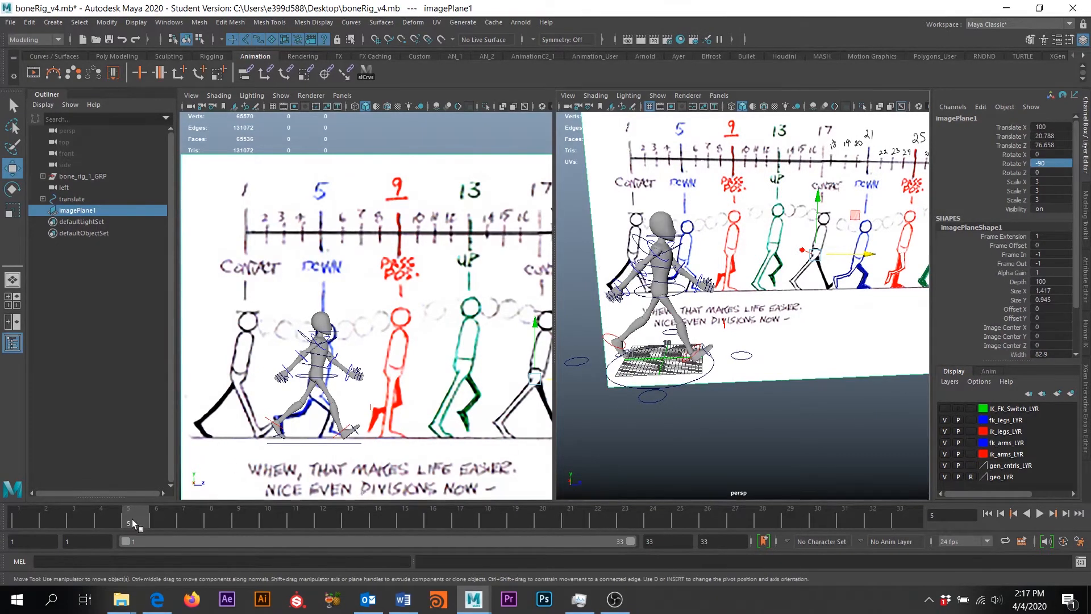
alt+drag(684, 411, 807, 388)
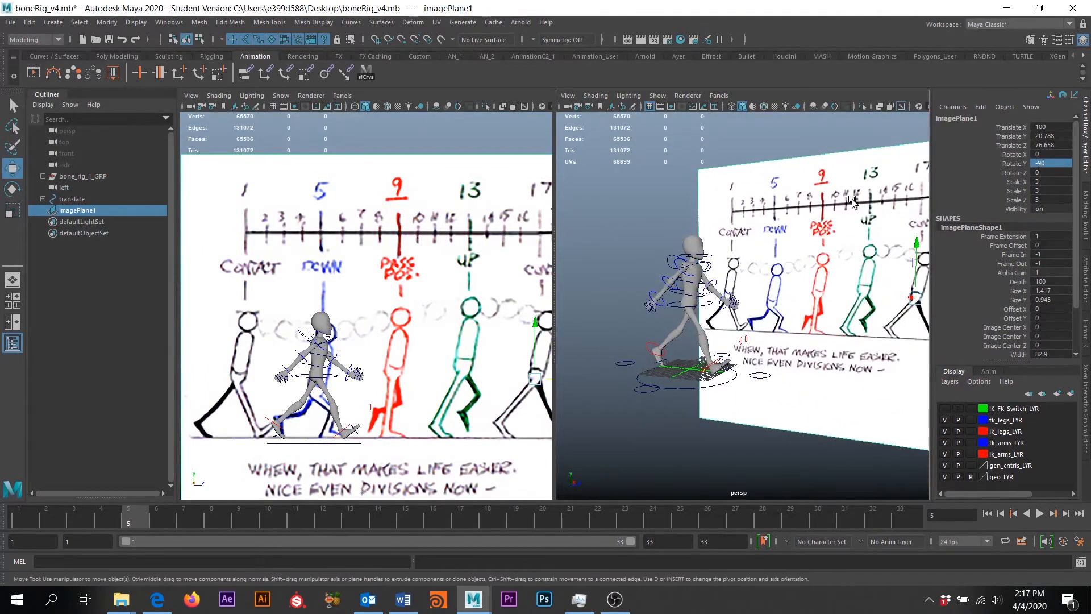
alt+drag(794, 238, 930, 301)
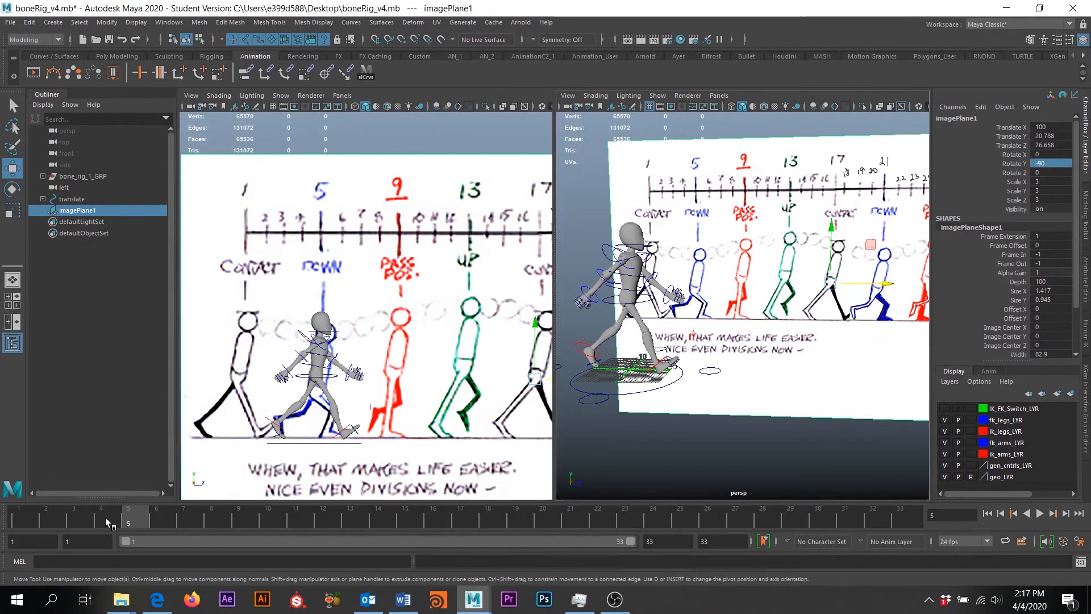
alt+drag(637, 326, 673, 371)
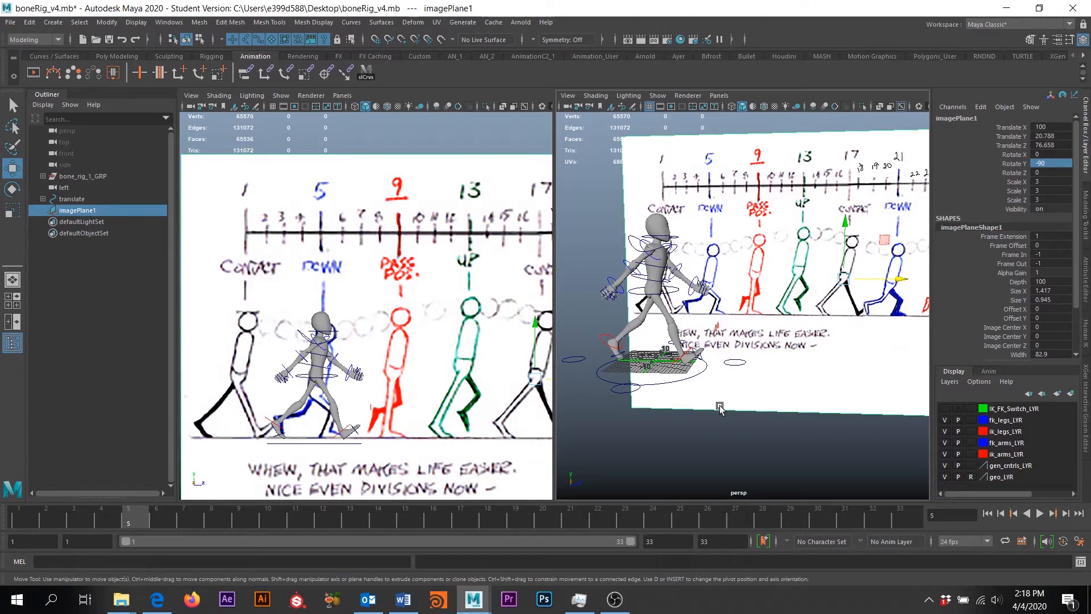
Select root_cntrl and drag it down to drop the hips
click(666, 381)
alt+drag(698, 426, 717, 425)
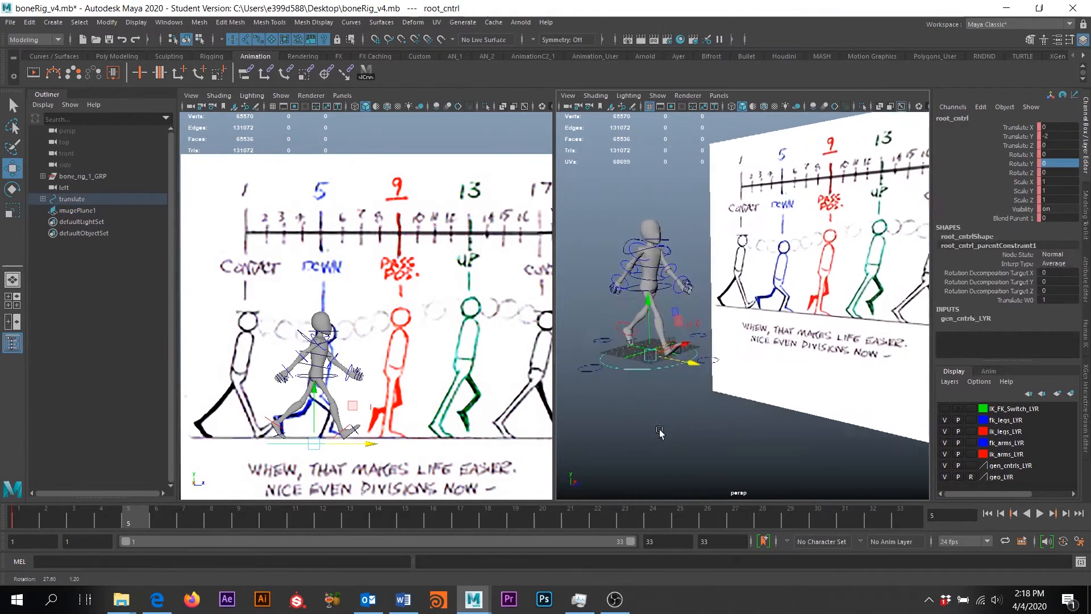
scroll(705, 415, down, 2)
scroll(680, 402, up, 1)
scroll(693, 369, up, 3)
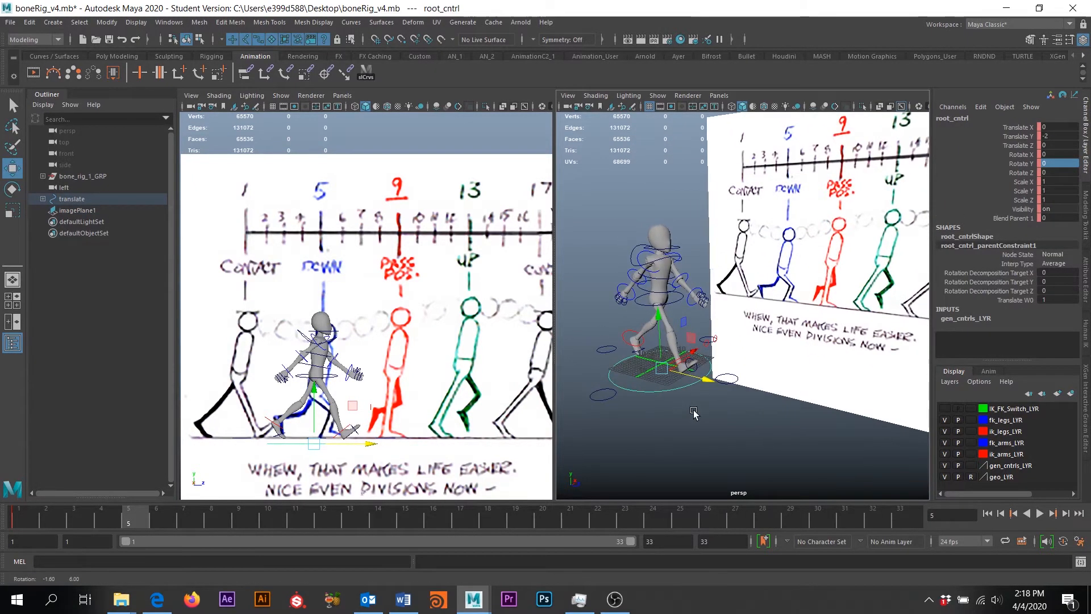
alt+middle_drag(704, 340, 715, 343)
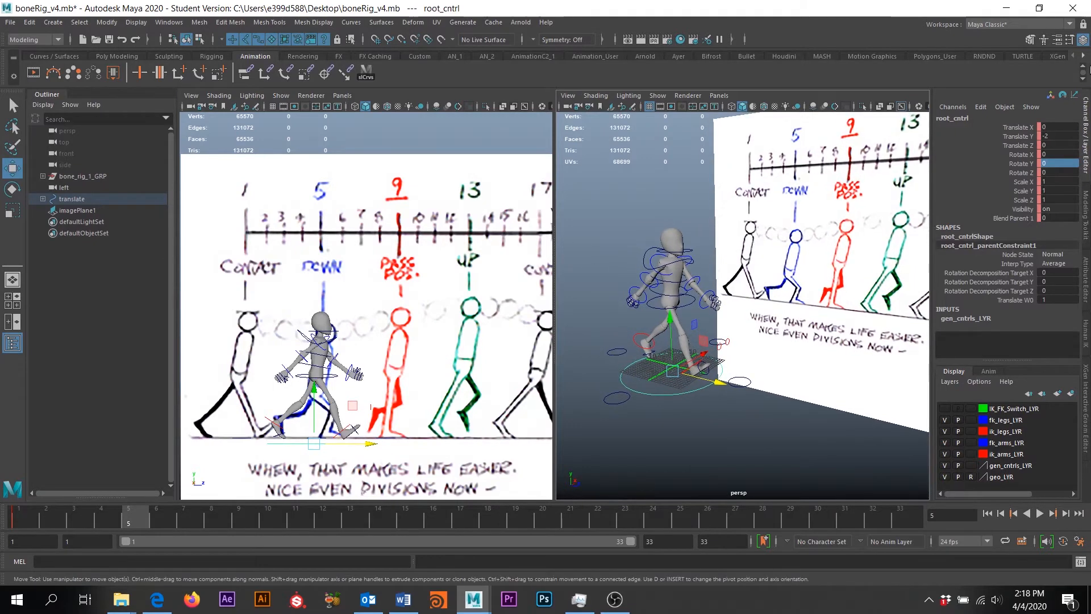
drag(676, 316, 676, 327)
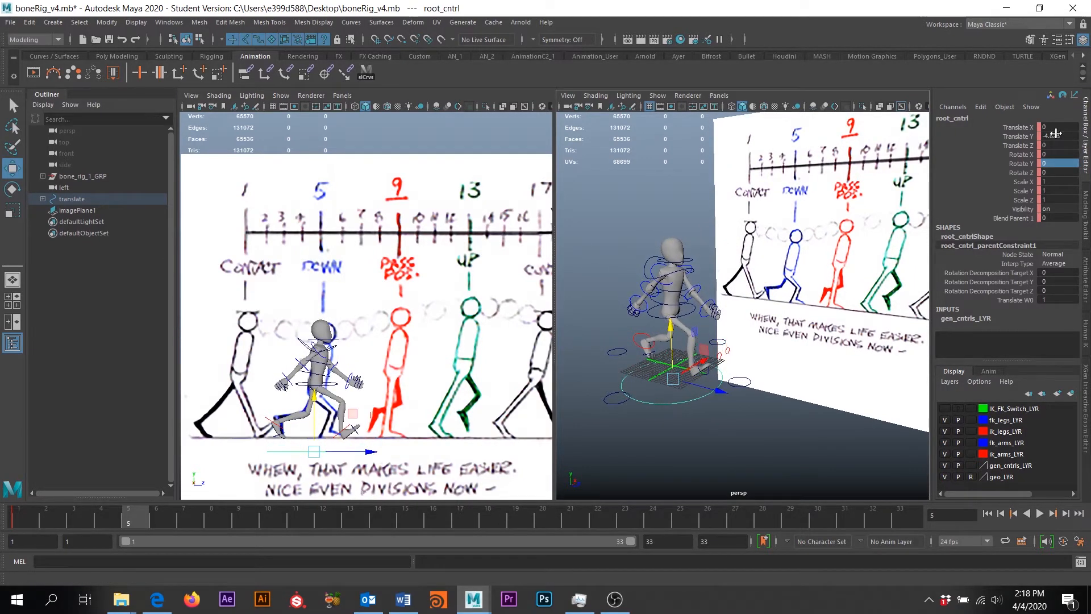
Set the root's Translate Y to -4, undoing the accidental key deletion
click(1052, 137)
text(-5)
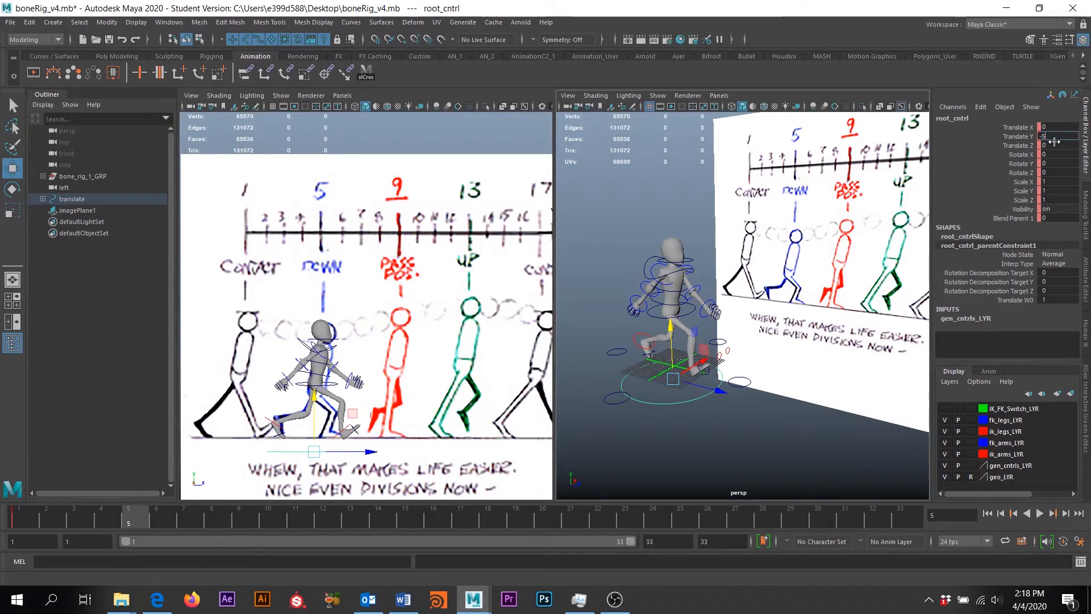
key(Return)
key(ctrl+z)
key(ctrl+z)
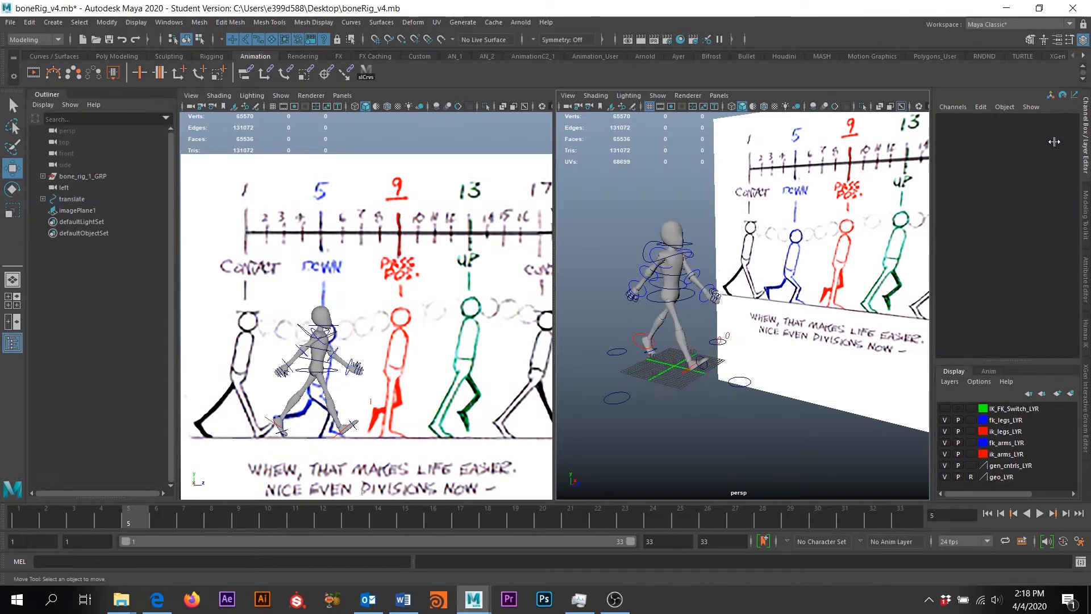
key(ctrl+z)
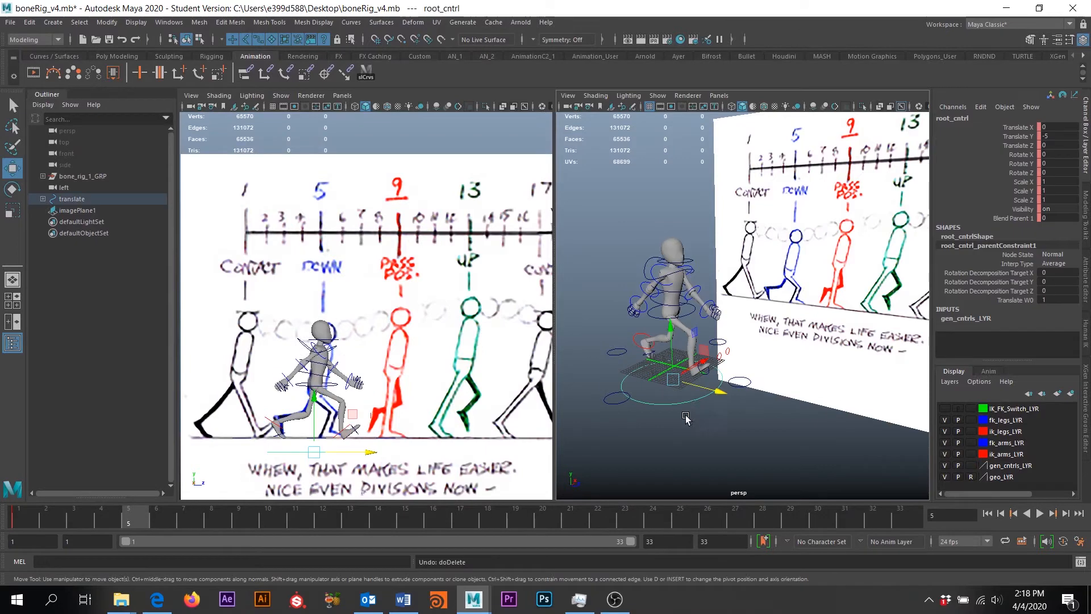
double_click(1064, 136)
text(-4)
key(Return)
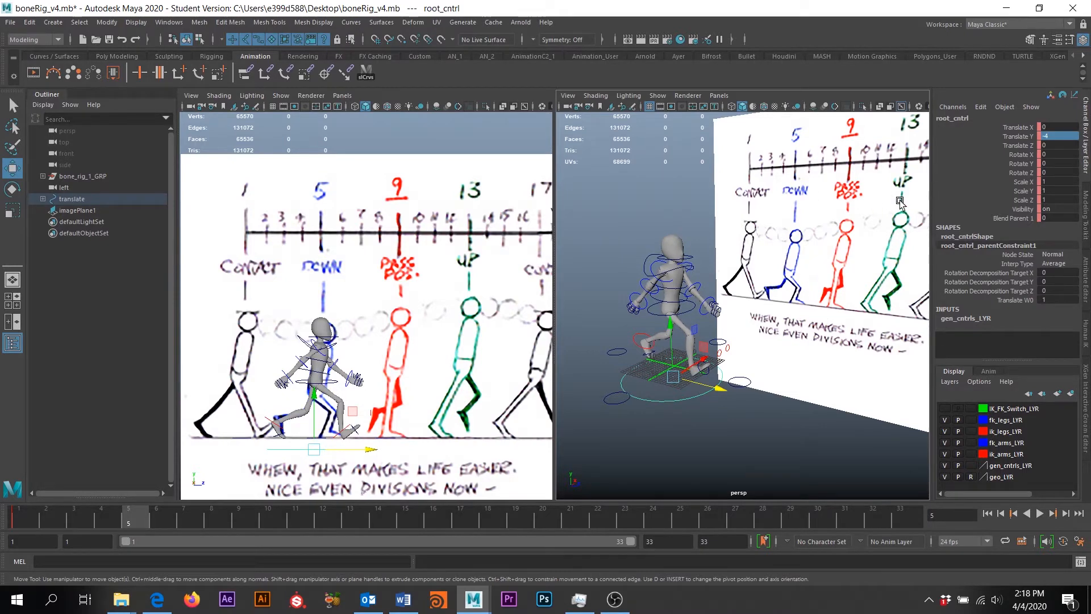
Shift the root sideways to Translate X -1, then deselect it
alt+drag(749, 282, 726, 372)
alt+middle_drag(726, 372, 735, 382)
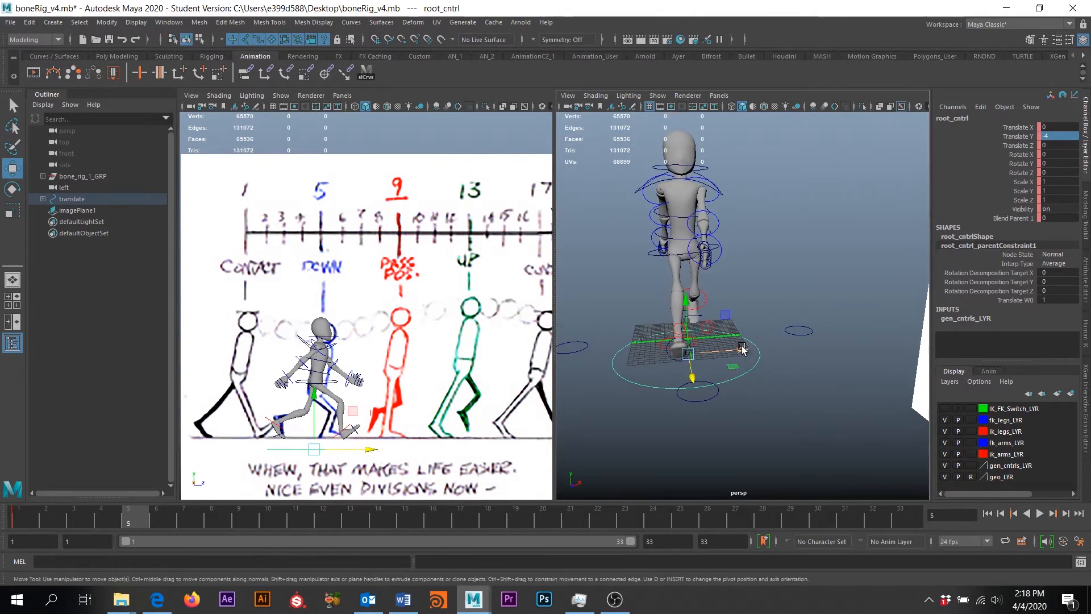
drag(742, 352, 673, 332)
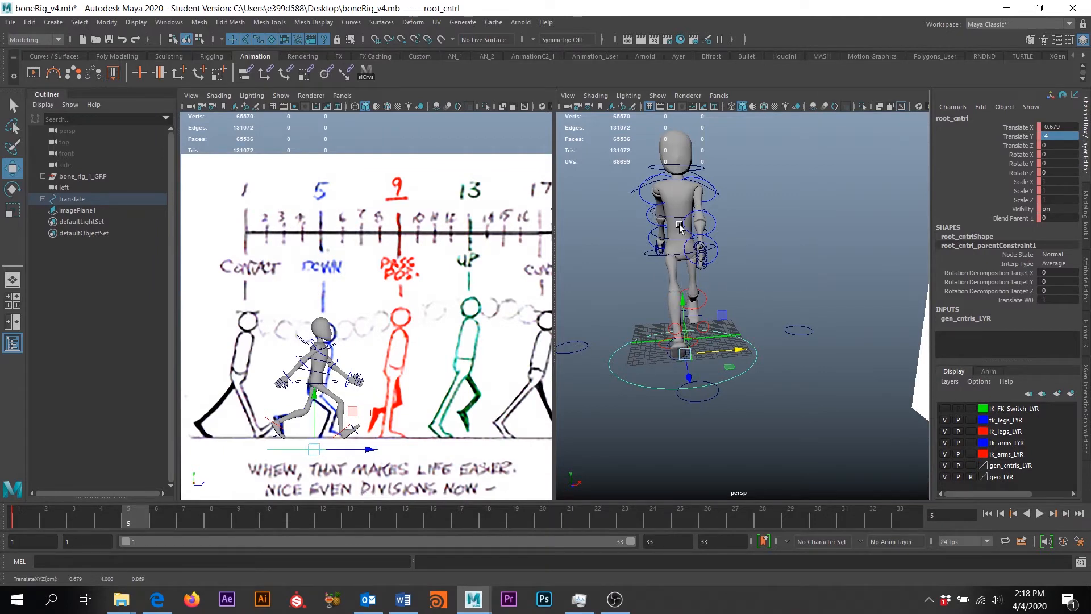
alt+drag(733, 352, 782, 365)
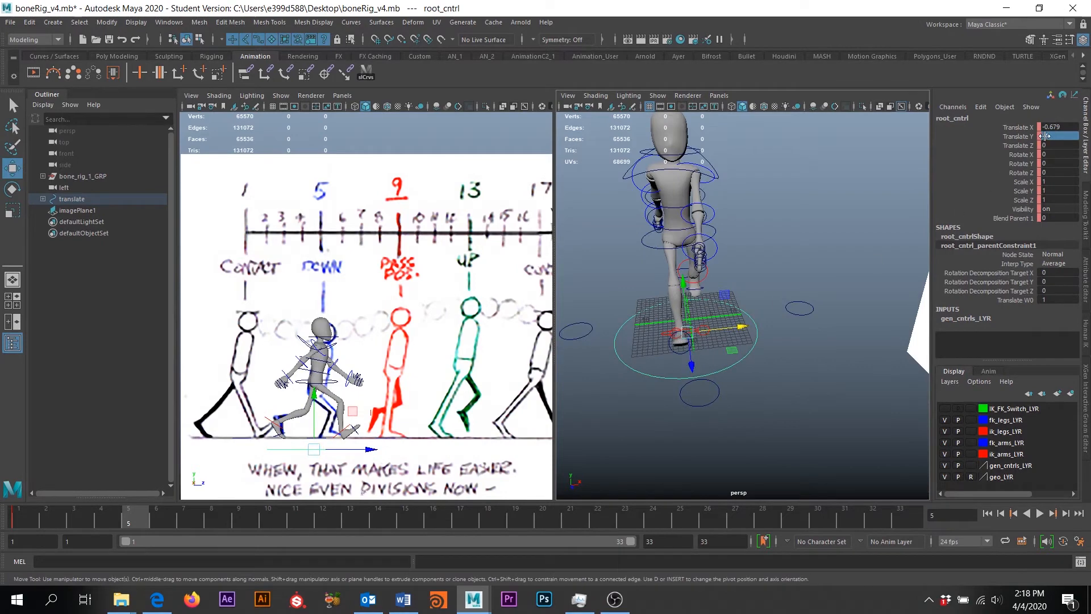
click(1057, 128)
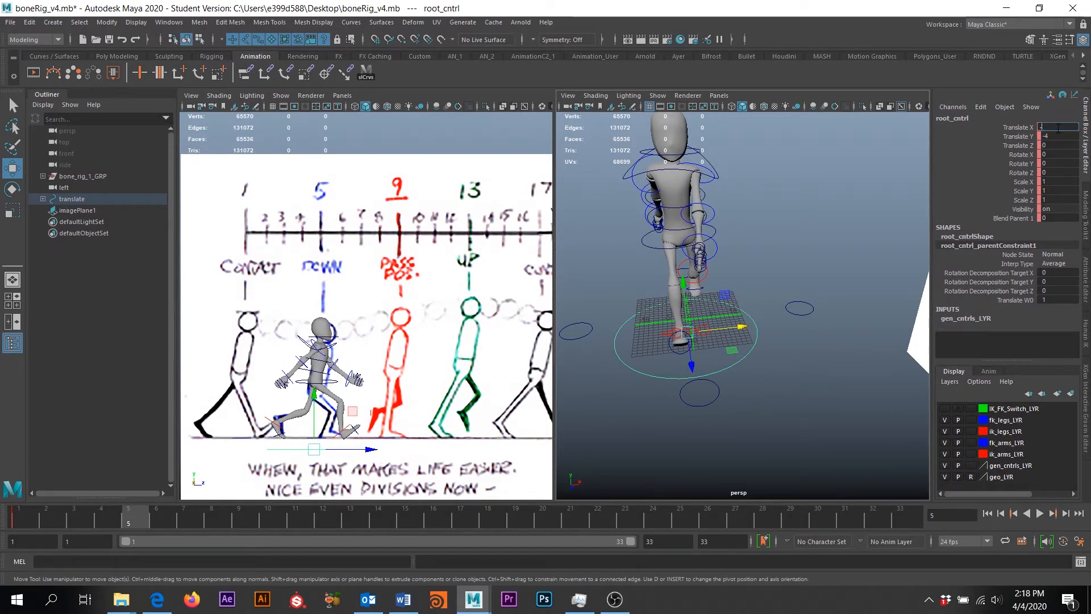
text(-1)
key(Return)
alt+drag(819, 239, 779, 332)
click(748, 357)
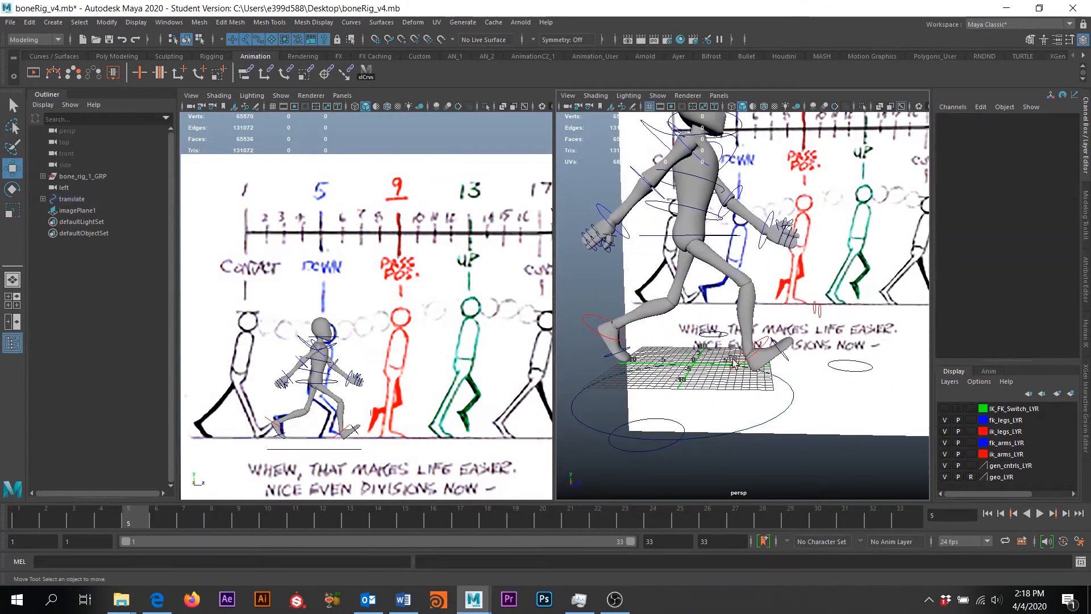
Reset the right ankle control's Rotate X to 0 and slide that foot back along Z
scroll(304, 365, up, 6)
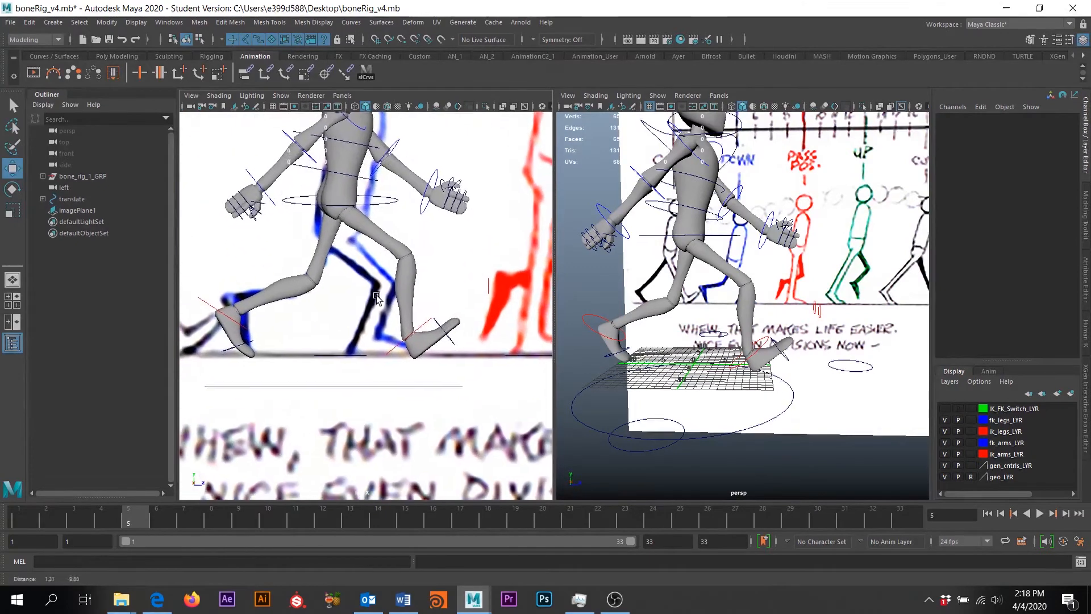
click(776, 369)
key(e)
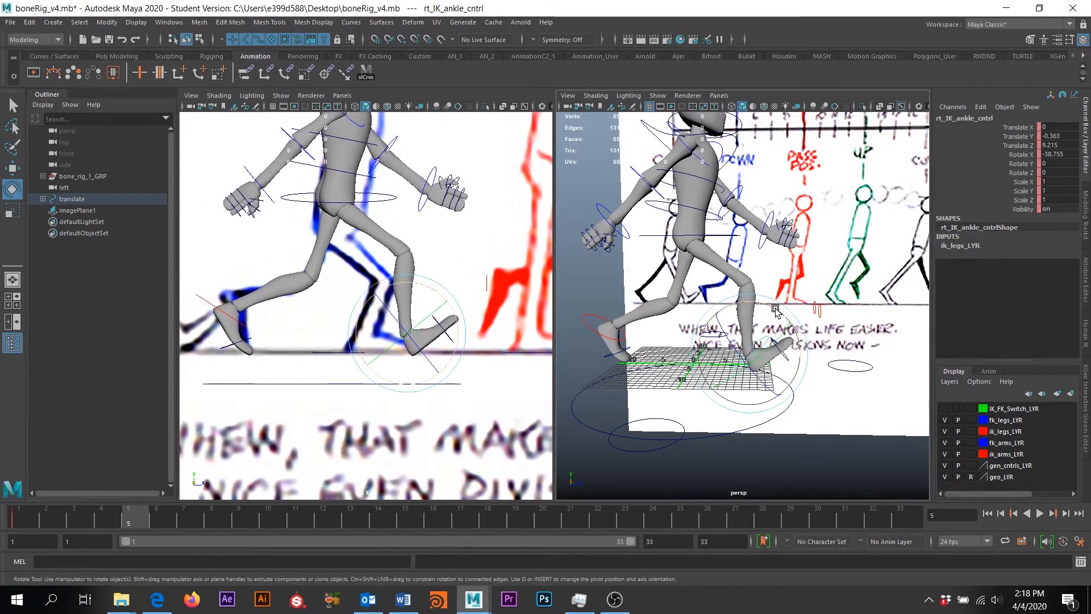
drag(776, 308, 803, 334)
click(1058, 154)
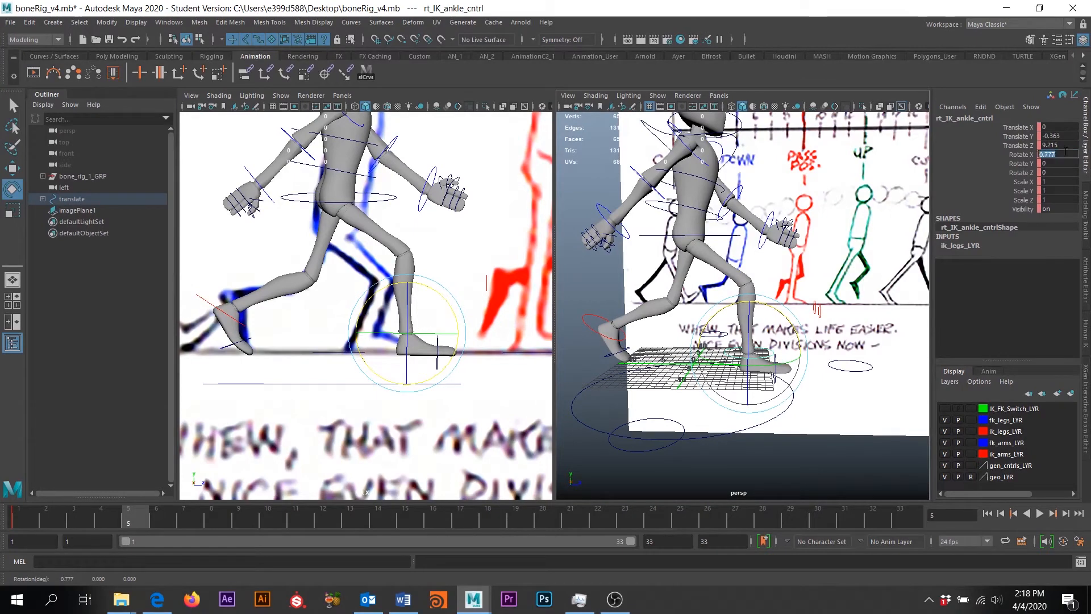
text(0)
key(Return)
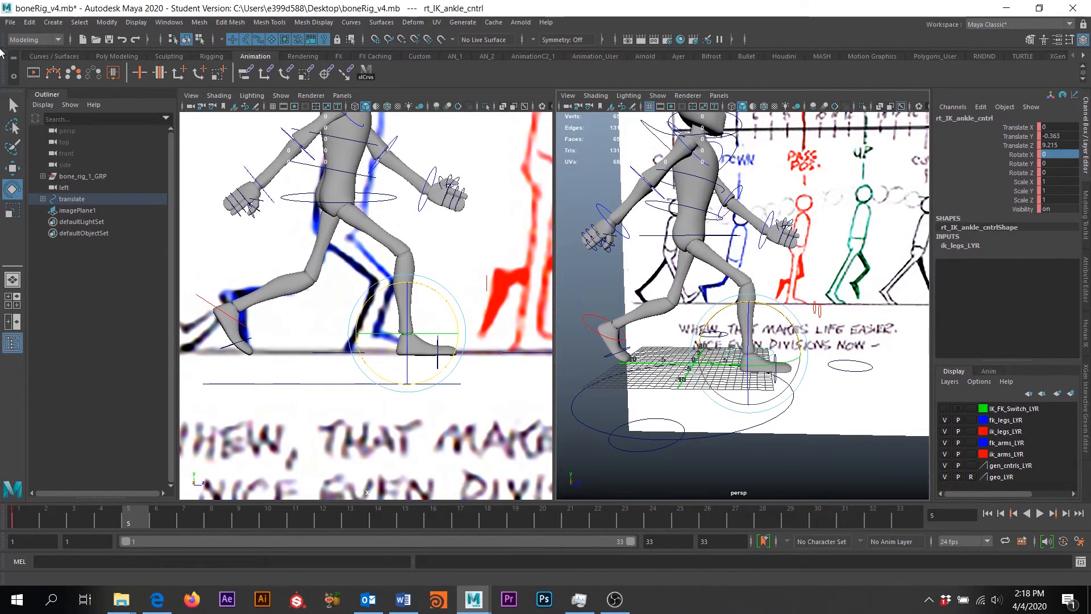
click(12, 169)
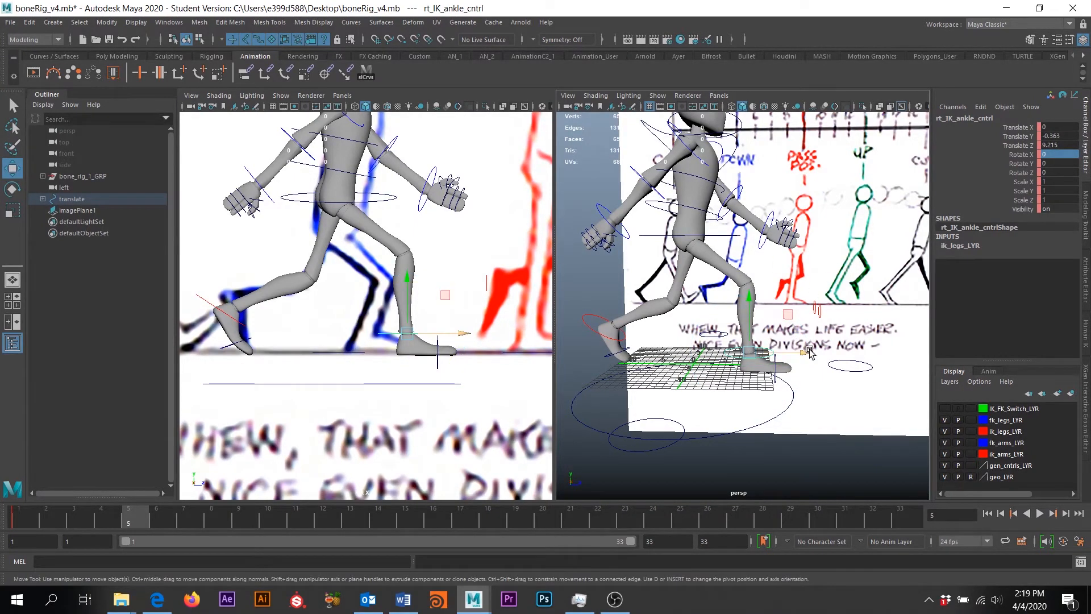
drag(806, 353, 763, 355)
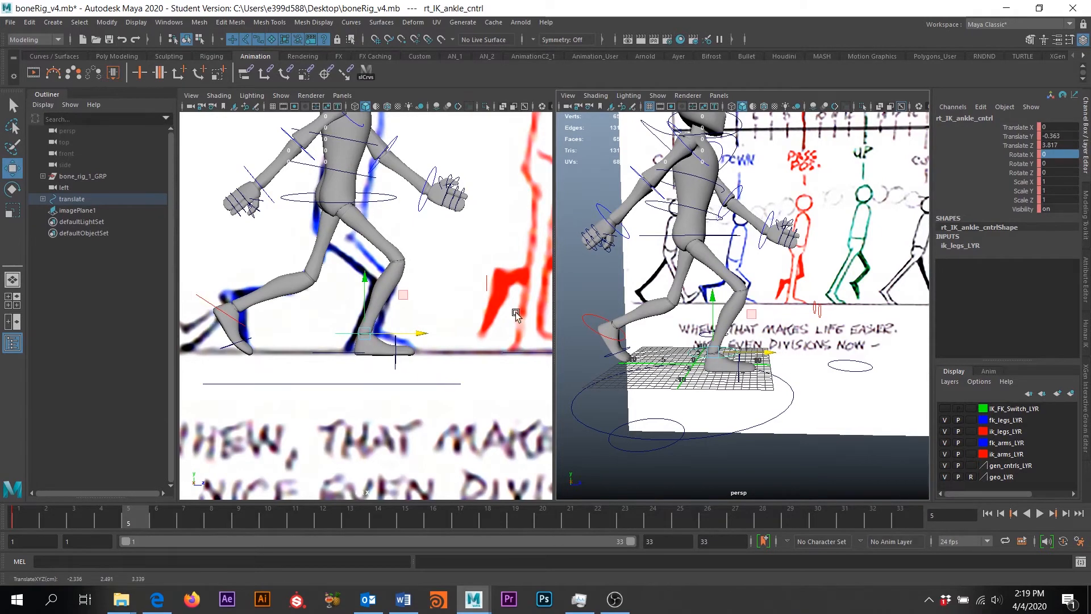
alt+middle_drag(450, 311, 498, 329)
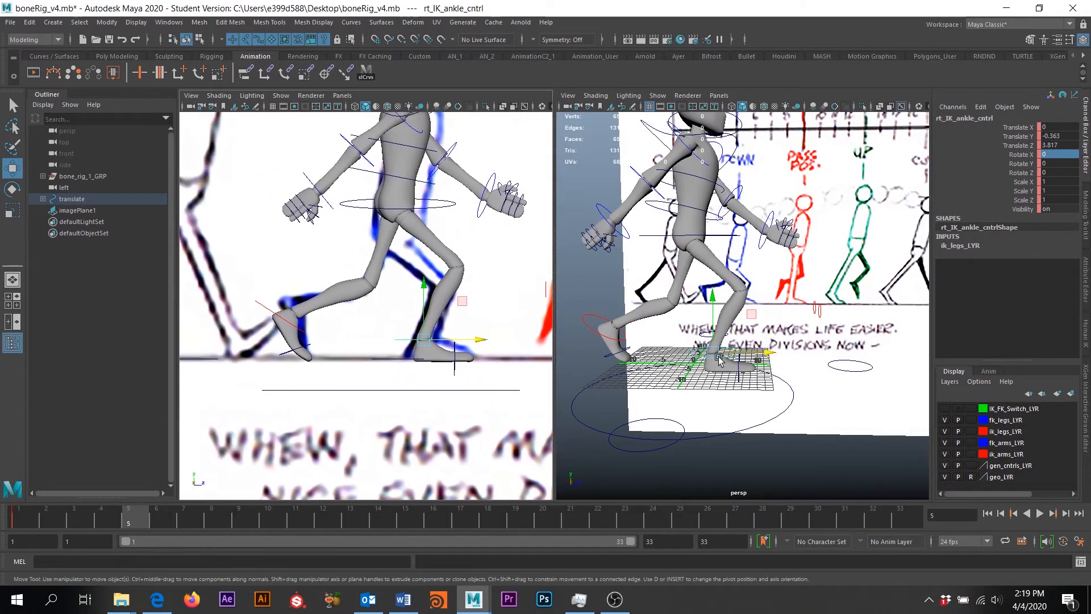
Straighten lft_toe_cntrl back to Rotate X 0
click(630, 353)
click(1057, 155)
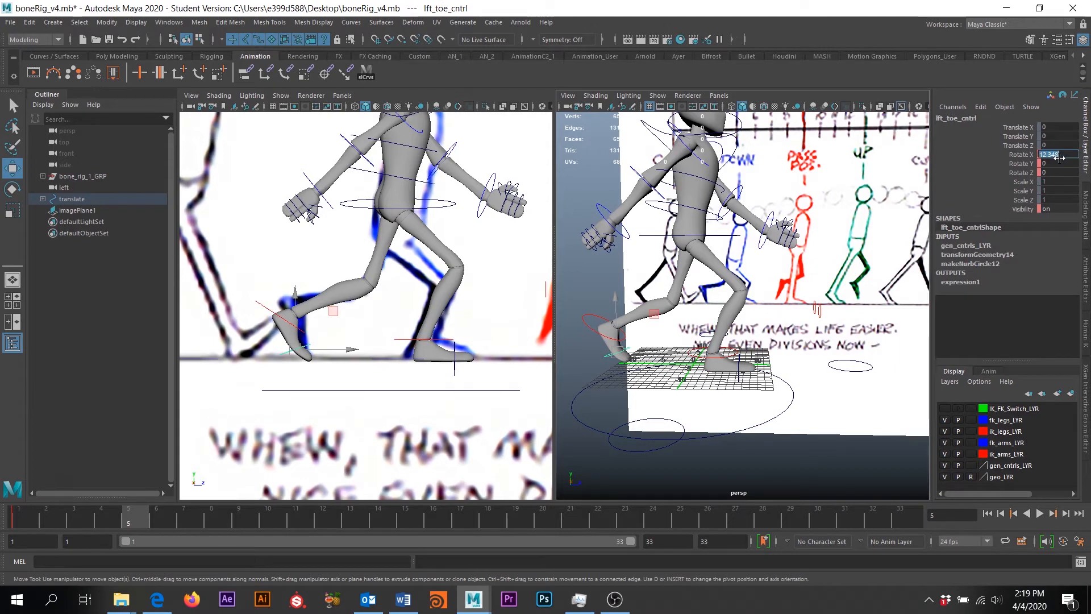
key(Return)
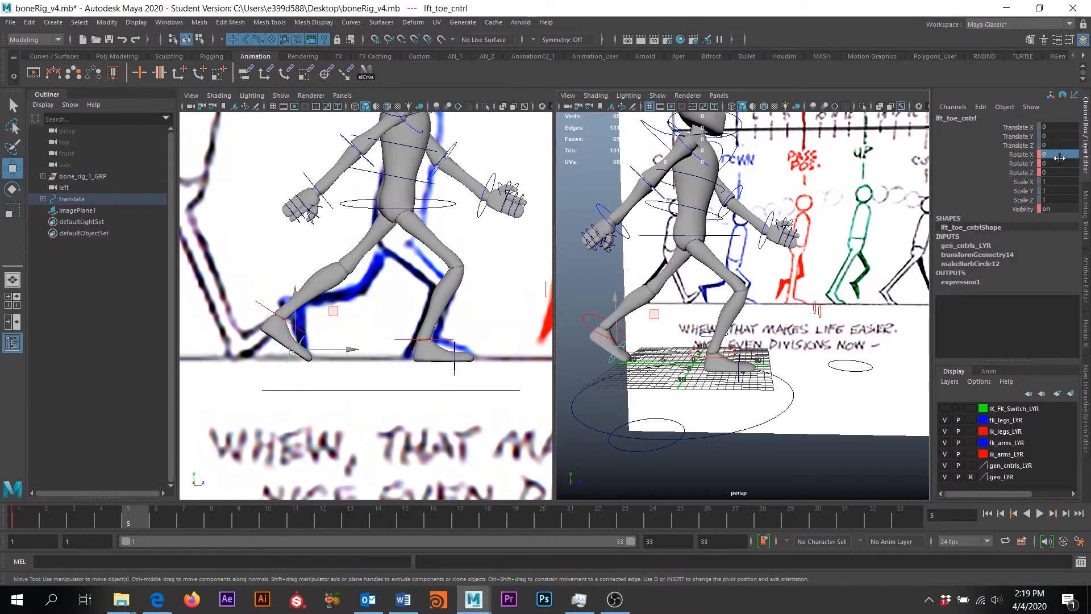
Tip lft_IK_ankle_cntrl to Rotate X 64.372 and lift it to Translate Y 4.151, Z -11.879
click(264, 312)
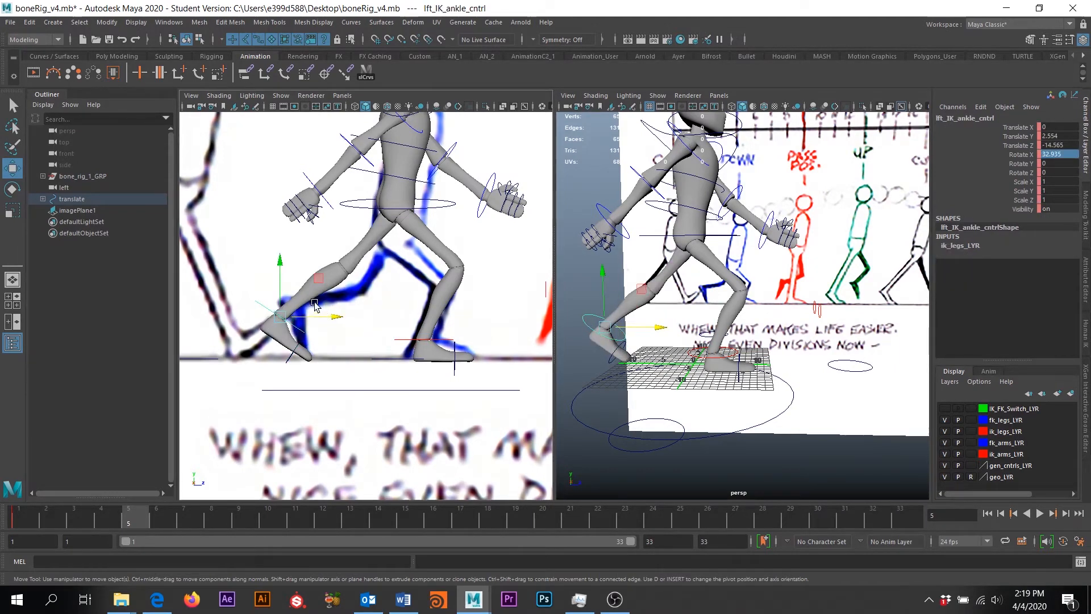
key(e)
drag(316, 283, 328, 307)
key(w)
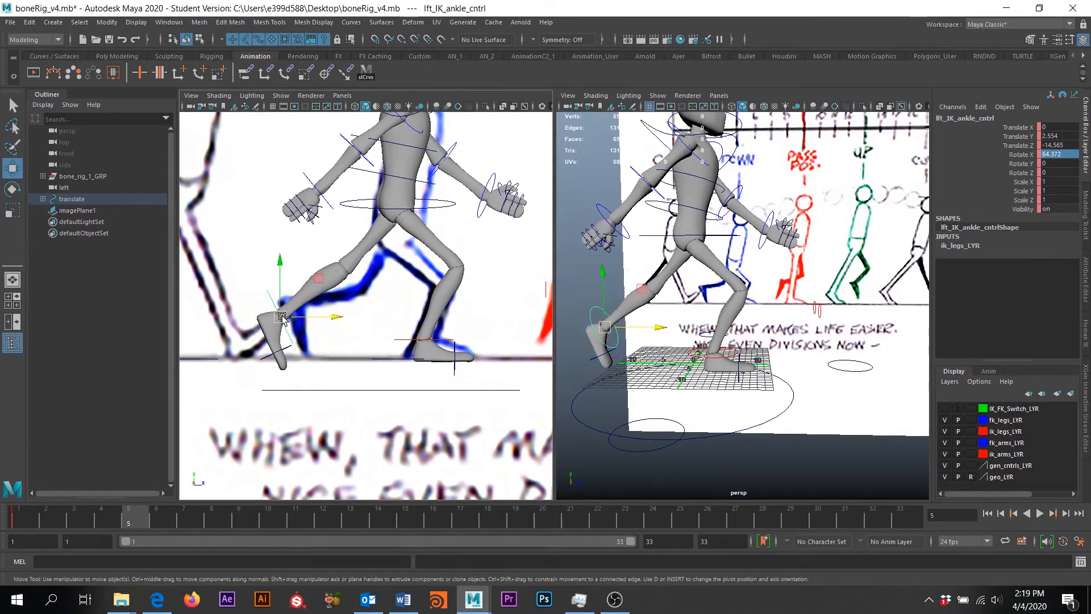
middle_drag(318, 282, 340, 269)
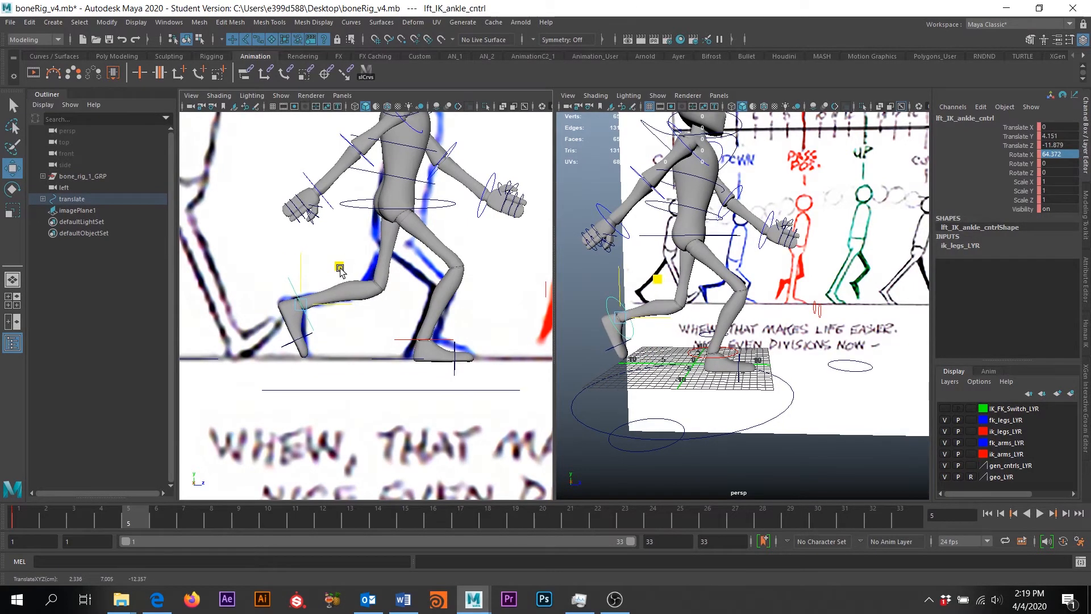
alt+middle_drag(462, 246, 467, 284)
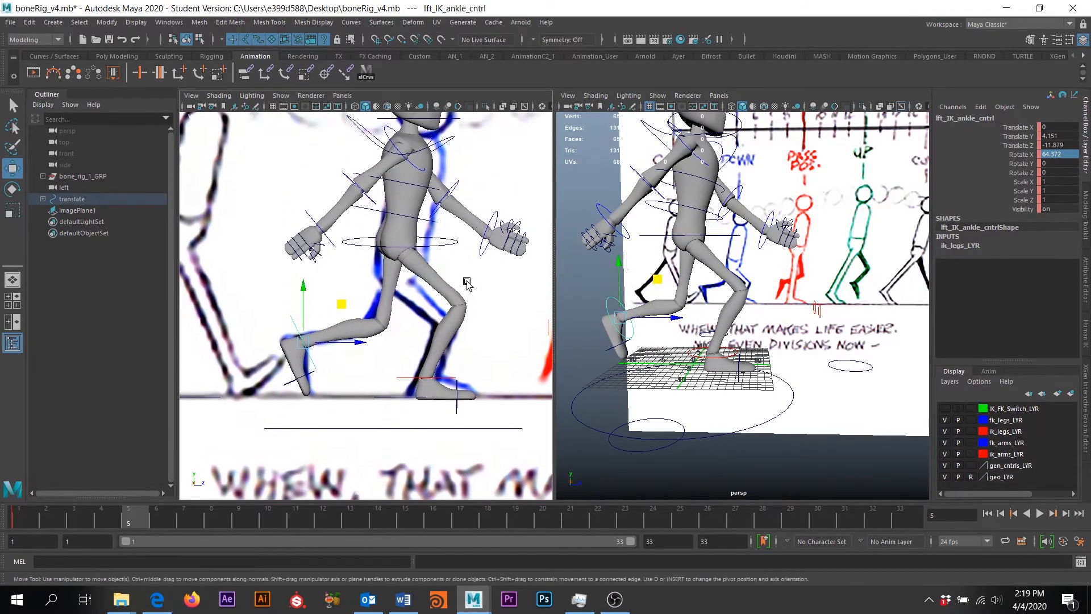
alt+drag(786, 365, 693, 284)
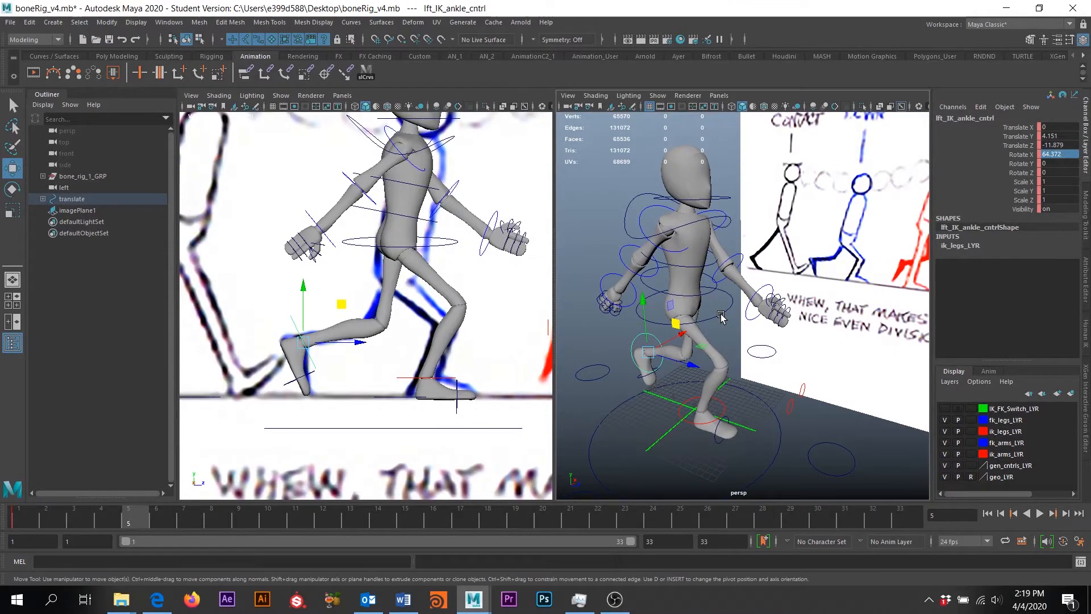
Select hip_cntrl and set its Rotate Y to 10
click(721, 317)
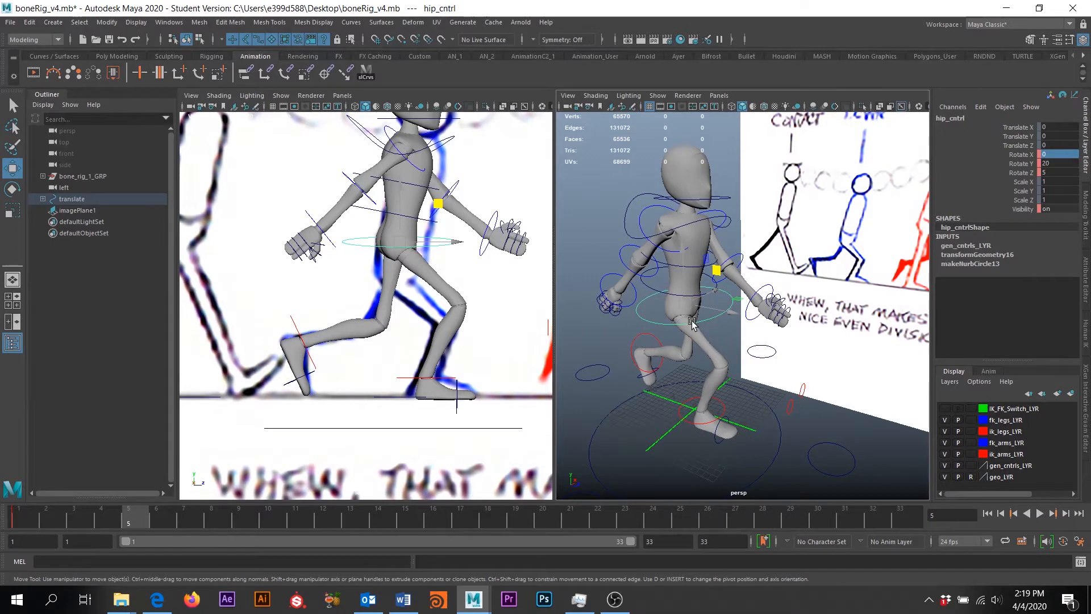
key(e)
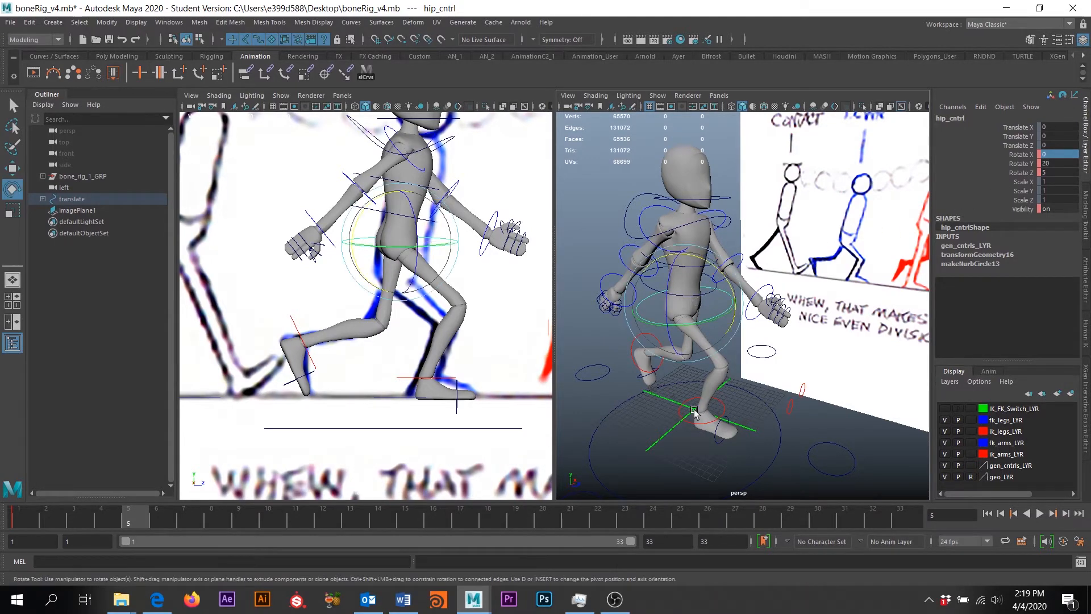
alt+drag(753, 401, 728, 396)
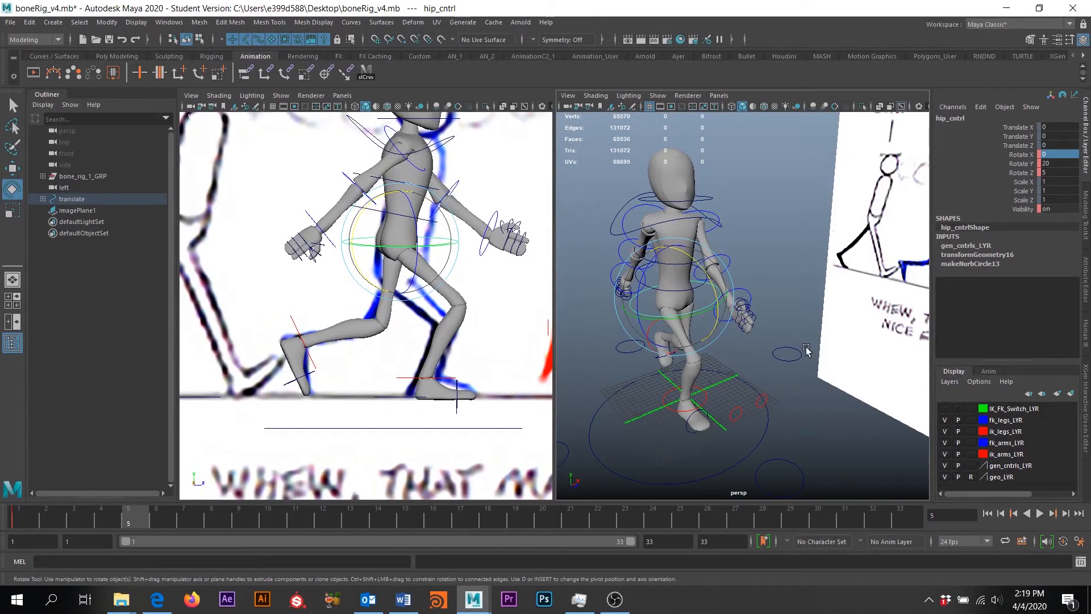
double_click(1058, 164)
text(10)
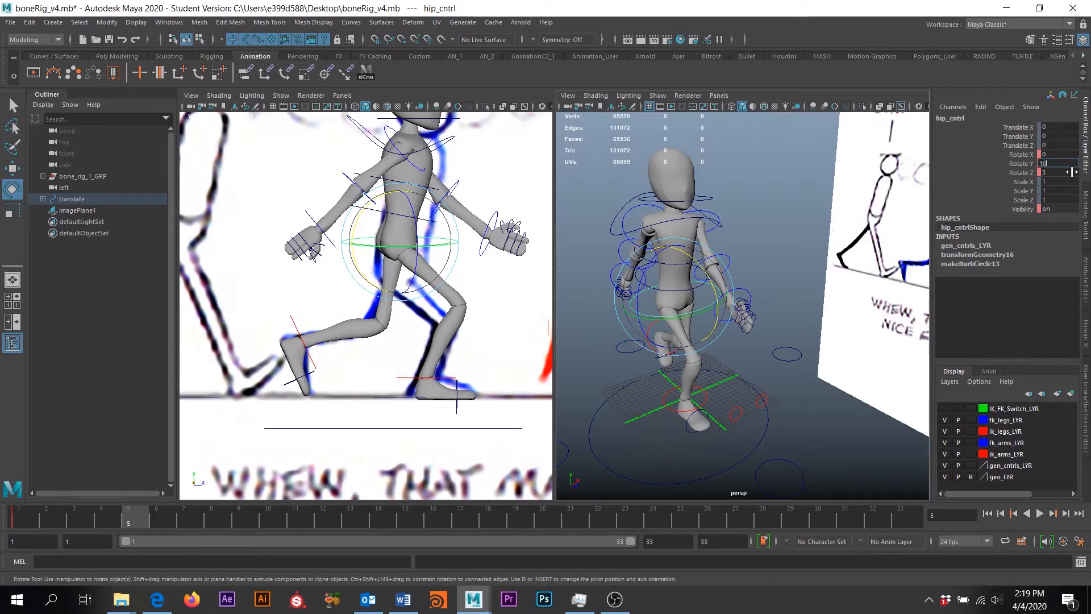
key(Return)
Set the hip's Rotate Z to -4, undoing the stray freehand rotations
alt+drag(871, 285, 665, 304)
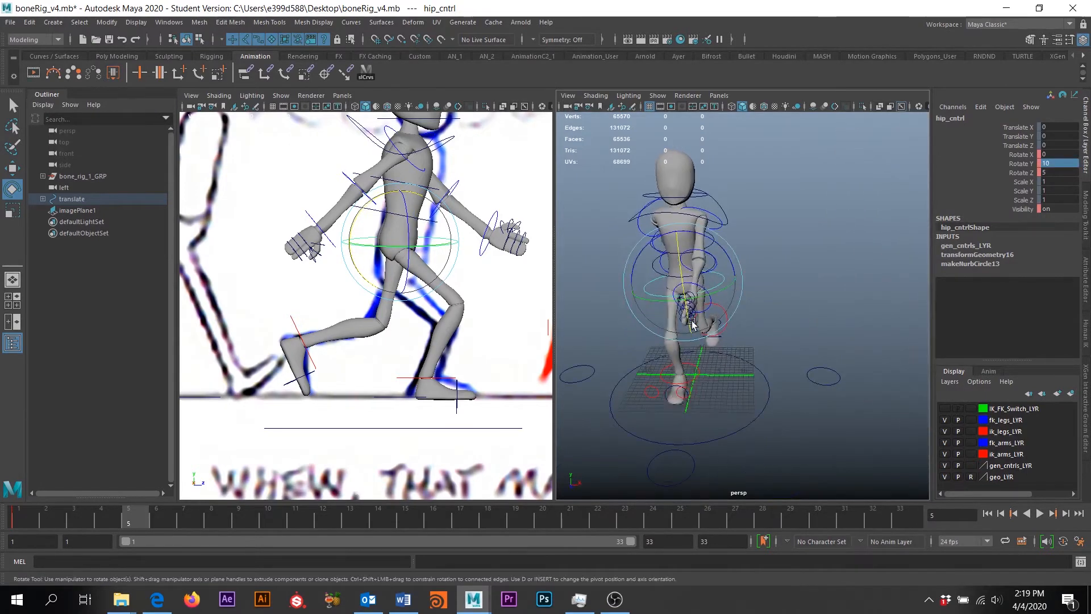
alt+drag(731, 352, 753, 345)
key(ctrl+z)
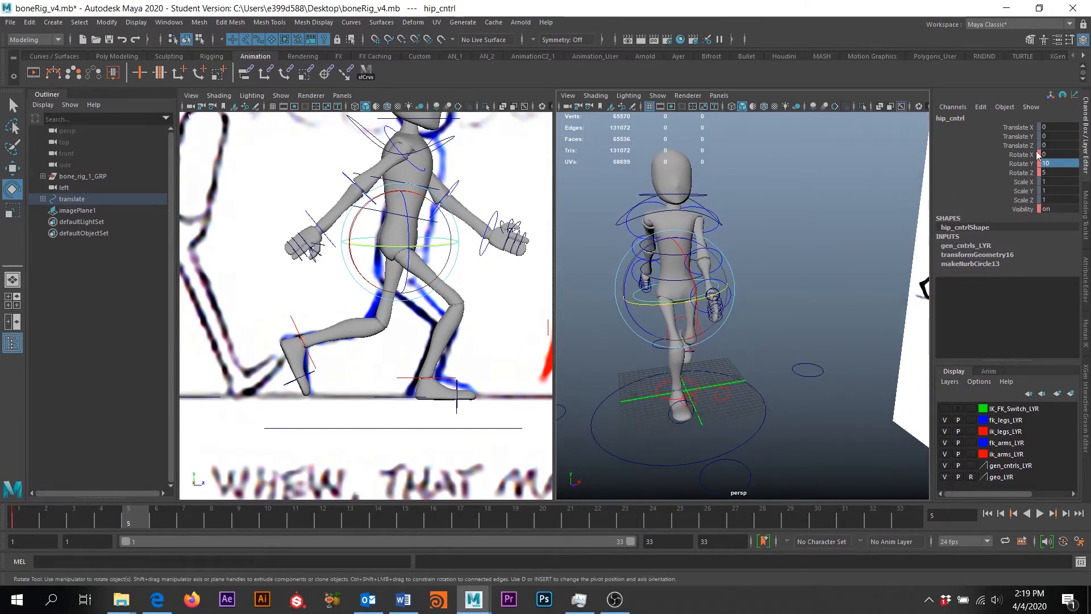
drag(637, 270, 638, 259)
drag(635, 262, 661, 297)
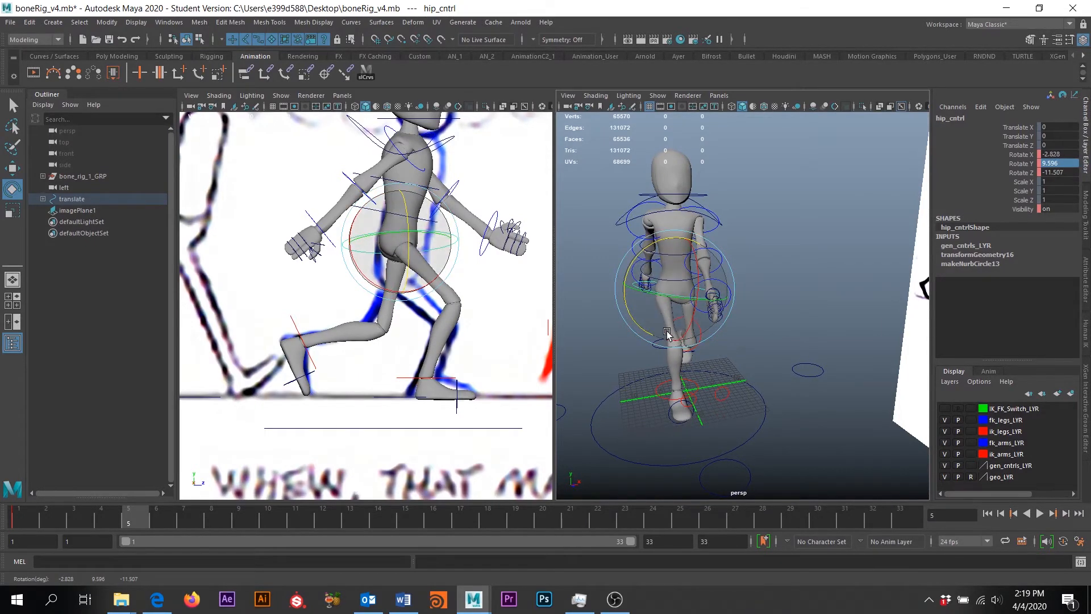
key(ctrl+z)
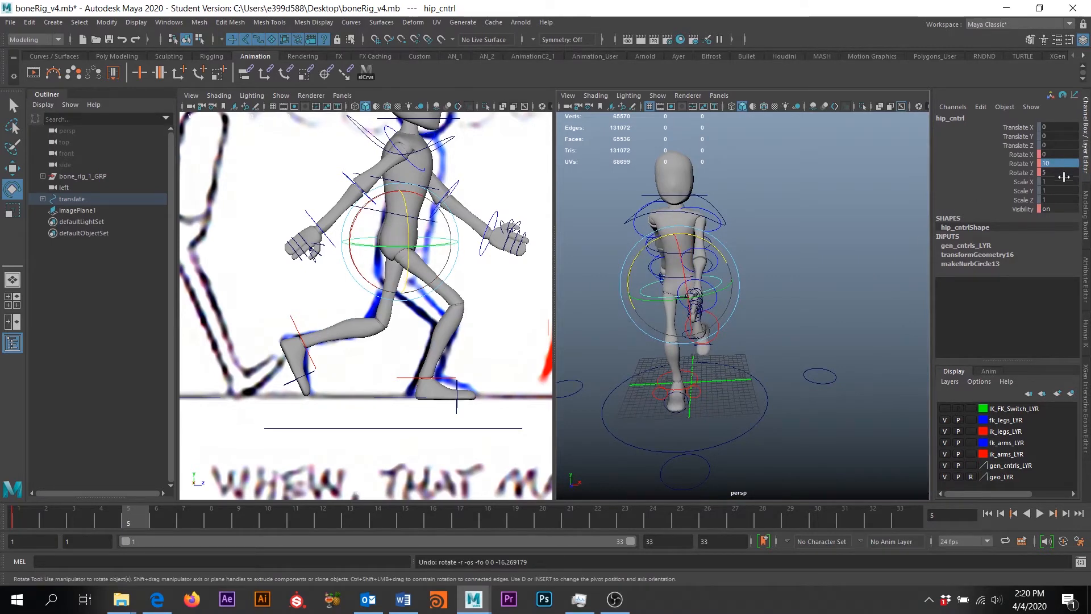
double_click(1051, 172)
text(-4)
key(Return)
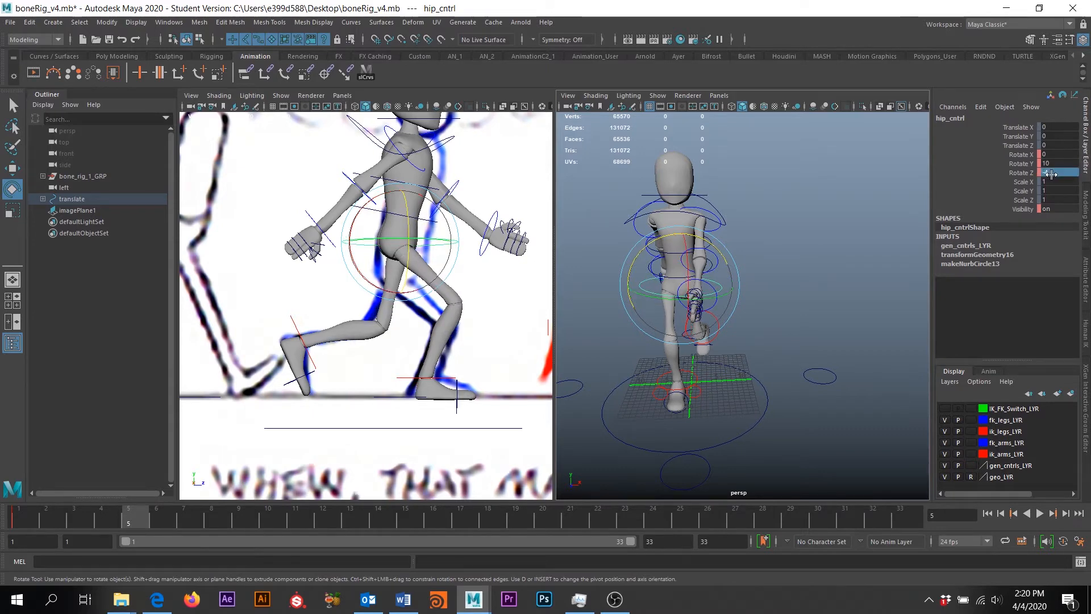
Swing rt_FK_shoulder_cntrl down to Rotate Y -18.813
scroll(688, 319, up, 5)
alt+drag(688, 318, 648, 342)
alt+drag(628, 271, 711, 300)
scroll(768, 270, up, 3)
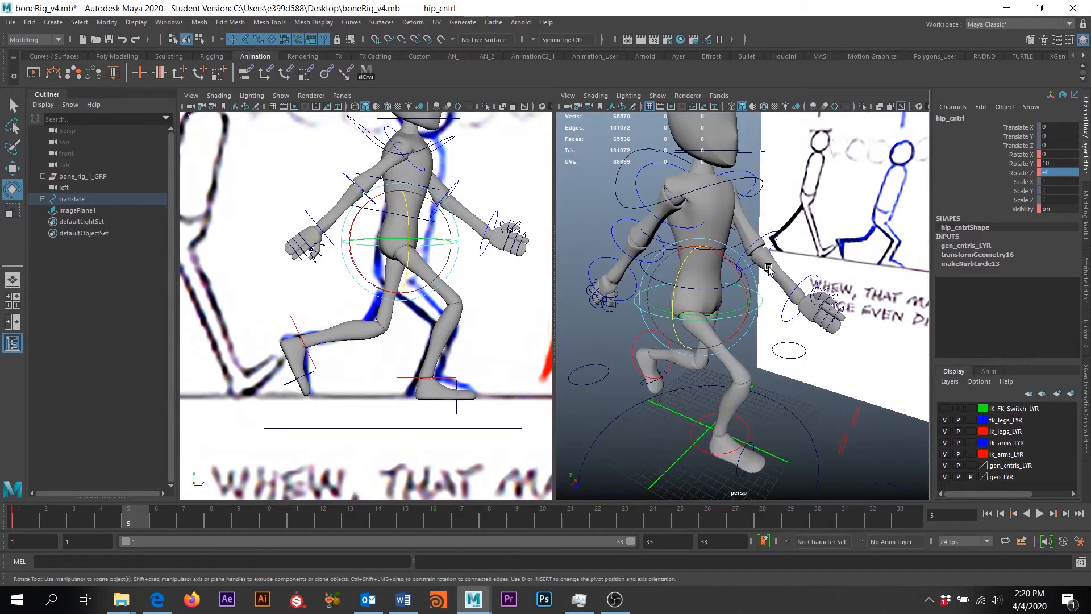
alt+drag(812, 305, 810, 272)
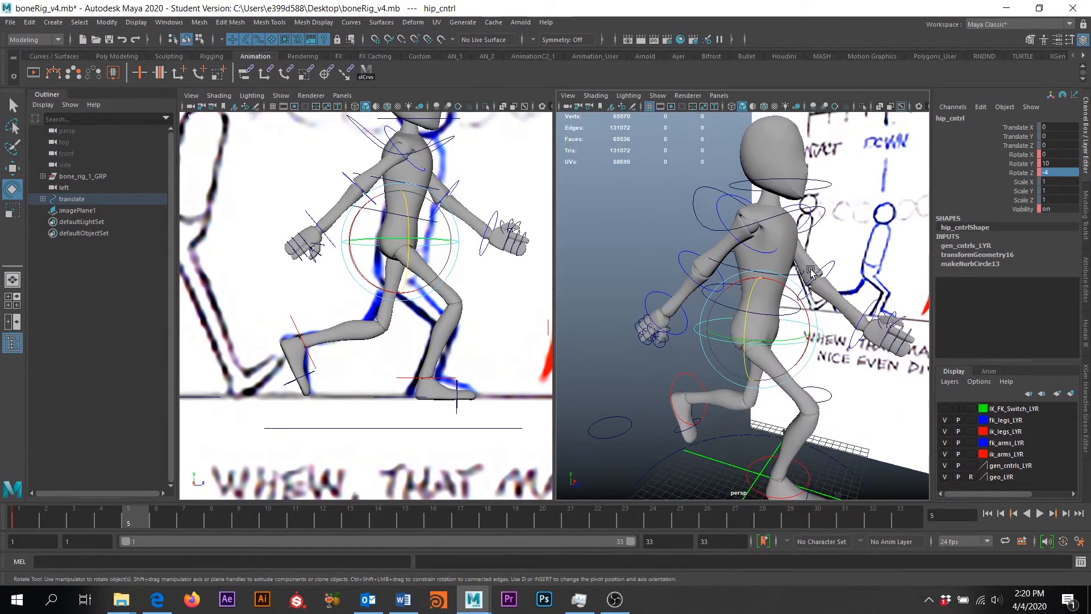
click(716, 215)
drag(791, 196, 796, 222)
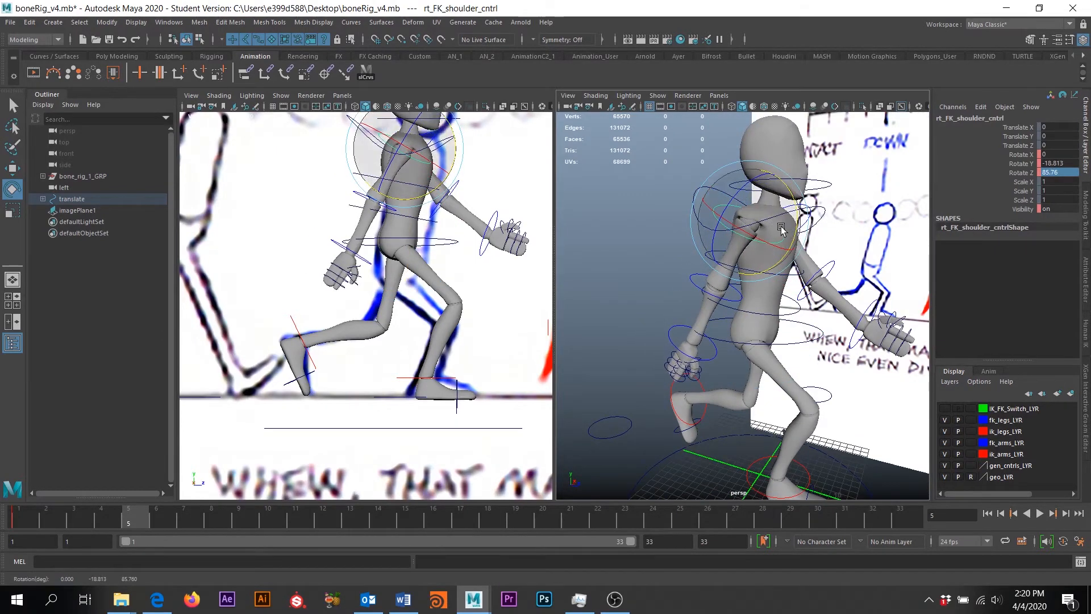
Turn the right FK wrist and bend the right FK elbow a little
click(364, 262)
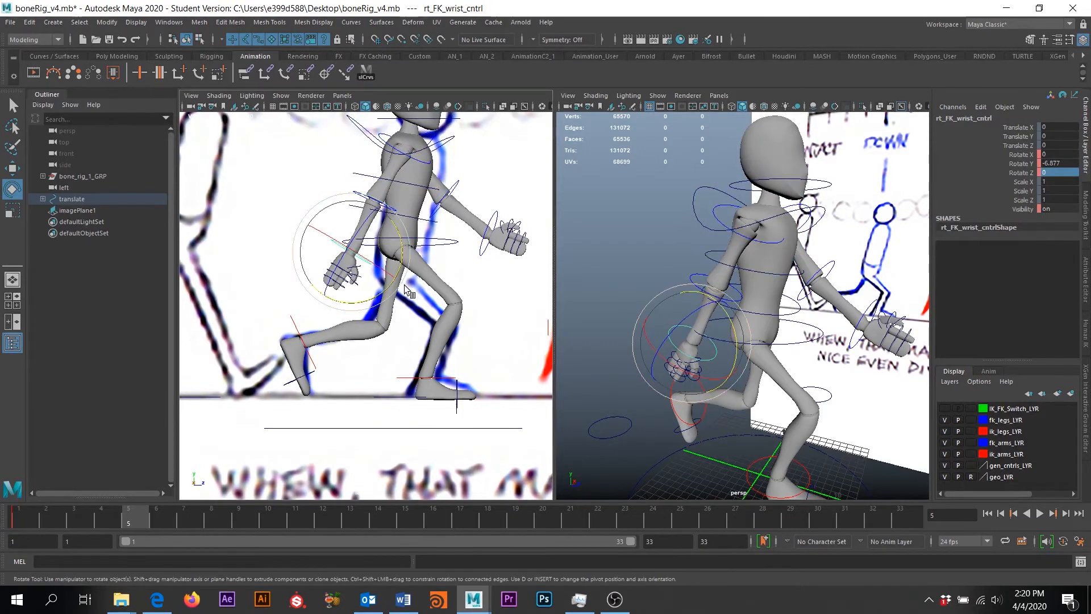
drag(404, 268, 406, 253)
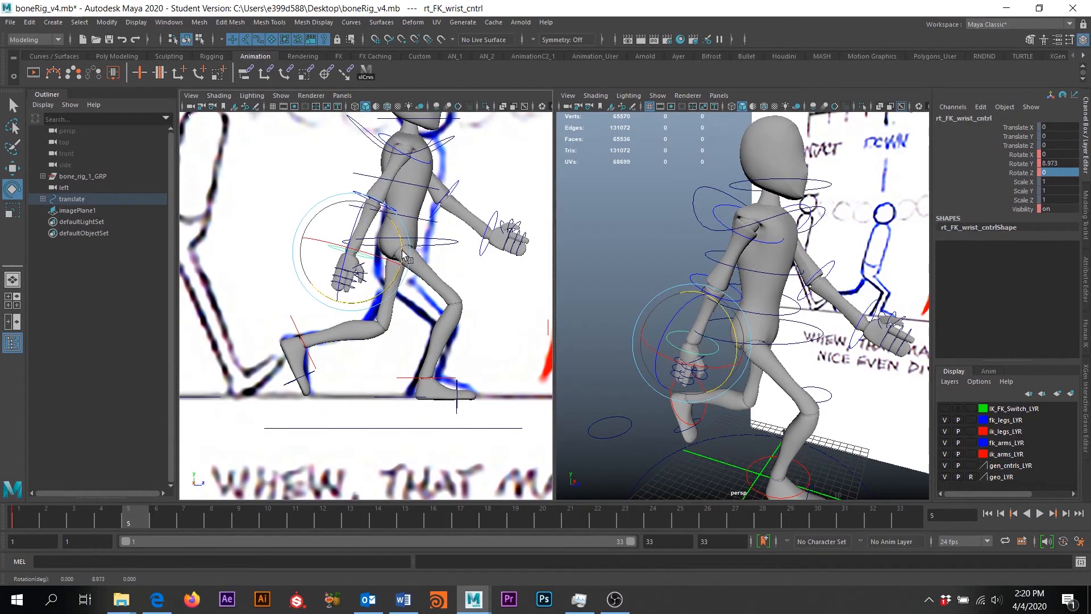
alt+drag(774, 299, 694, 293)
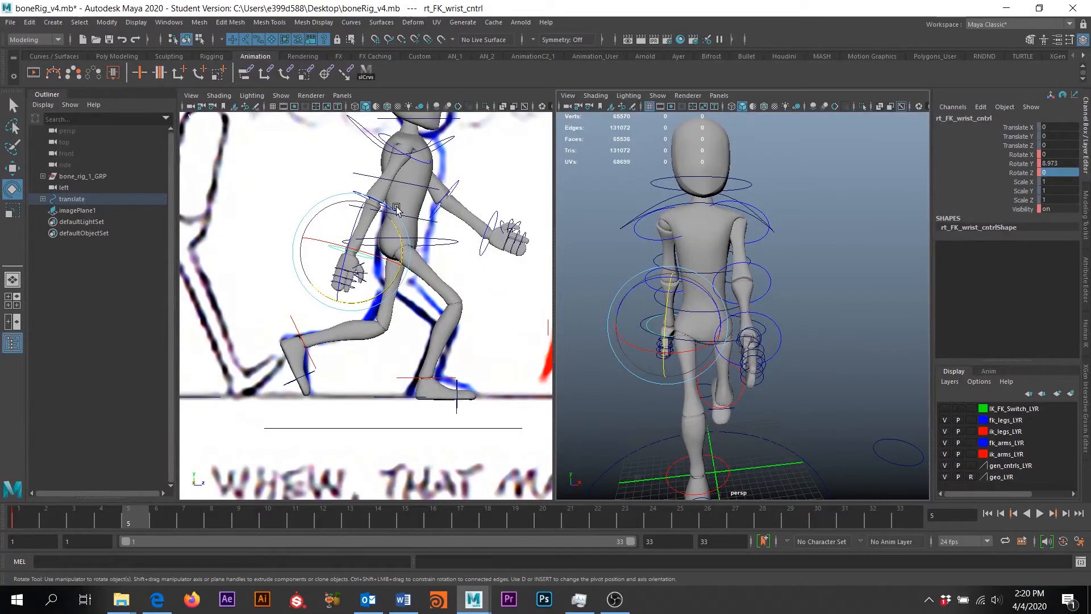
key(q)
click(368, 196)
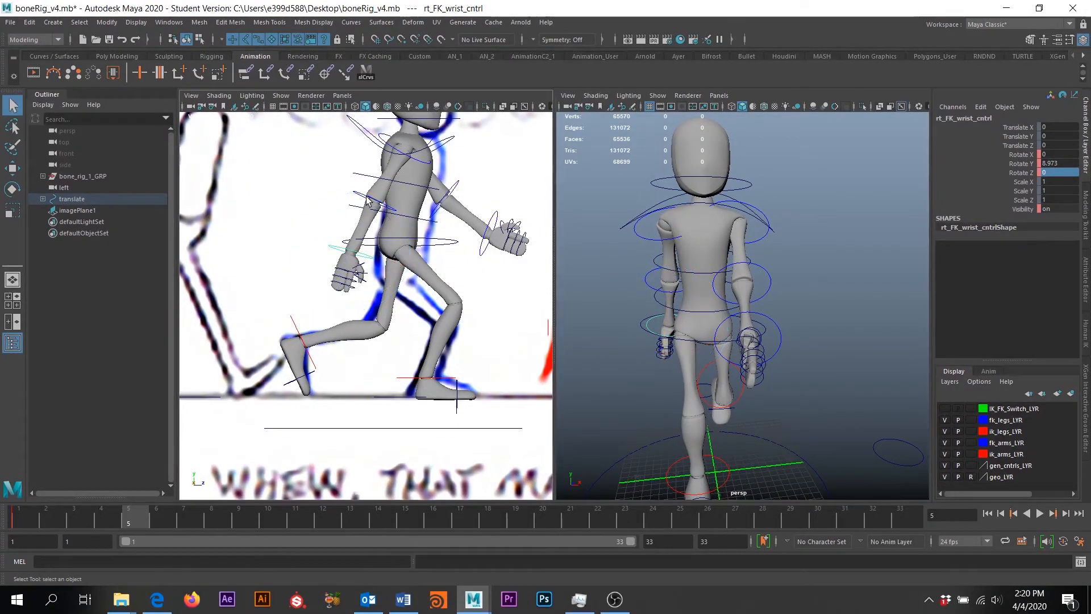
key(e)
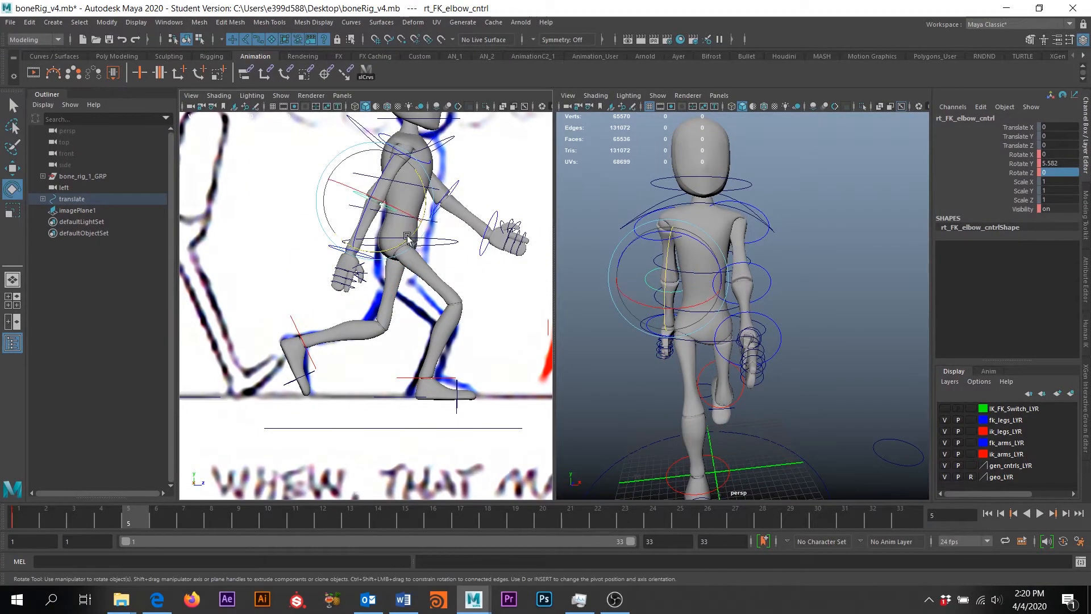
drag(401, 240, 406, 236)
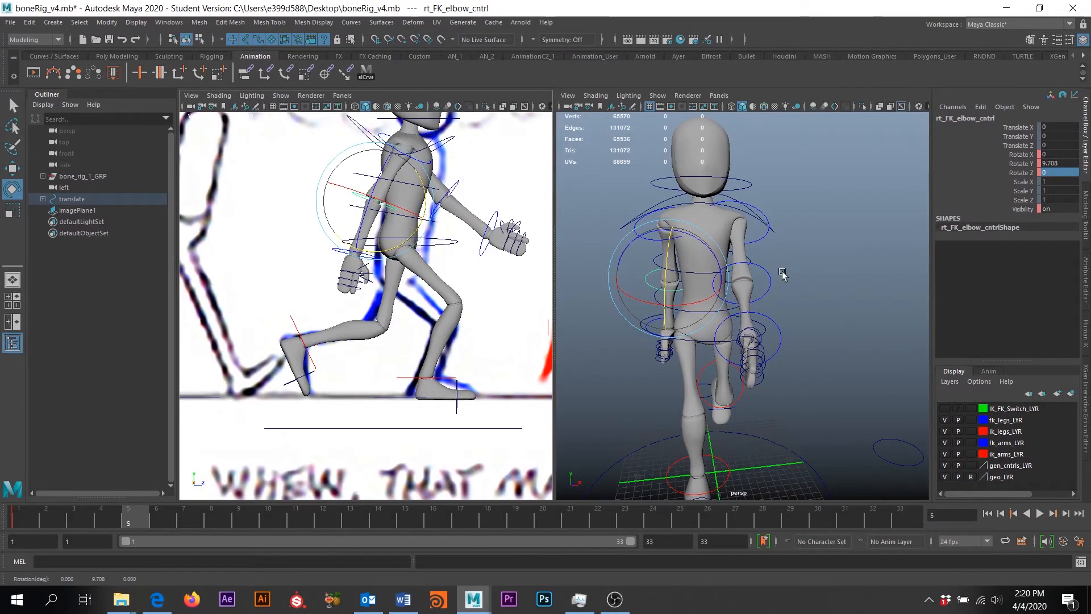
alt+drag(782, 274, 650, 275)
alt+middle_drag(741, 276, 761, 298)
Lower the left arm at the shoulder and bend the left elbow slightly
click(717, 246)
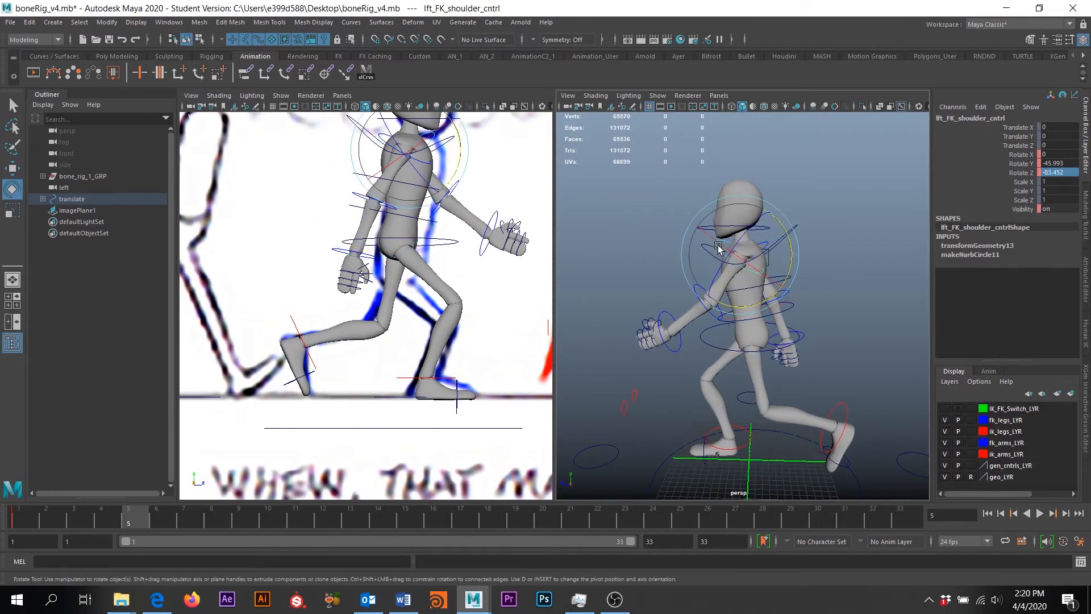
drag(781, 236, 764, 228)
click(786, 352)
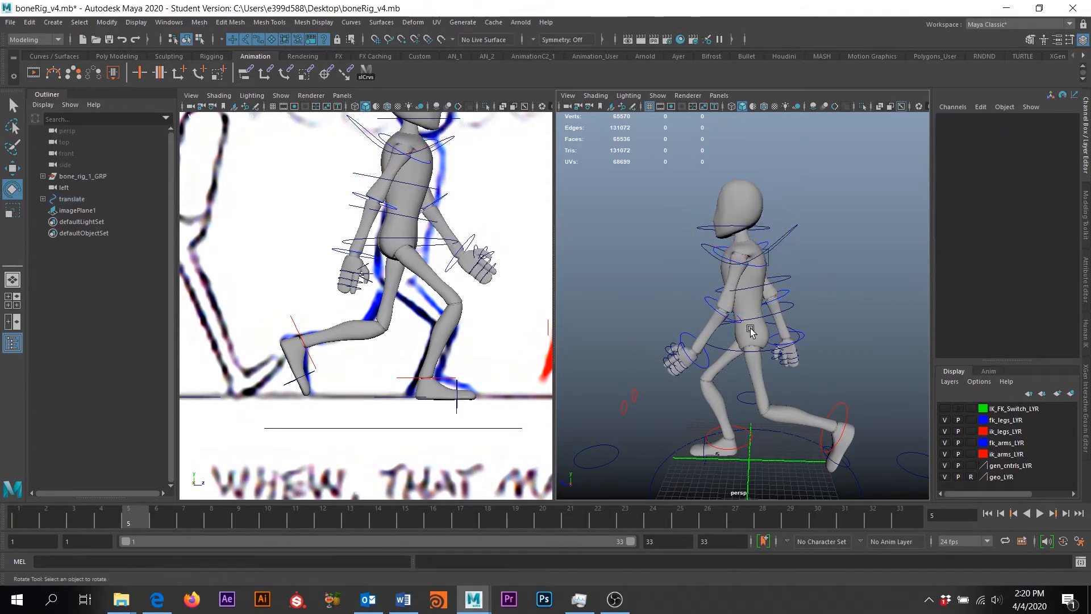
drag(763, 302, 759, 309)
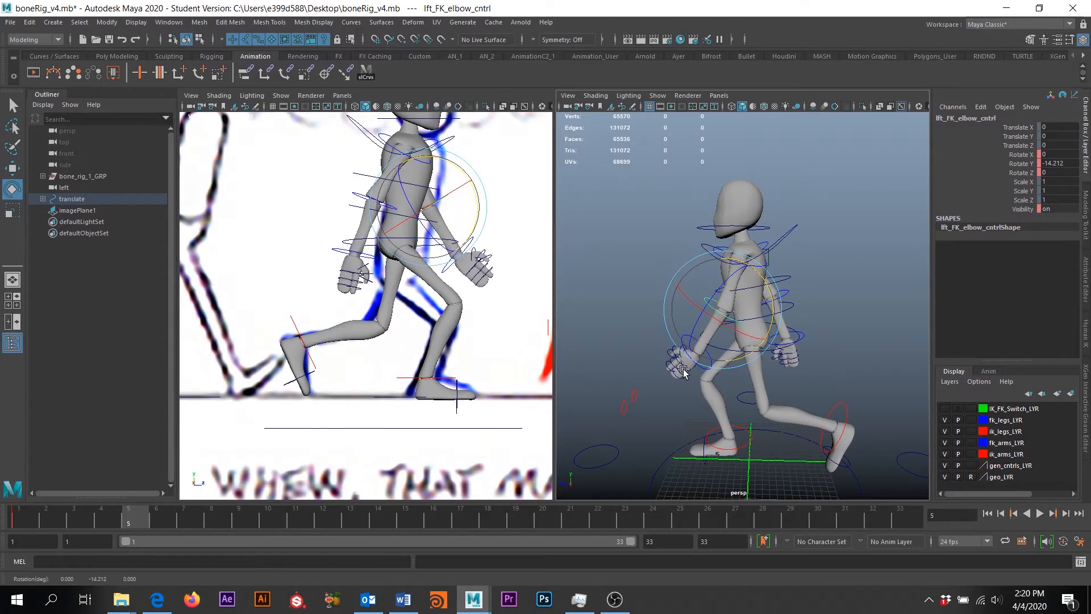
click(670, 344)
click(686, 338)
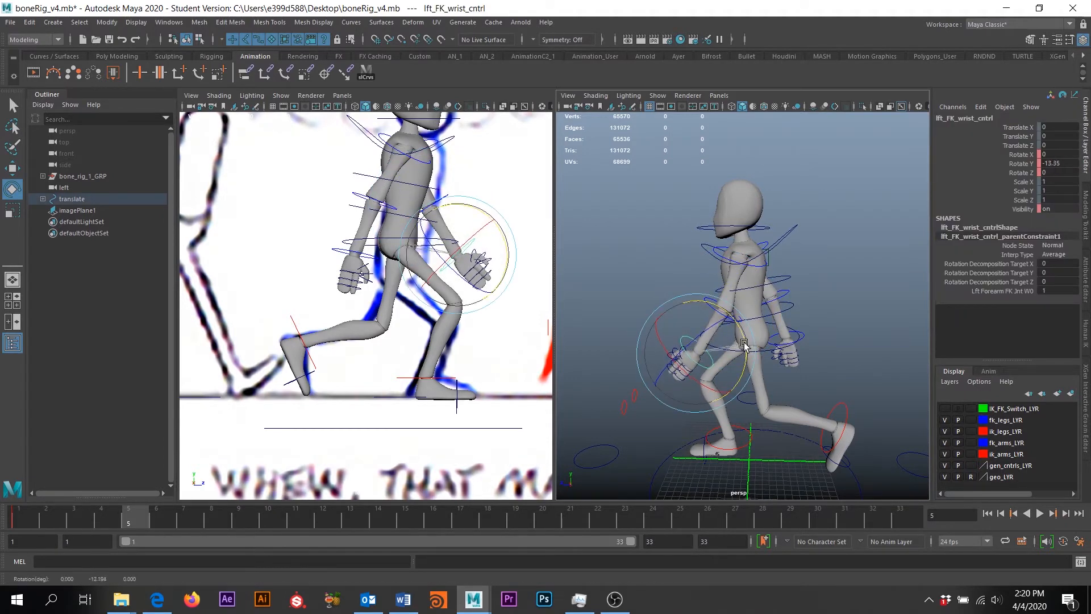
Swing the right arm back to shoulder Rotate Y -24.16, Z 85.76, then deselect
click(386, 144)
drag(455, 157, 455, 163)
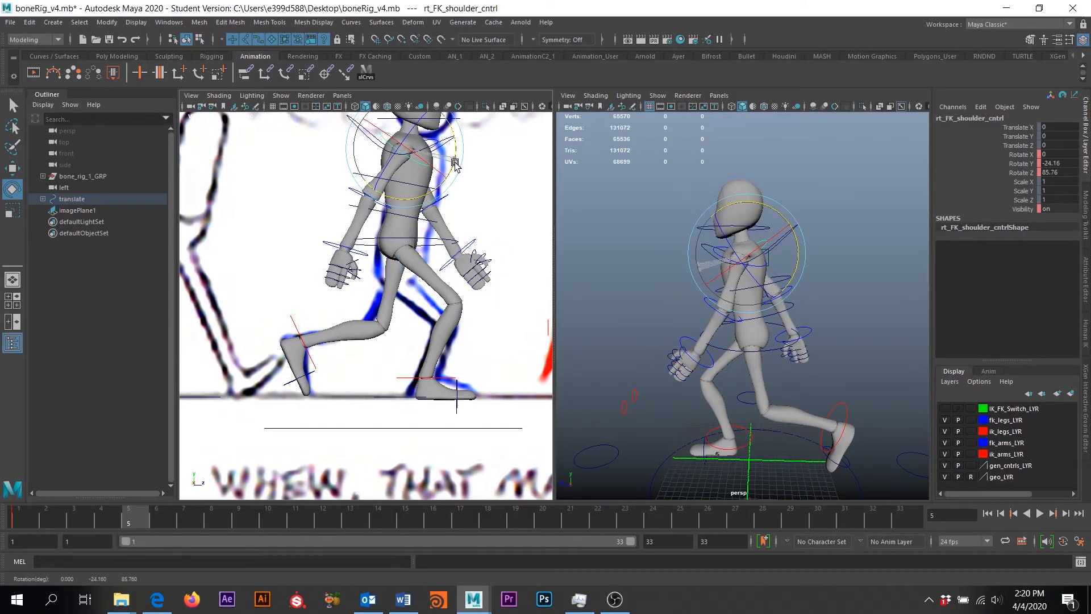
alt+drag(740, 348, 763, 372)
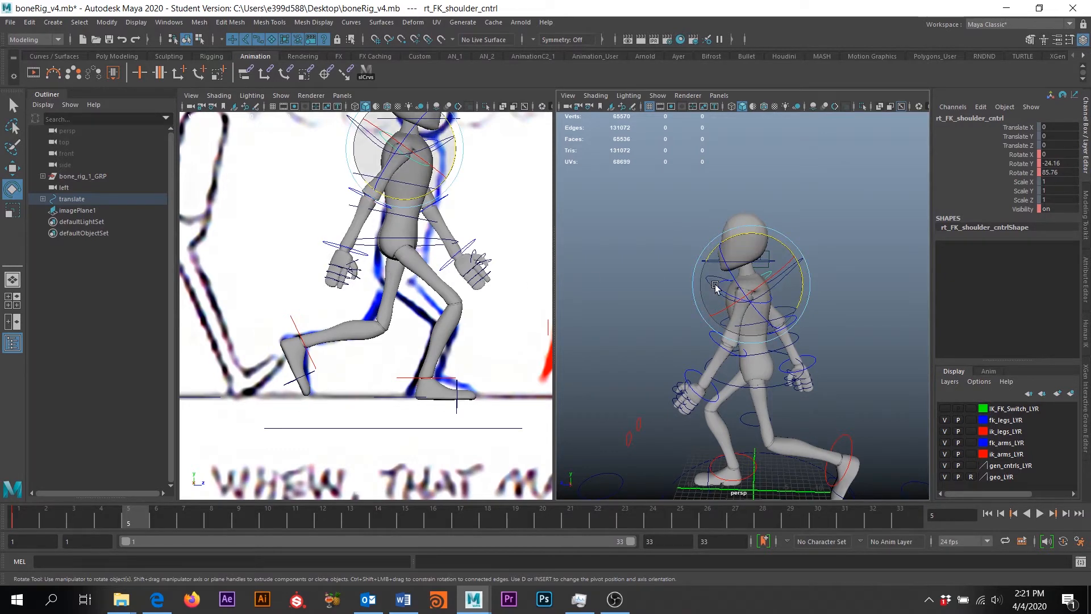
scroll(697, 287, down, 5)
alt+drag(677, 288, 762, 292)
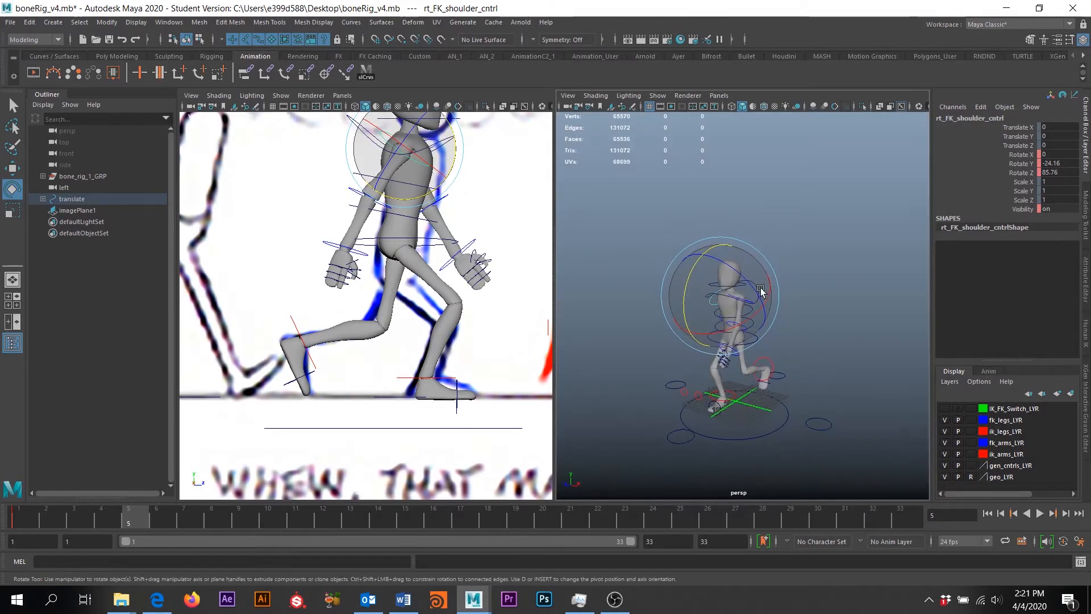
scroll(677, 328, up, 3)
alt+drag(678, 329, 744, 325)
click(787, 222)
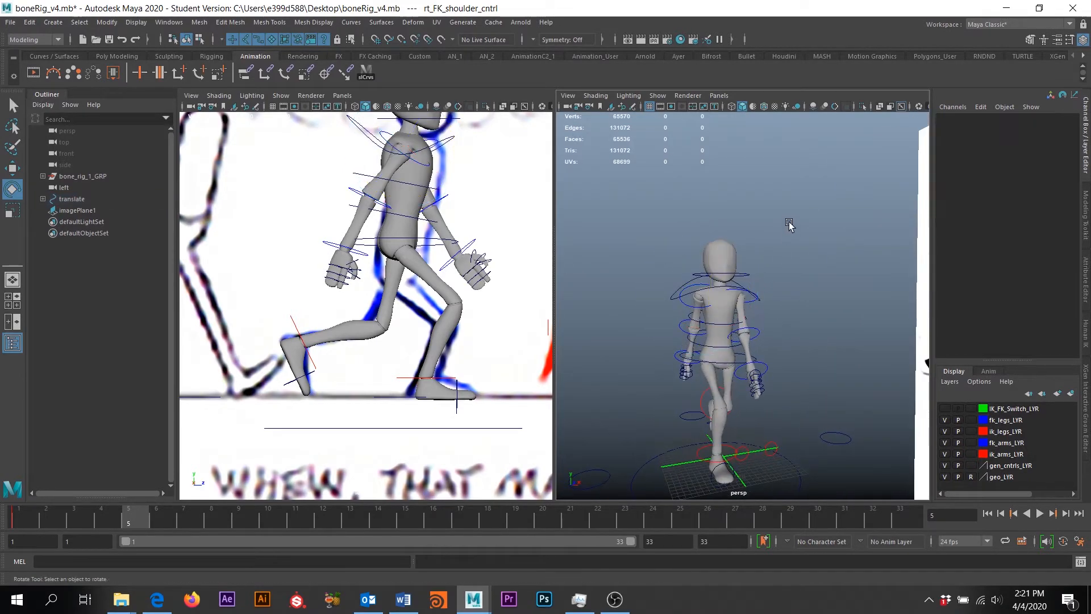
Bend the torso forward by setting spine_1_cntrl Rotate X to 15
click(717, 347)
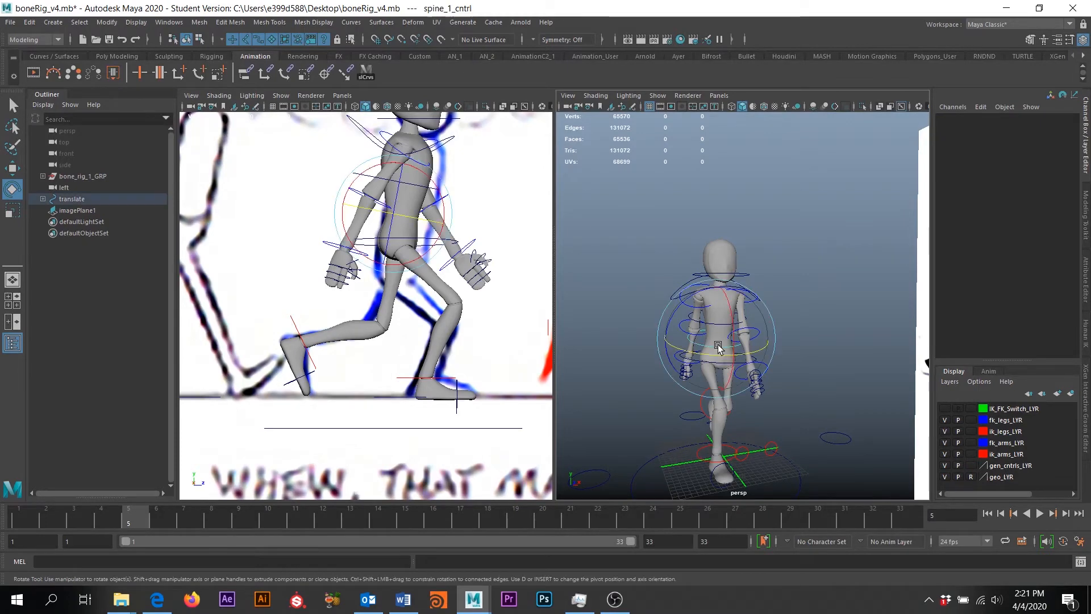
scroll(446, 224, down, 2)
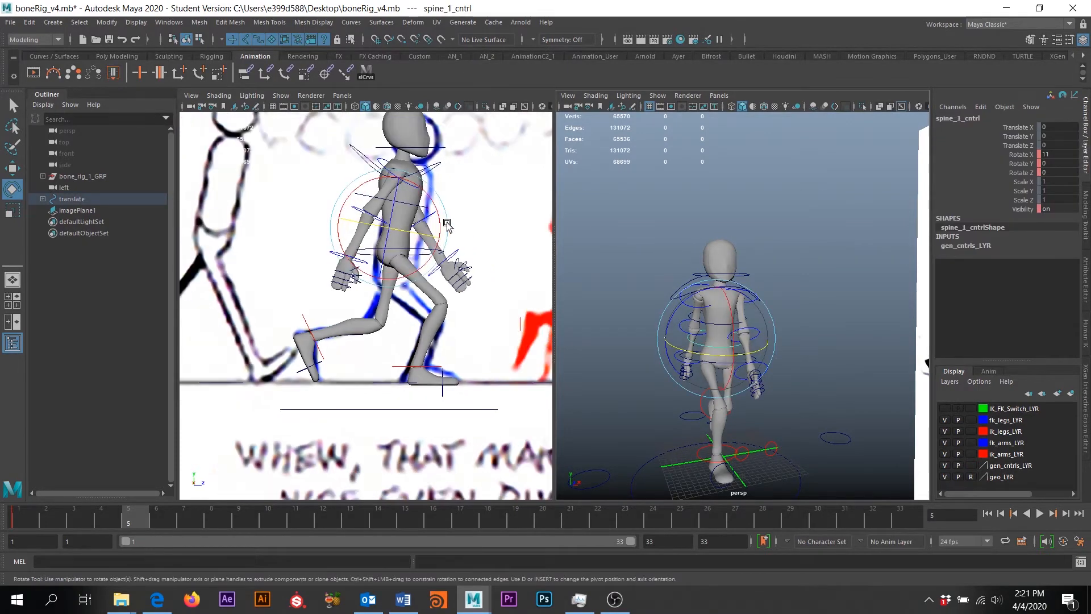
drag(733, 311, 737, 317)
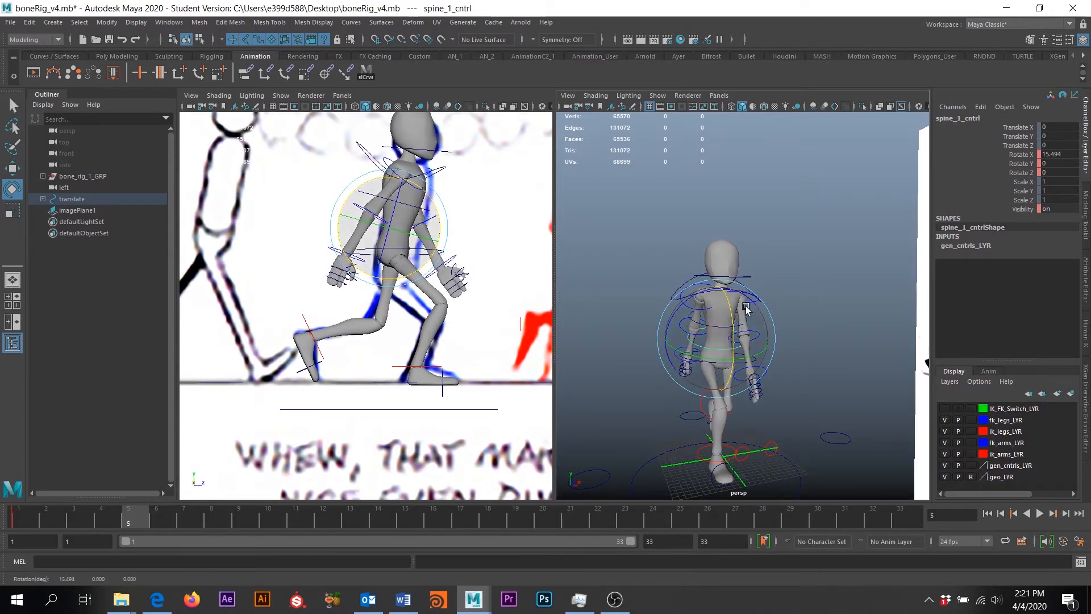
click(1054, 154)
text(1)
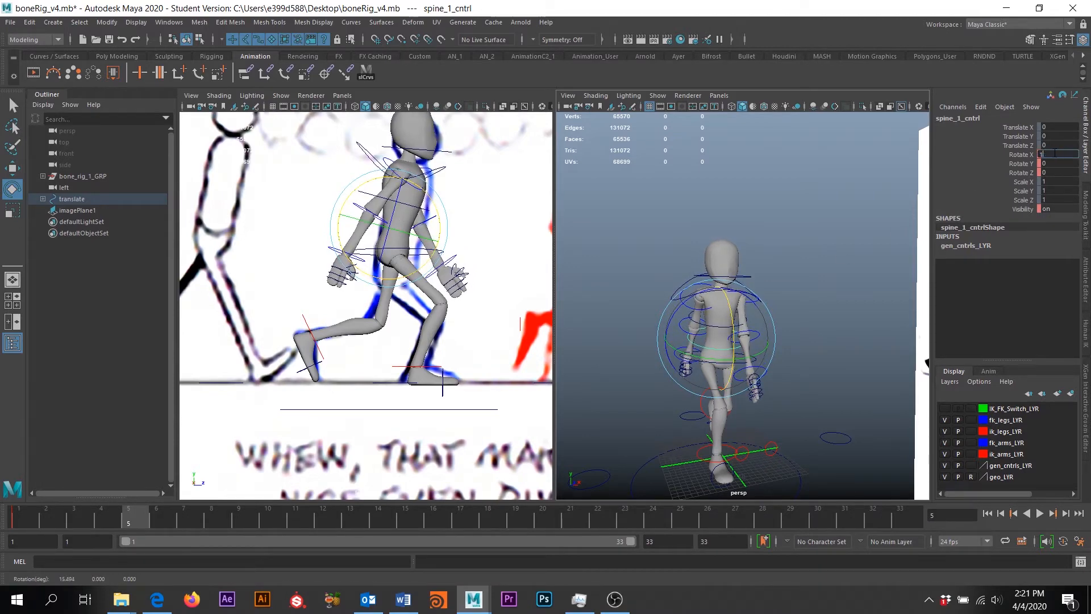
text(5)
key(Return)
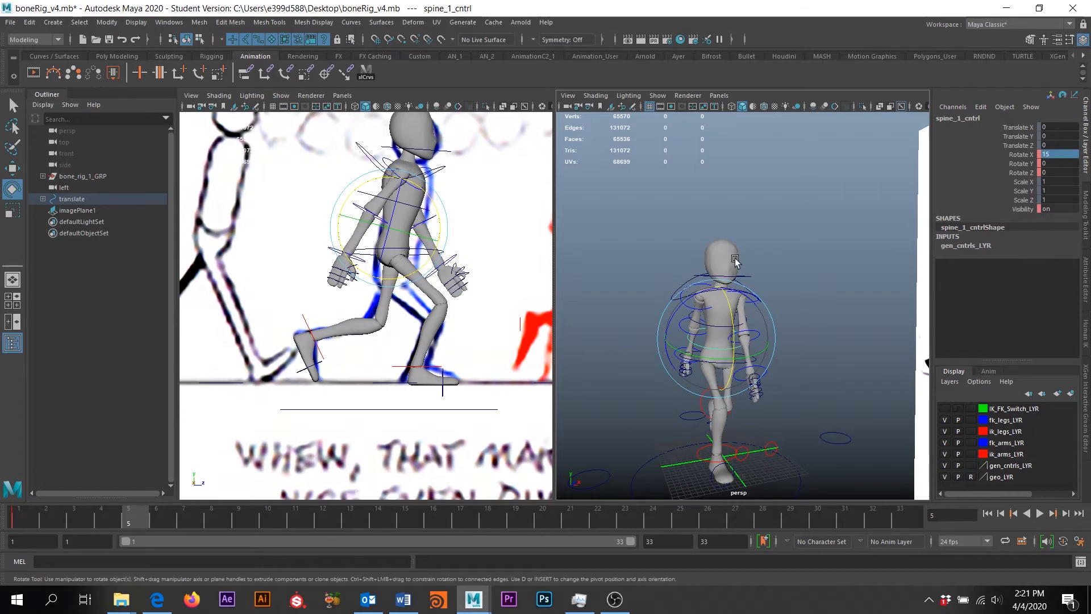
Twist the chest by setting spine_2_cntrl Rotate Y to -3
alt+drag(747, 270, 750, 235)
click(751, 234)
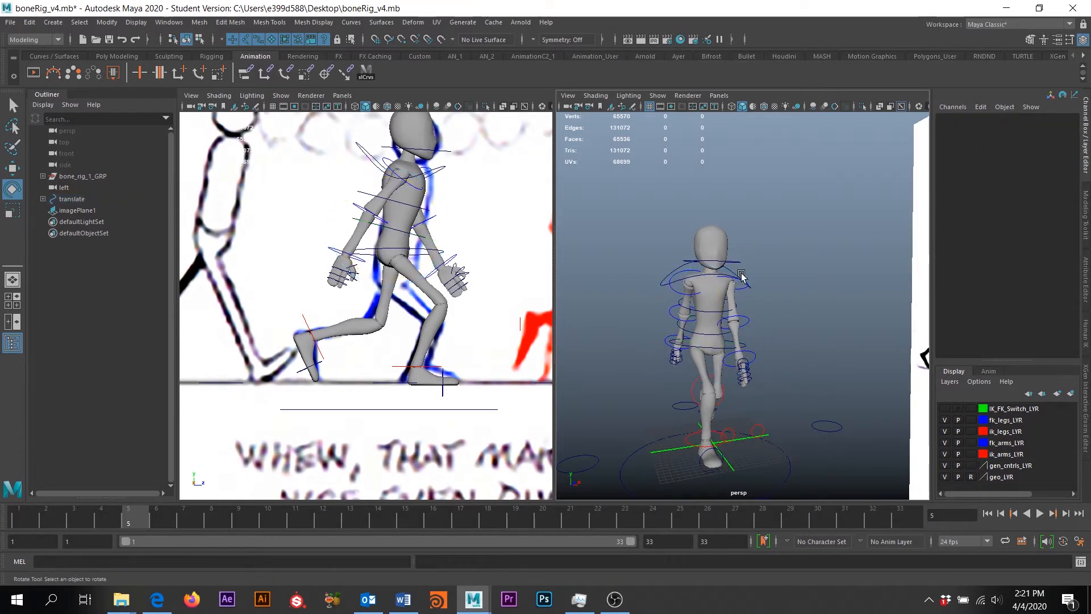
click(717, 311)
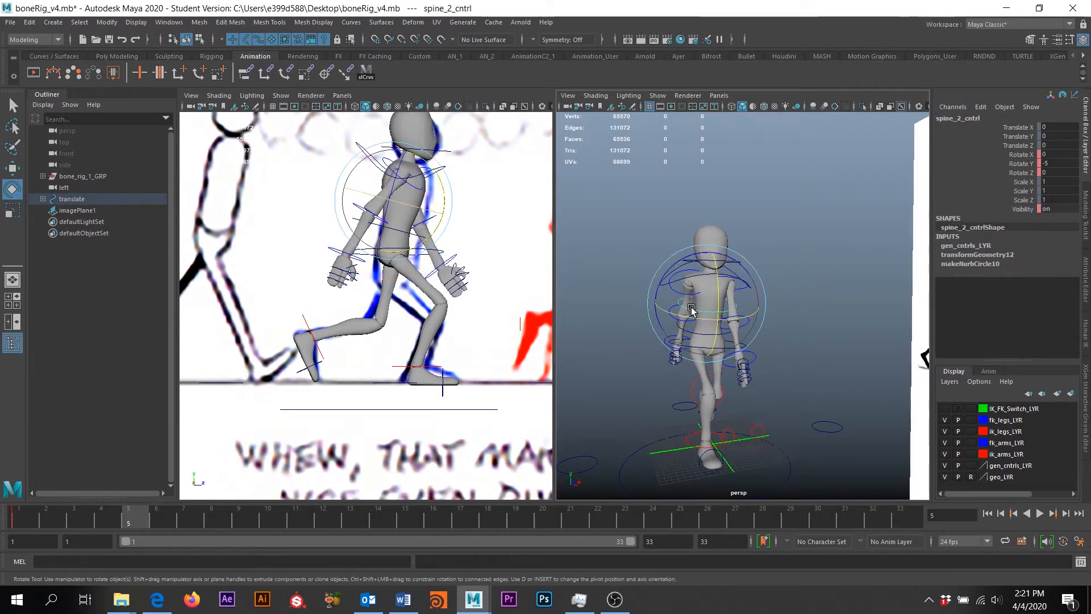
scroll(682, 324, up, 3)
drag(674, 317, 678, 318)
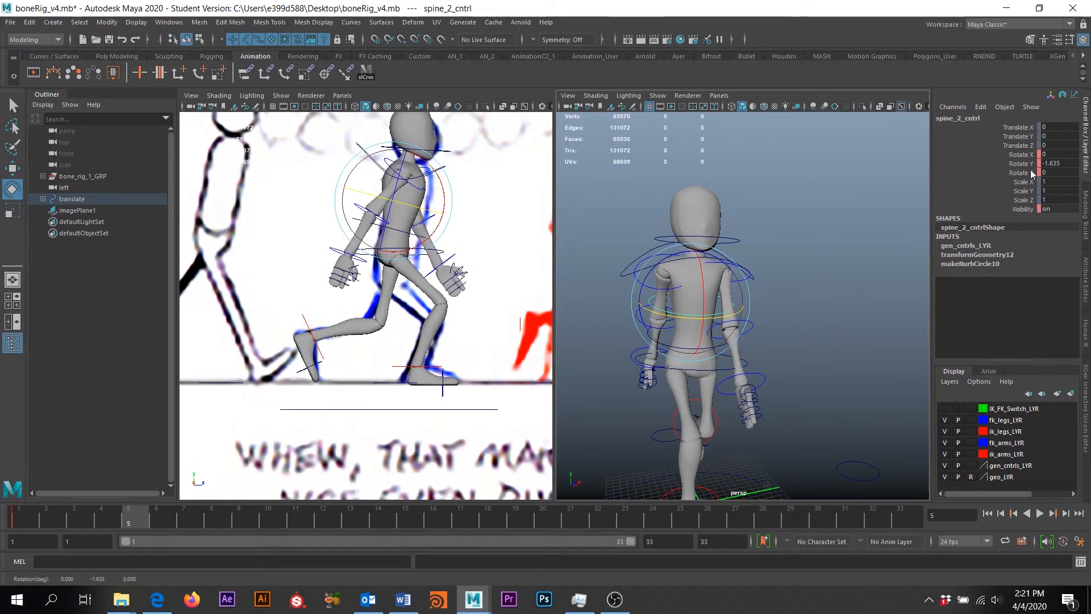
double_click(1060, 164)
text(-)
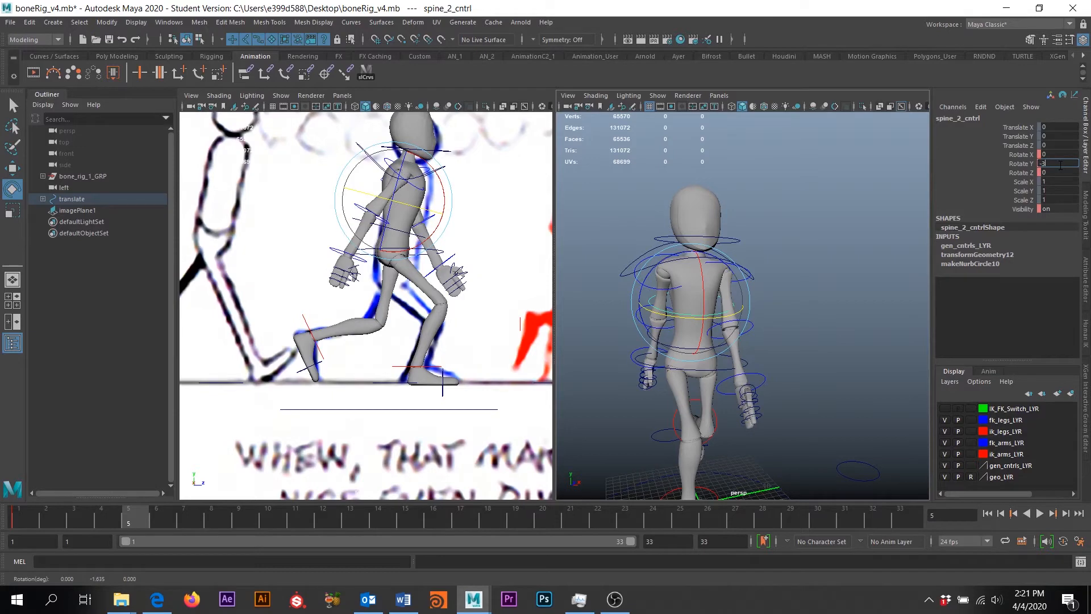
text(3)
key(Return)
Deselect the chest, switch to the Select tool and pick hip_cntrl
alt+drag(776, 375, 776, 351)
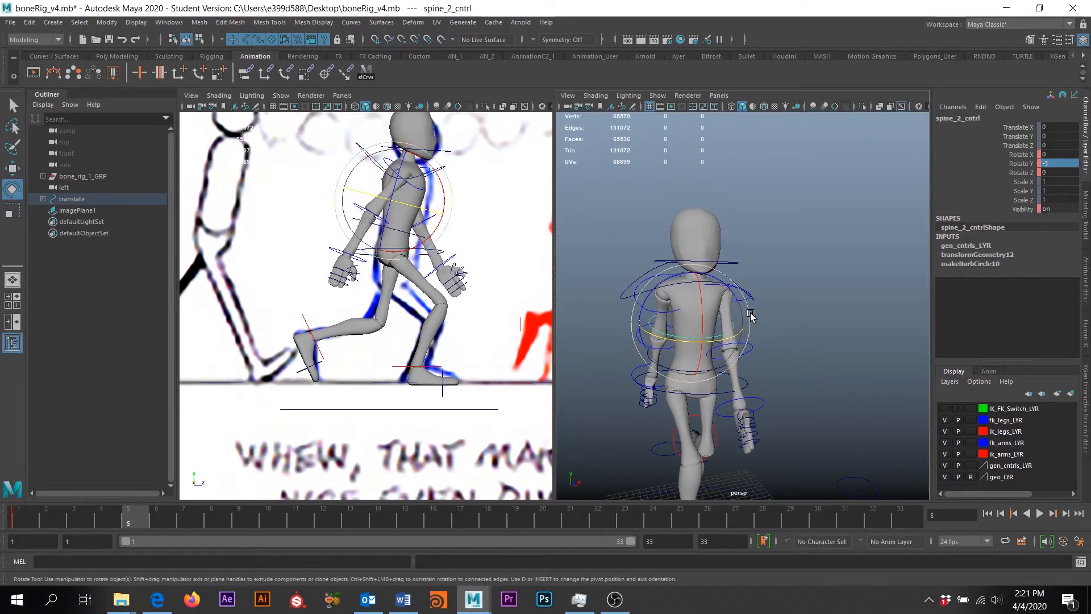
alt+drag(773, 324, 784, 238)
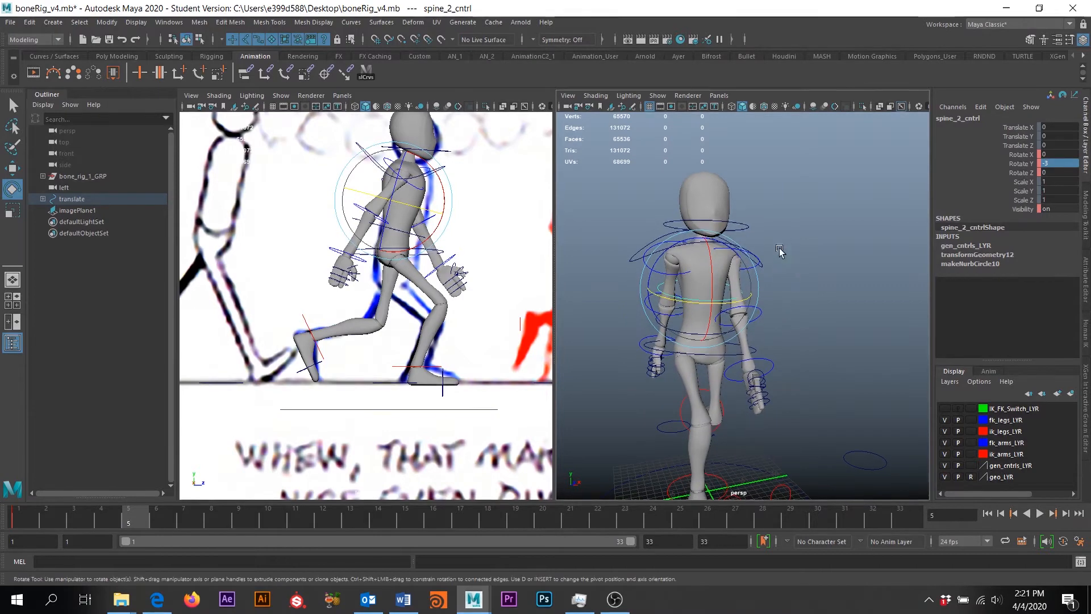
click(852, 239)
key(q)
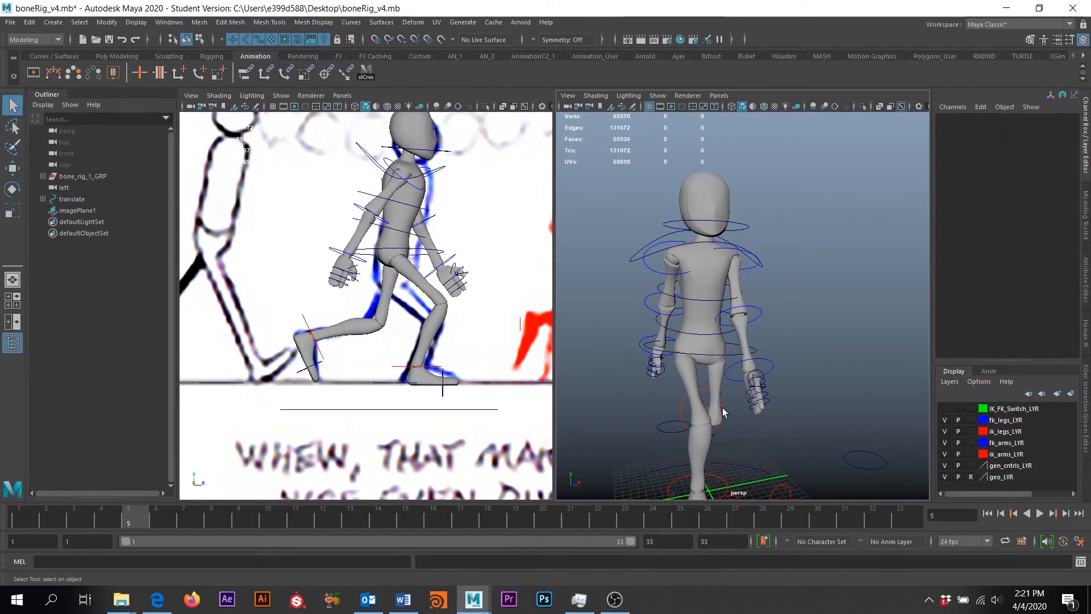
click(710, 364)
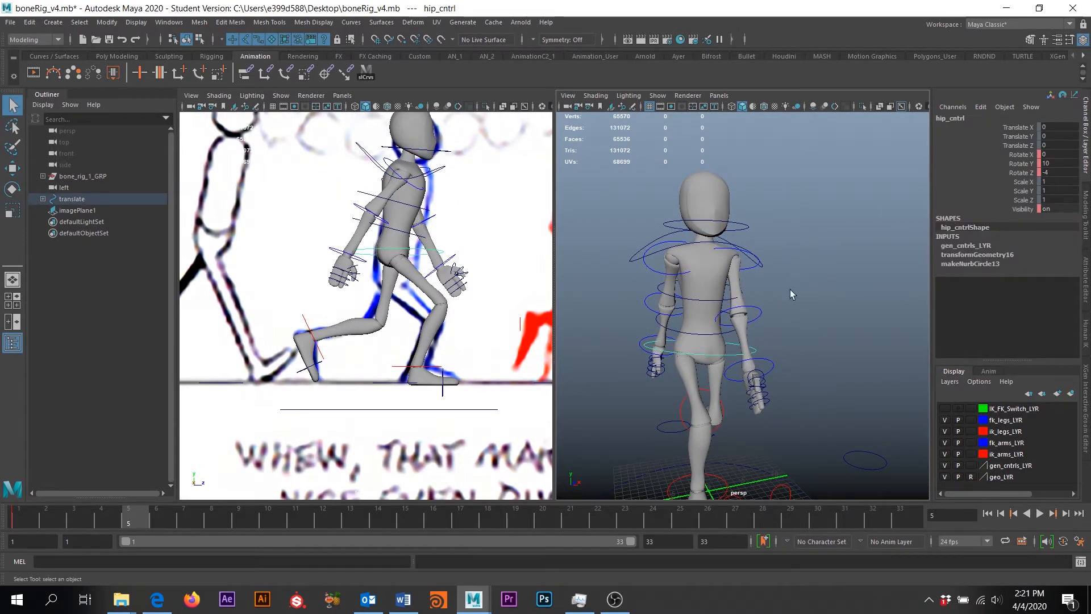
Select head_cntrl and set its Rotate X to -15
click(703, 333)
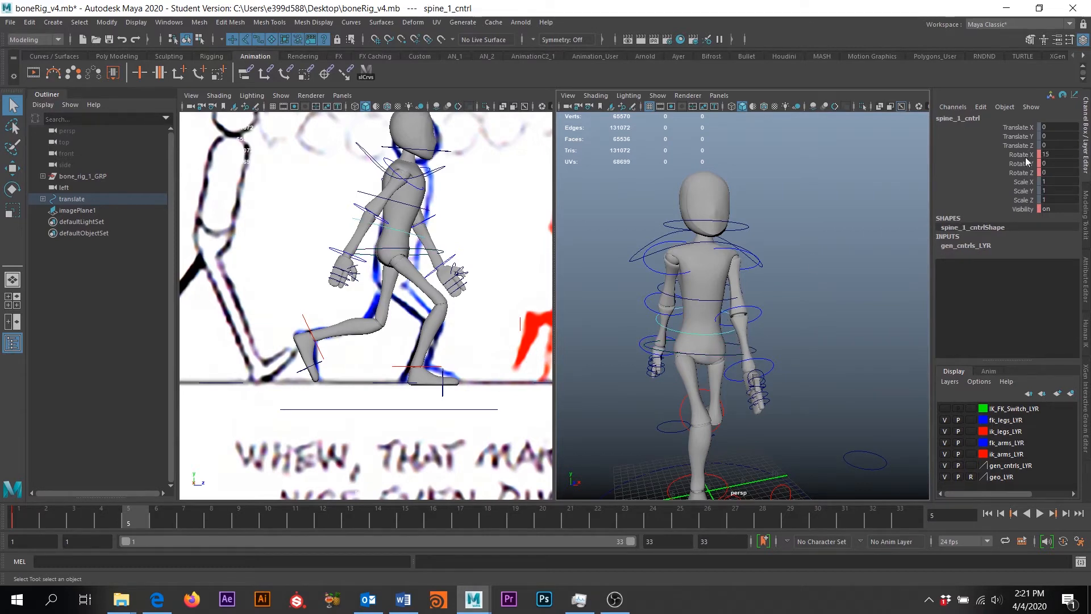
click(727, 226)
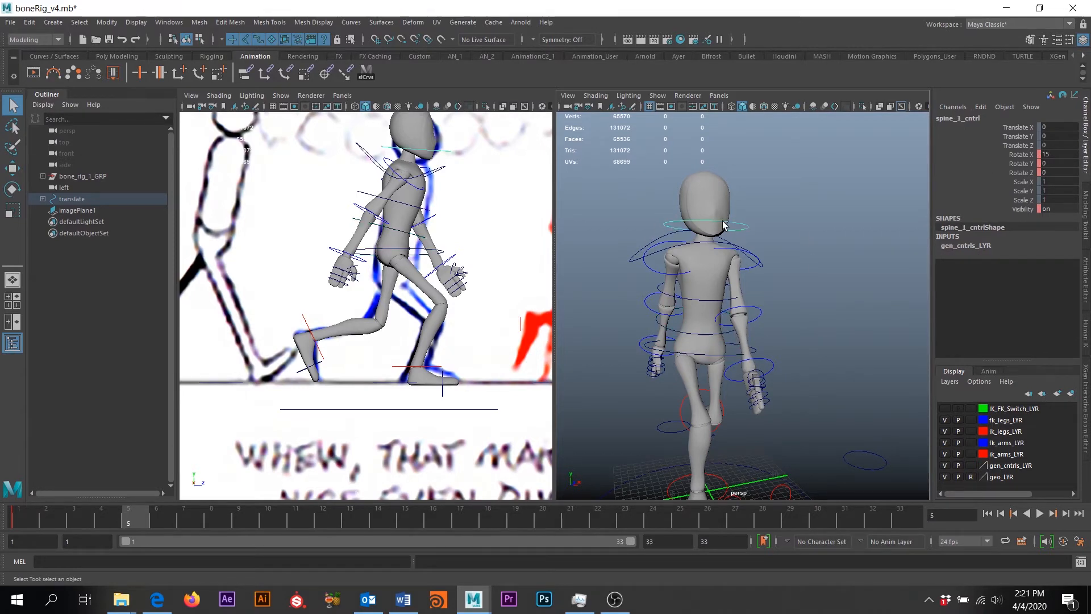
double_click(1049, 154)
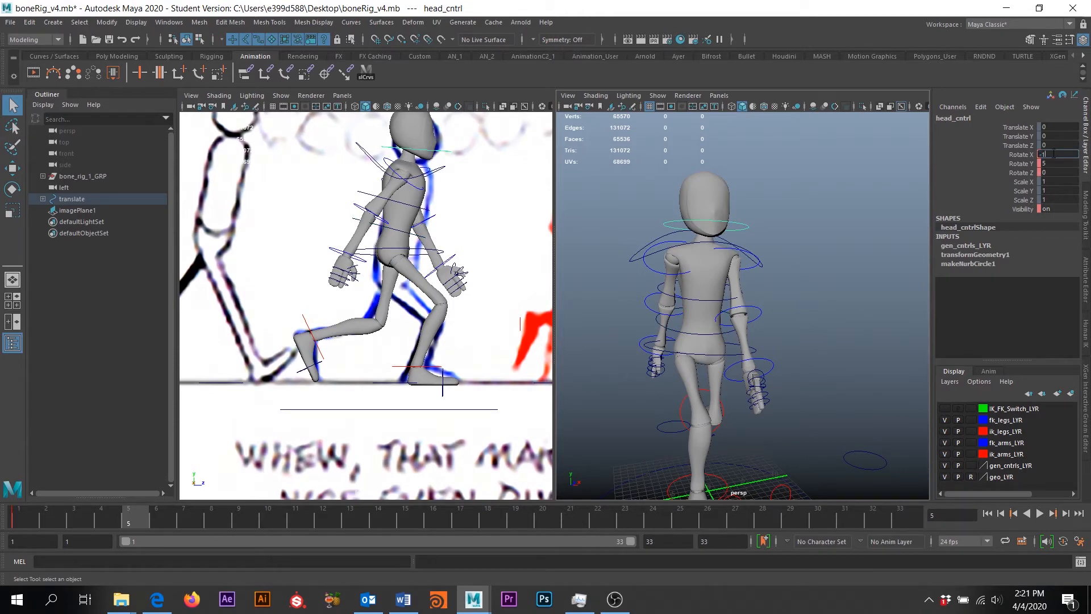
text(-1)
key(Return)
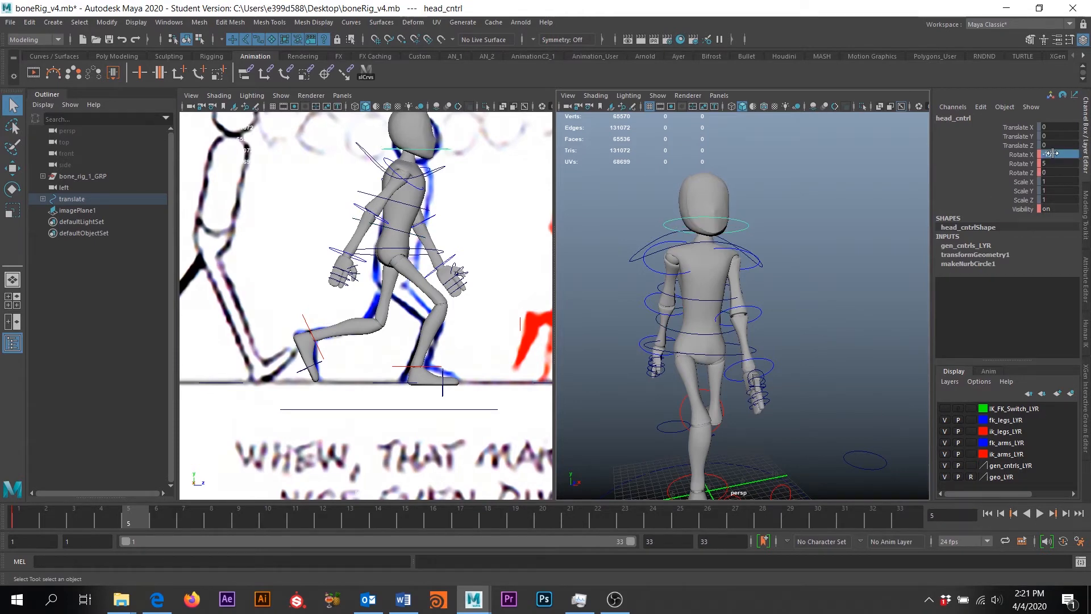
Check spine_2_cntrl and confirm its Rotate Y stays at -3
click(704, 338)
click(737, 224)
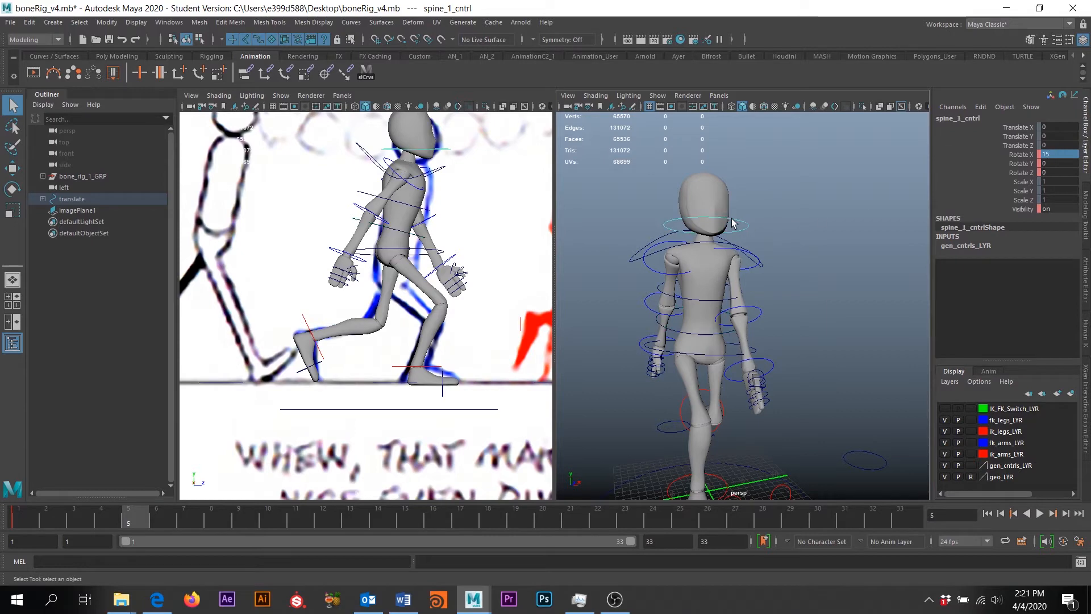
click(714, 301)
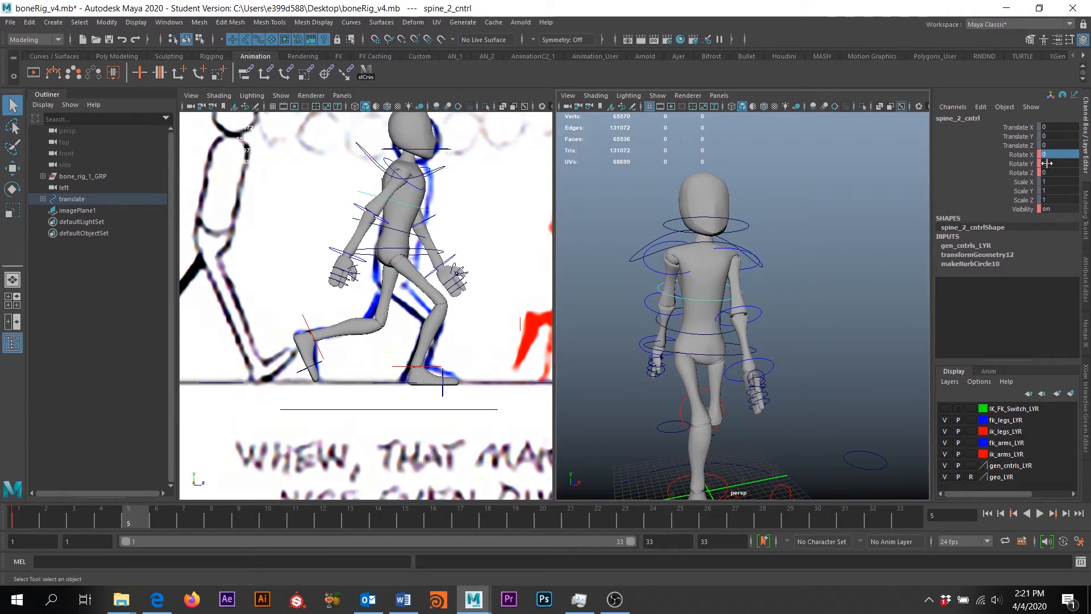
drag(1050, 164, 1060, 162)
Reselect head_cntrl and set its Rotate Y to 3
click(741, 224)
double_click(1054, 165)
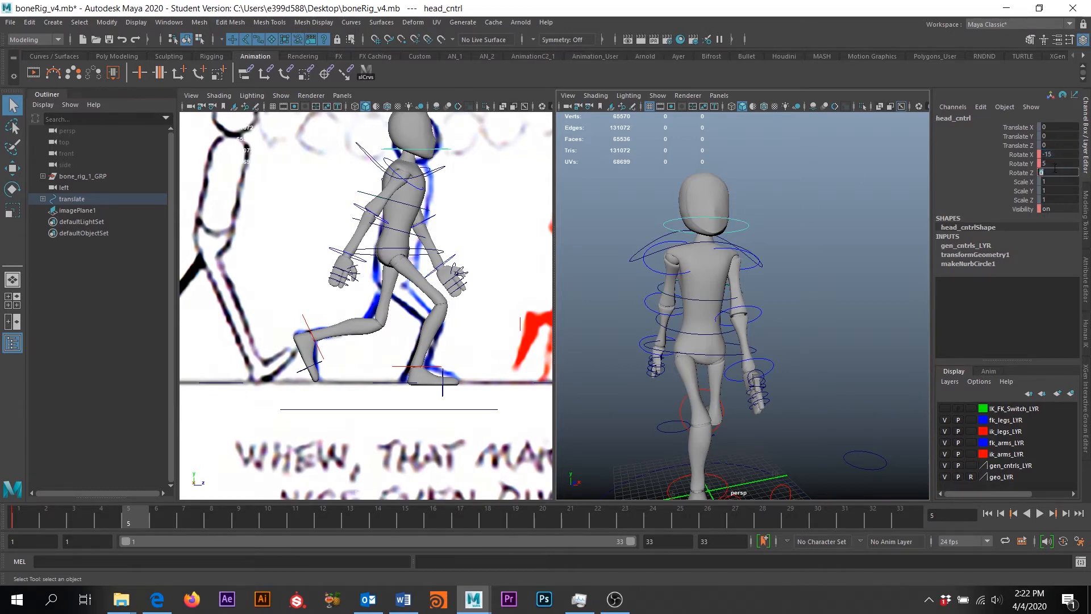
key(Return)
scroll(669, 302, down, 5)
Zoom out toward the reference drawing, briefly selecting and then deselecting all rig controls
alt+drag(675, 313, 798, 327)
scroll(476, 228, down, 4)
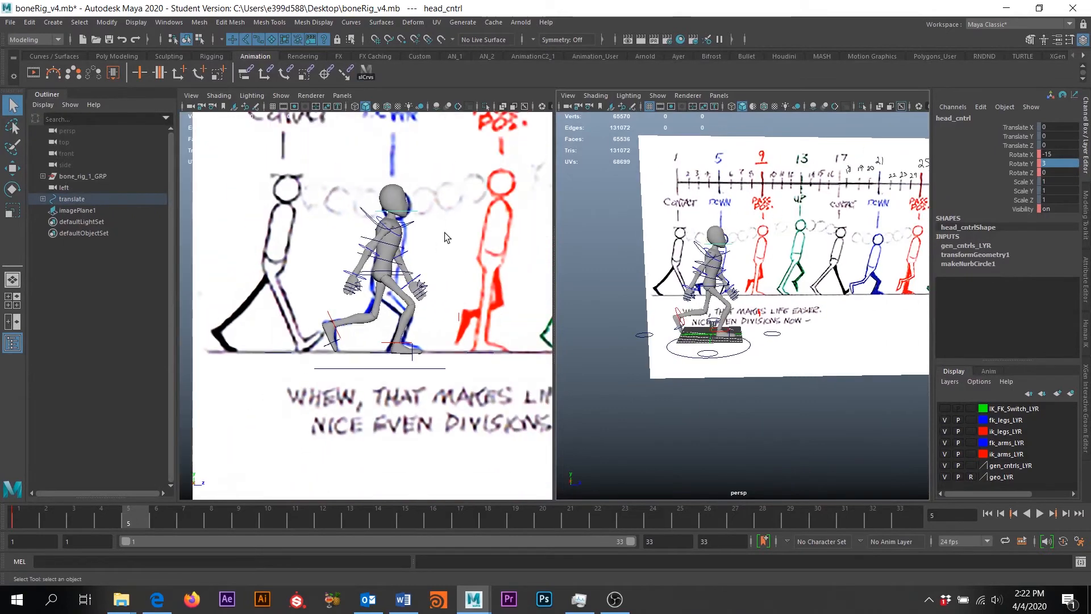
scroll(442, 232, down, 4)
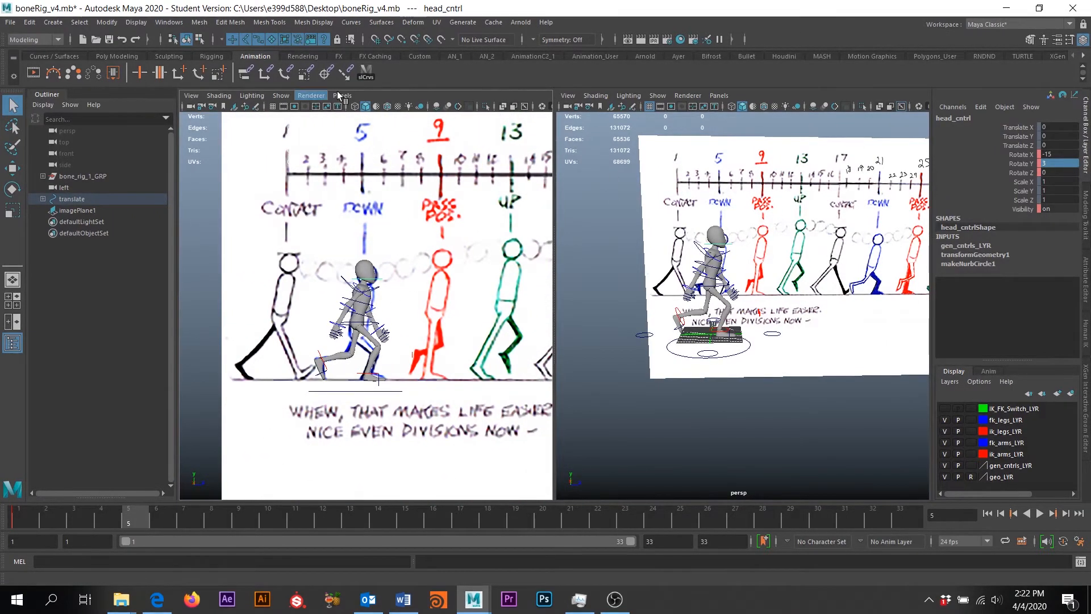
click(366, 73)
click(704, 362)
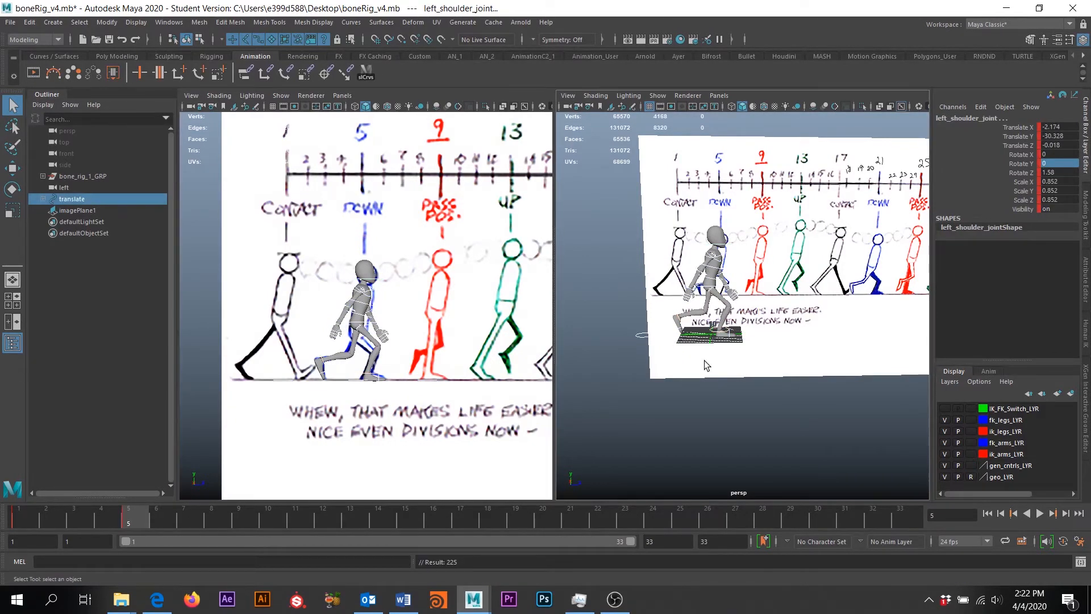
Orbit the perspective view to frame the chart beside the rig and select imagePlane1
alt+drag(790, 365, 764, 190)
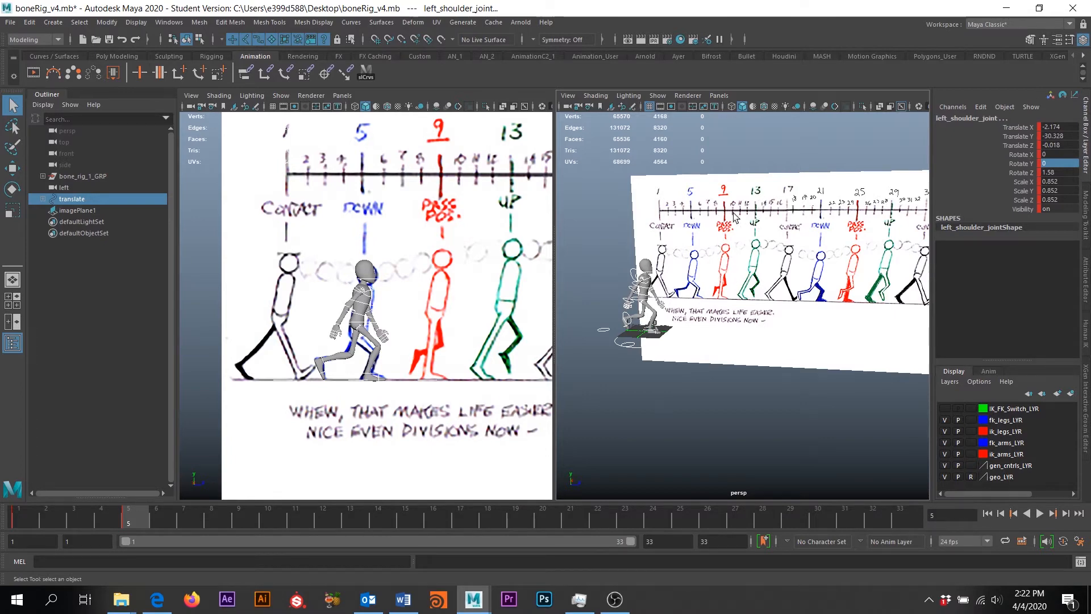
alt+drag(806, 291, 708, 324)
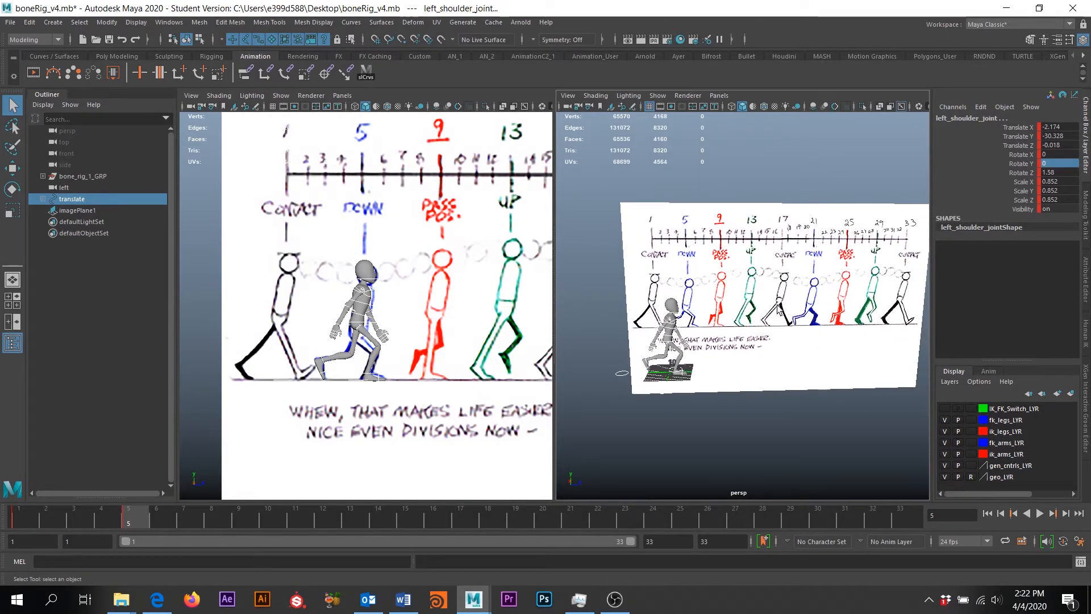
alt+drag(784, 365, 734, 366)
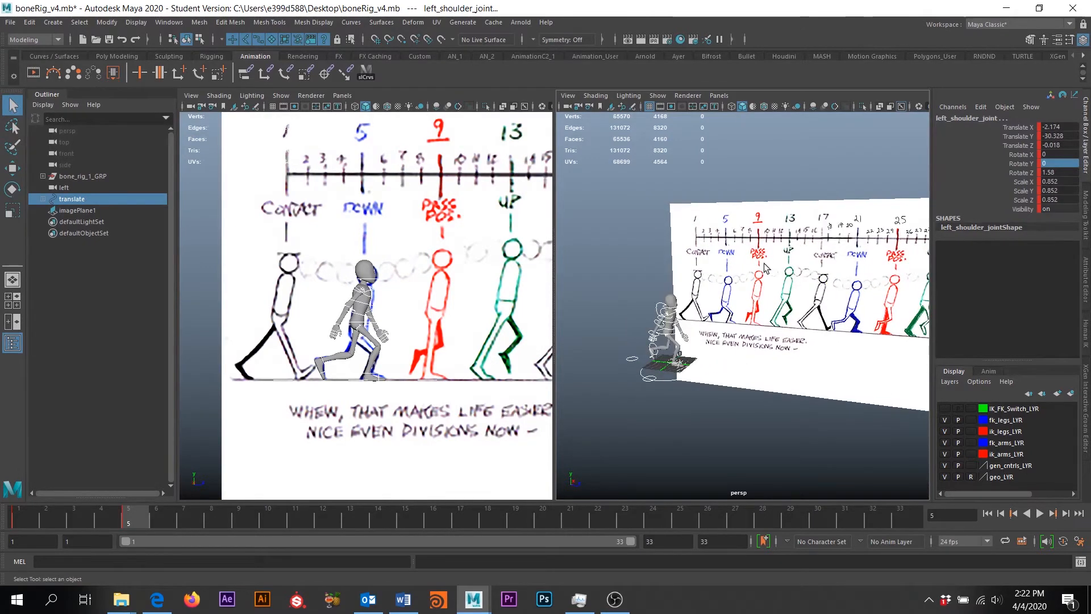
alt+drag(767, 268, 722, 308)
click(788, 217)
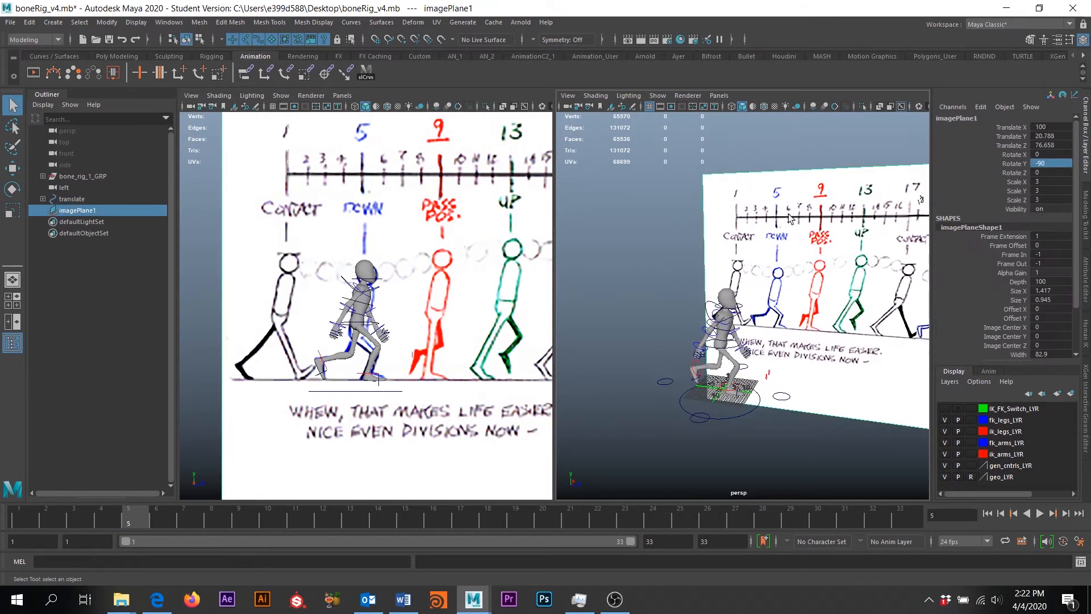
Switch to the Move tool and go to frame 9, the passing position
key(w)
alt+drag(668, 246, 778, 301)
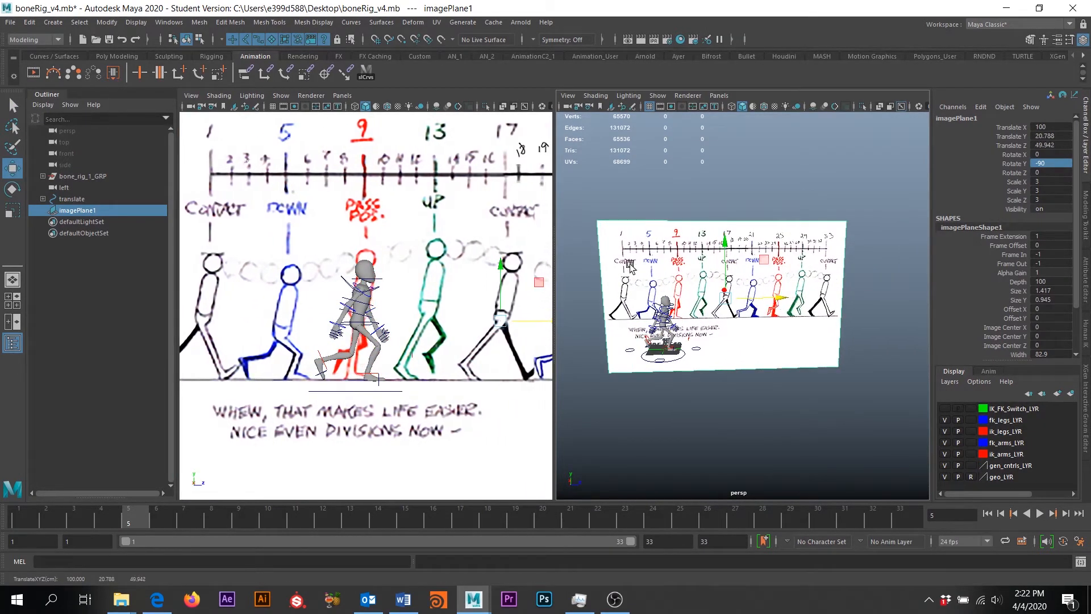
click(239, 519)
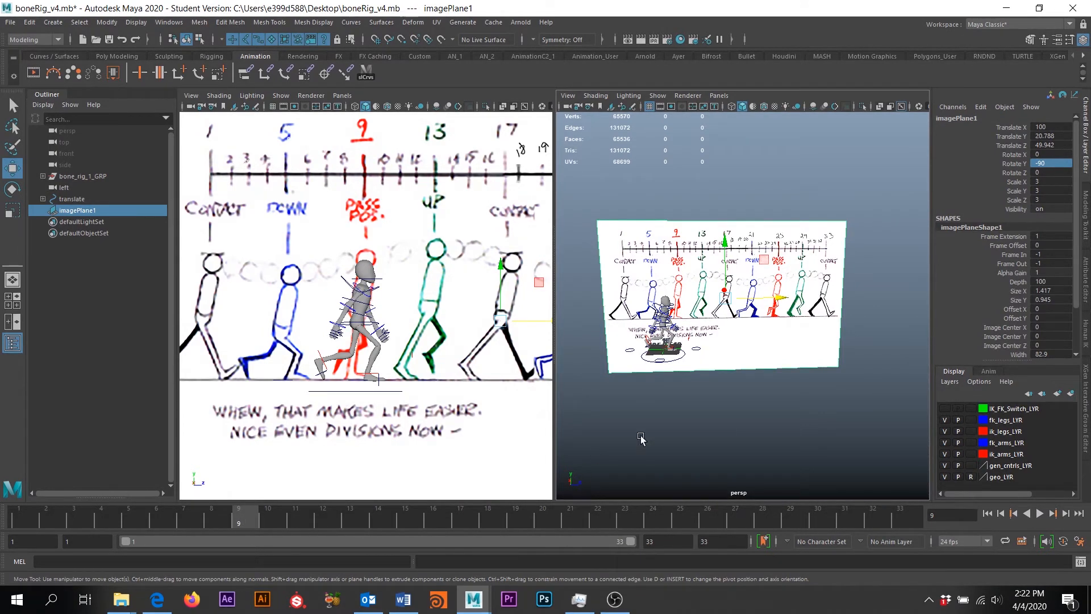
Zoom in on the character and select root_cntrl
scroll(392, 378, up, 4)
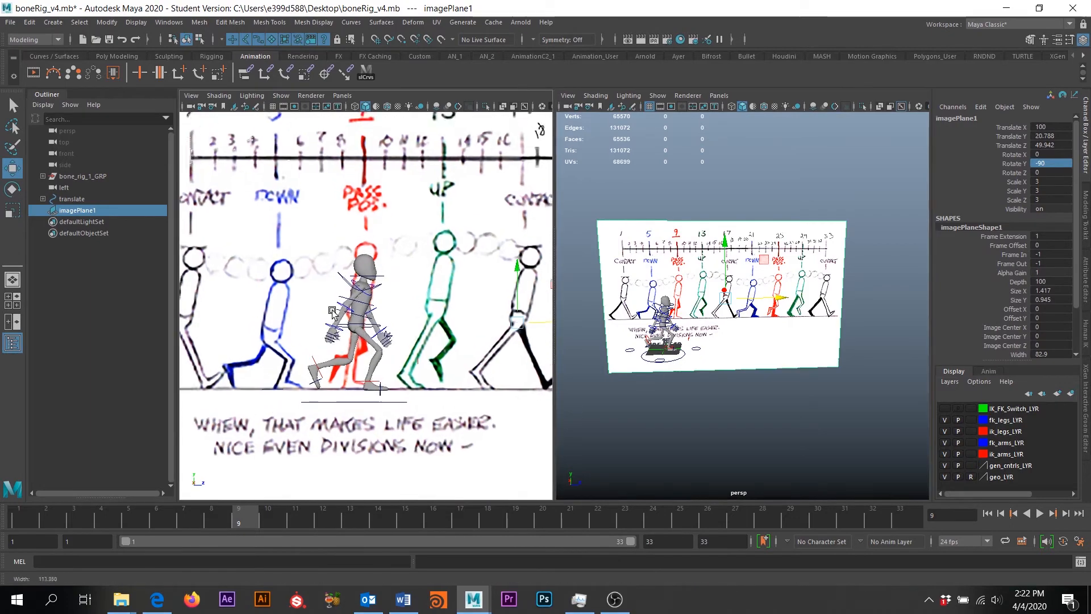
scroll(392, 378, up, 2)
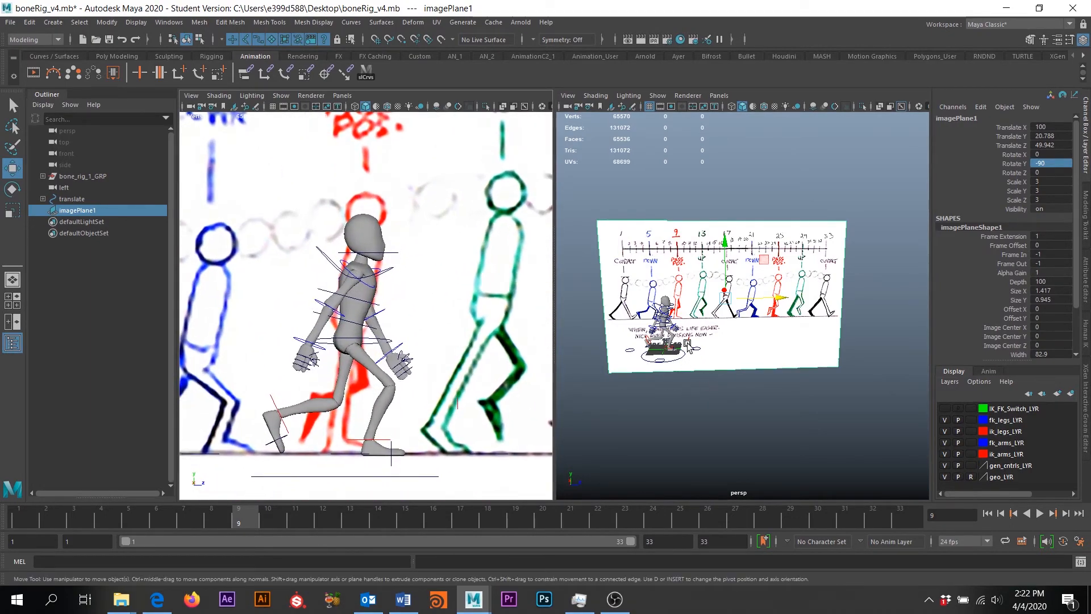
scroll(687, 345, up, 5)
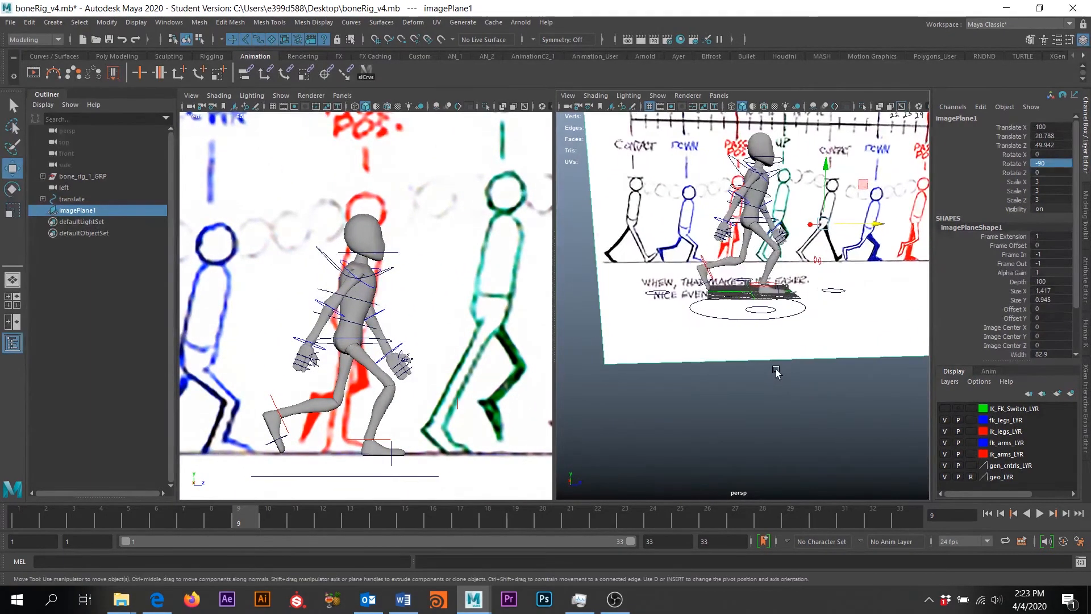
scroll(776, 372, up, 3)
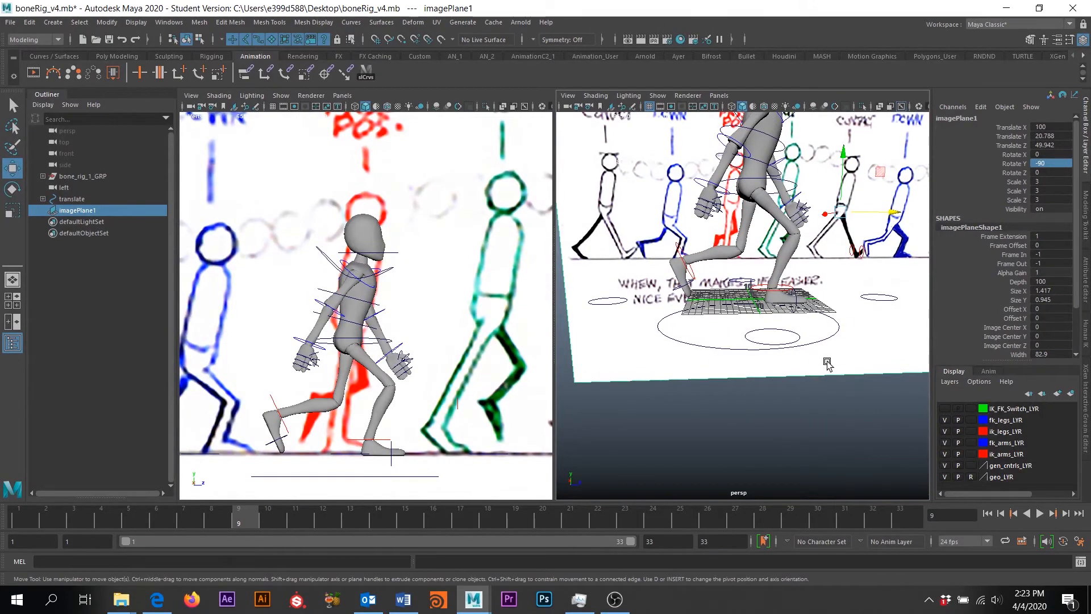
alt+drag(827, 363, 738, 367)
click(735, 364)
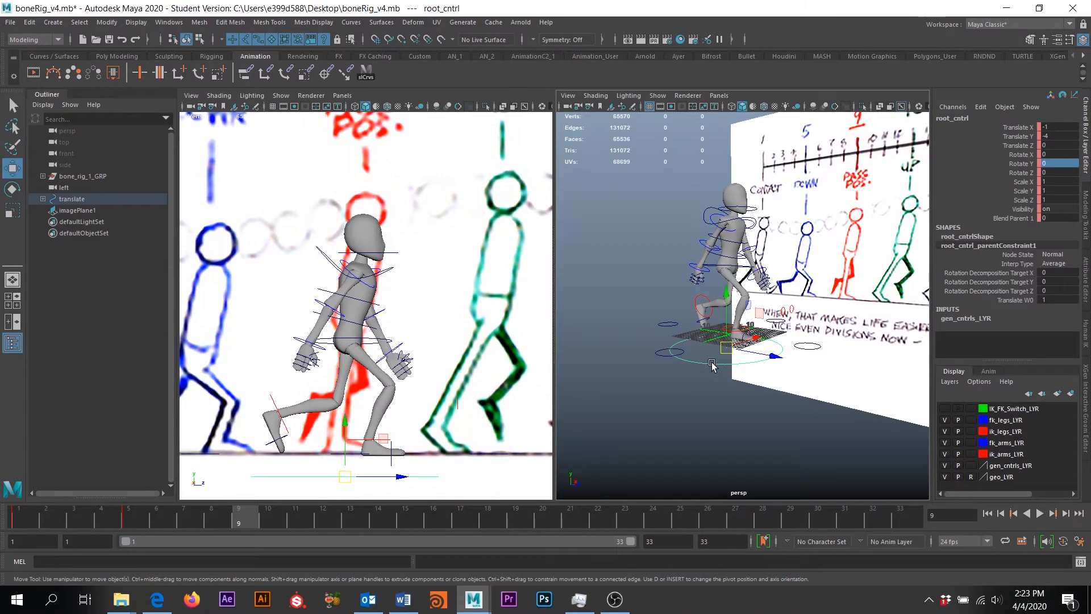
Raise root_cntrl to Translate Y -1.369 and set its Rotate Y to -0.4
scroll(359, 332, down, 5)
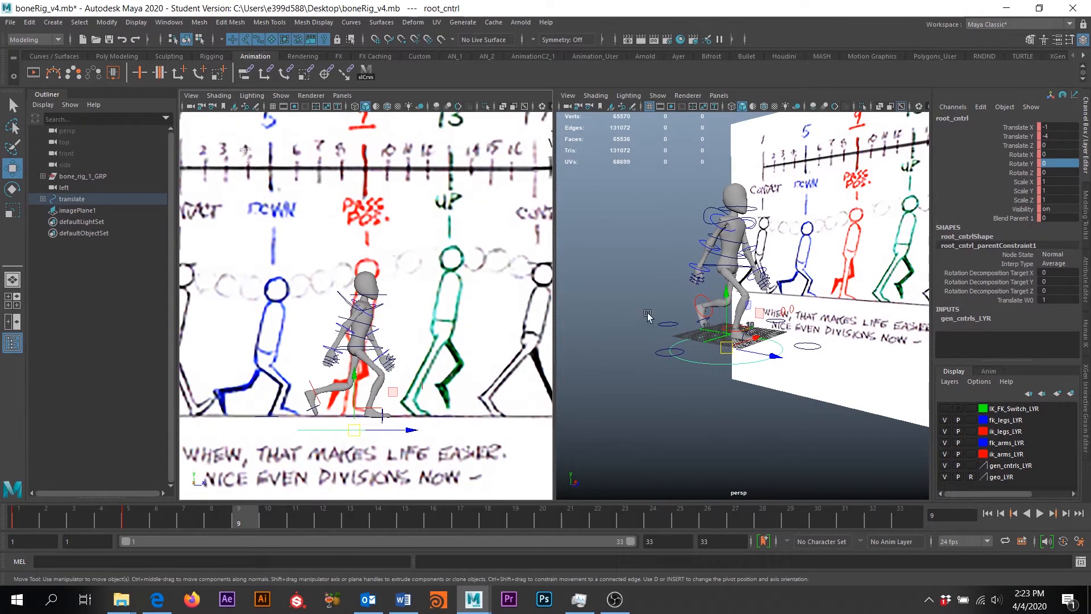
scroll(659, 313, up, 5)
drag(692, 432, 678, 388)
drag(678, 388, 676, 384)
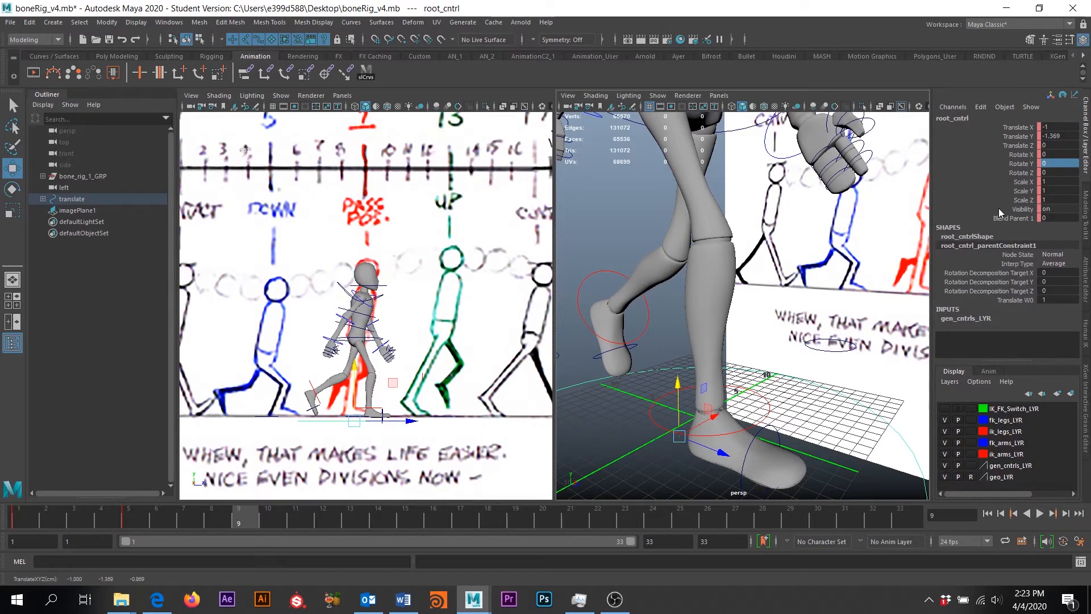
double_click(1056, 162)
text(-.4)
key(Return)
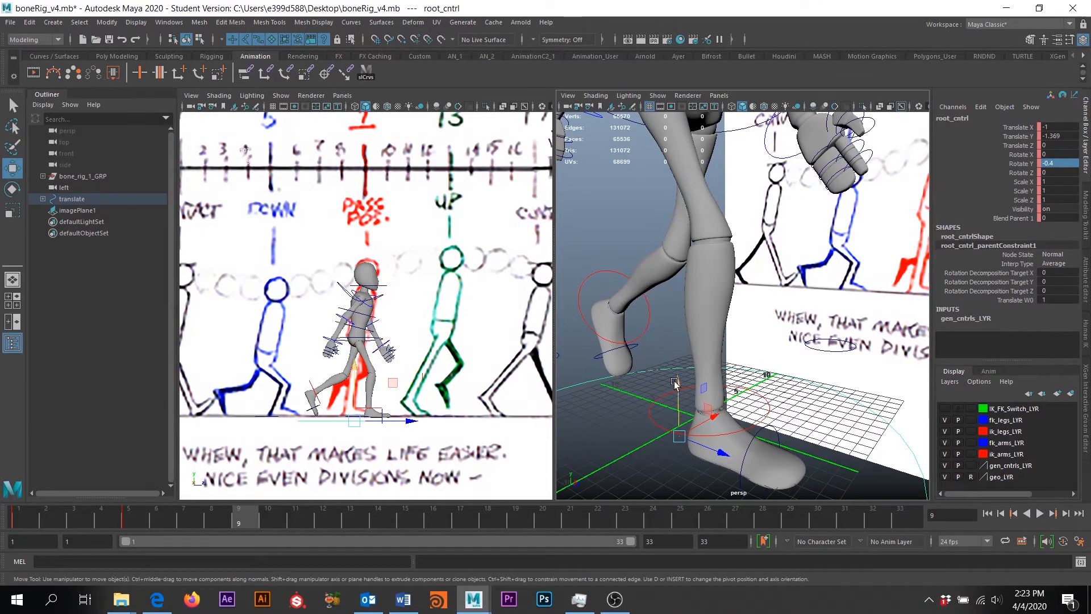
alt+drag(720, 359, 767, 384)
Slide the right IK ankle back in Z and lift the left IK ankle up and forward
click(788, 333)
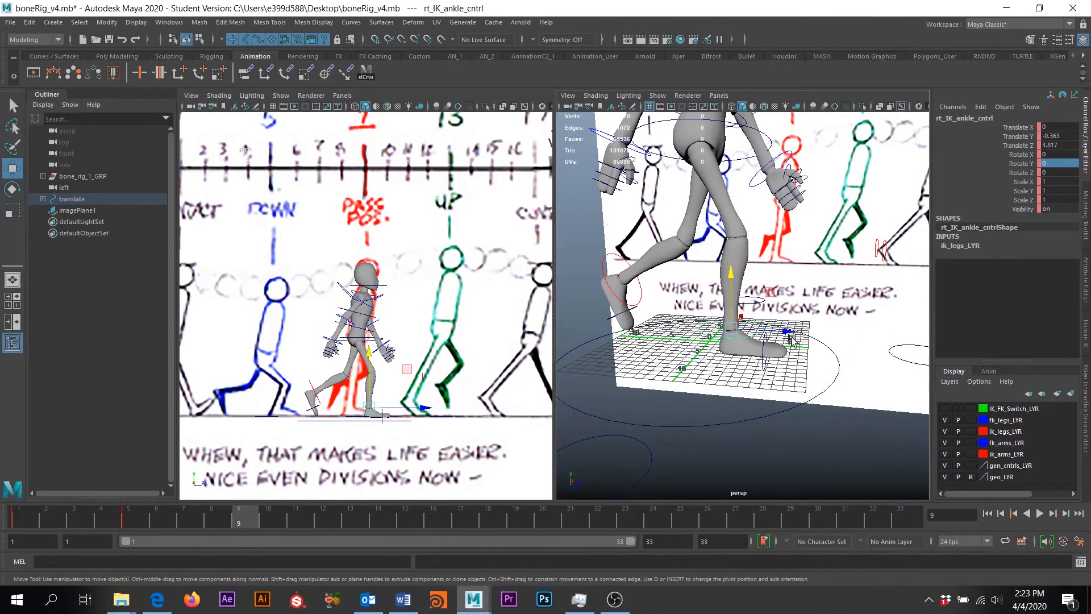
drag(789, 332, 737, 347)
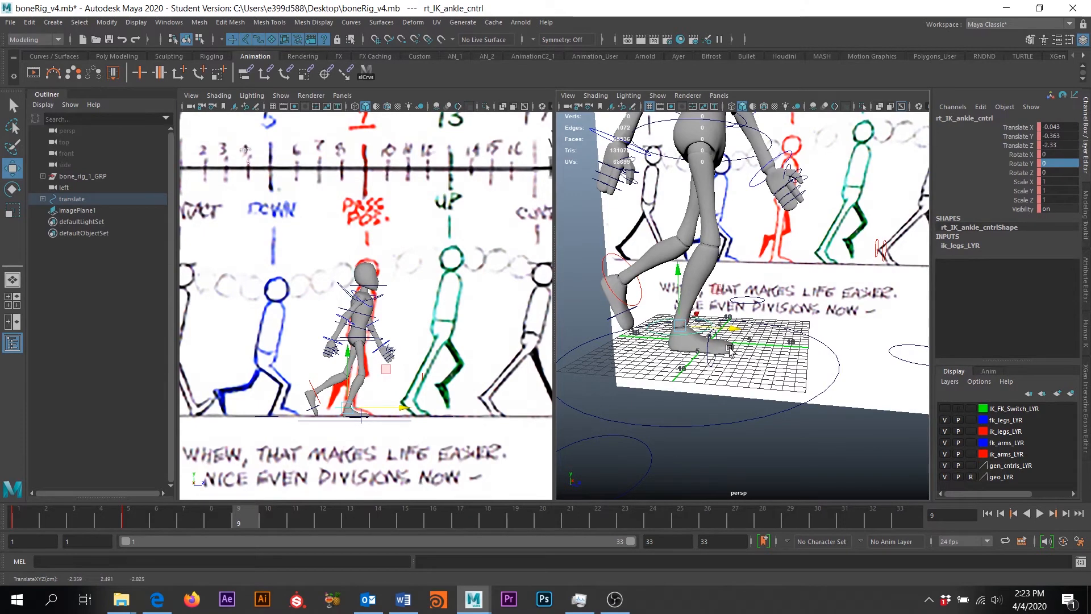
click(316, 386)
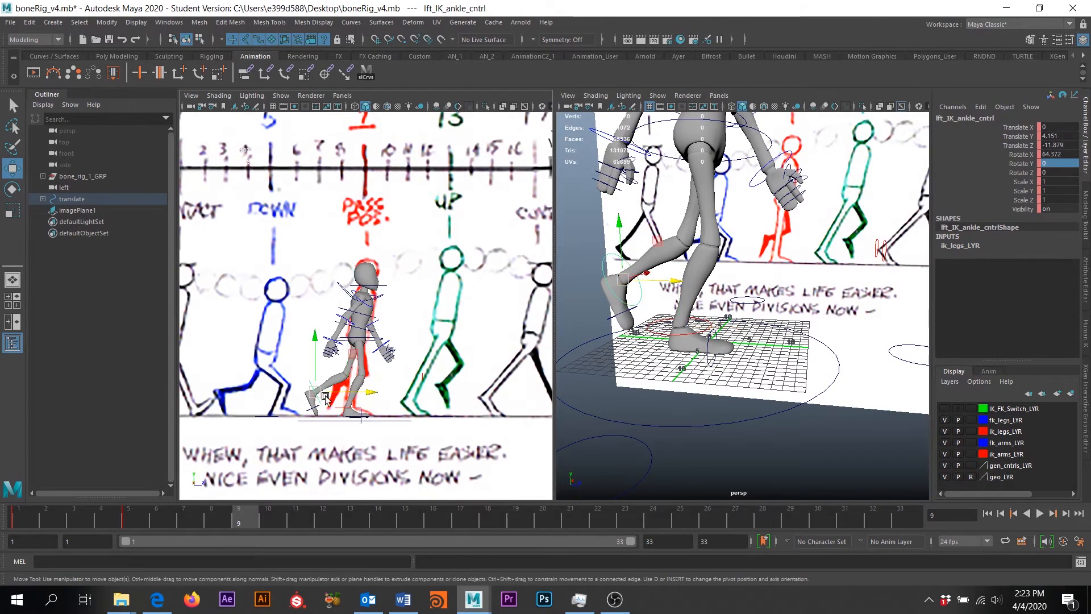
scroll(346, 410, up, 3)
alt+middle_drag(317, 414, 360, 343)
drag(334, 363, 373, 356)
Tilt the left ankle control to Rotate X 99.434, then select root_cntrl
key(e)
key(w)
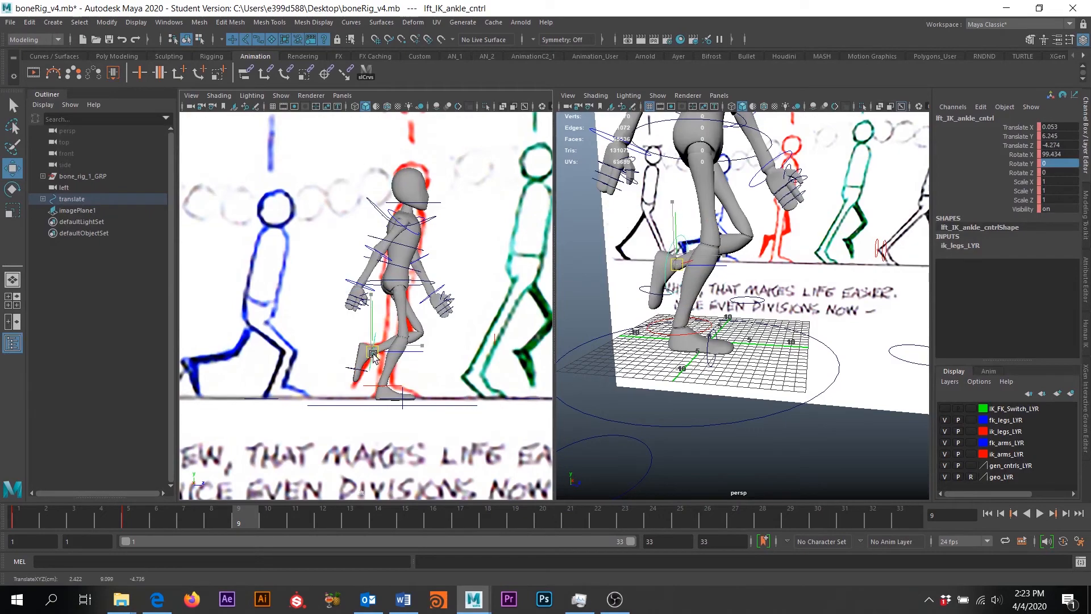
alt+drag(758, 272, 717, 296)
alt+middle_drag(717, 296, 750, 356)
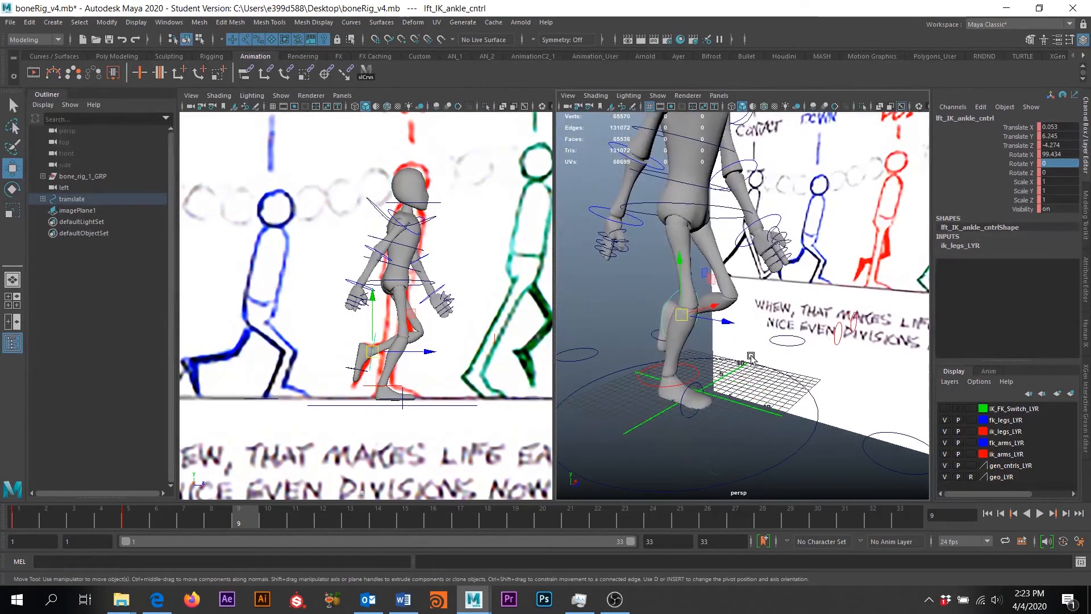
alt+drag(750, 357, 560, 371)
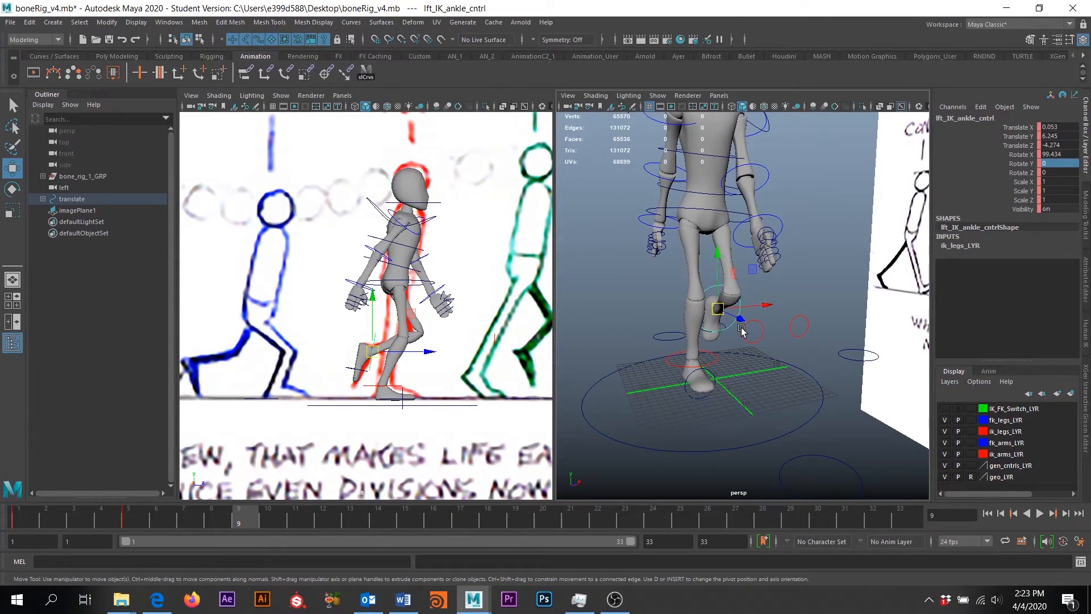
click(712, 451)
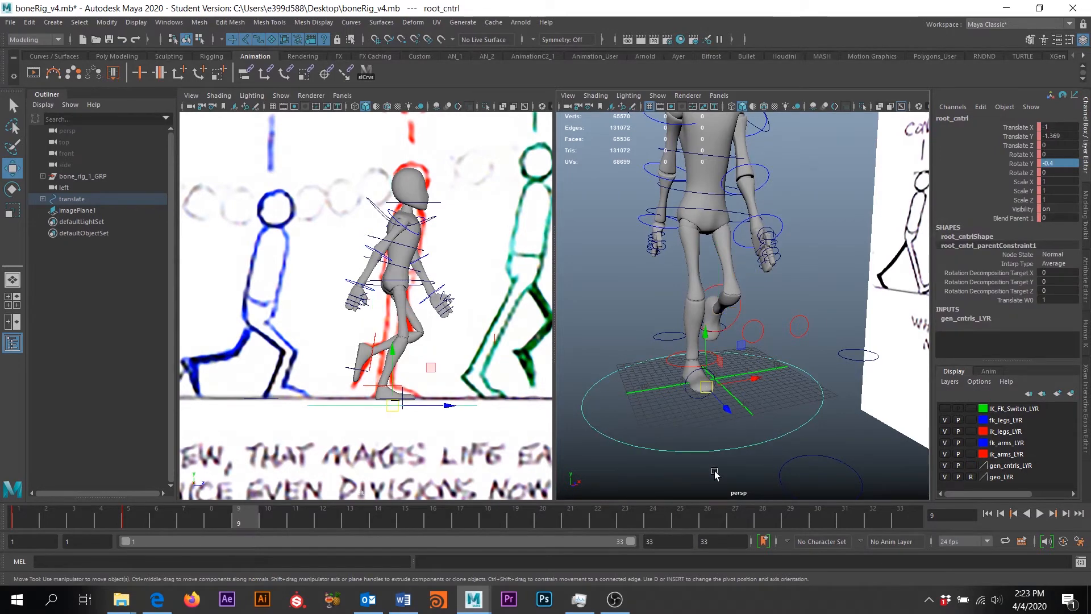
Set root_cntrl Translate Y to -0.4 and Rotate Y to 0 in the Channel Box
double_click(1064, 136)
text(-0)
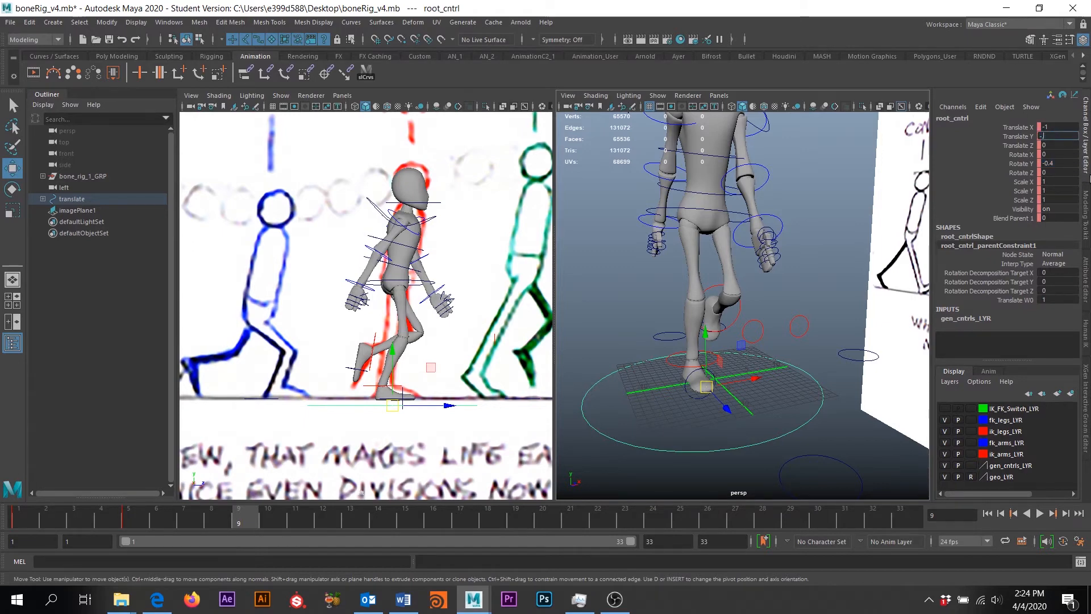
text(.4)
key(Return)
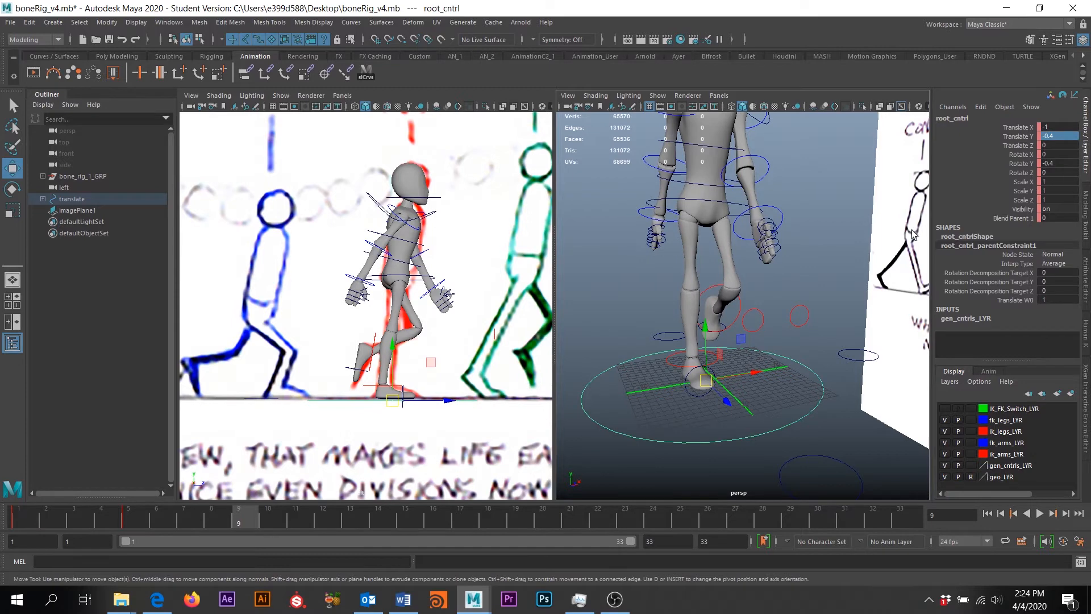
double_click(1056, 163)
text(0)
key(Return)
Set root_cntrl Translate X to -2
alt+middle_drag(662, 327, 658, 364)
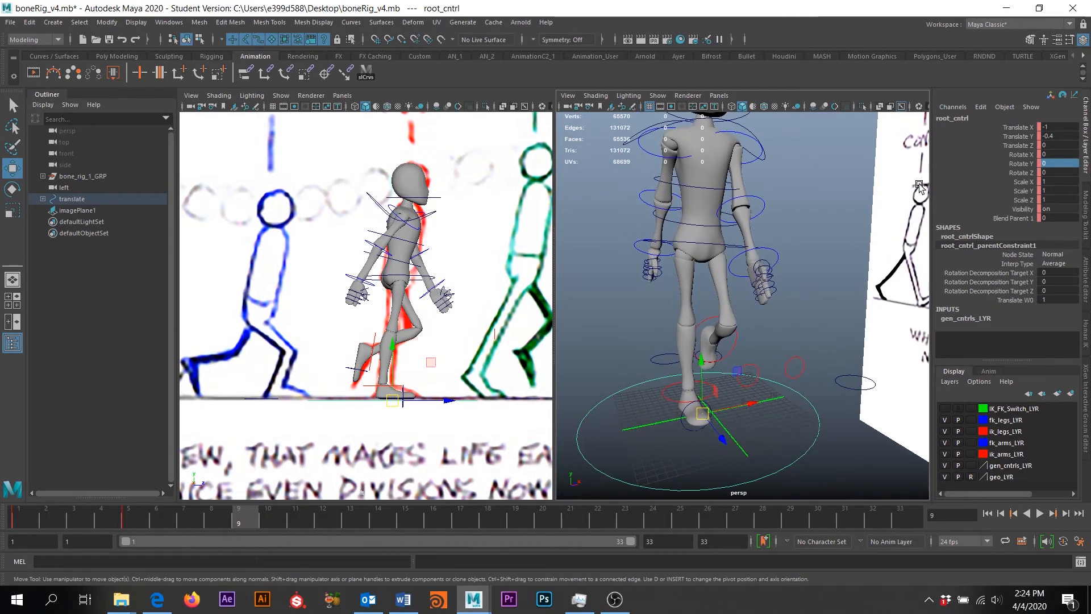
alt+drag(824, 373, 789, 369)
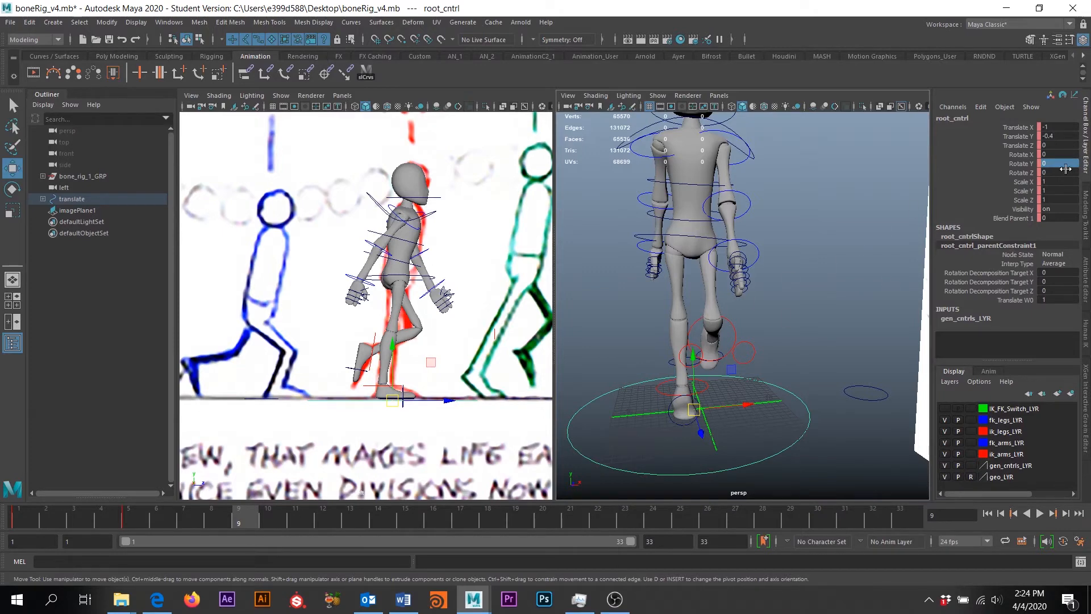
click(1064, 125)
text(-2)
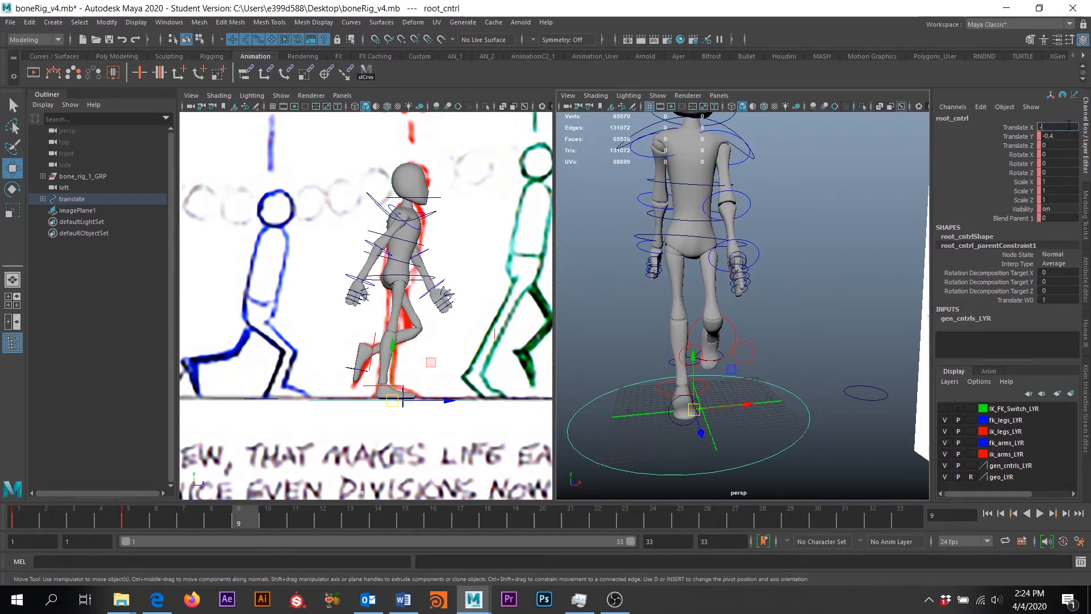
key(Return)
Undo the trial sideways and height moves of the root, then select hip_cntrl
alt+drag(672, 307, 733, 407)
key(ctrl+z)
alt+drag(672, 314, 685, 227)
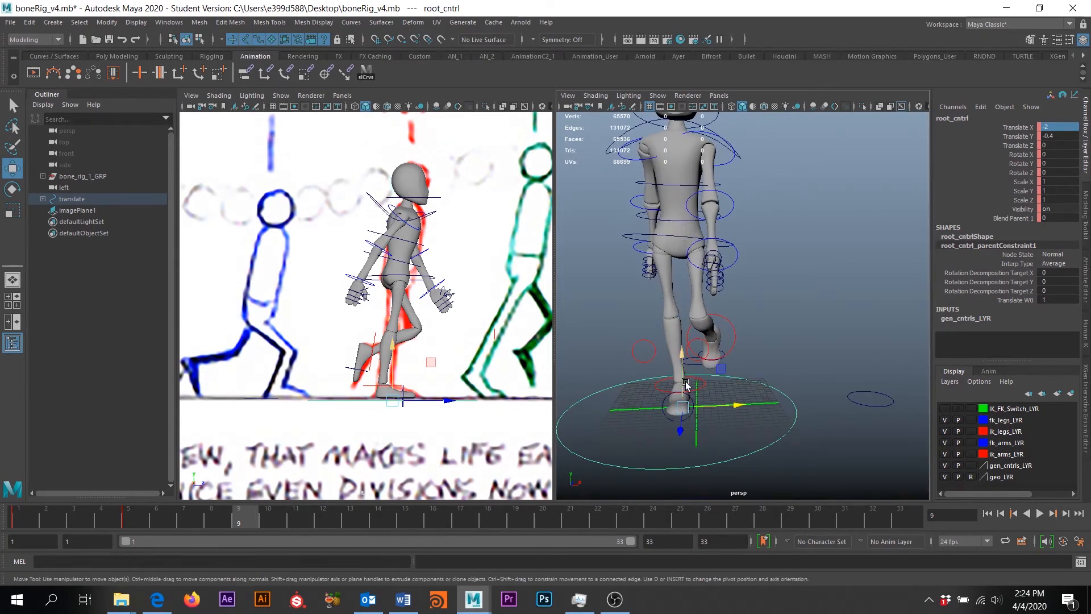
drag(732, 396, 754, 405)
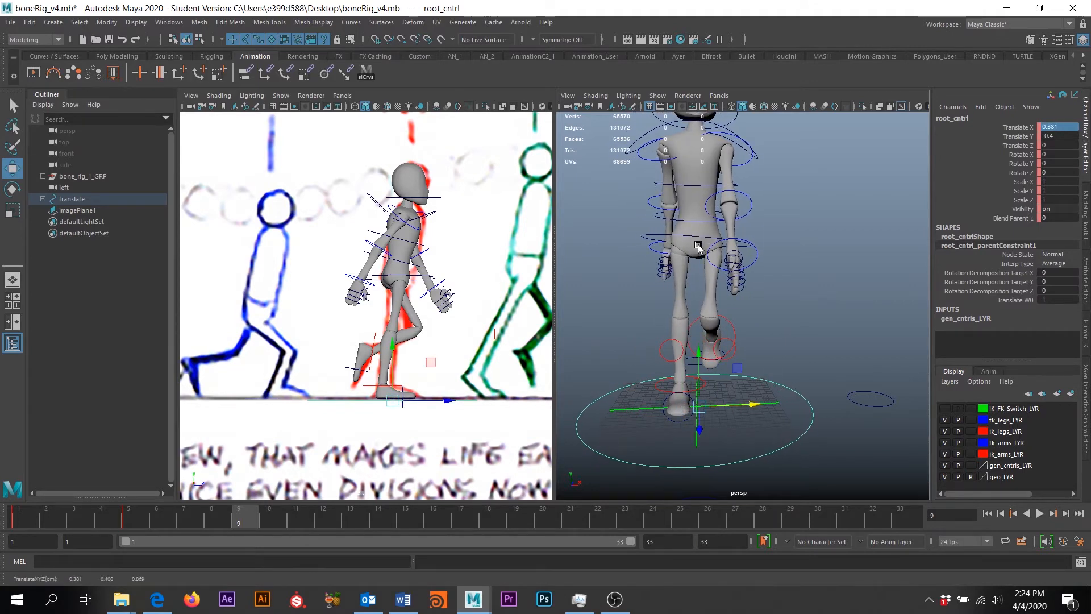
key(ctrl+z)
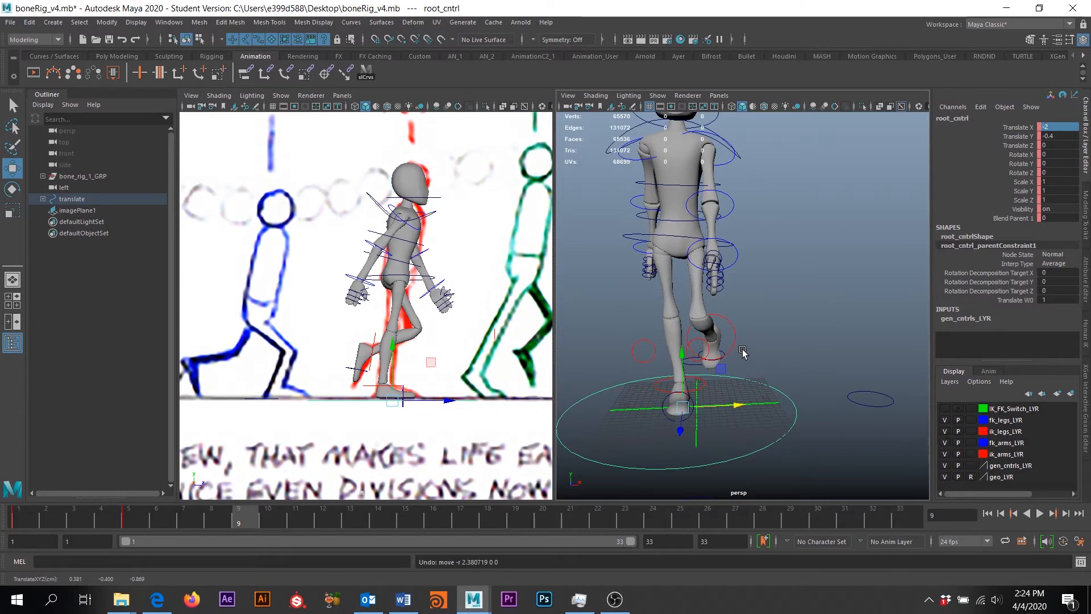
alt+drag(742, 352, 742, 370)
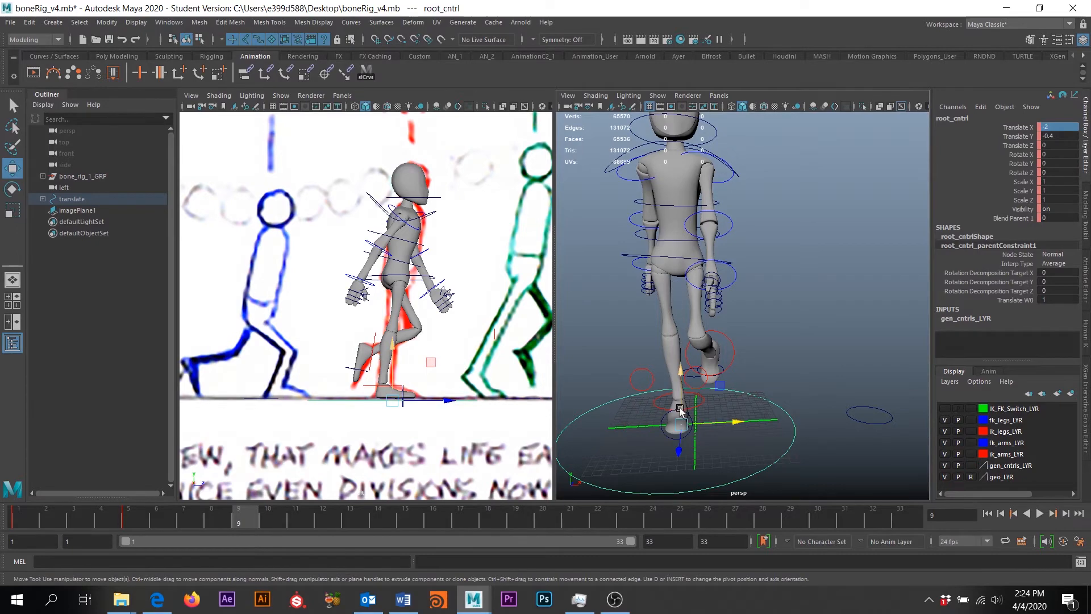
alt+drag(680, 408, 762, 370)
scroll(795, 348, up, 5)
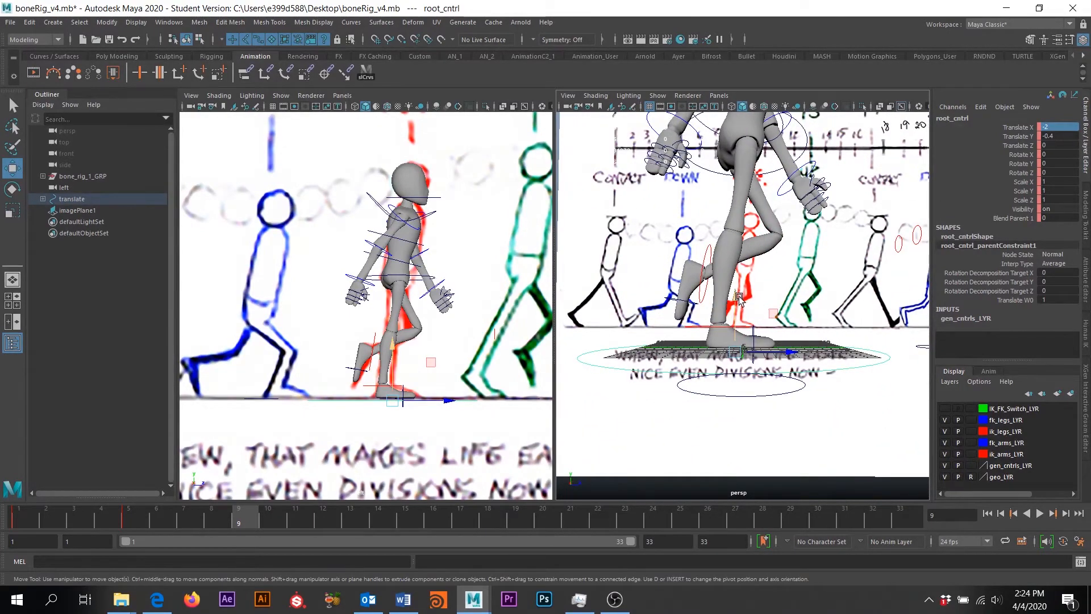
mouse_move(738, 298)
mouse_down()
mouse_move(742, 313)
mouse_move(741, 301)
mouse_up()
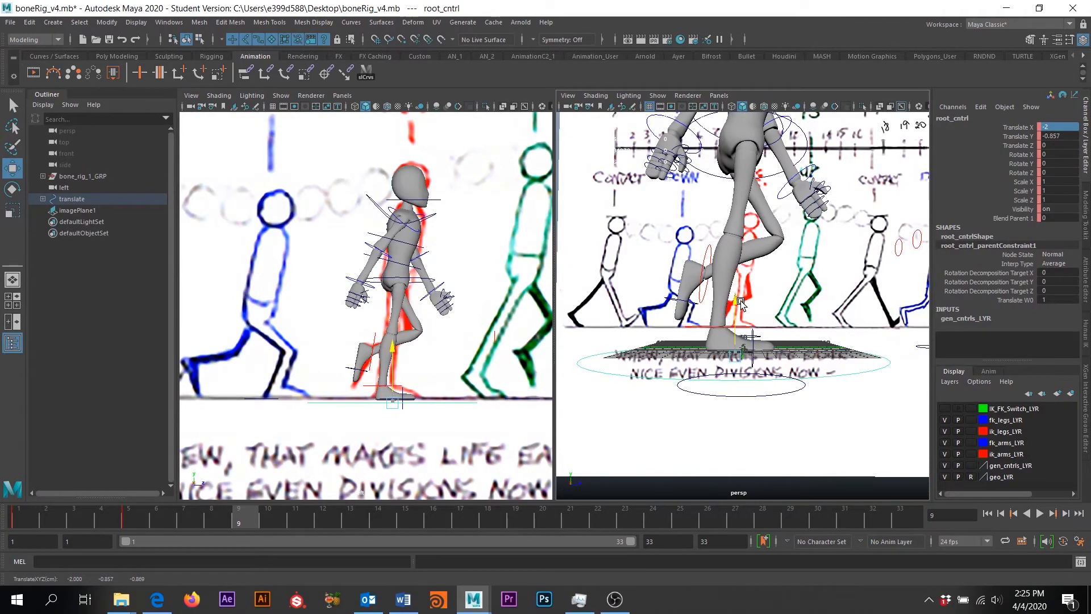
key(ctrl+z)
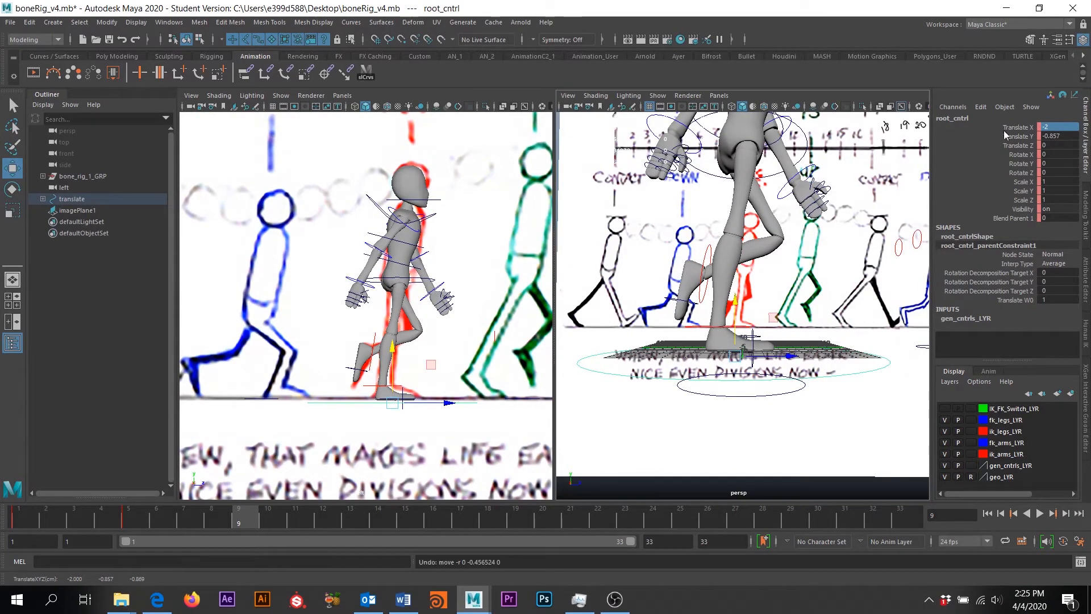
alt+drag(732, 313, 665, 243)
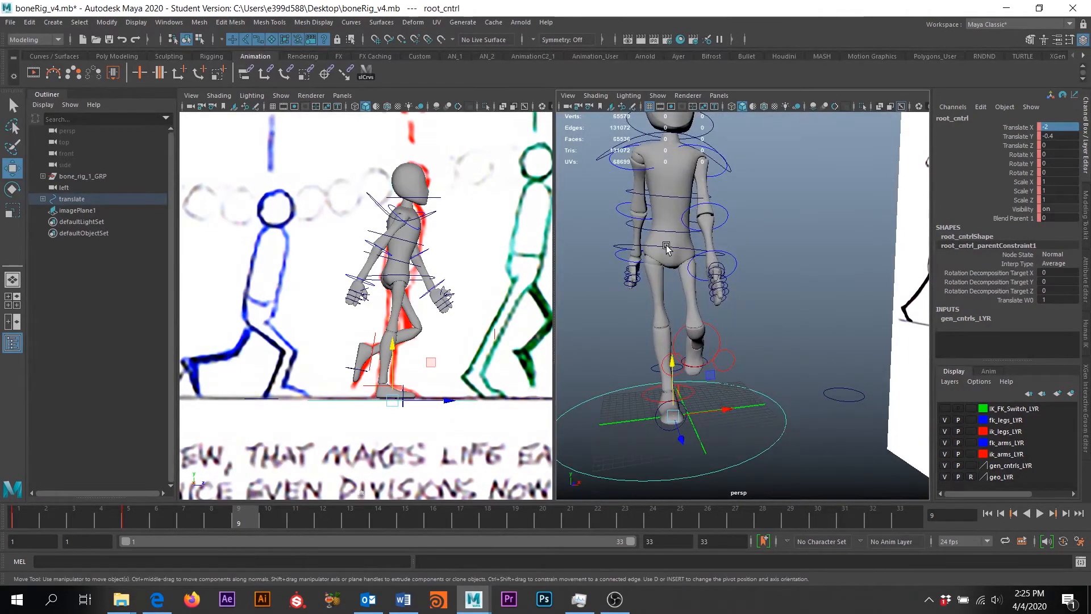
click(669, 248)
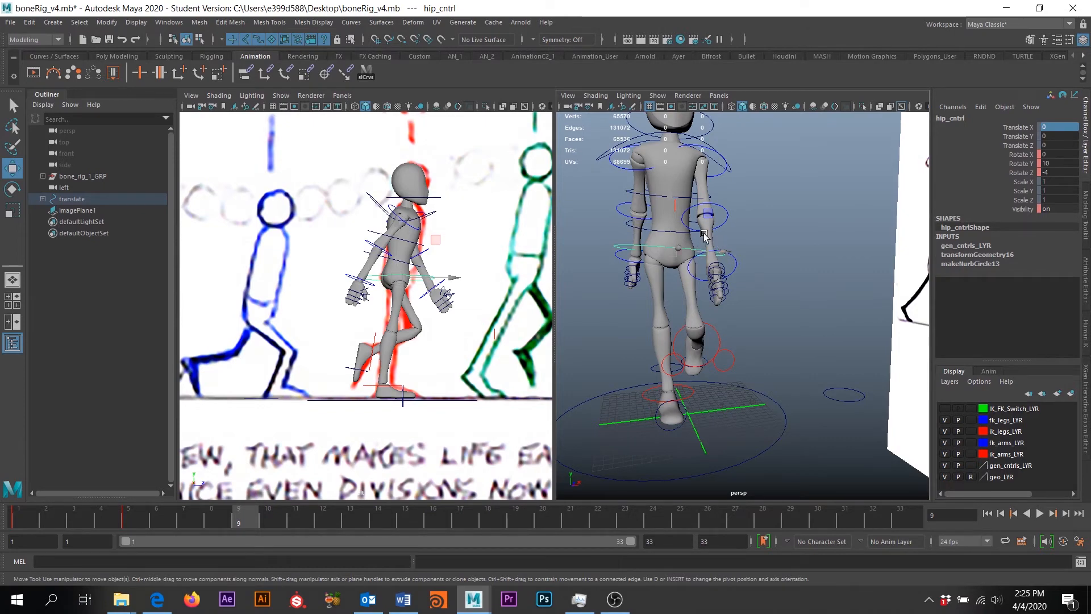
Turn hip_cntrl to Rotate Y 5, then select root_cntrl
key(e)
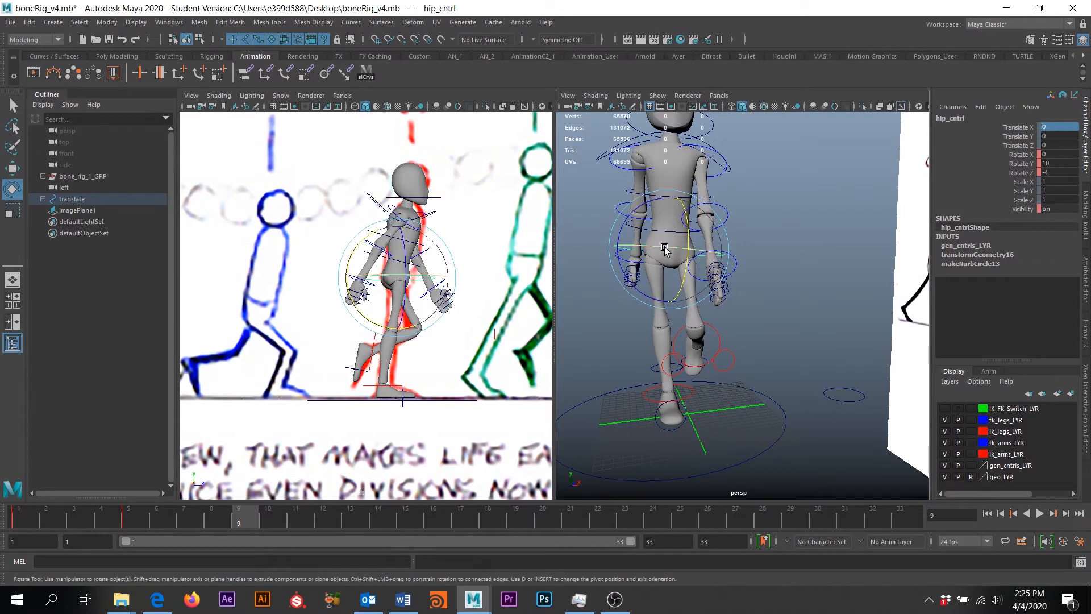
click(665, 249)
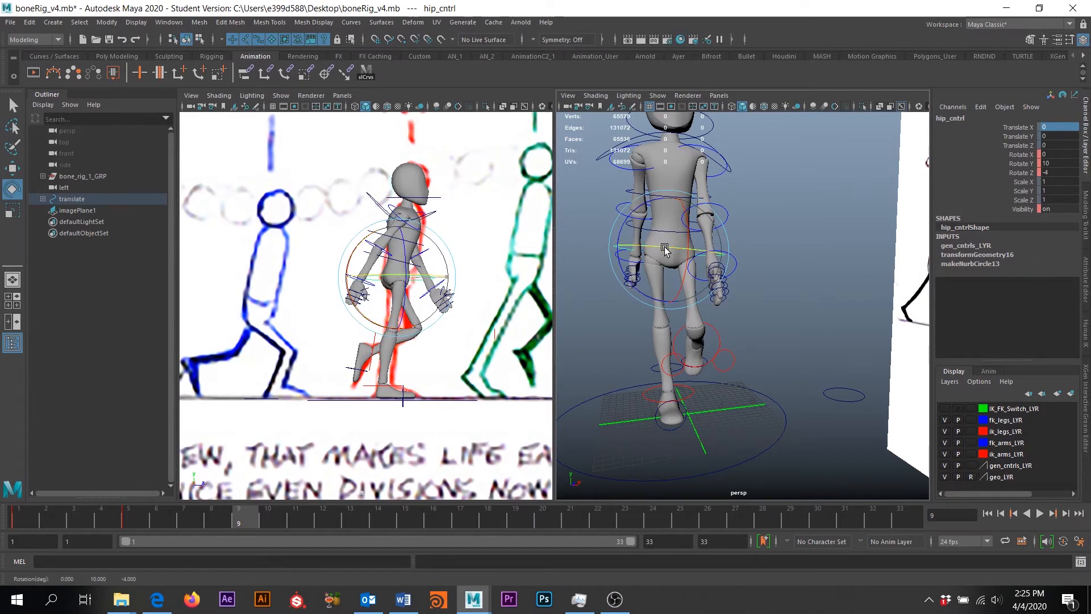
drag(665, 250, 767, 221)
double_click(1057, 163)
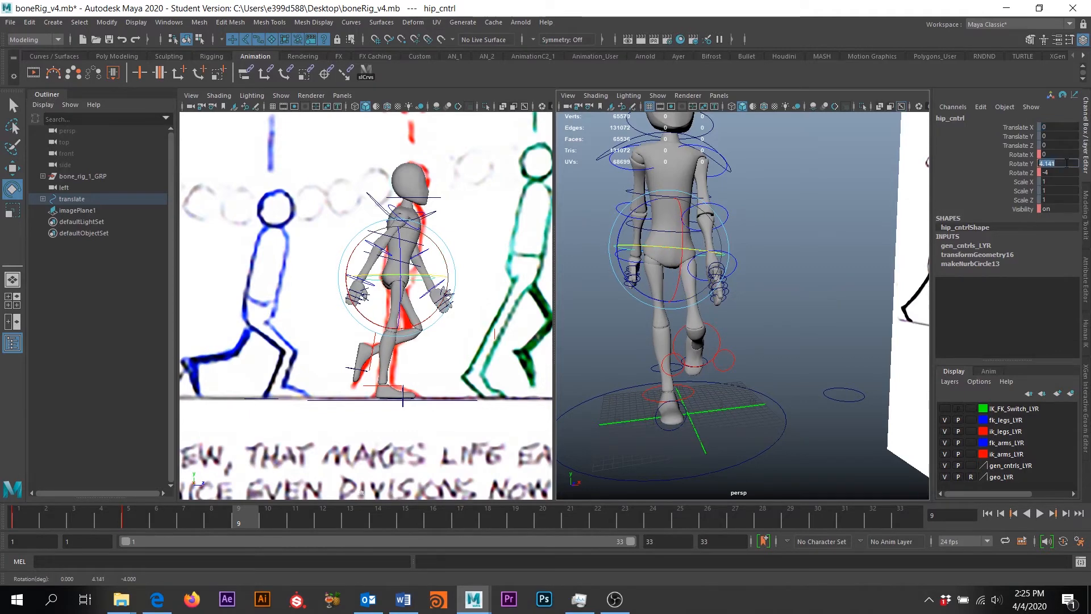
text(5)
key(Return)
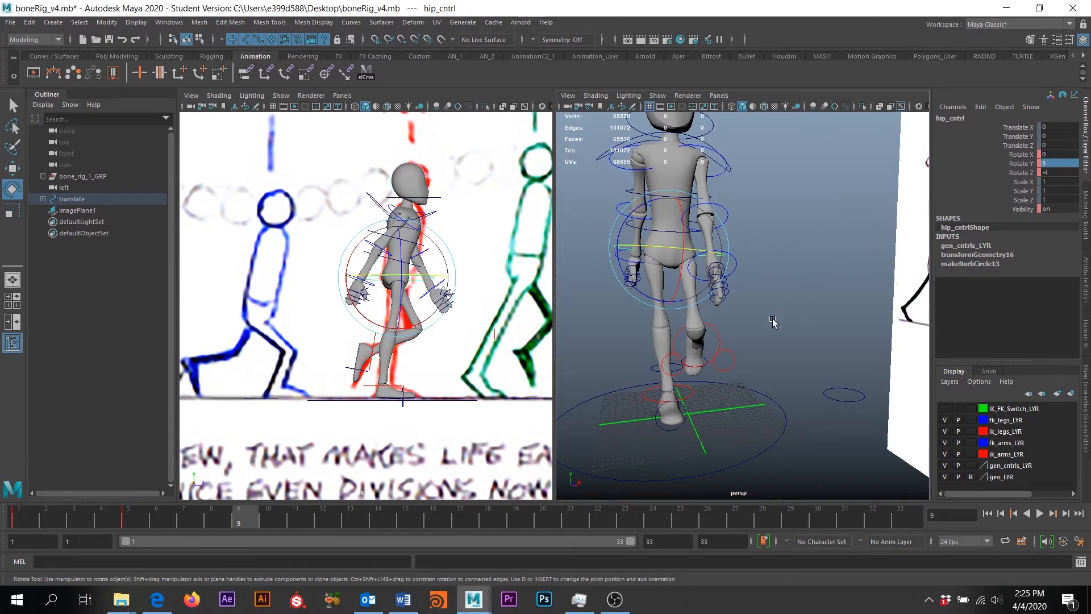
alt+drag(772, 321, 822, 394)
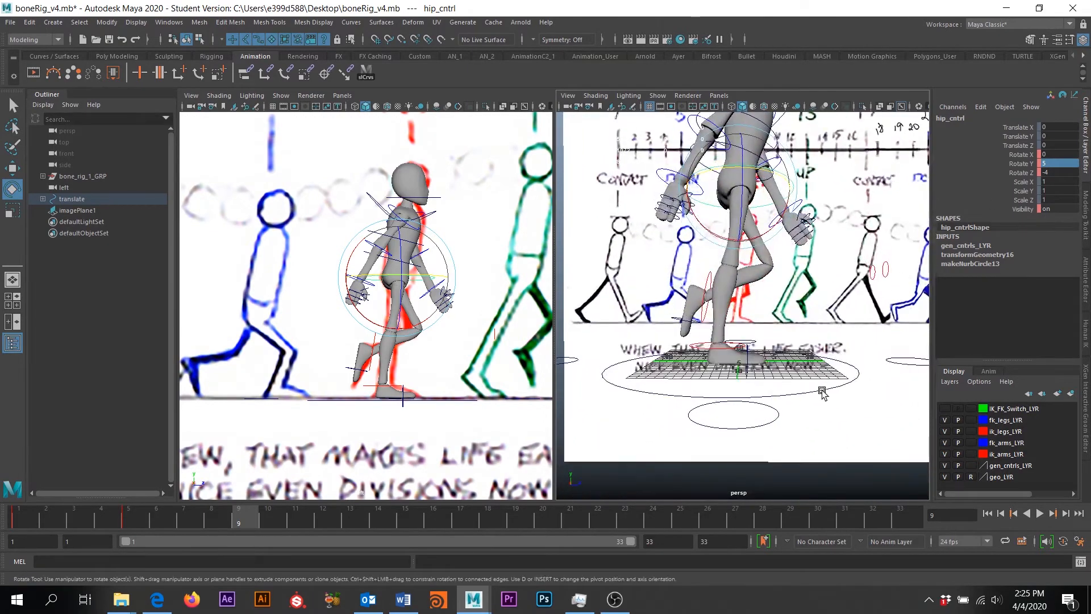
click(814, 392)
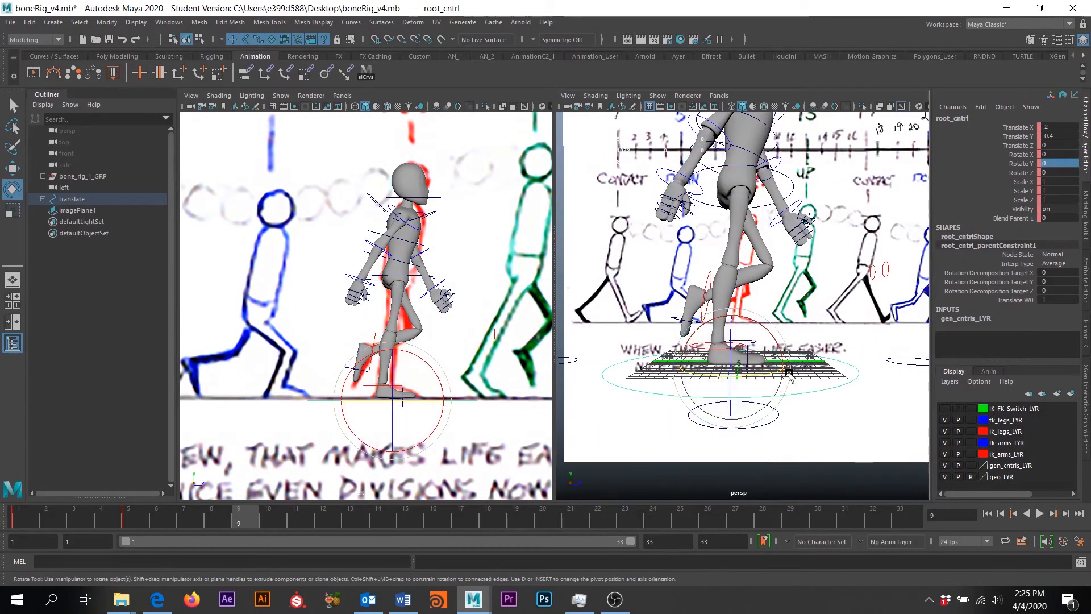
Lower root_cntrl to Translate Y -1 in the Channel Box
key(w)
mouse_move(733, 305)
mouse_down()
mouse_move(729, 335)
mouse_move(815, 327)
mouse_move(737, 320)
mouse_up()
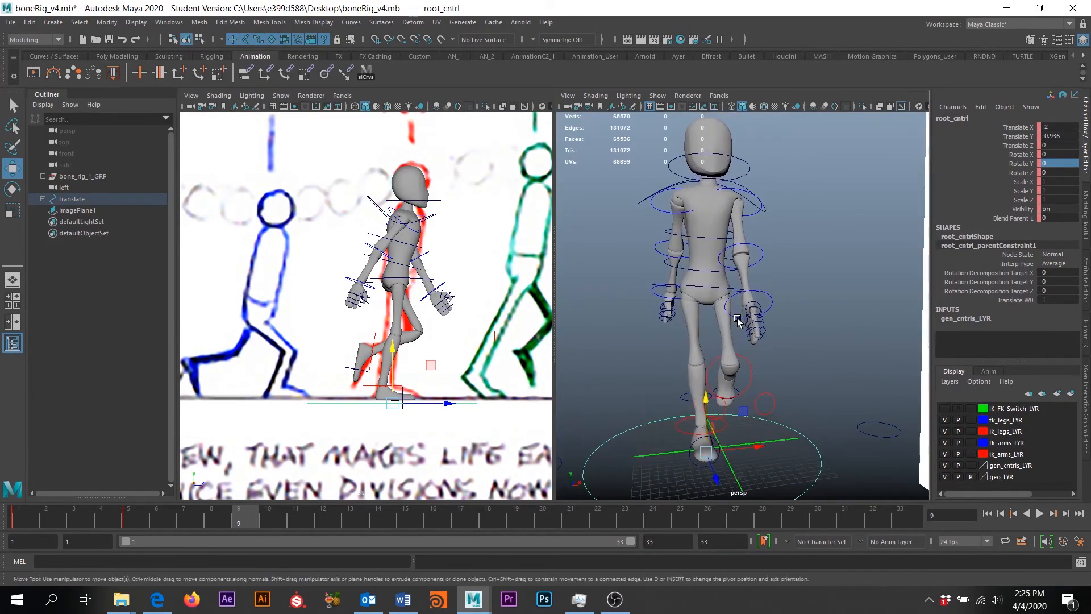
double_click(1067, 136)
text(-)
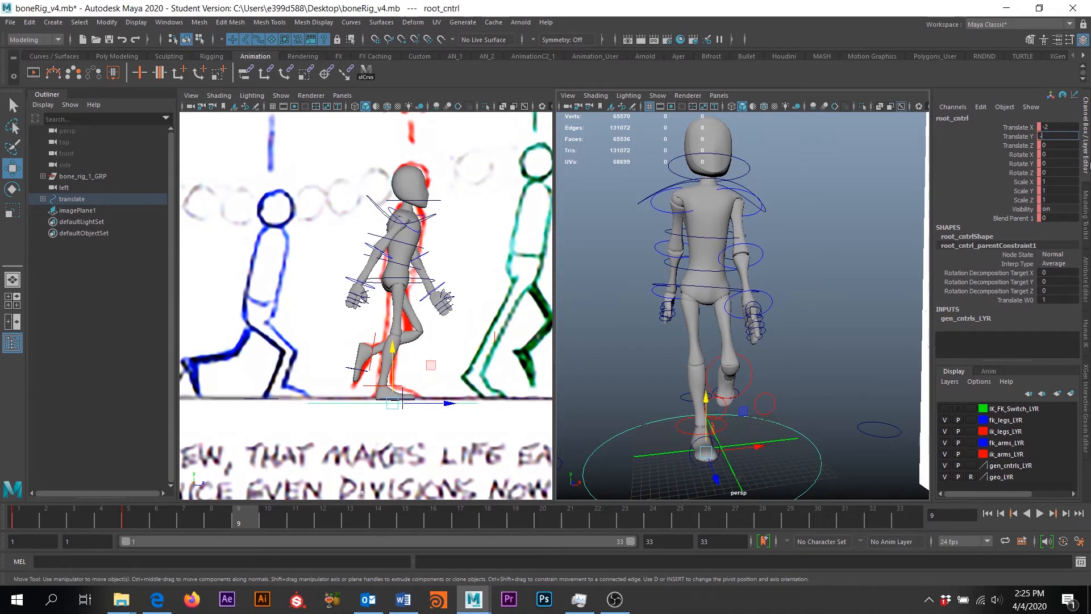
text(1)
key(Return)
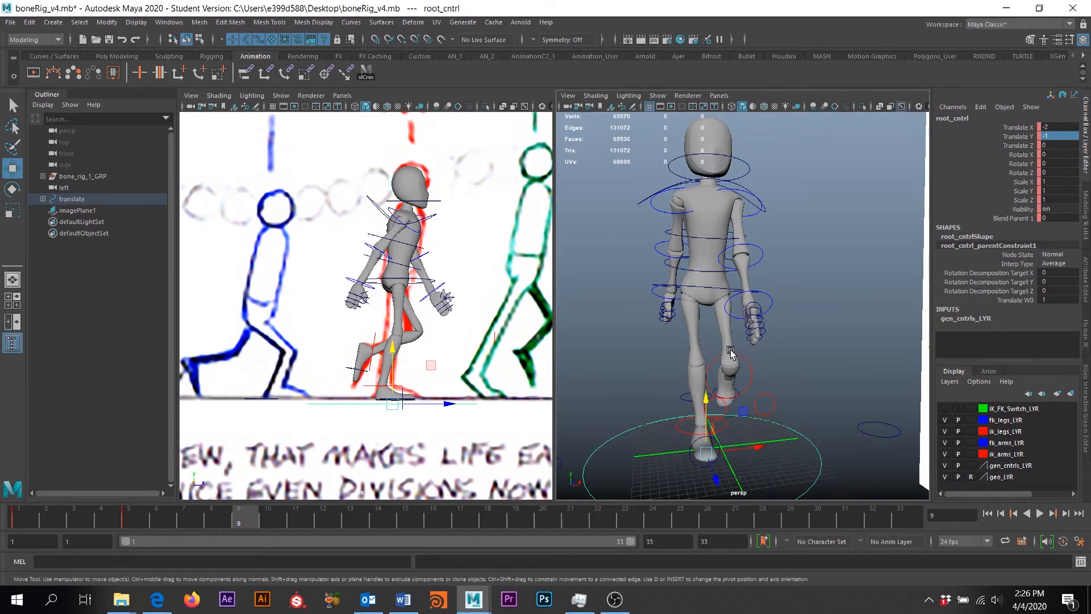
Orbit to reveal the reference image and select spine_1_cntrl
mouse_move(675, 419)
alt+mouse_down()
mouse_move(731, 392)
mouse_move(670, 402)
alt+mouse_up()
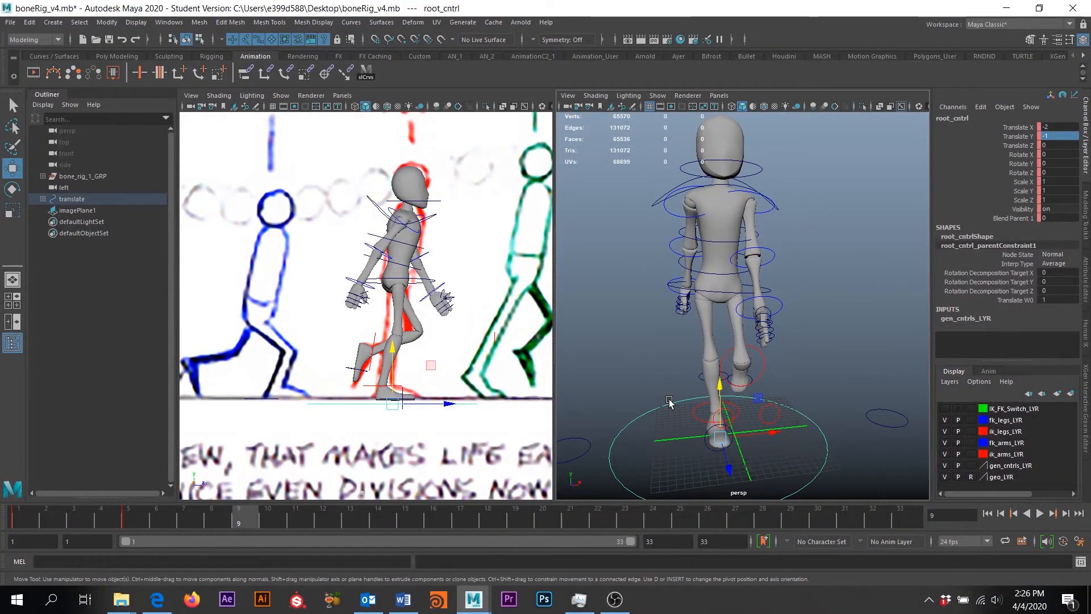
alt+drag(676, 394, 732, 340)
click(730, 339)
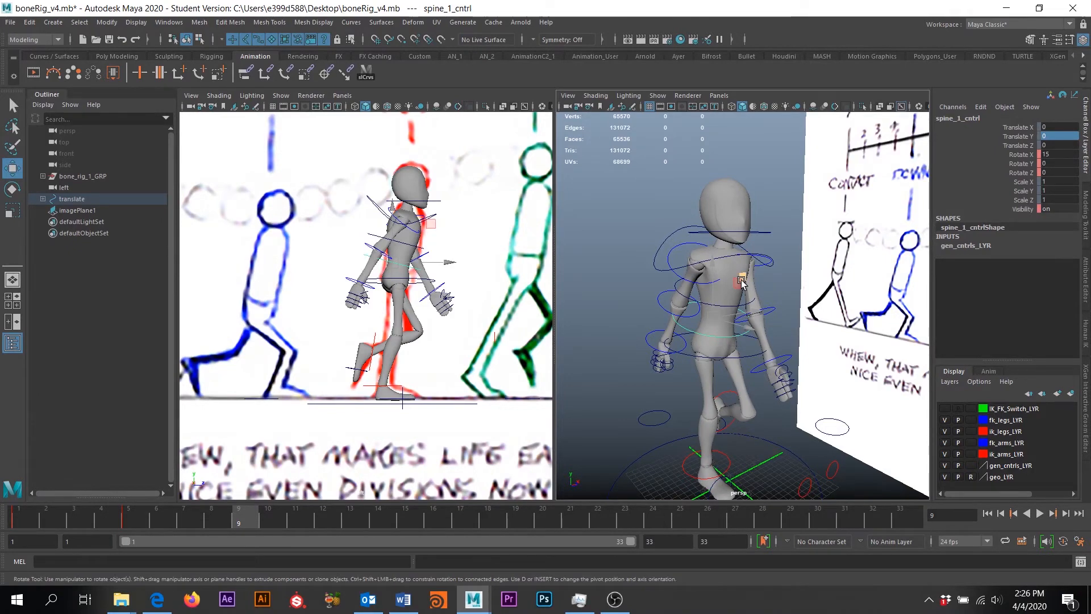
Lean spine_1_cntrl forward, settling on Rotate X 5 after trial values
key(e)
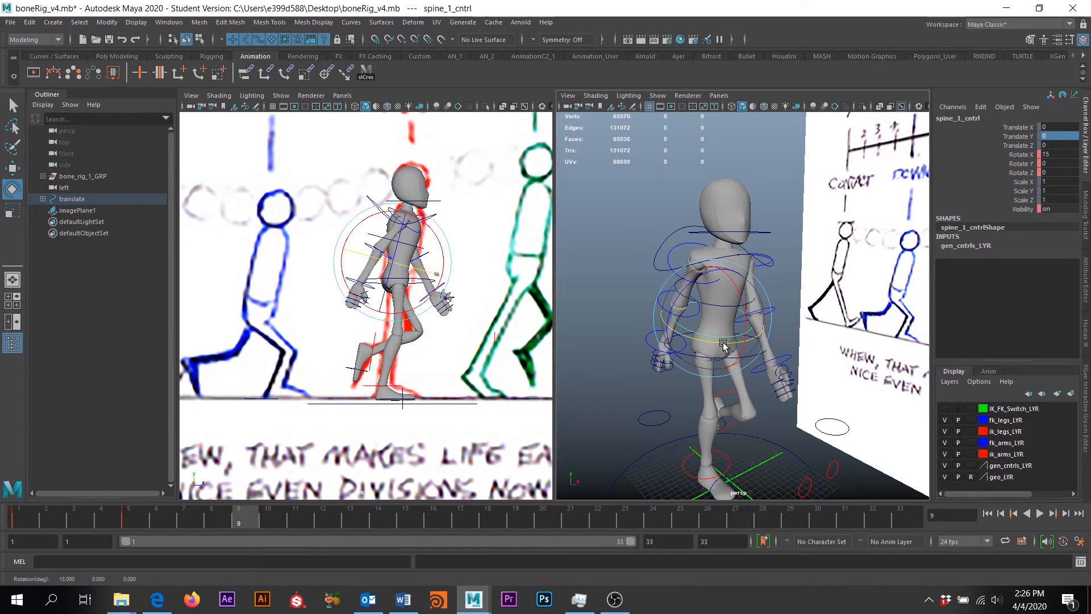
drag(723, 344, 738, 344)
key(ctrl+z)
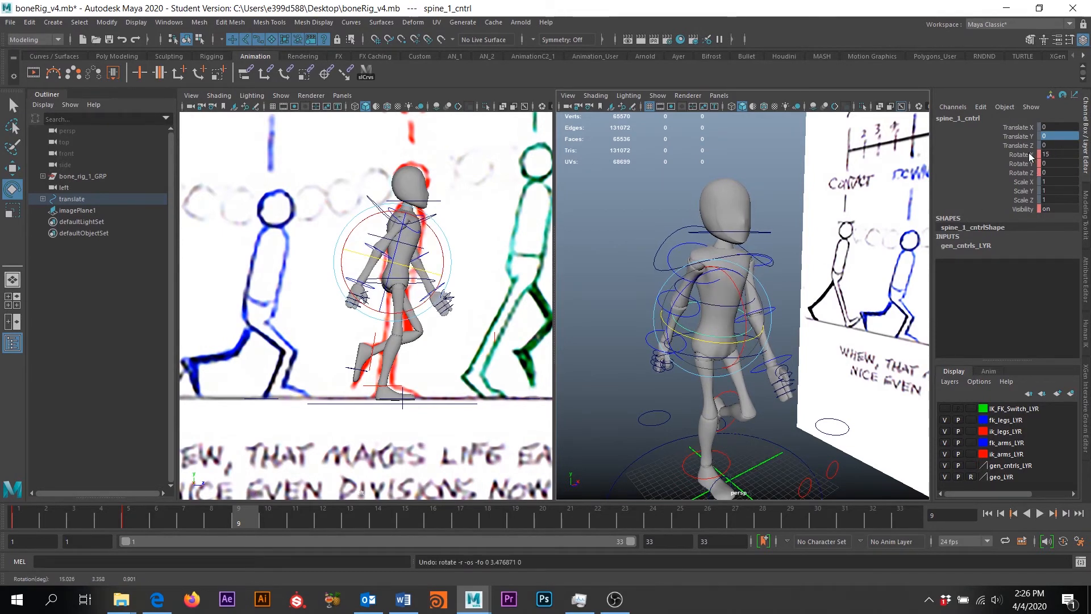
click(1048, 153)
text(27)
key(Return)
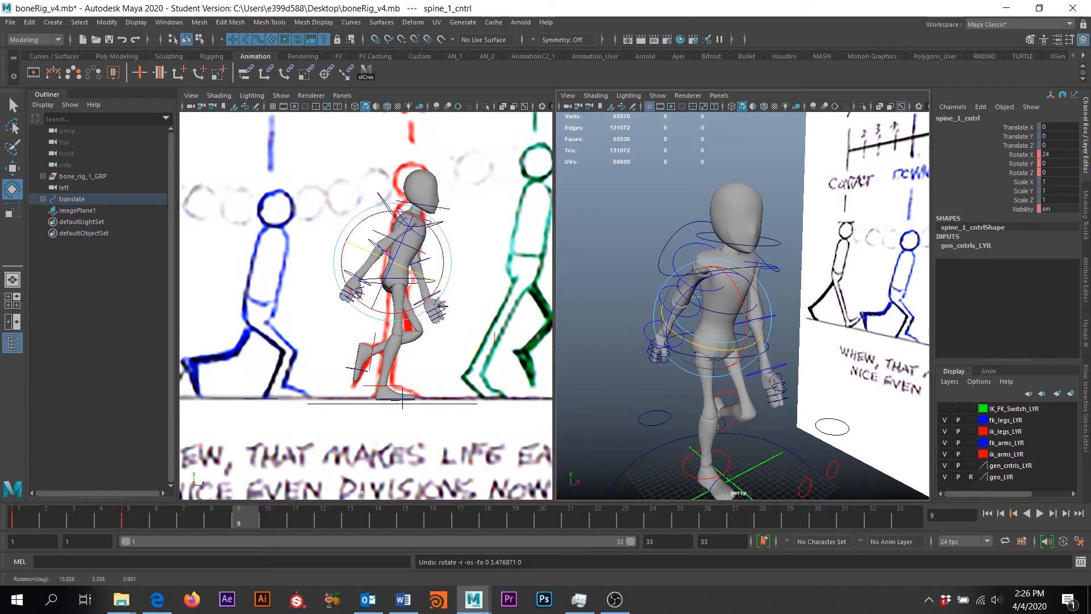
key(ctrl+z)
drag(747, 310, 740, 300)
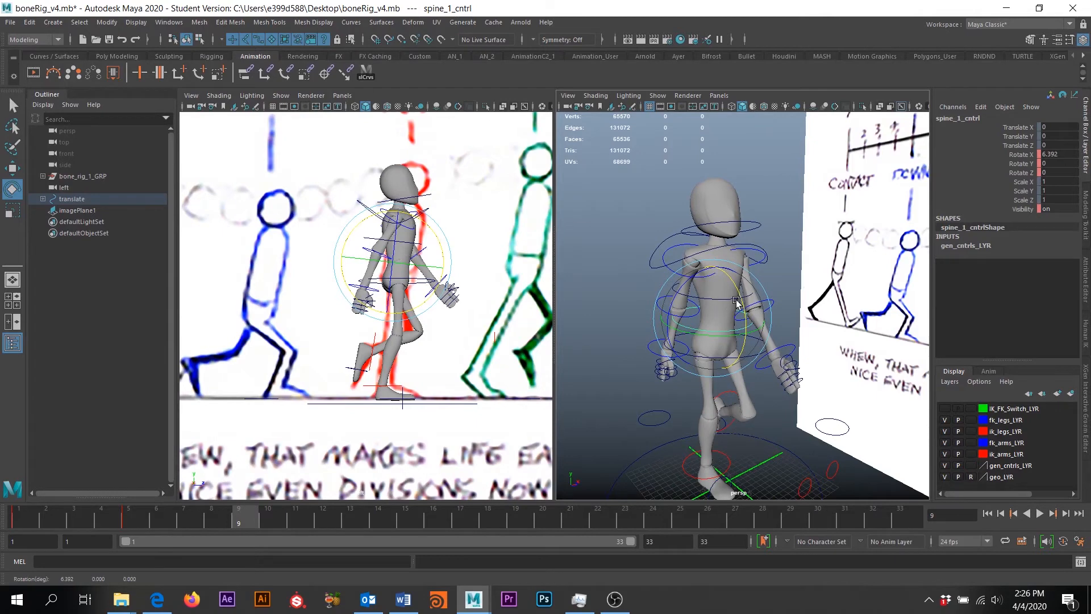
alt+middle_drag(425, 213, 423, 247)
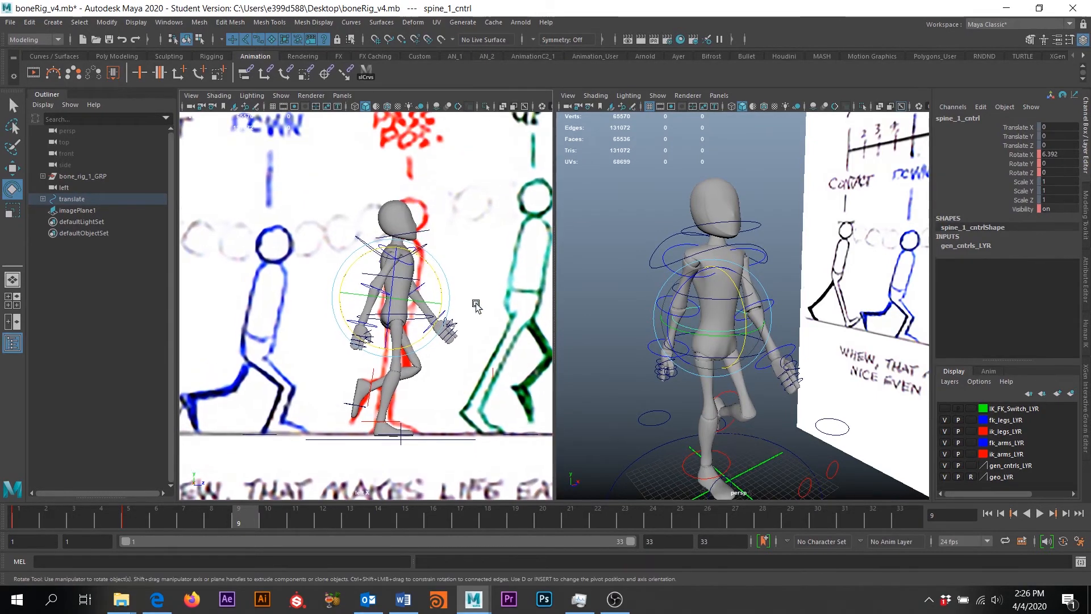
drag(743, 306, 740, 303)
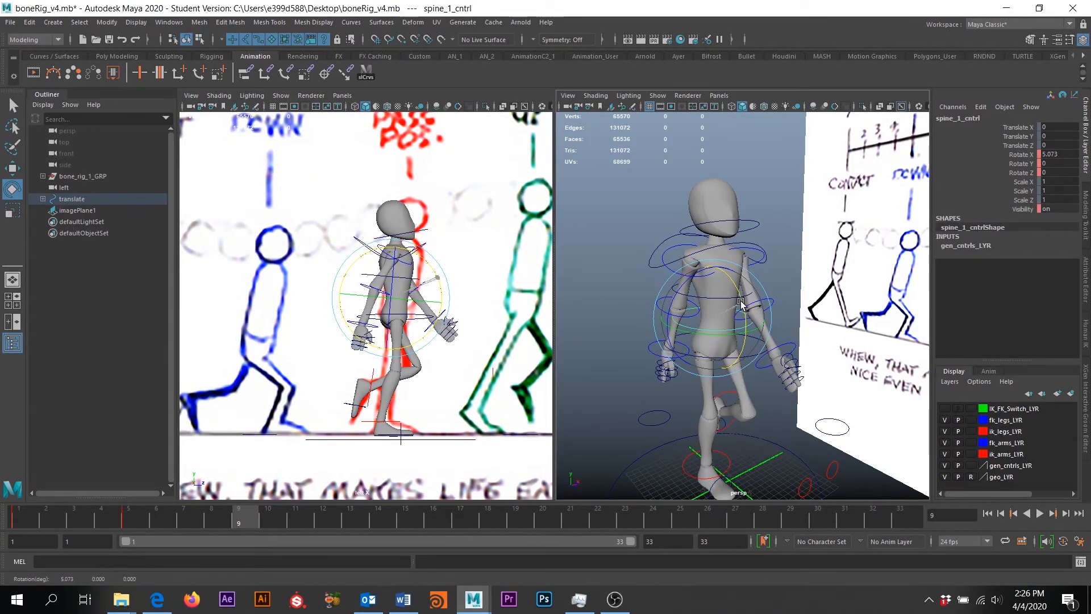
double_click(1052, 154)
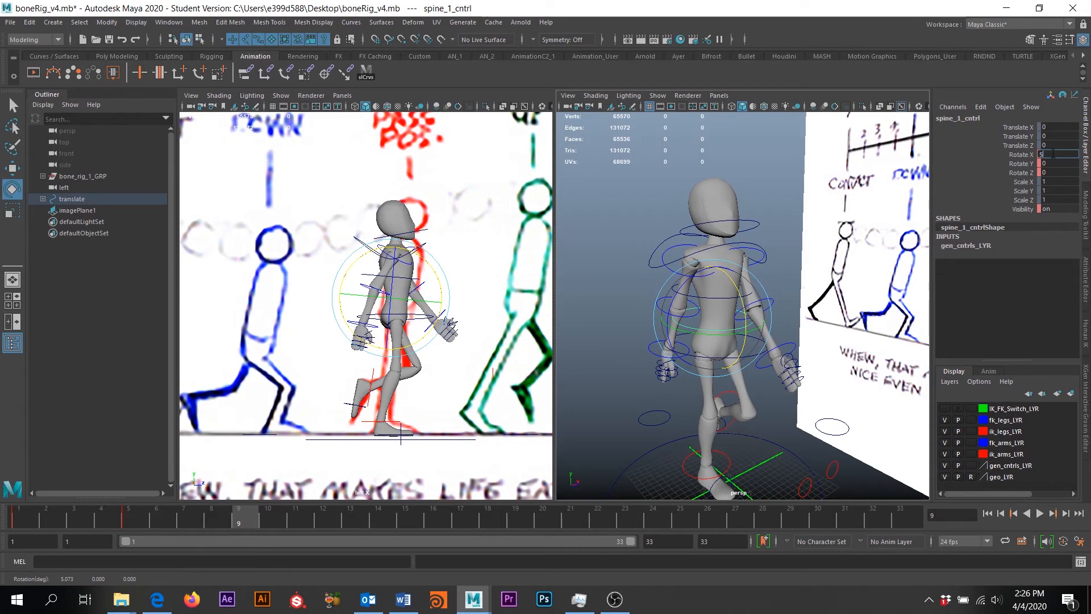
key(Return)
Set spine_2_cntrl Rotate Y to 0, then reselect the lower spine control
click(759, 303)
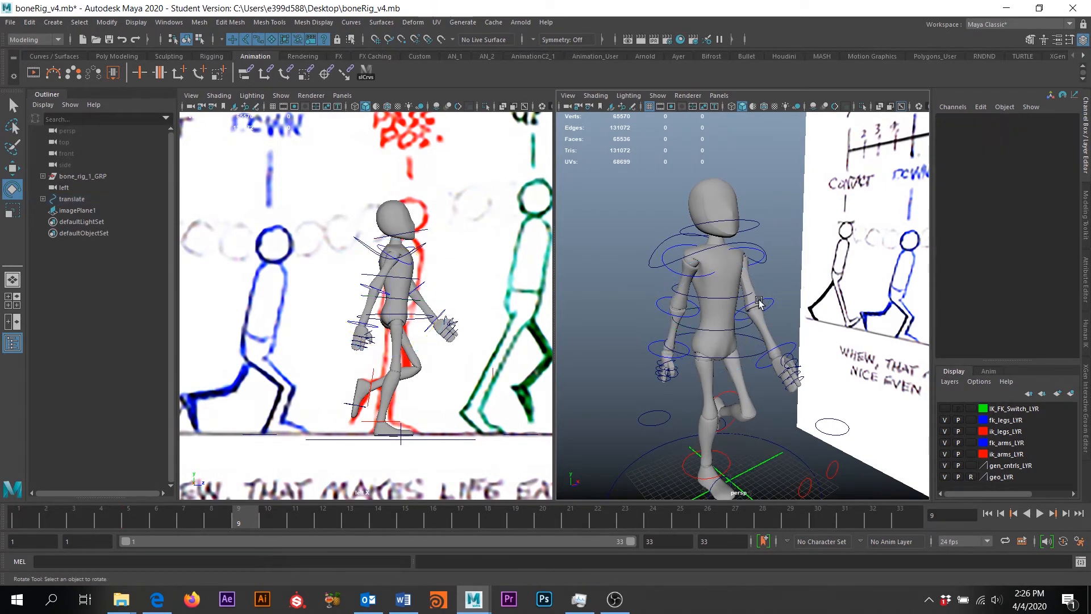
click(731, 300)
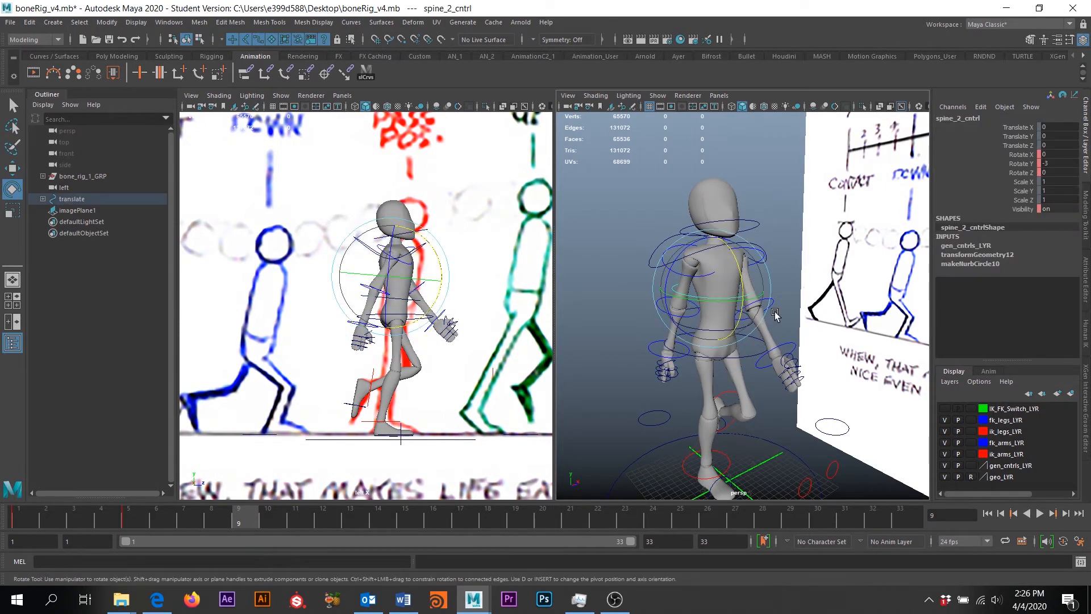
click(1054, 164)
key(Return)
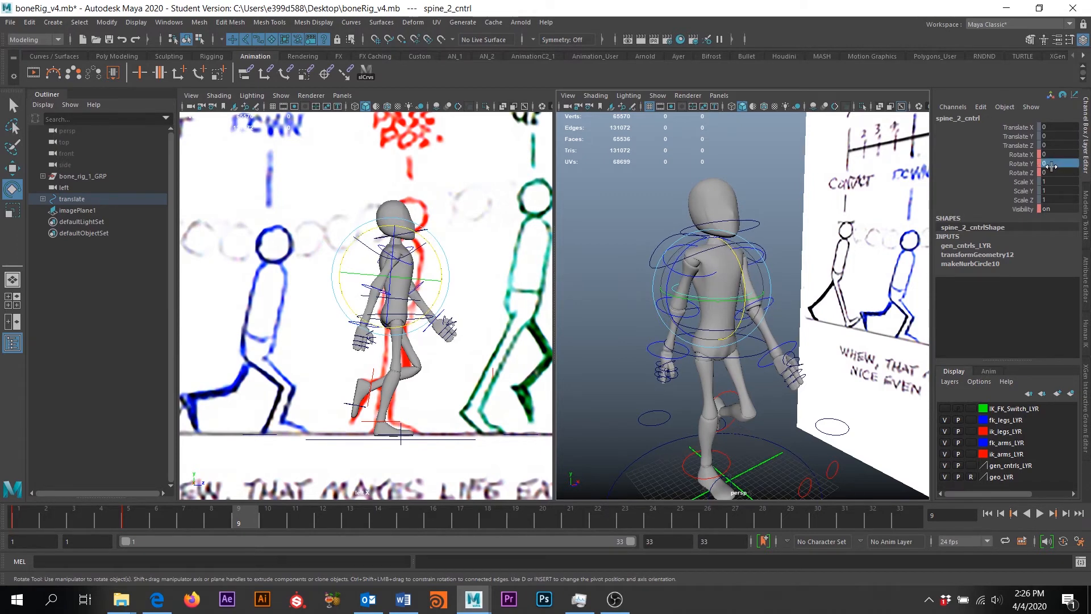
scroll(395, 237, down, 2)
alt+drag(807, 246, 783, 247)
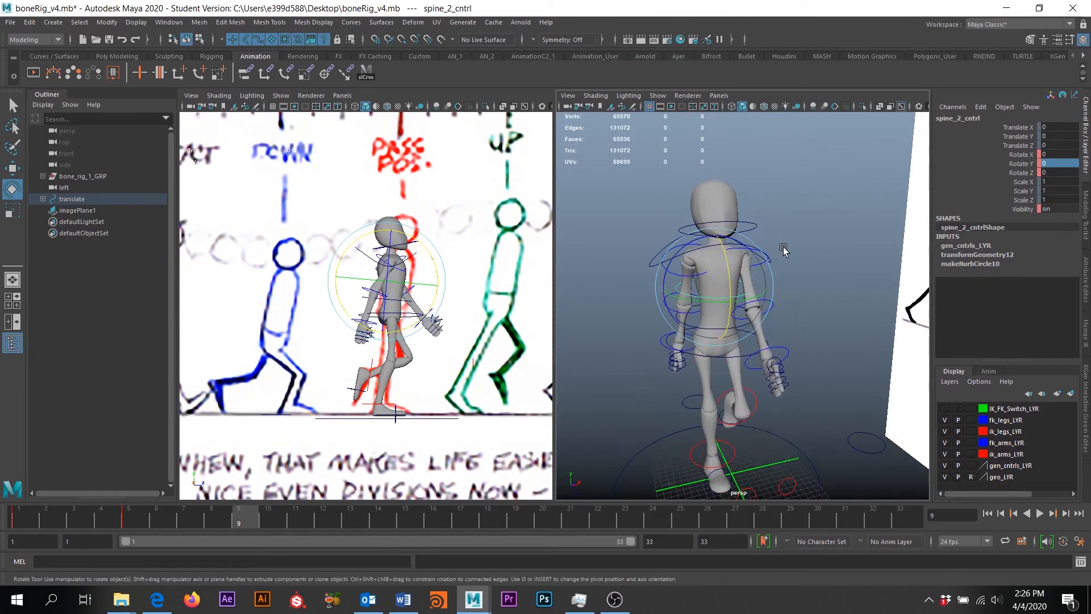
click(801, 265)
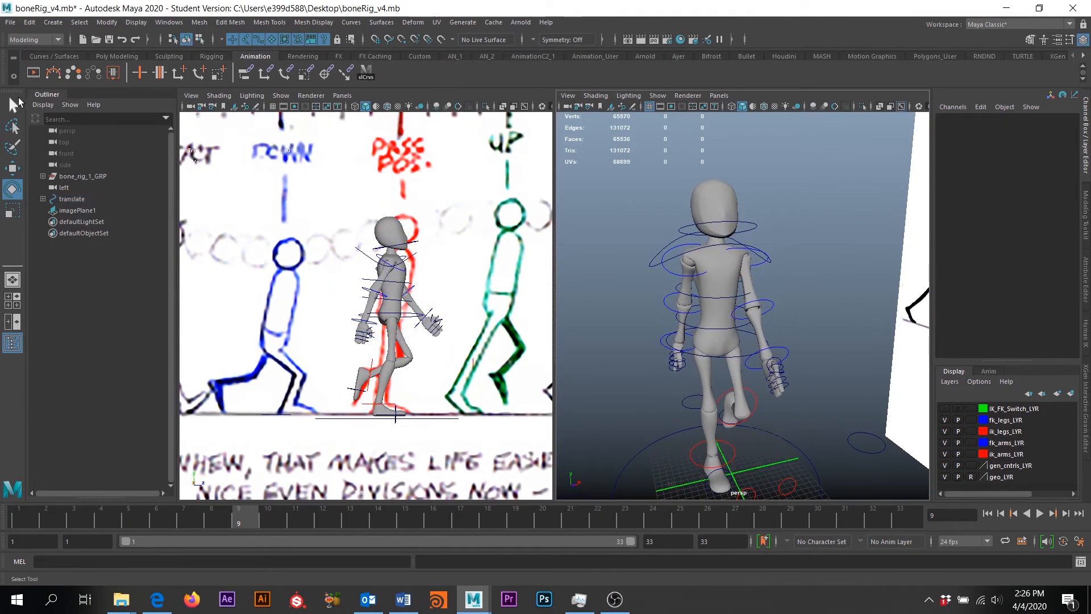
key(q)
click(733, 332)
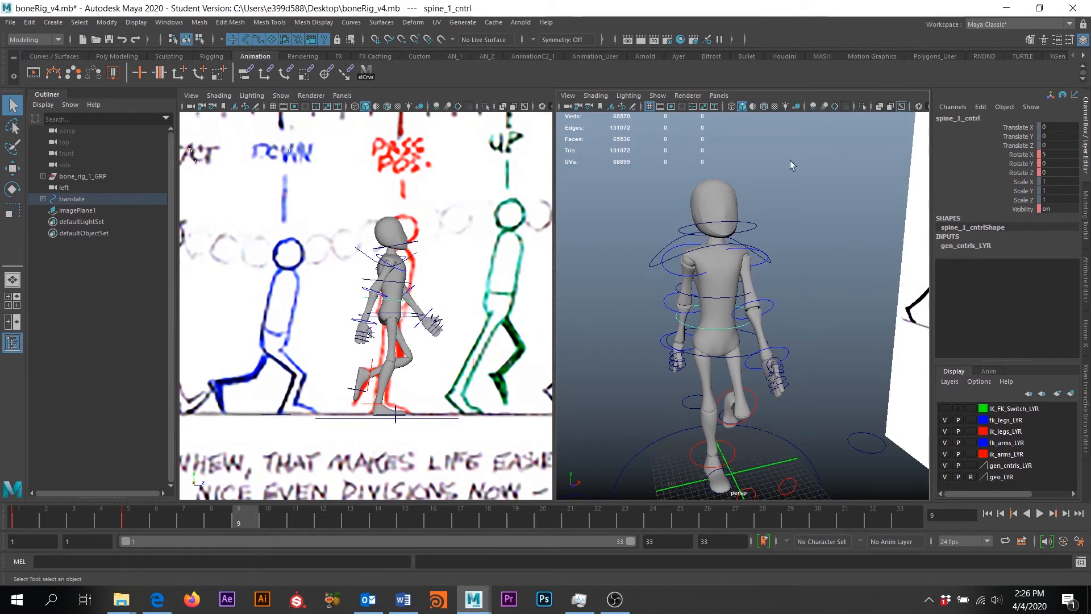
Tilt head_cntrl to Rotate X -5
click(746, 226)
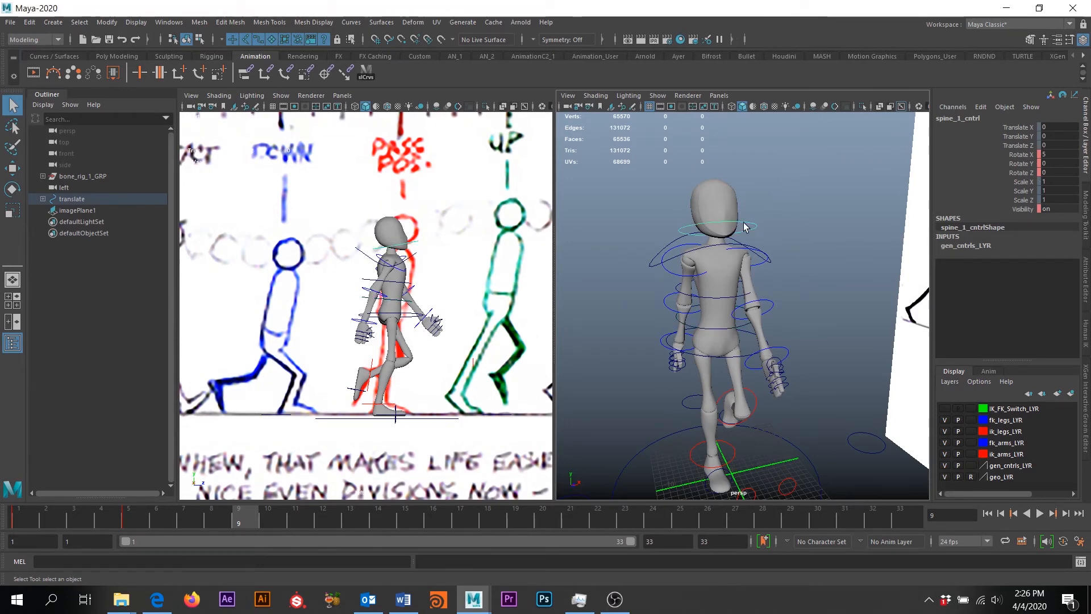
click(1053, 154)
text(-5)
key(Return)
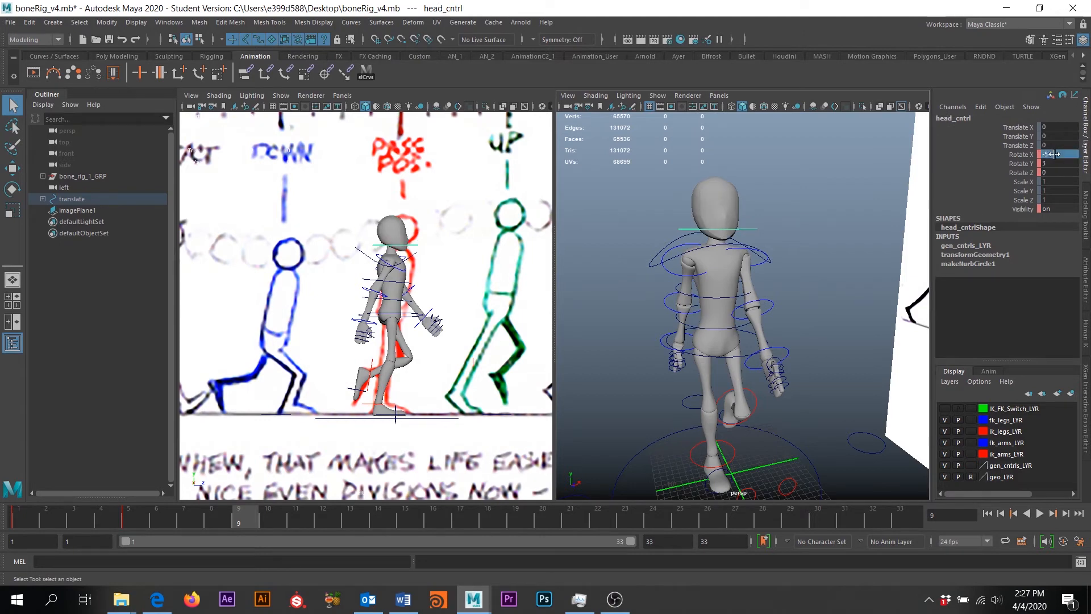
click(1052, 163)
Swing the right arm forward at the FK shoulder, bend its elbow, and select the wrist
alt+drag(754, 375, 696, 249)
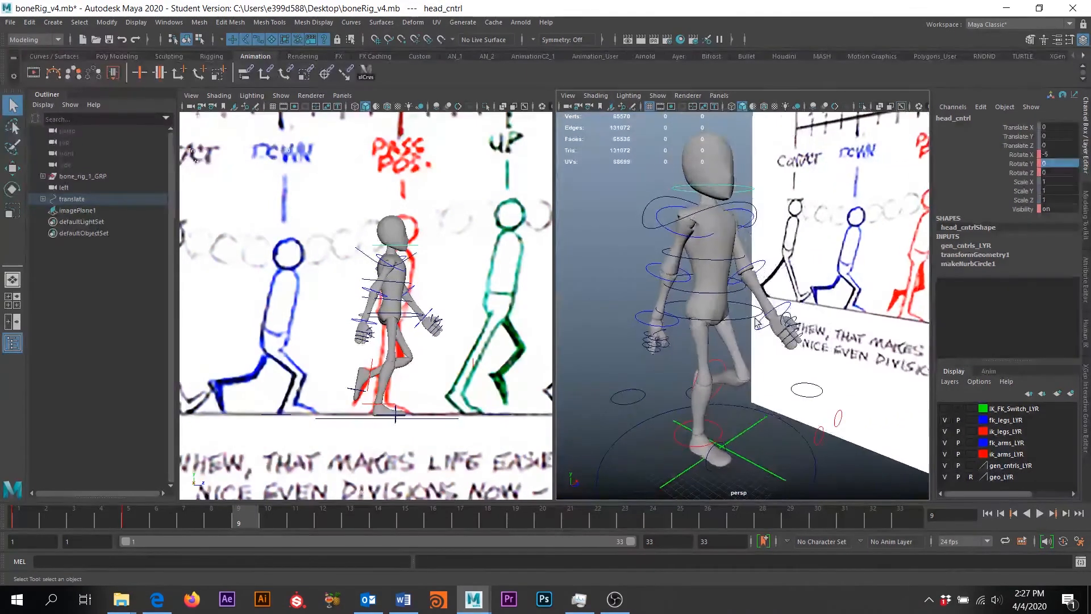
click(695, 234)
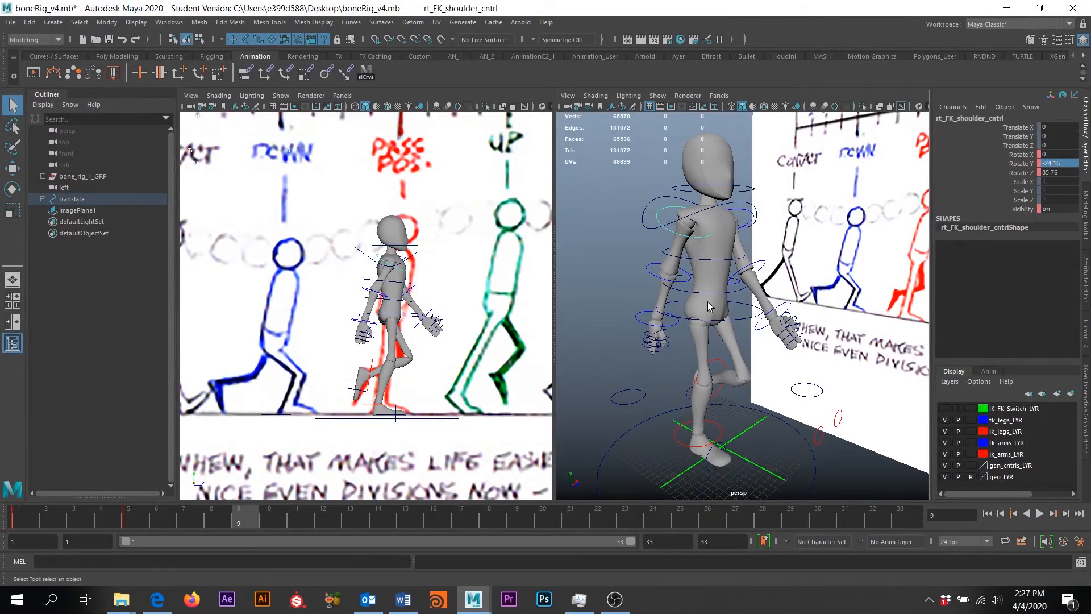
key(e)
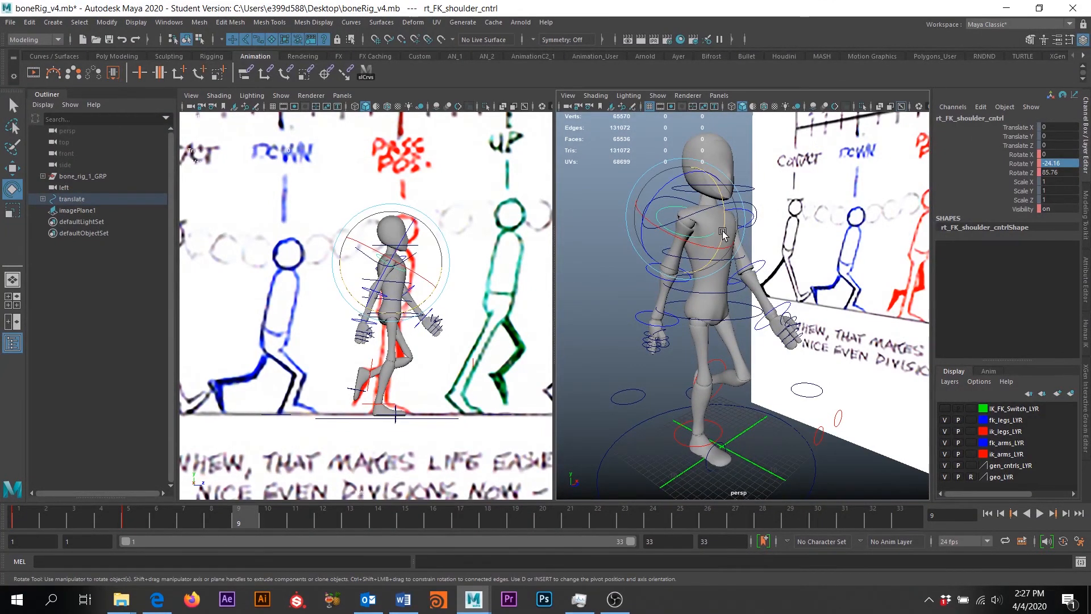
drag(722, 233, 722, 217)
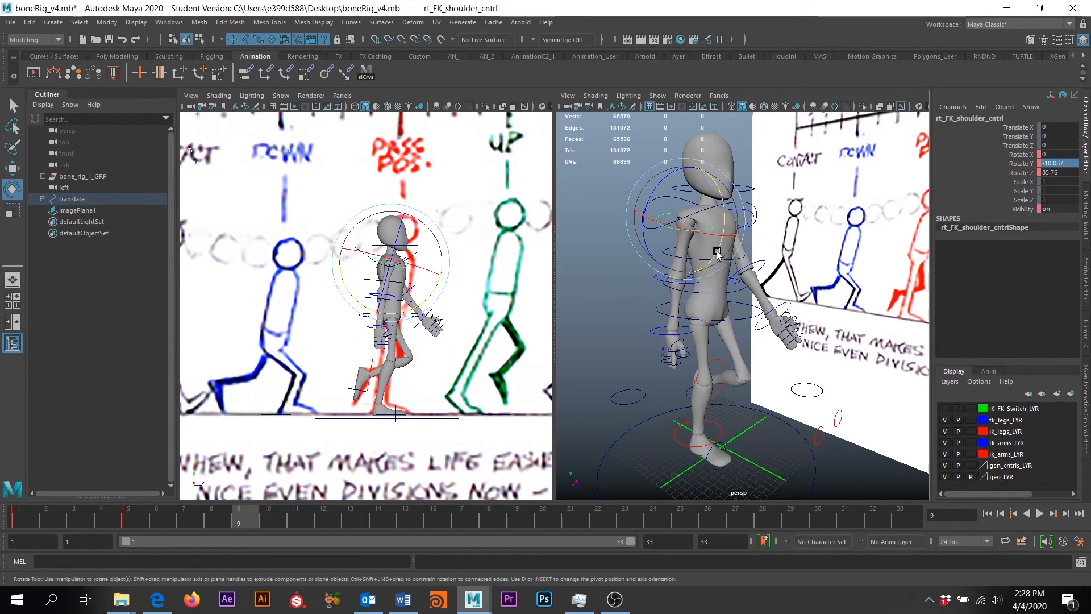
drag(717, 252, 718, 245)
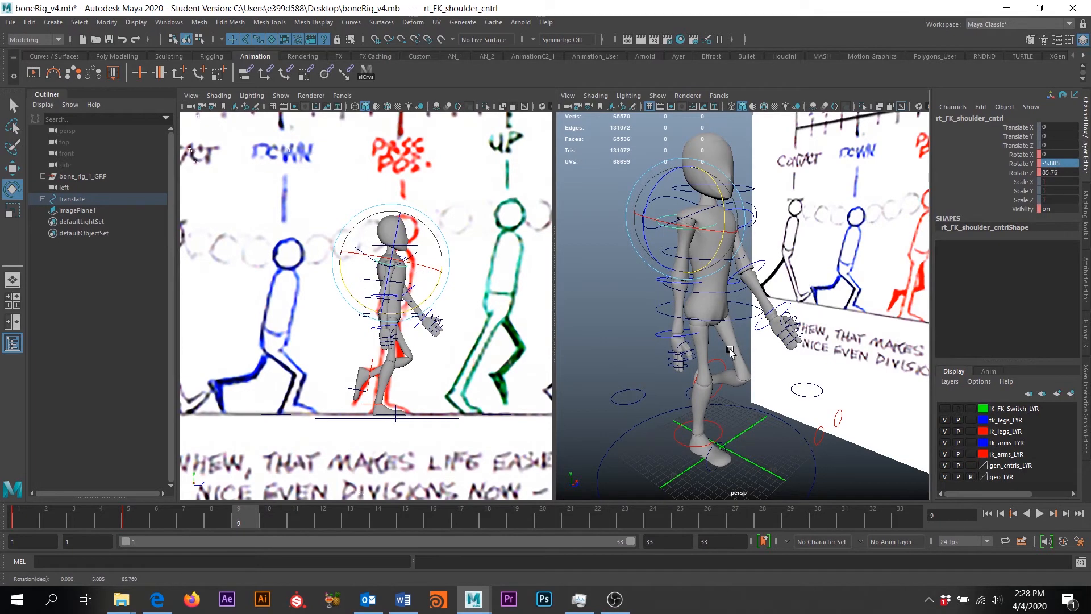
scroll(727, 369, up, 5)
alt+middle_drag(664, 370, 709, 390)
click(632, 279)
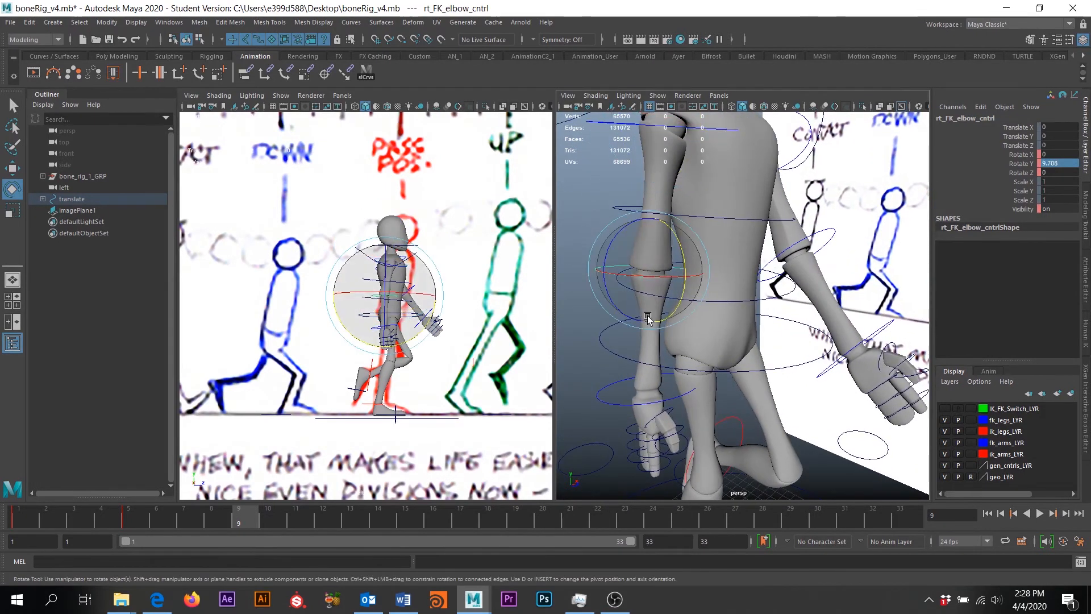
drag(679, 267, 803, 259)
click(694, 390)
Rotate the left FK shoulder down beside the body to Rotate Z -83.452 and select the left elbow
click(801, 162)
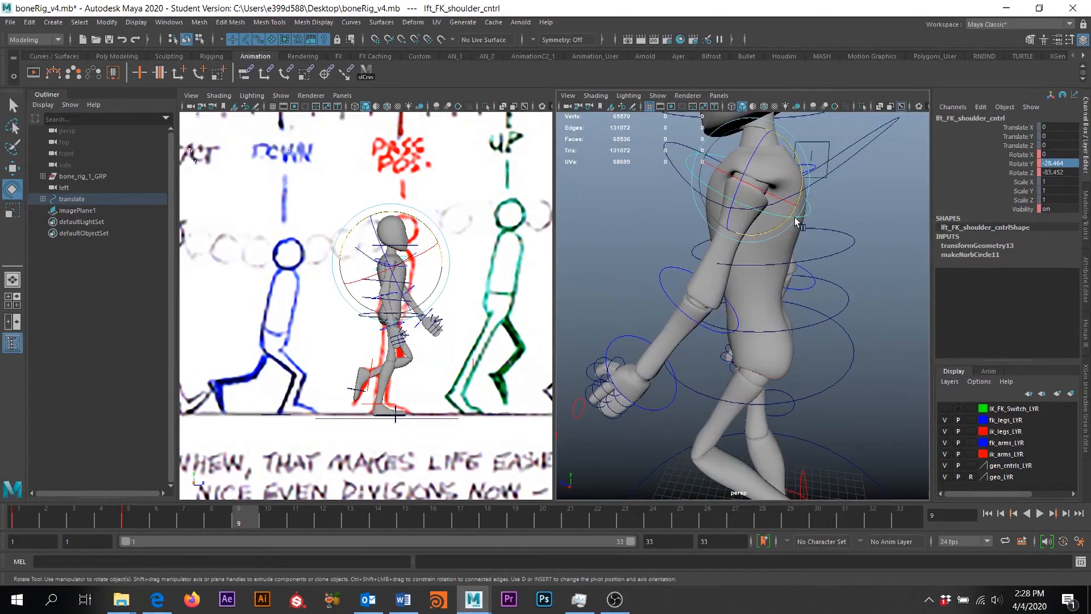
drag(800, 160, 770, 136)
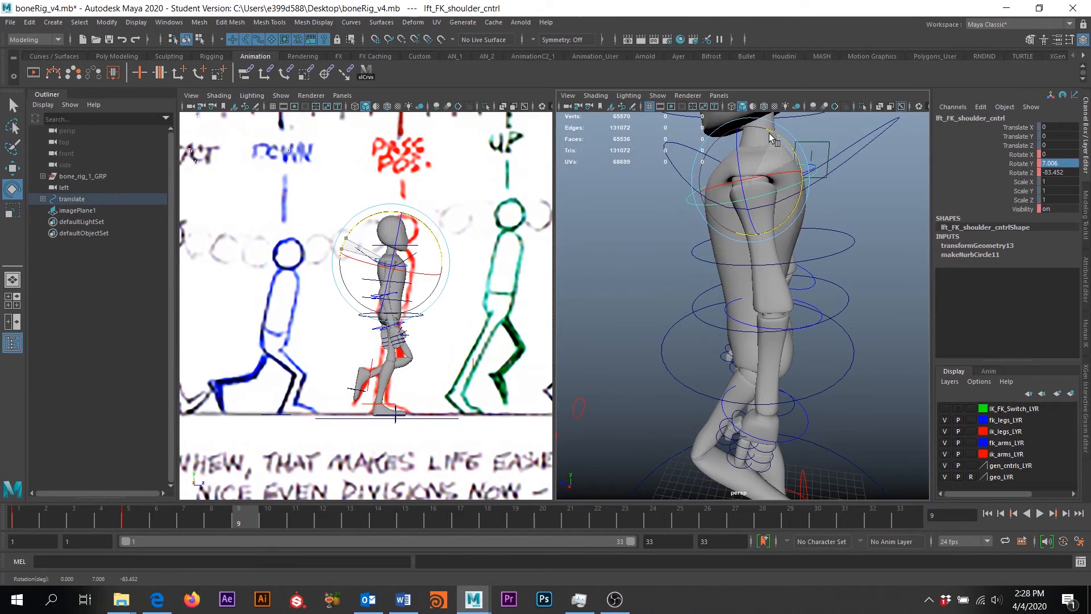
alt+drag(710, 285, 761, 351)
click(825, 308)
scroll(743, 338, down, 6)
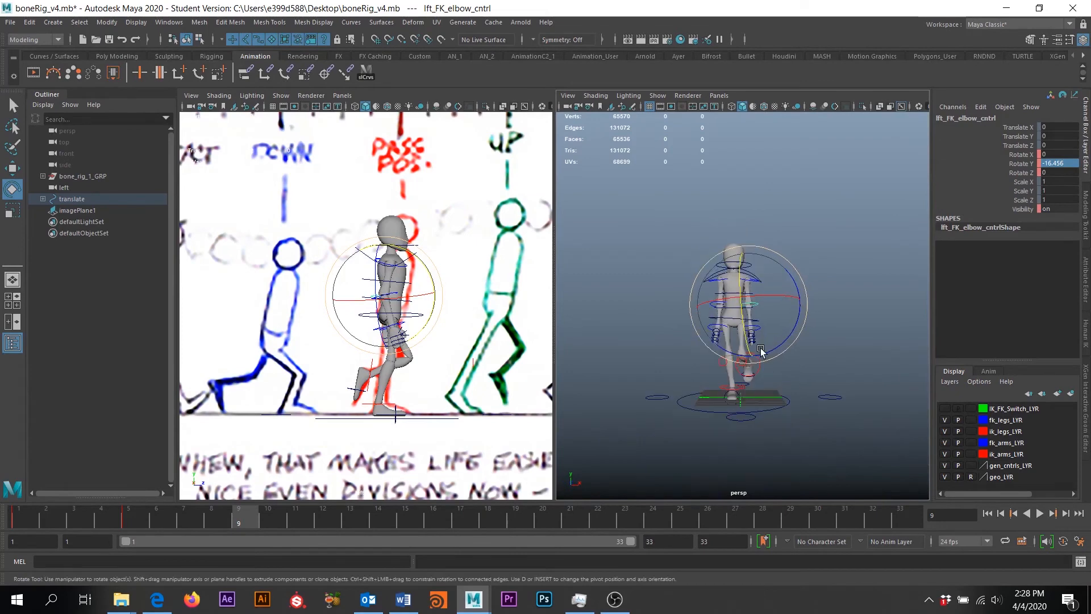
Select all rig controls and key the passing pose at frame 9
click(366, 72)
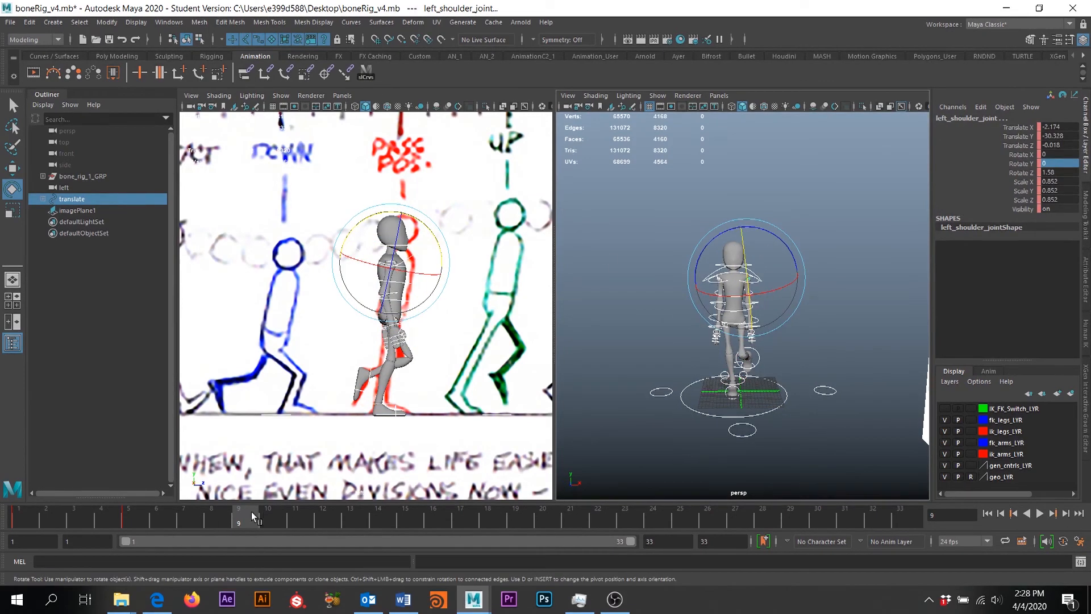
scroll(408, 151, down, 3)
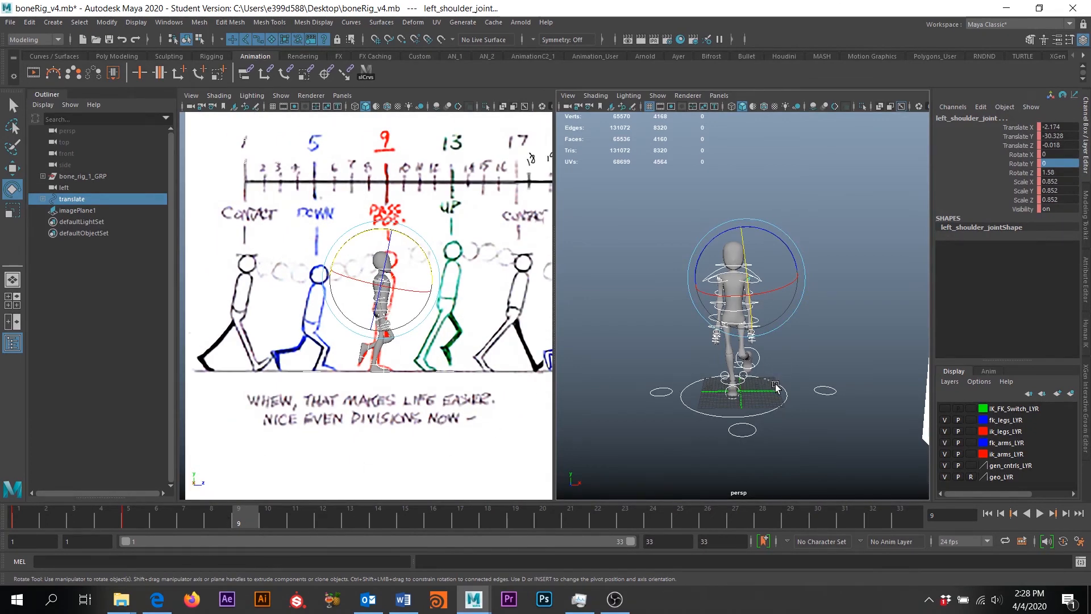
key(s)
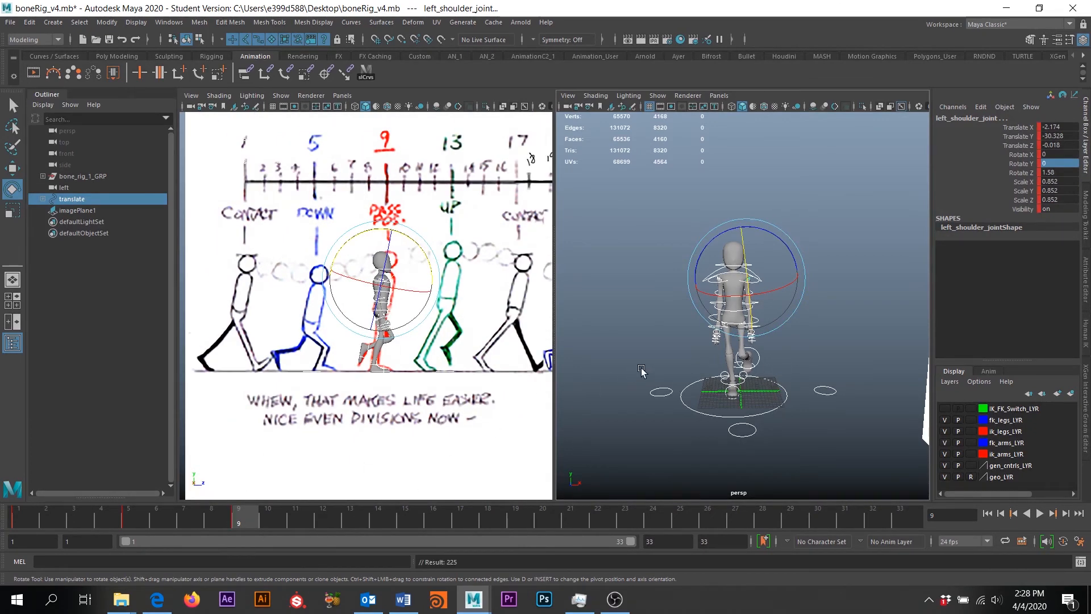
Clear the selection and move the time slider to frame 13, the up pose
alt+drag(641, 369, 620, 348)
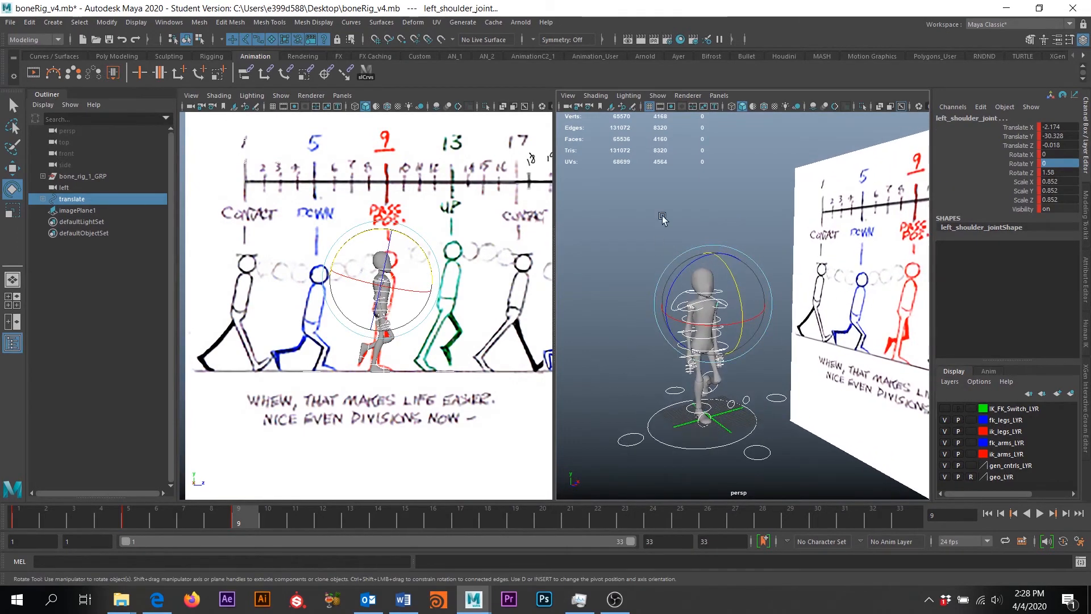
alt+drag(662, 217, 752, 165)
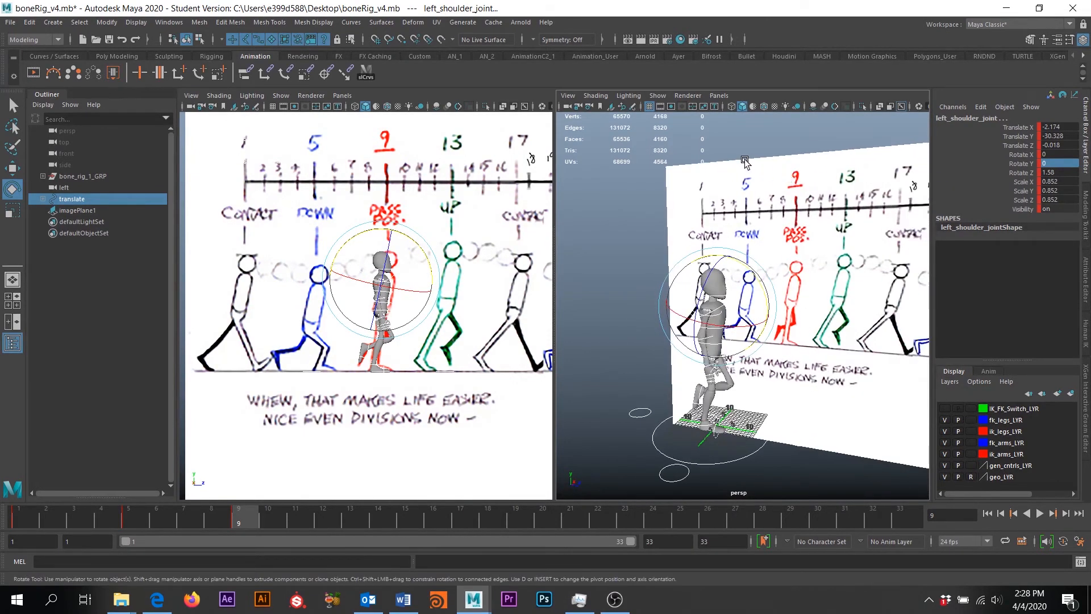
drag(230, 520, 26, 514)
click(614, 162)
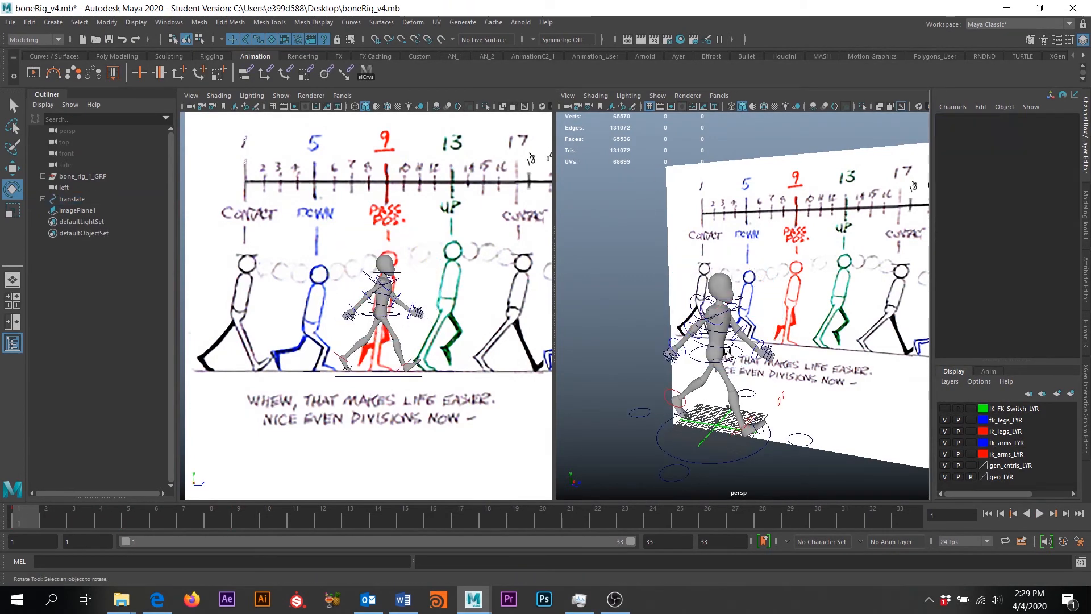
drag(29, 516, 349, 522)
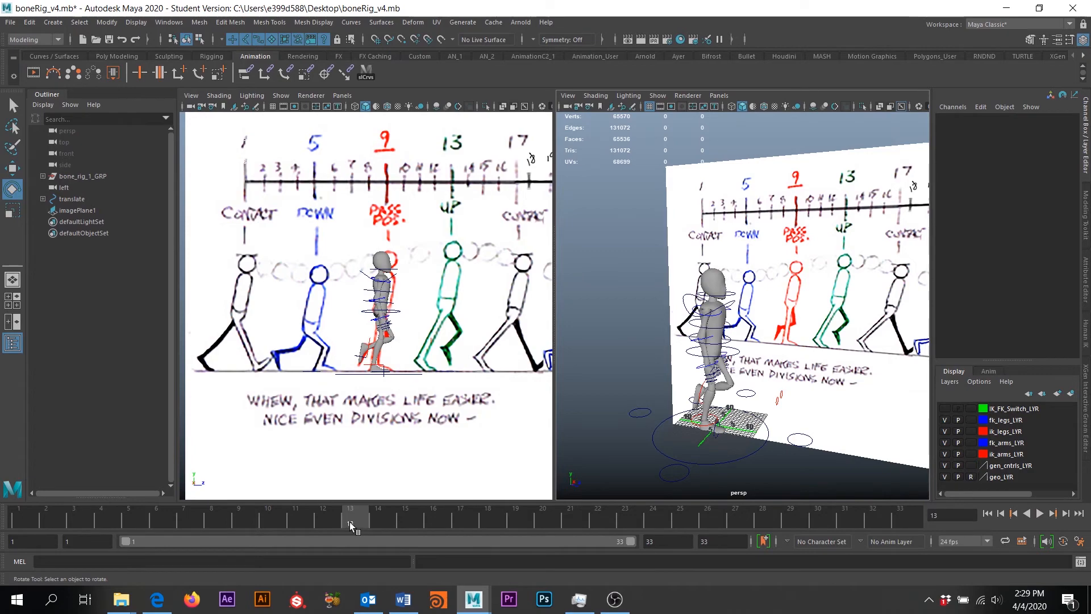
Slide imagePlane1 along Z to 25.113 so the UP drawing lines up behind the rig
alt+drag(826, 264, 768, 280)
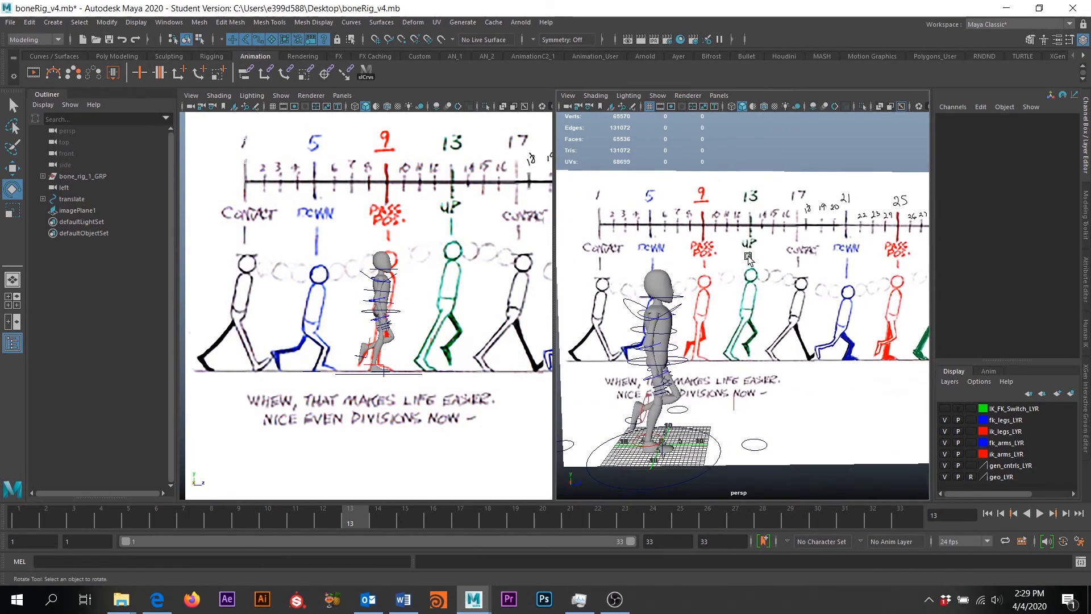
alt+middle_drag(745, 255, 779, 263)
click(819, 205)
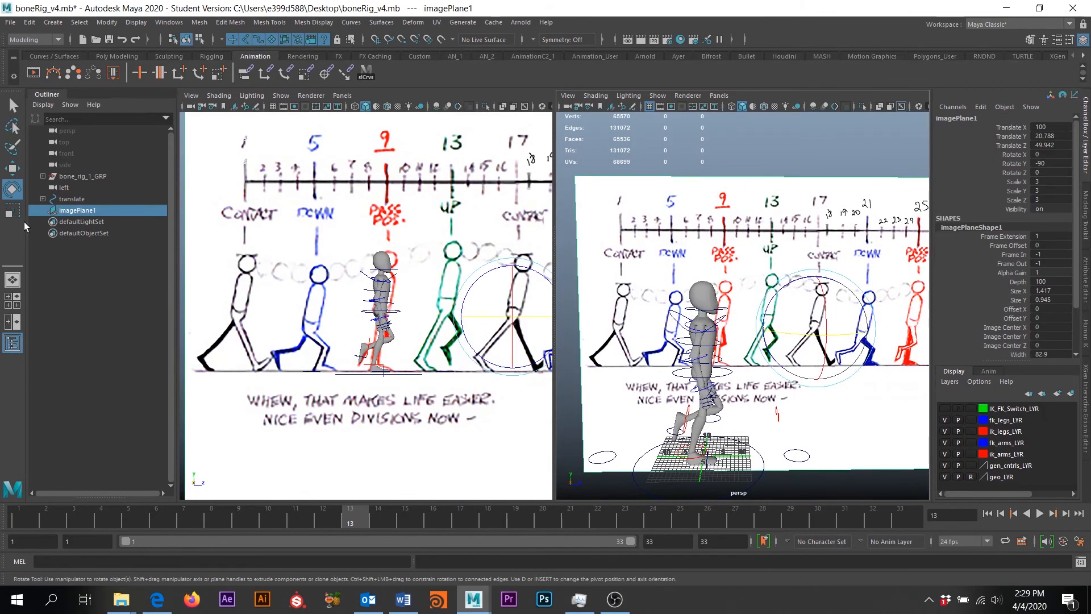
key(w)
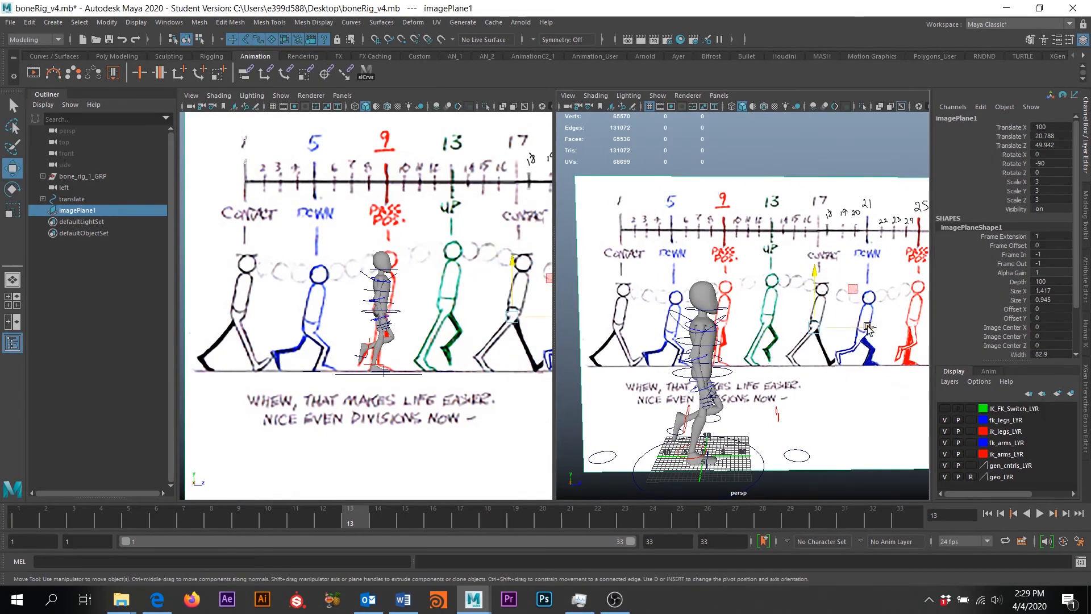
drag(868, 328, 822, 328)
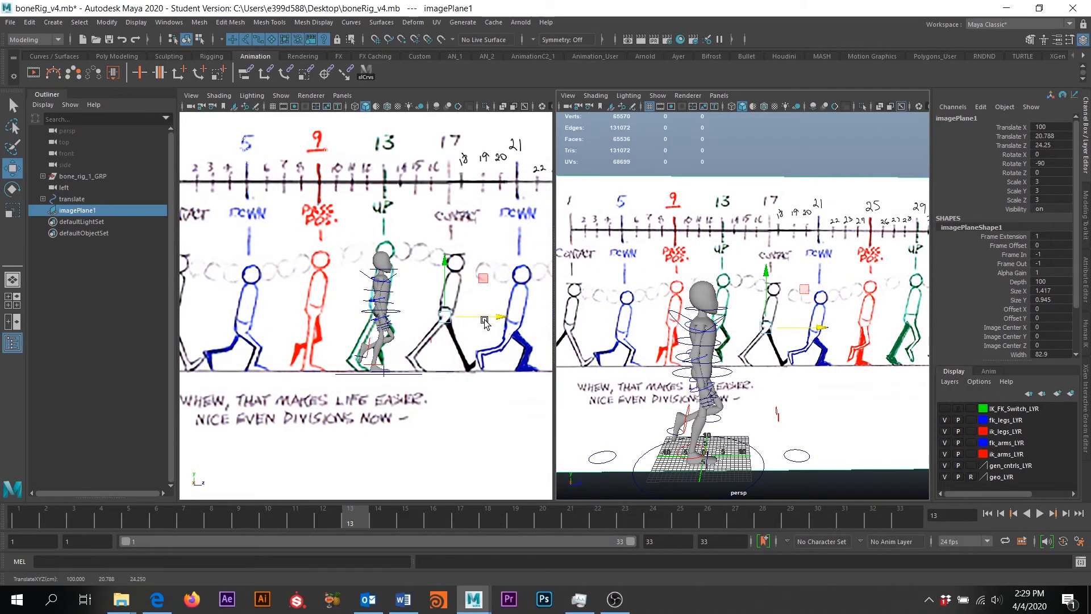
middle_drag(438, 292, 390, 296)
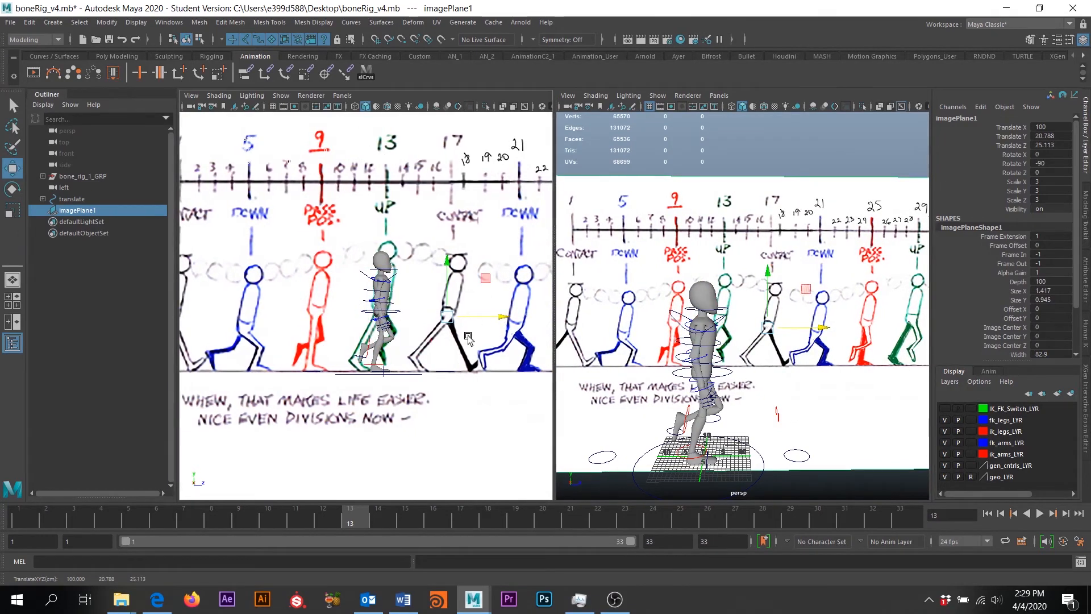
Reframe the view on the character's front and select root_cntrl
scroll(761, 387, up, 5)
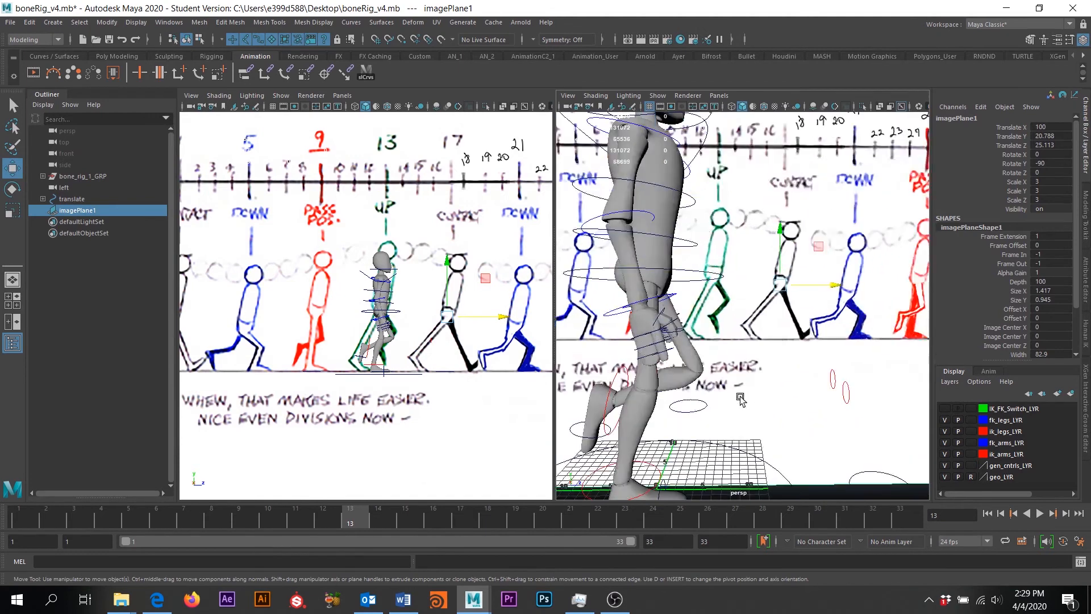
scroll(407, 359, up, 3)
alt+middle_drag(407, 359, 378, 371)
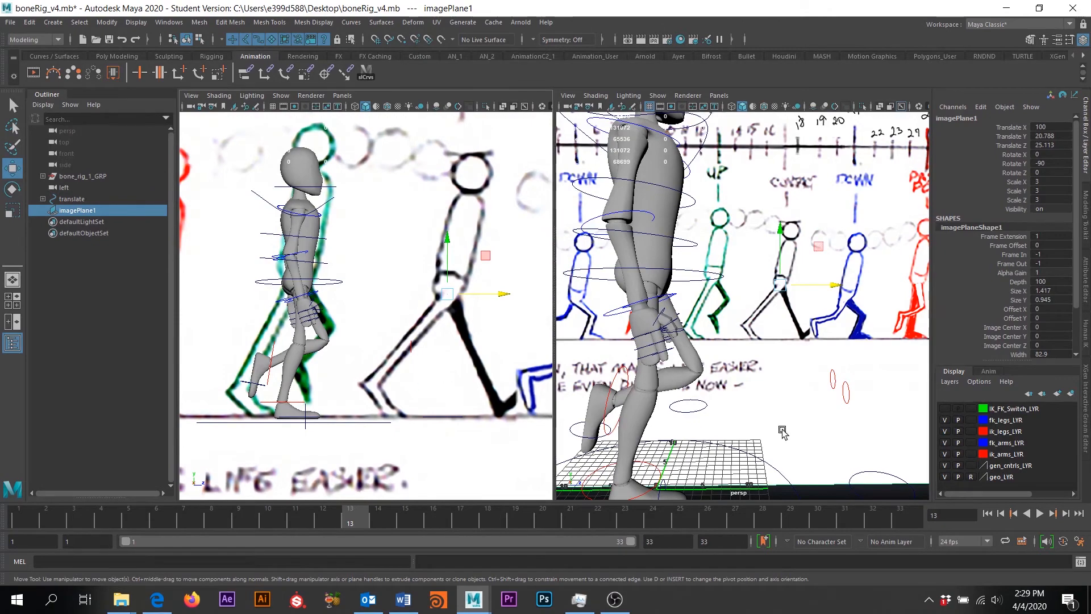
alt+drag(811, 367, 753, 378)
click(738, 401)
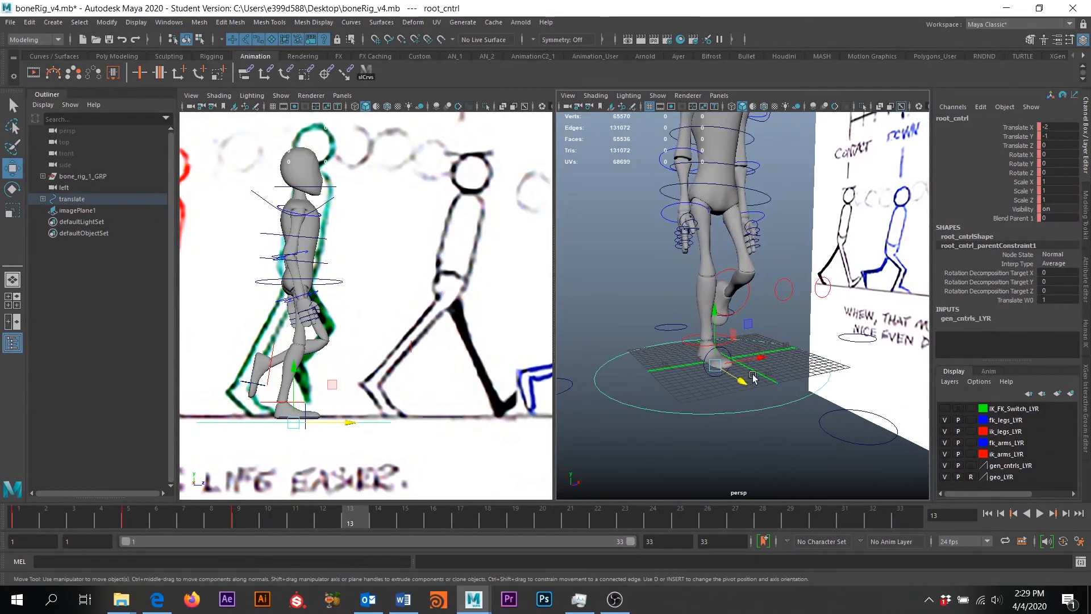
Raise root_cntrl to Translate Y 1
click(716, 316)
drag(716, 316, 713, 305)
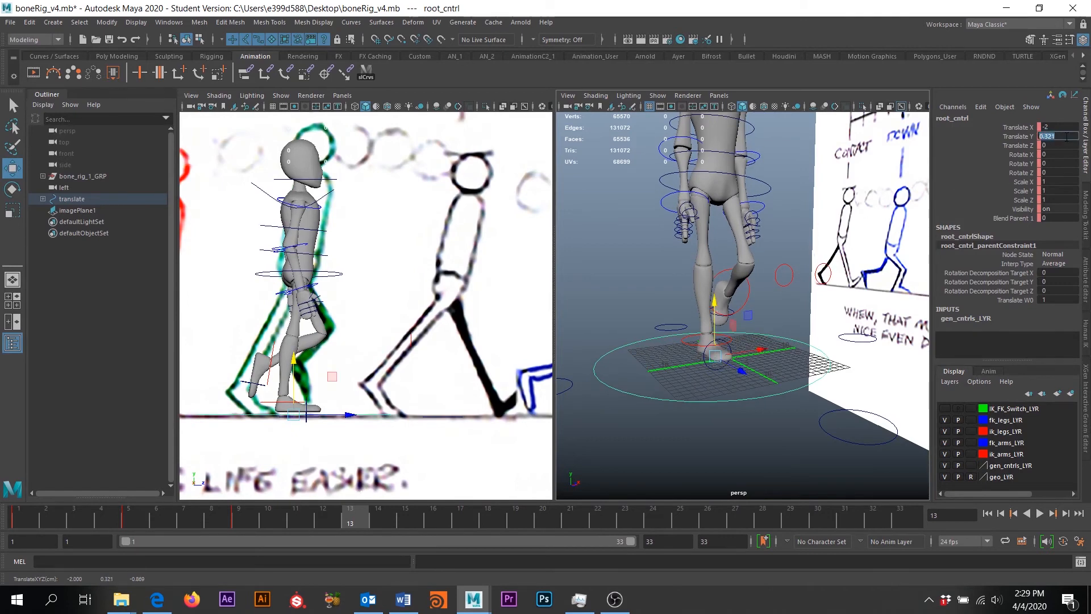
text(1)
key(Return)
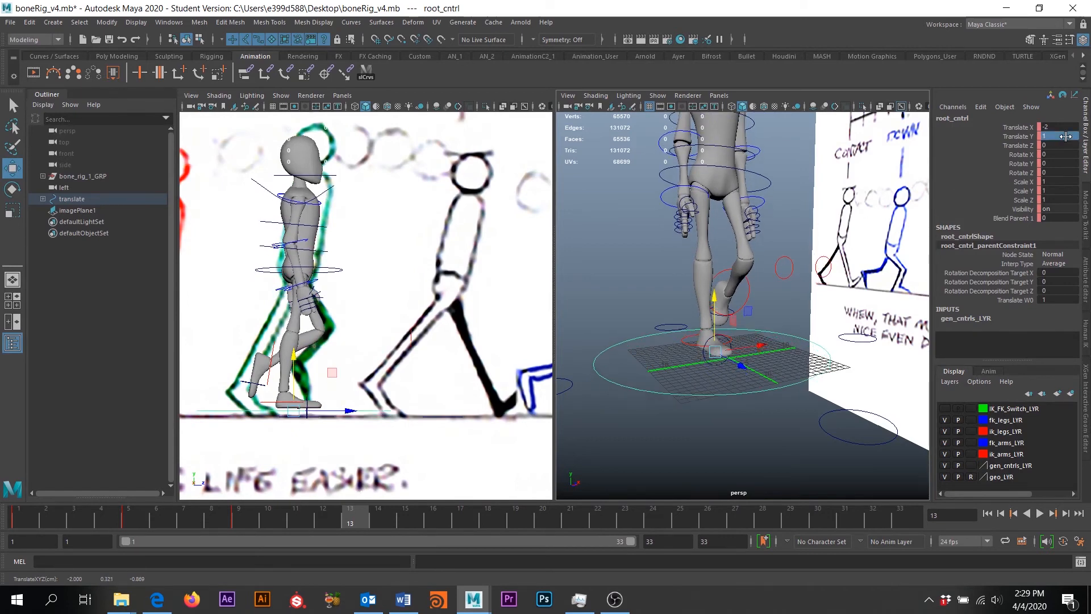
Bend the right toe and push the right ankle control back behind the body
click(718, 366)
alt+drag(718, 367, 841, 329)
key(e)
key(w)
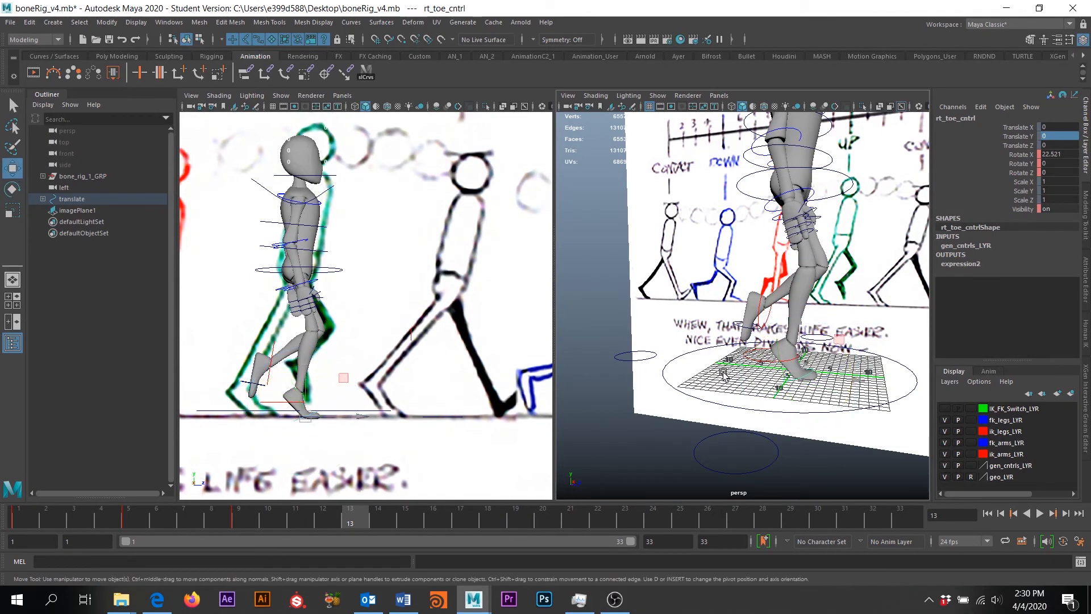
click(760, 362)
mouse_move(812, 359)
mouse_down()
mouse_move(785, 361)
mouse_move(798, 360)
mouse_up()
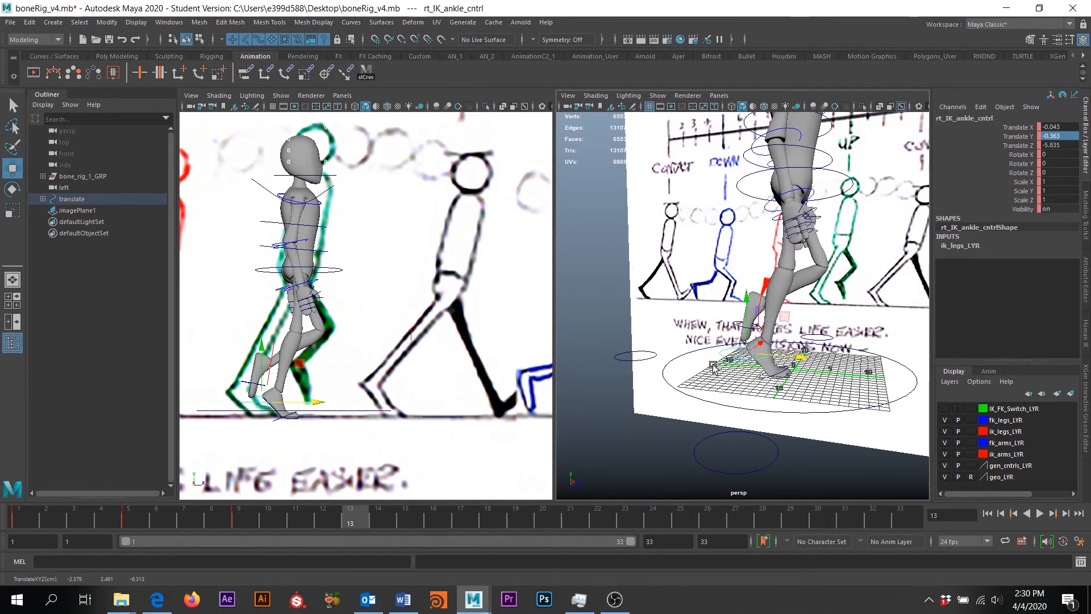
mouse_move(789, 317)
alt+mouse_down()
mouse_move(739, 316)
mouse_move(768, 310)
alt+mouse_up()
Lift the left ankle control to Translate Y 6.382, Z -0.509 and Rotate X 65.119
click(749, 297)
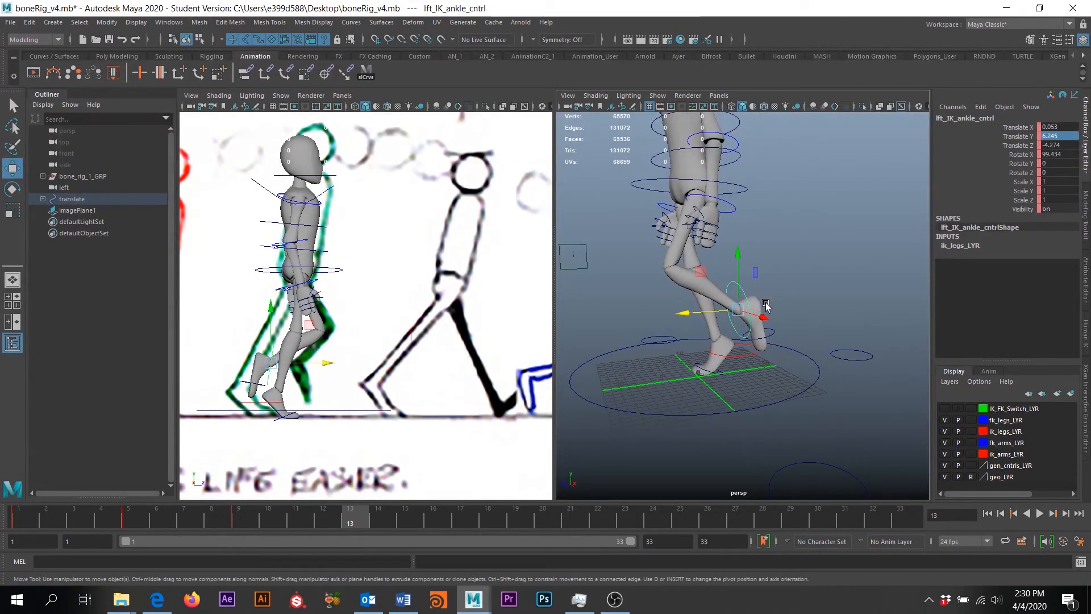
drag(705, 274, 750, 299)
drag(819, 309, 699, 274)
key(ctrl+z)
key(e)
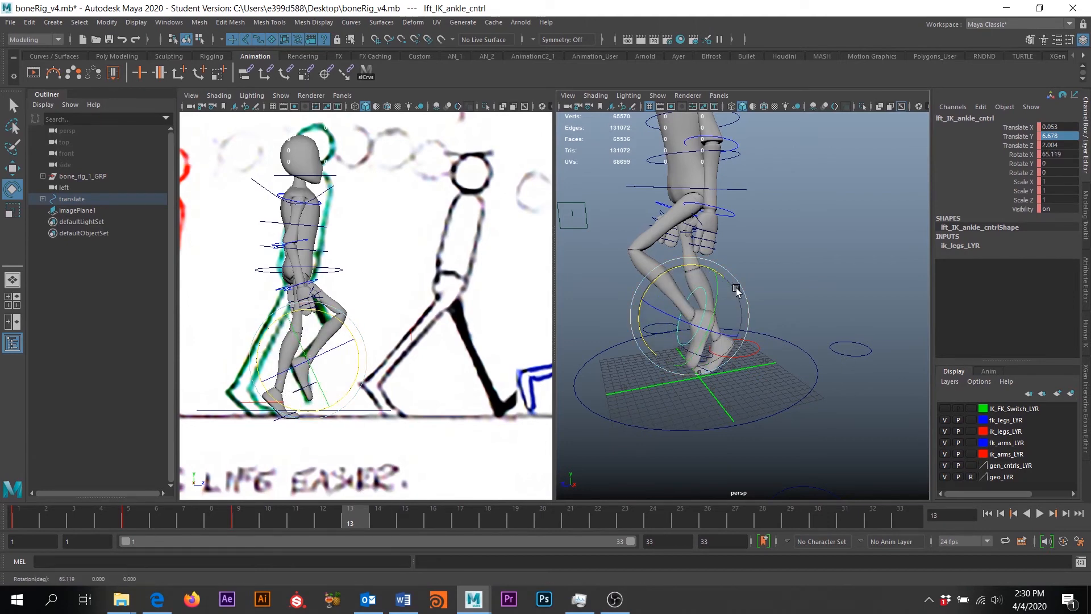
key(w)
drag(651, 282, 785, 308)
Twist hip_cntrl and set its Rotate Y to -20
click(780, 318)
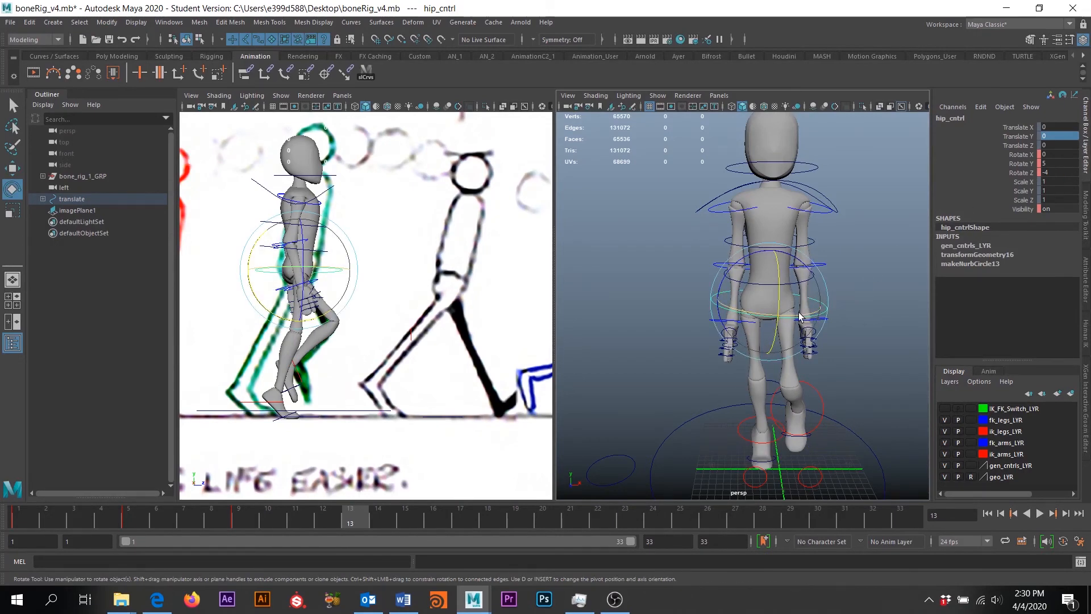
mouse_move(813, 312)
mouse_down()
mouse_move(796, 317)
mouse_move(809, 317)
mouse_up()
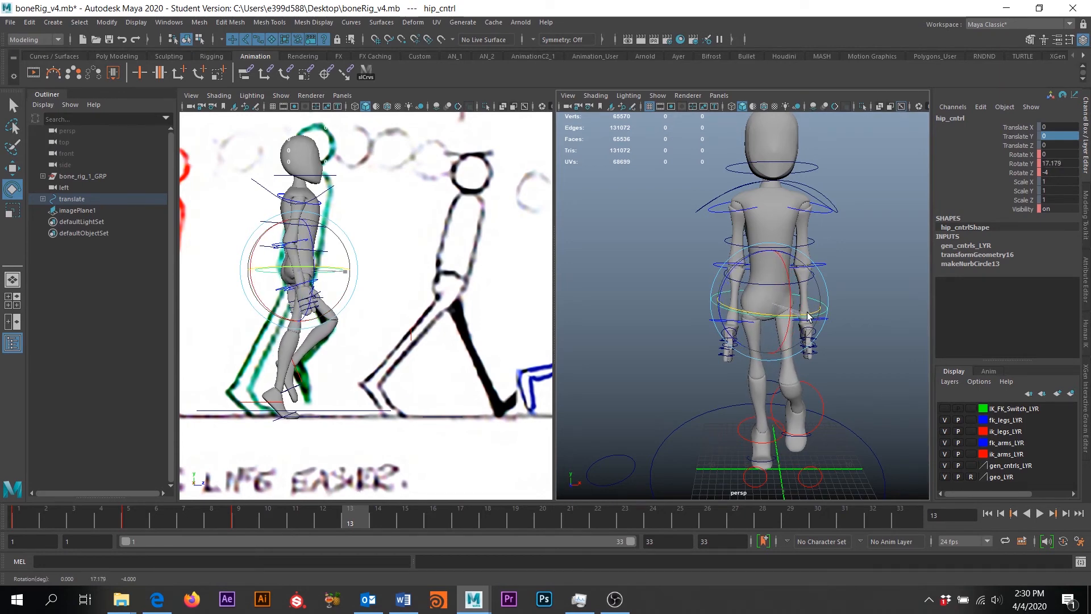
drag(804, 317, 736, 343)
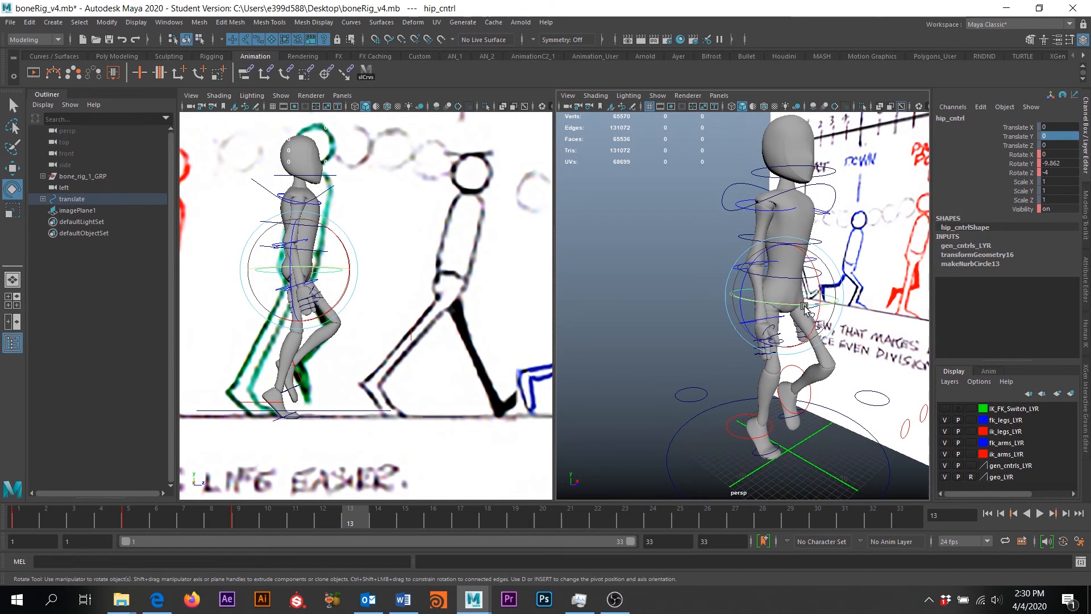
drag(806, 309, 800, 309)
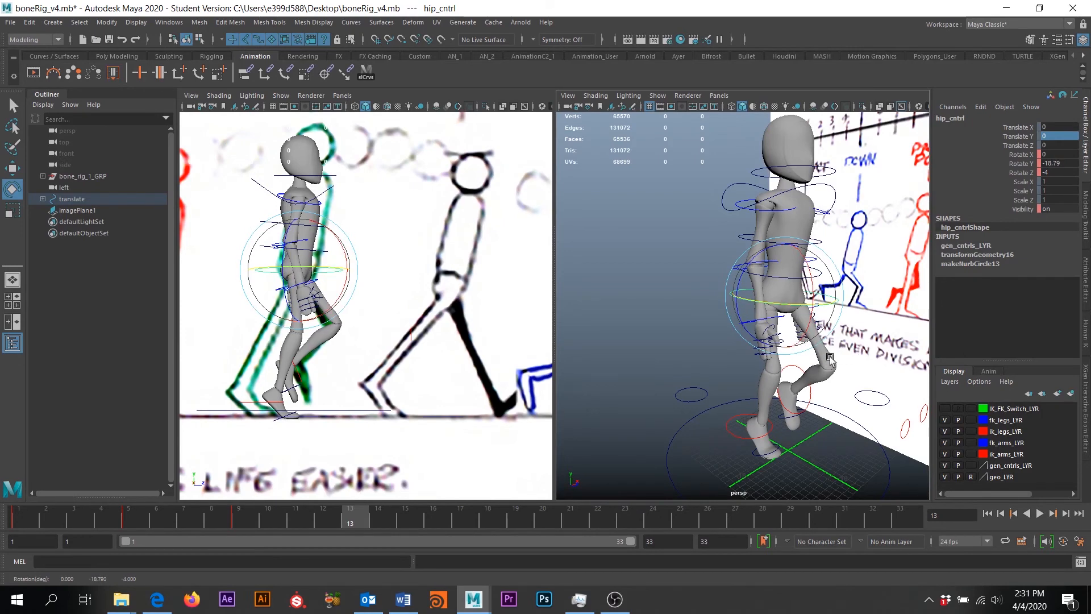
double_click(1062, 163)
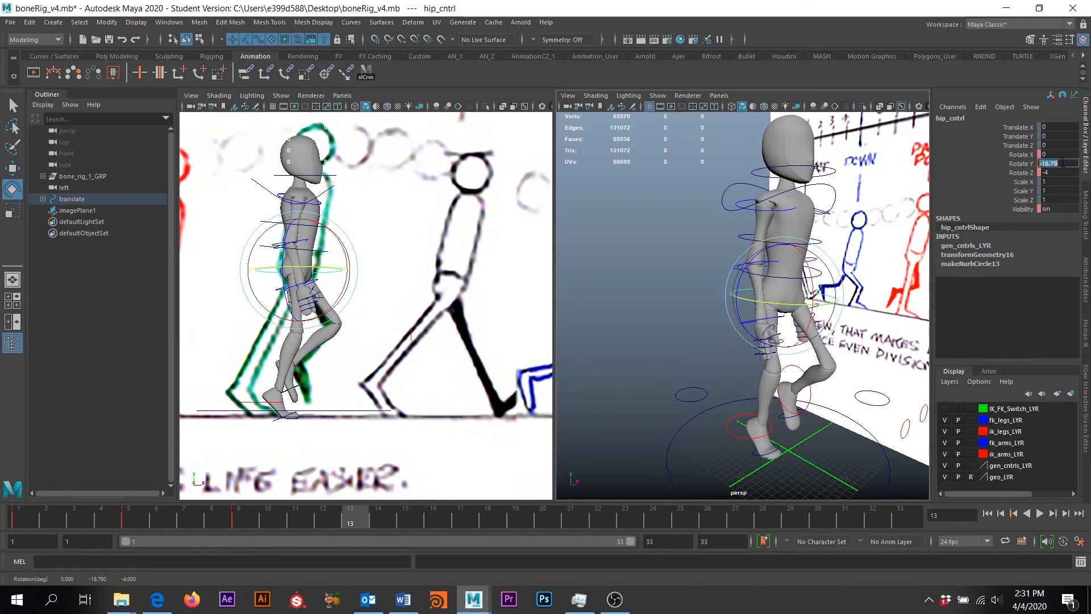
text(-20)
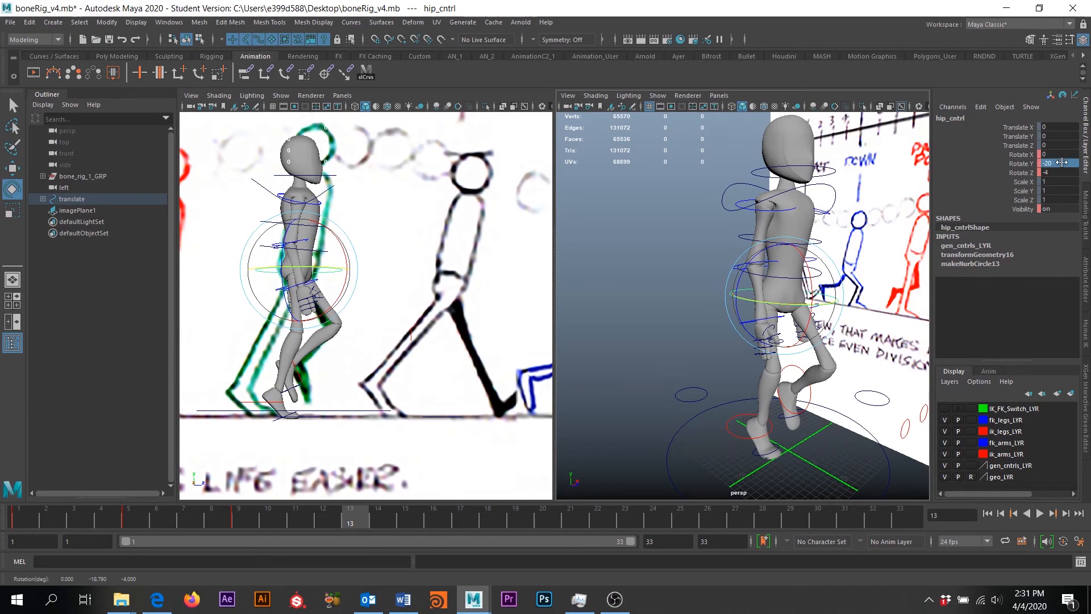
key(Return)
Orbit to a raised angled view and select the lower spine control
mouse_move(852, 344)
alt+mouse_down()
mouse_move(733, 339)
mouse_move(840, 336)
mouse_move(783, 341)
alt+mouse_up()
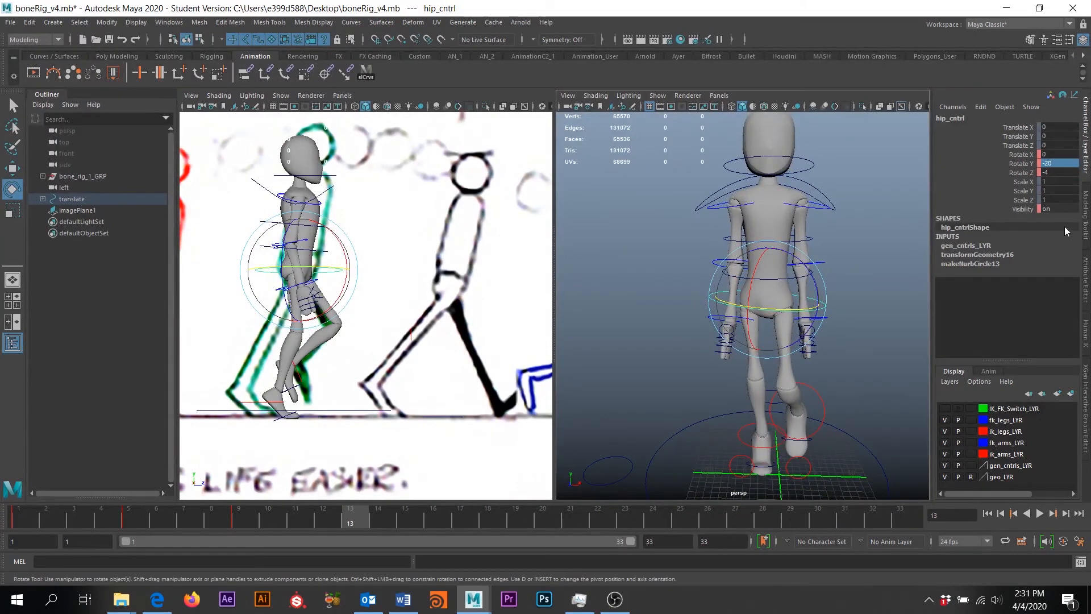
mouse_move(889, 228)
alt+mouse_down()
mouse_move(852, 285)
mouse_move(889, 347)
mouse_move(740, 301)
alt+mouse_up()
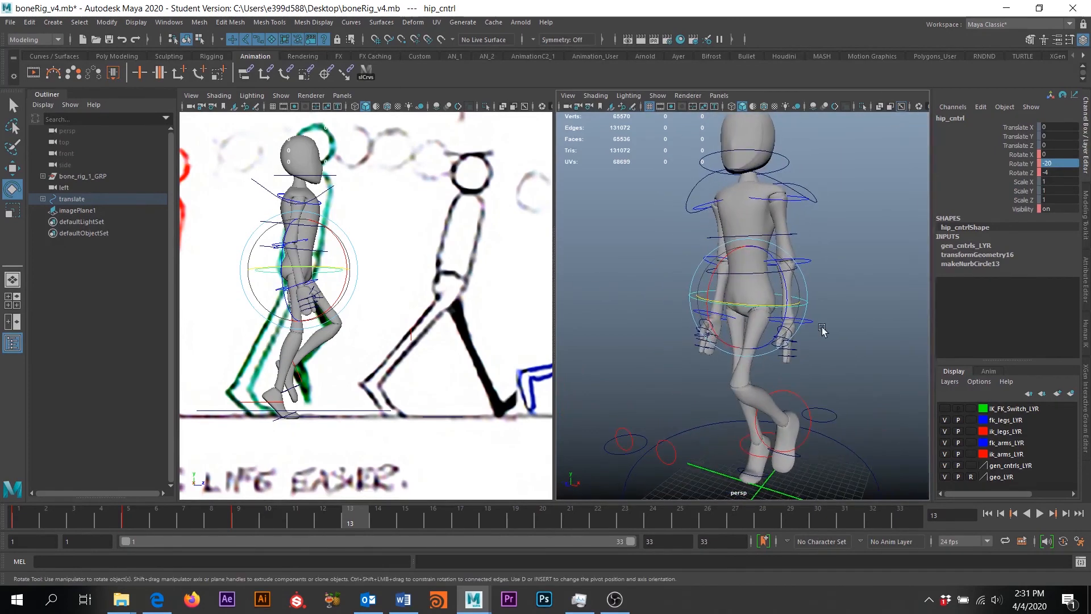
click(739, 301)
click(737, 277)
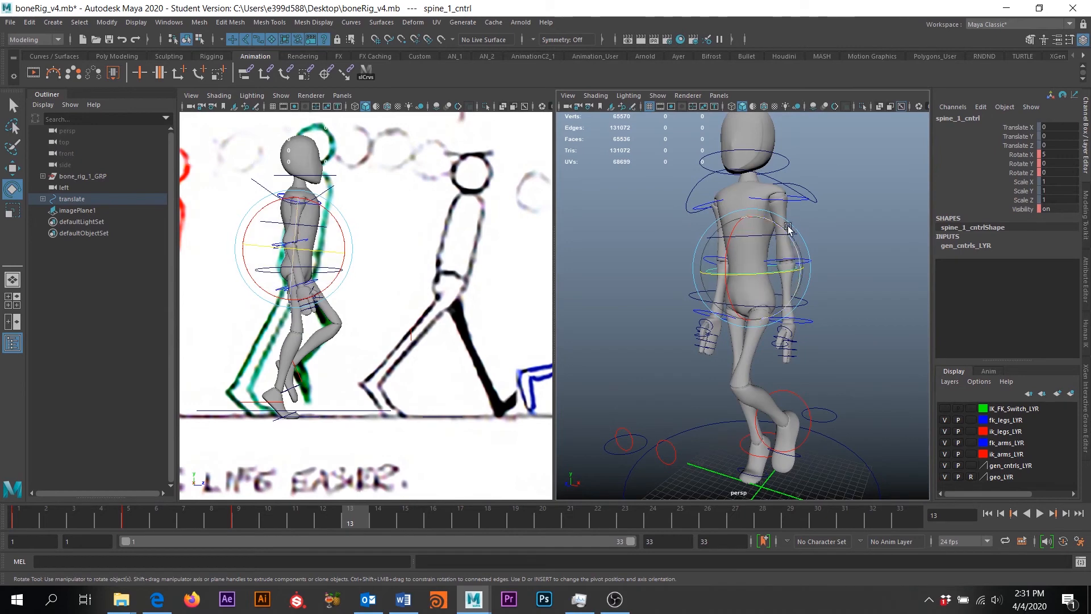
Tilt spine_1_cntrl forward to Rotate X 8
click(725, 243)
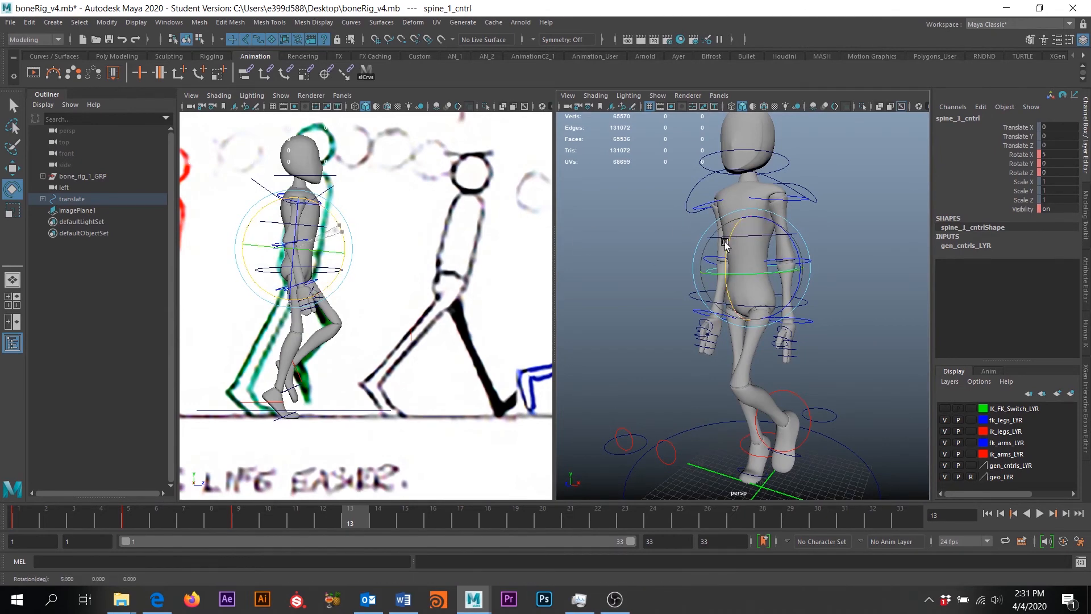
drag(725, 243, 728, 250)
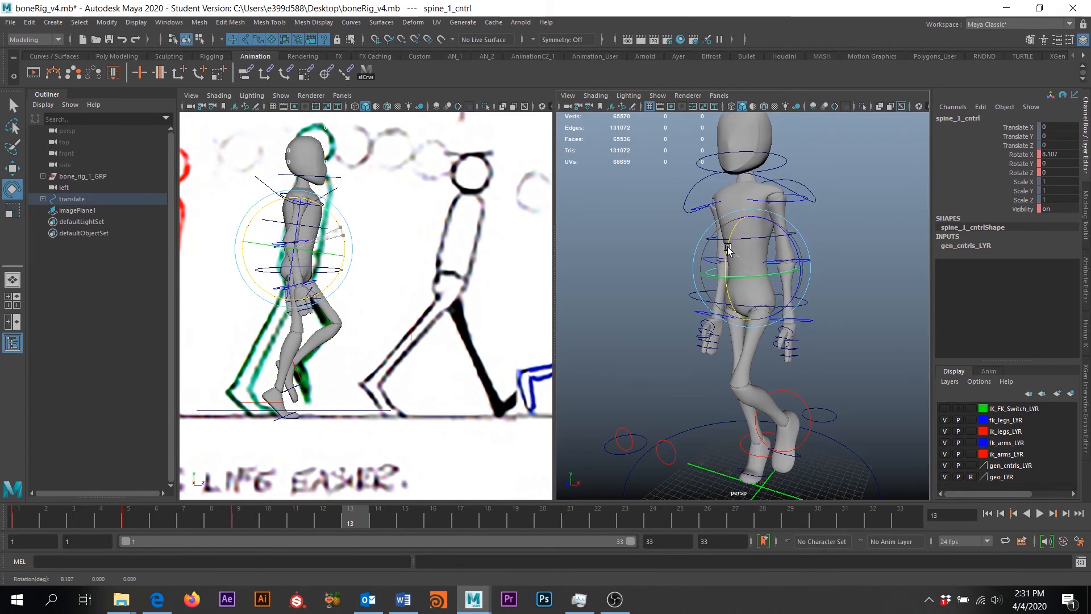
click(1056, 154)
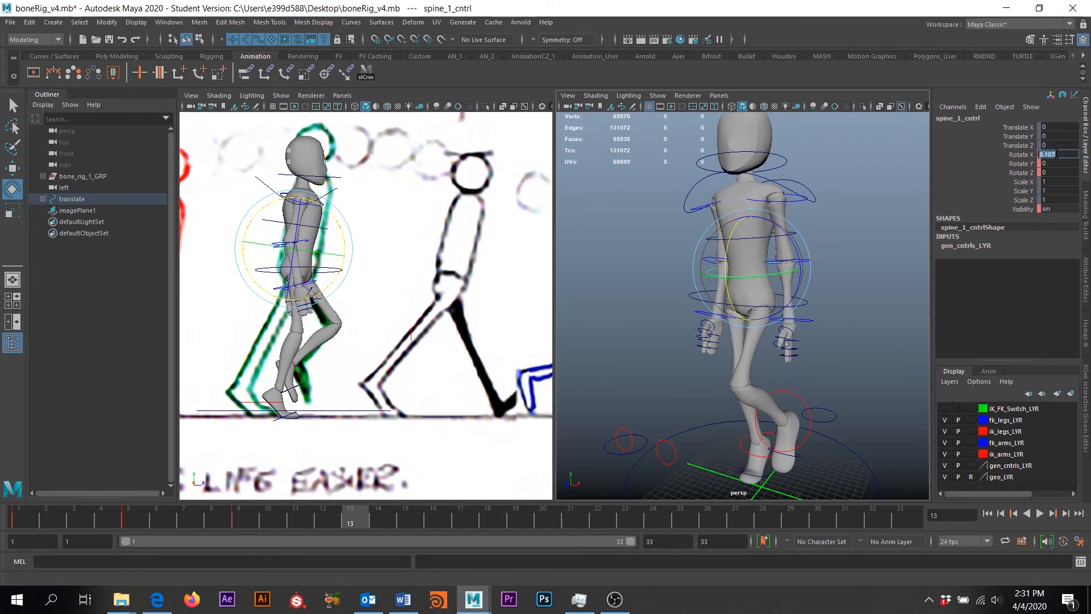
text(8)
key(Return)
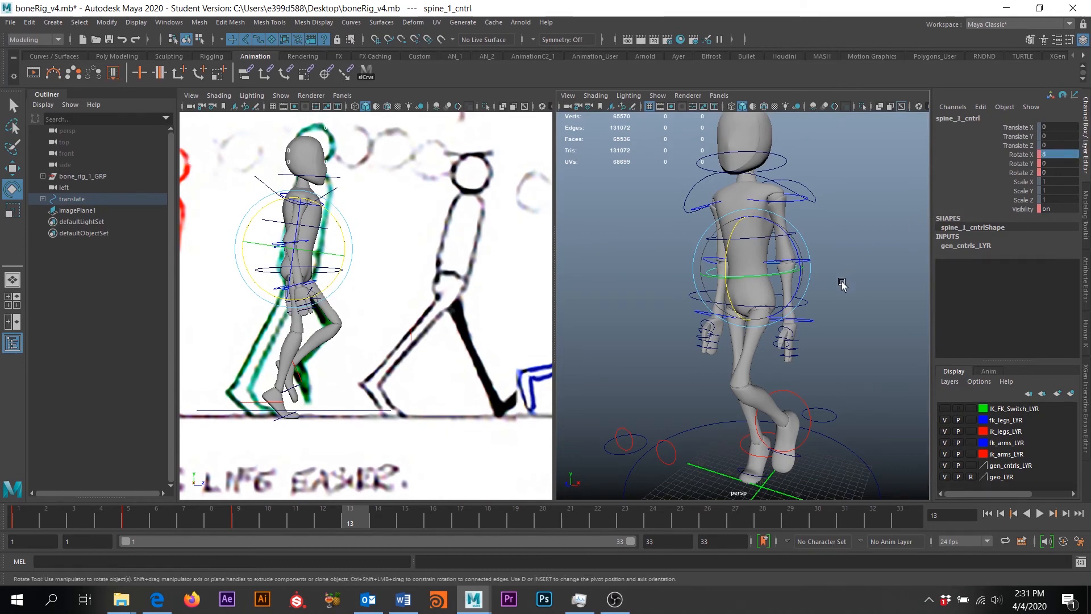
click(845, 230)
Turn spine_2_cntrl to Rotate Y 5, then select the right shoulder control
click(761, 236)
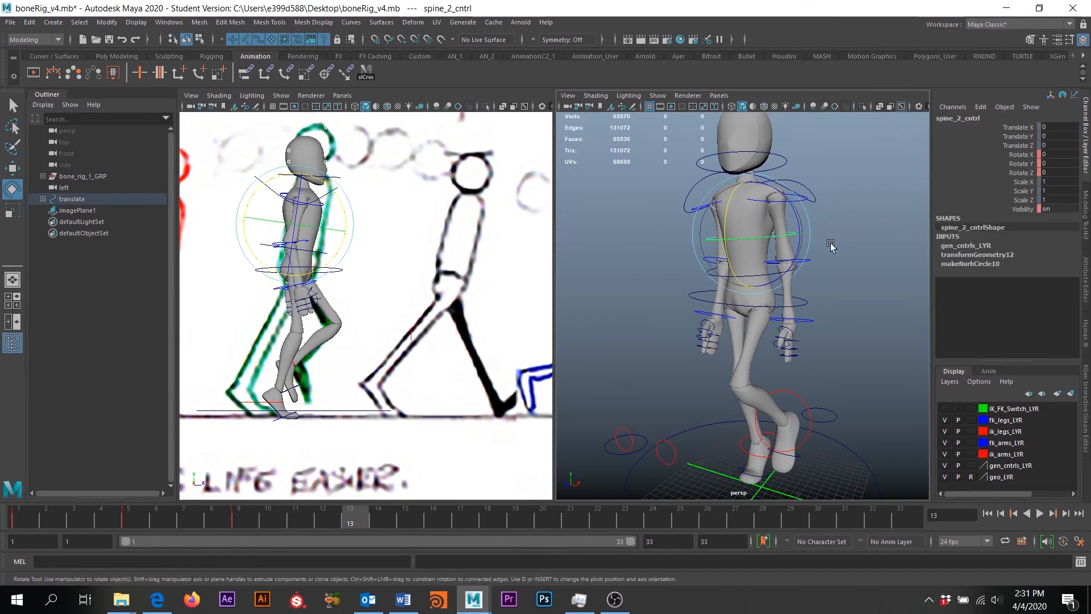
drag(811, 228, 769, 236)
key(ctrl+z)
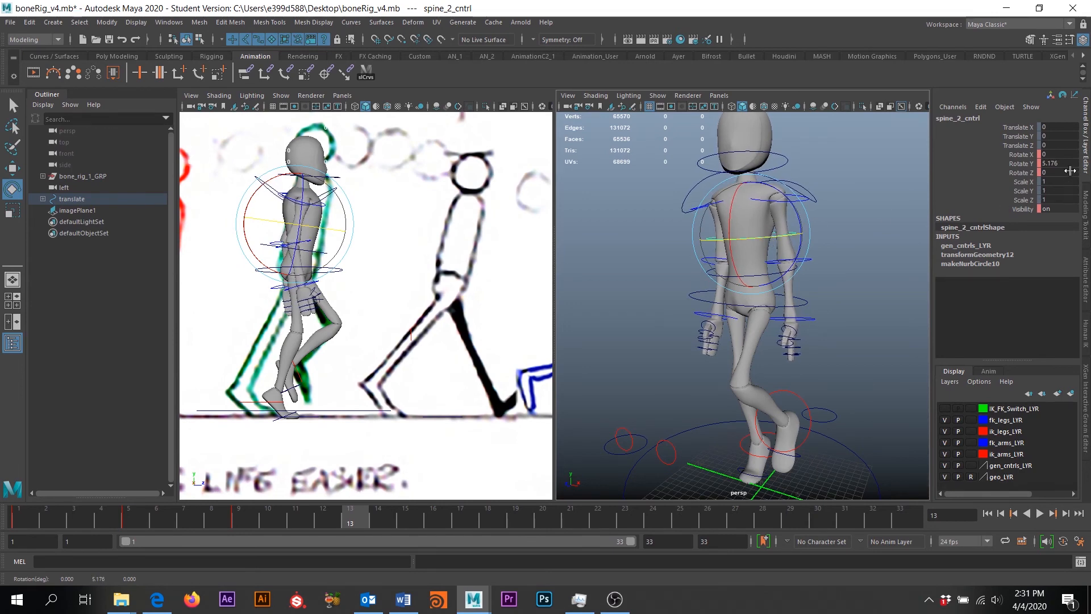
text(5)
key(Return)
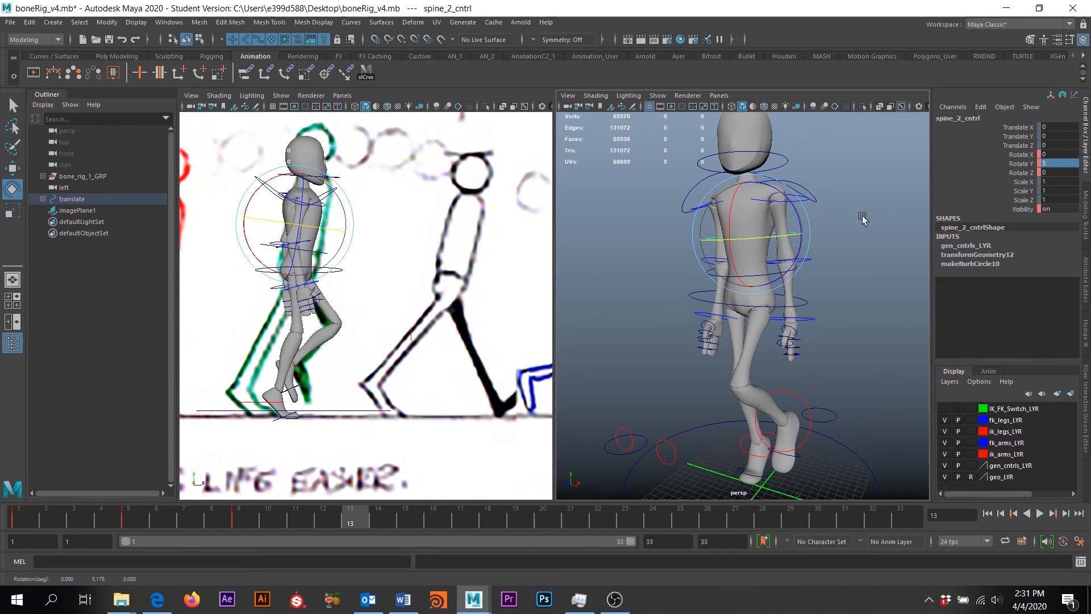
alt+drag(739, 296, 784, 258)
click(681, 267)
click(711, 223)
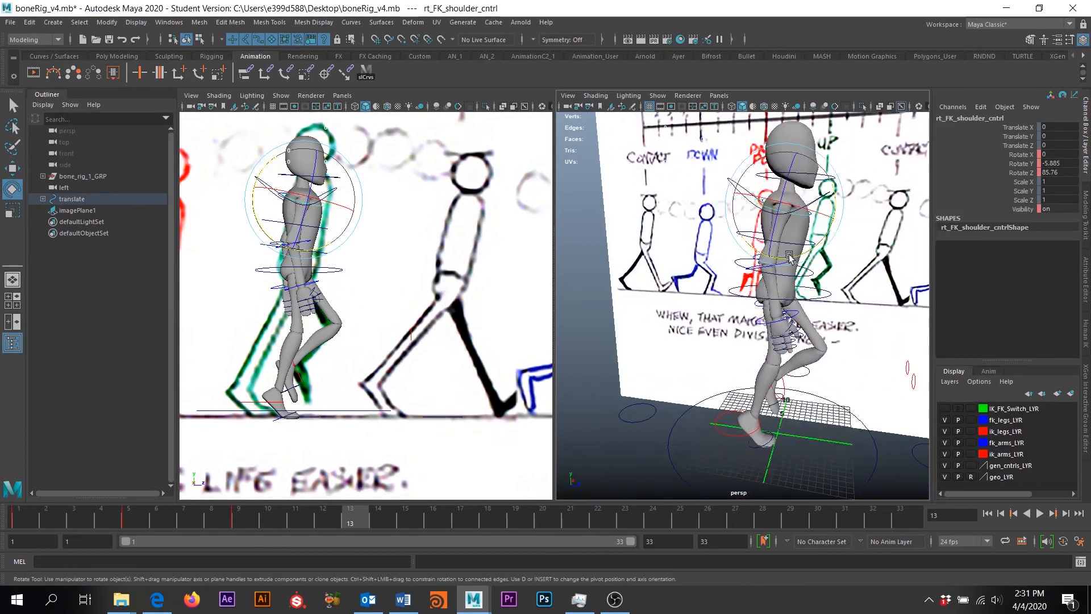
Swing the arms, rotating lft_FK_shoulder_cntrl to Rotate Y 20.504
drag(834, 202, 682, 196)
click(778, 212)
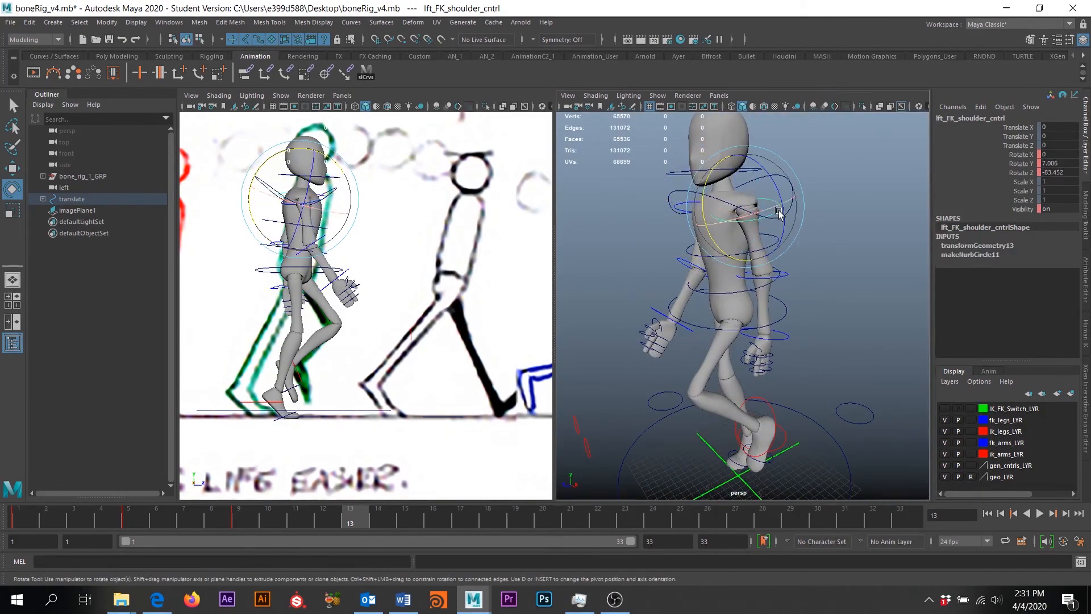
drag(779, 212, 705, 212)
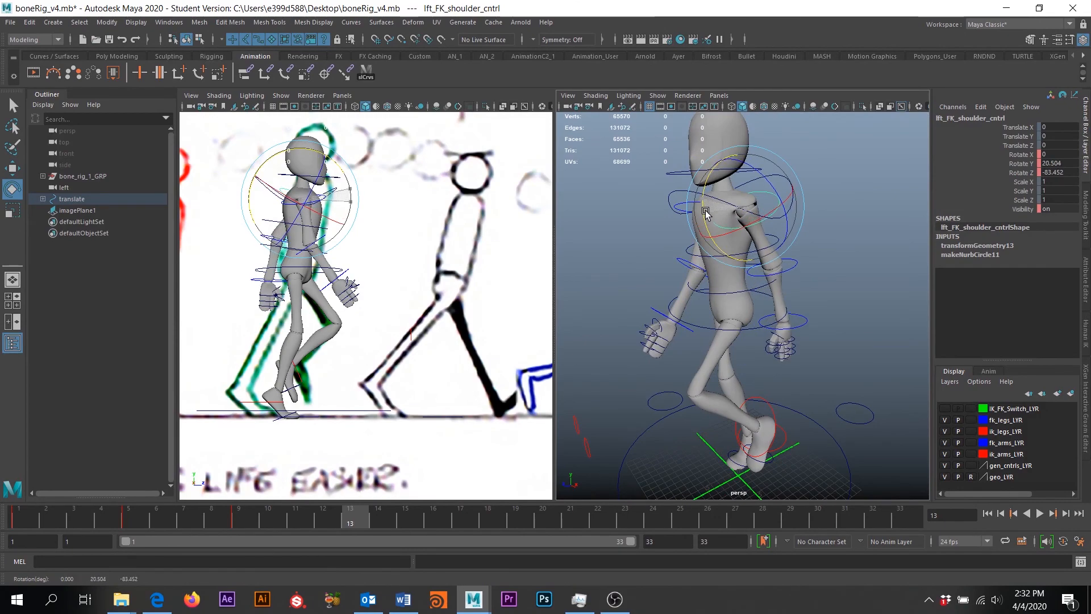
mouse_move(644, 279)
alt+mouse_down()
mouse_move(670, 295)
mouse_move(705, 294)
mouse_move(513, 324)
mouse_move(624, 319)
alt+mouse_up()
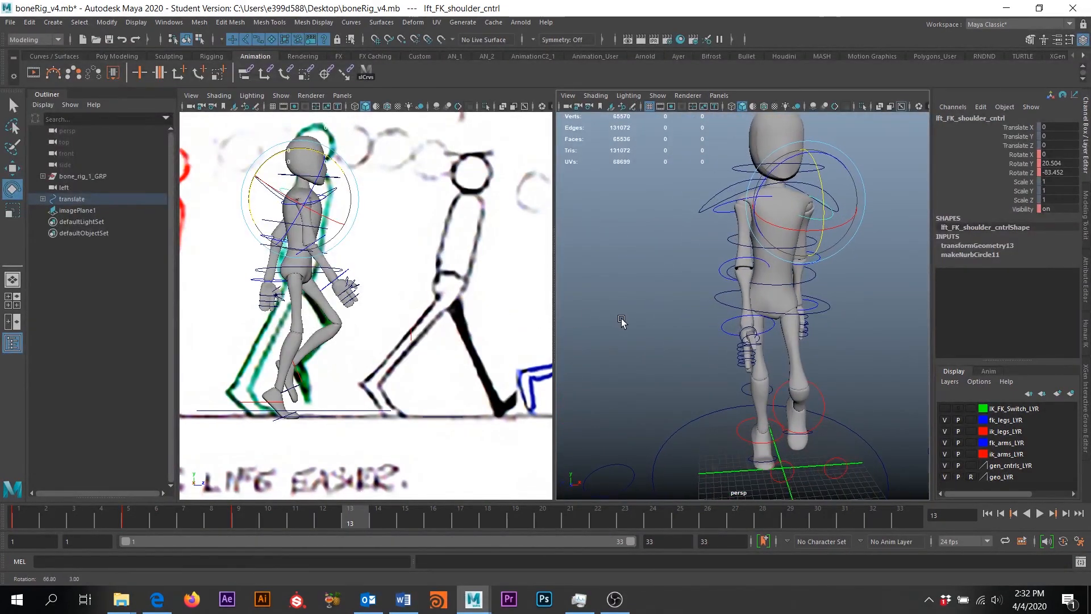
click(263, 402)
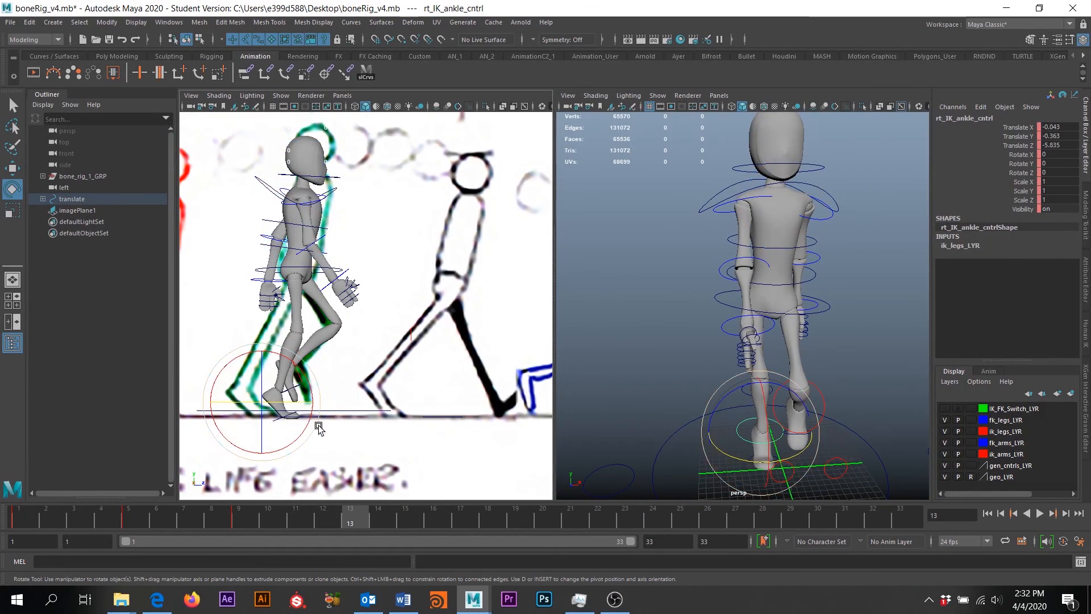
Re-bend the right toe and settle rt_IK_ankle_cntrl at Translate Z -9.097
key(w)
drag(319, 402, 284, 400)
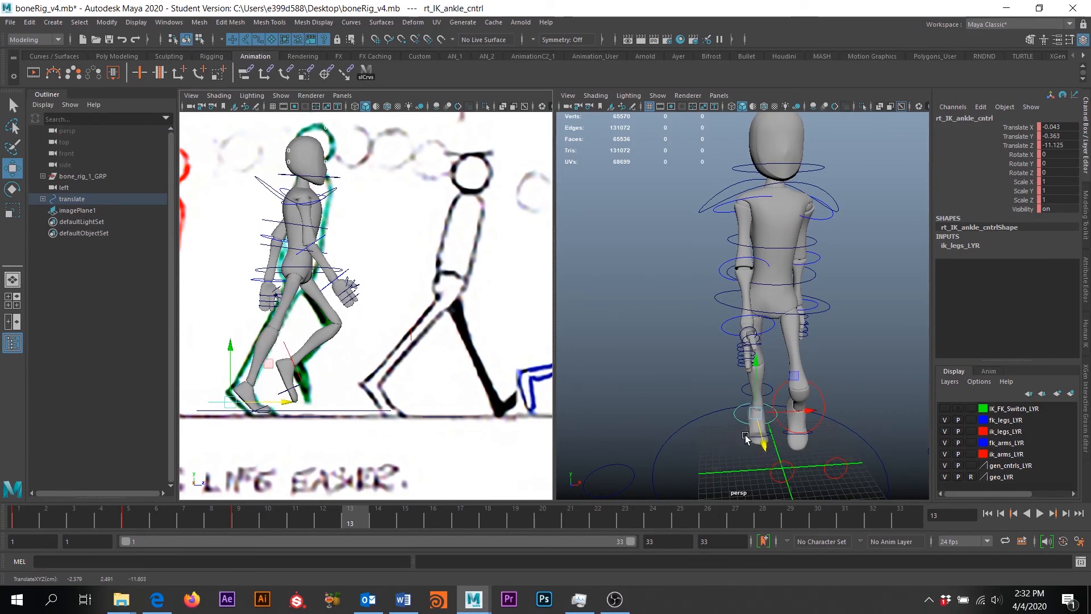
click(764, 415)
key(e)
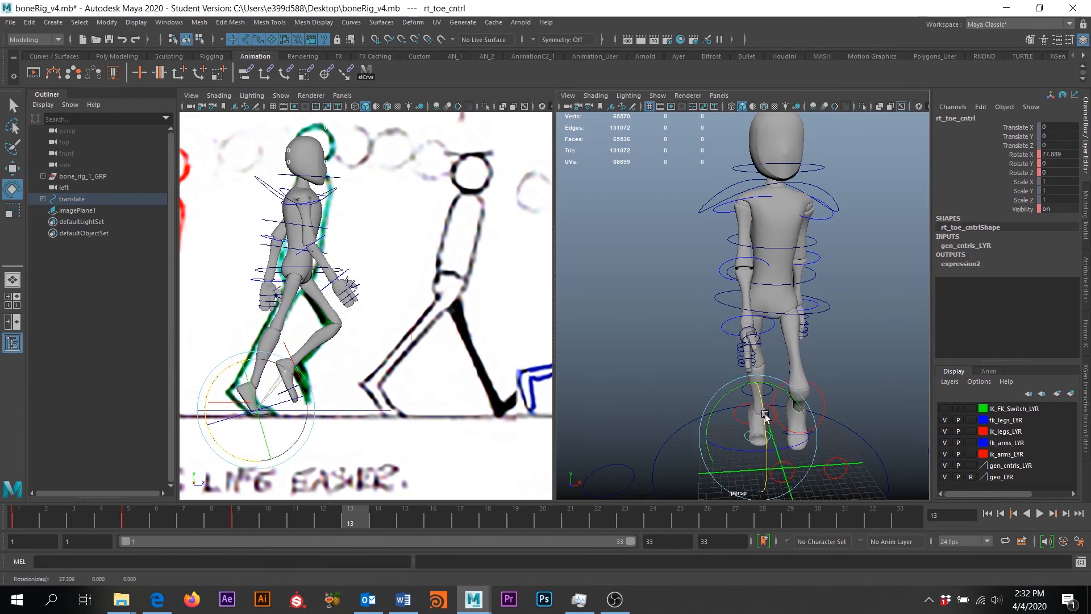
drag(765, 415, 746, 434)
key(w)
click(742, 422)
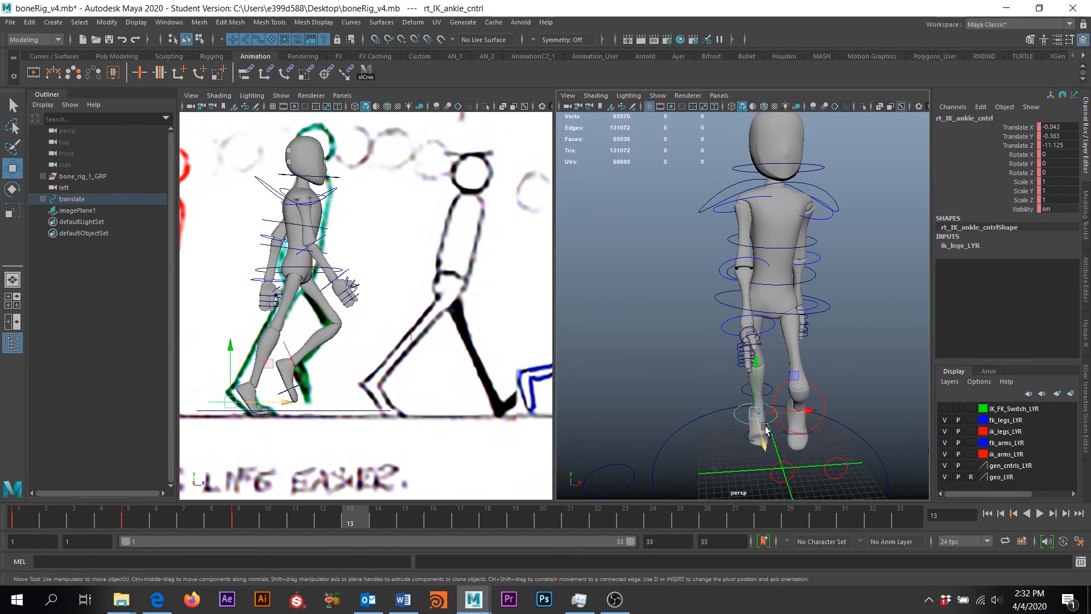
drag(762, 447, 794, 449)
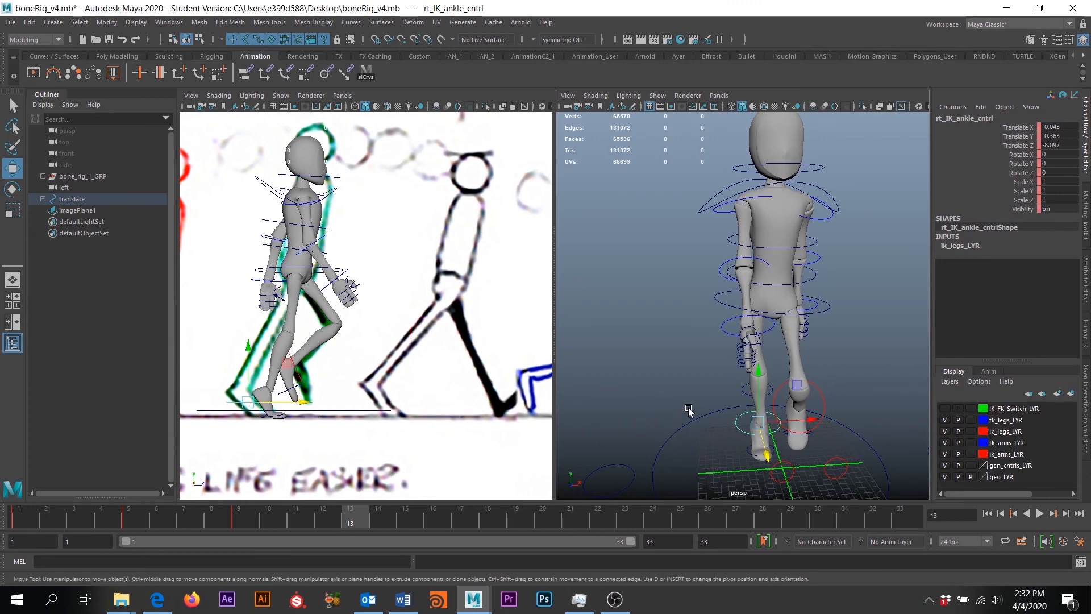
alt+drag(789, 364, 807, 250)
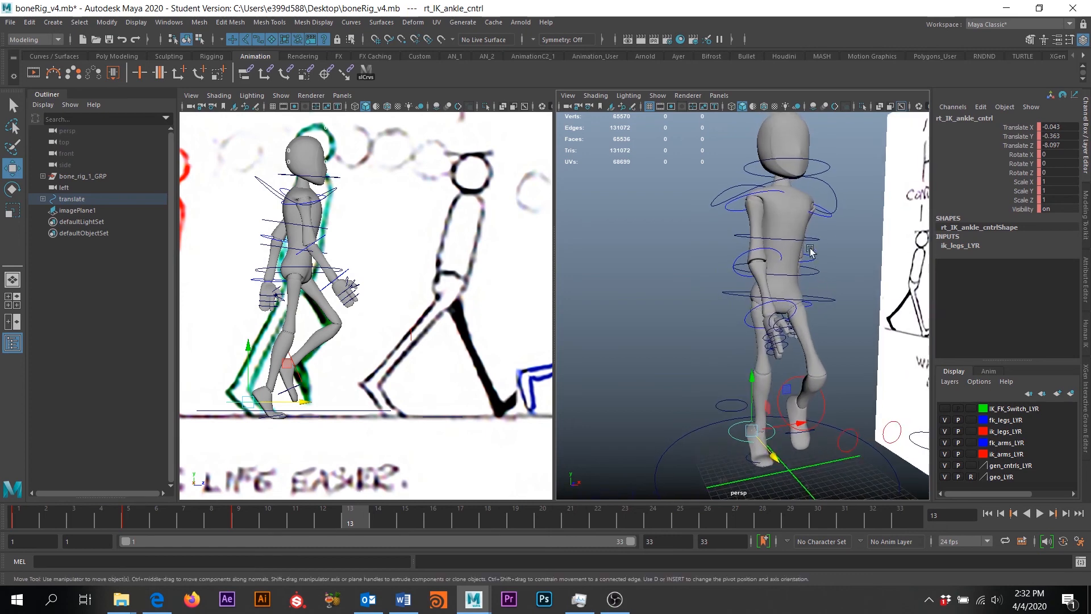
click(809, 243)
alt+drag(842, 283, 794, 345)
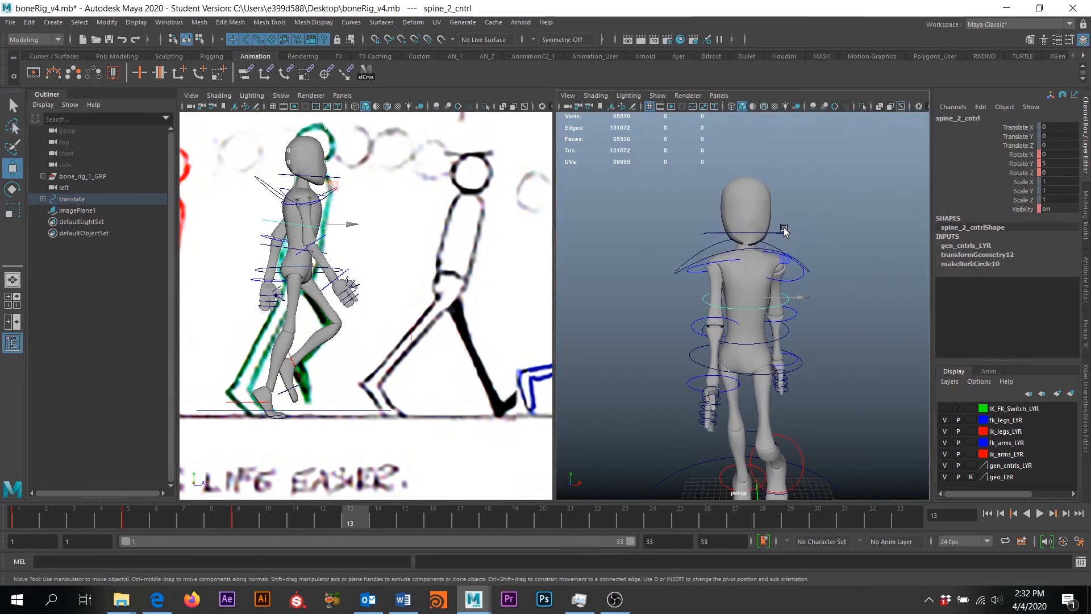
Set head_cntrl's Rotate X to -8
key(q)
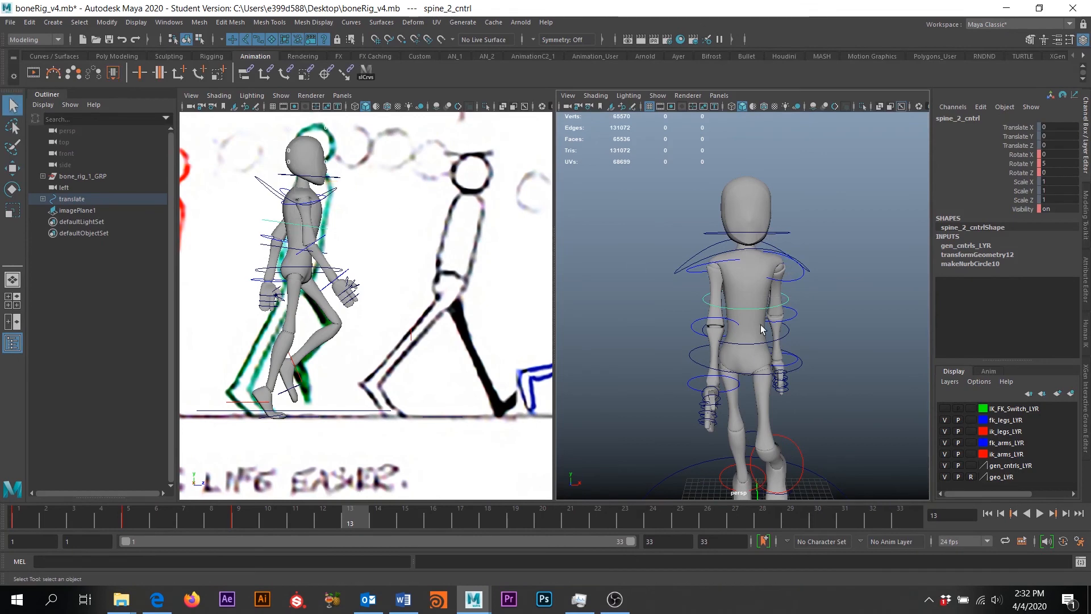
click(756, 344)
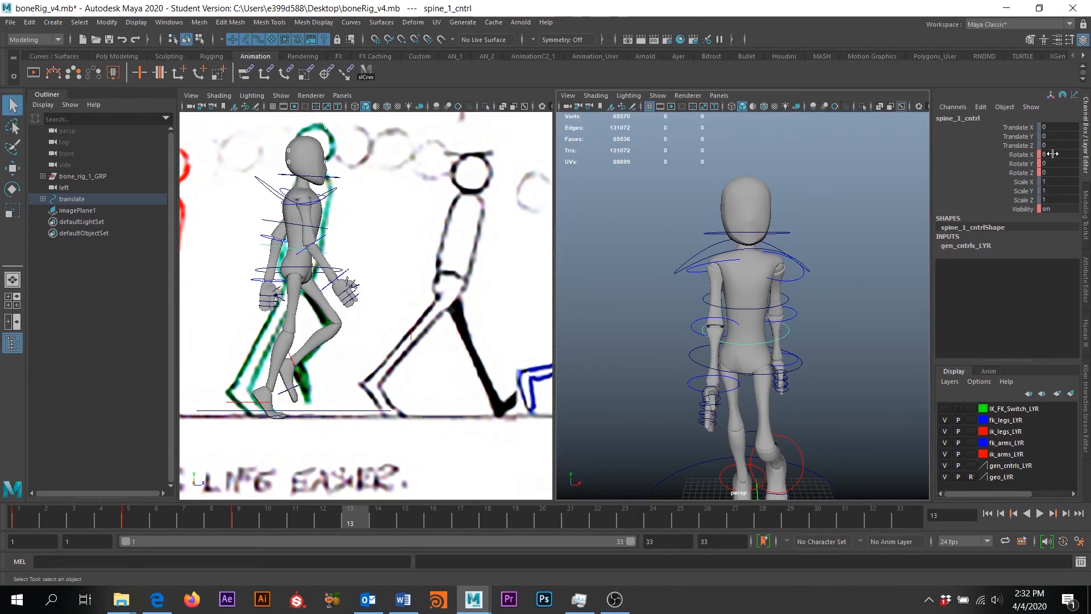
click(755, 233)
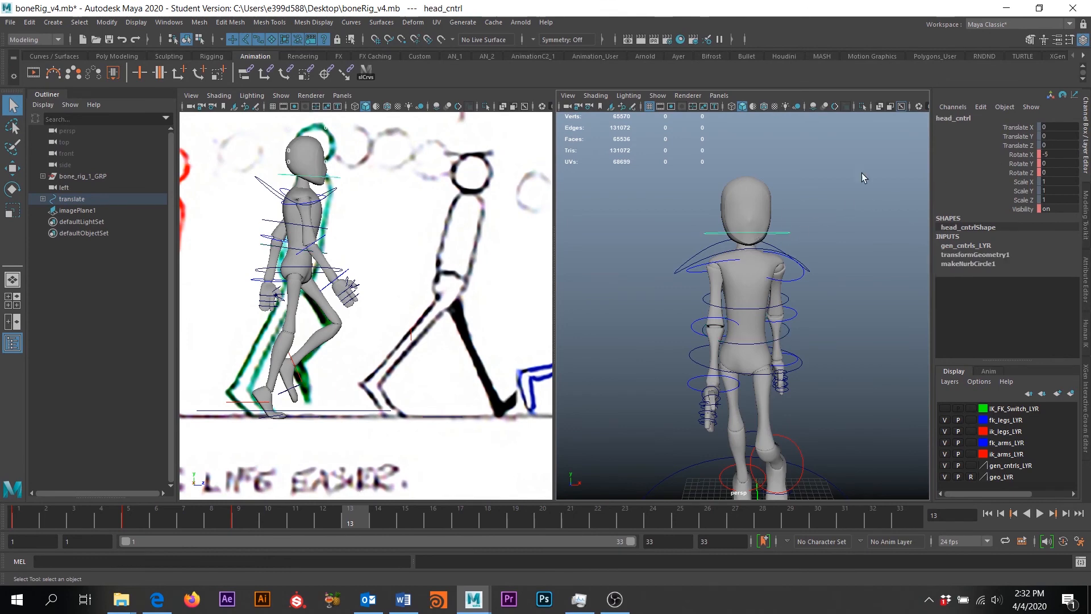
double_click(1053, 153)
key(Return)
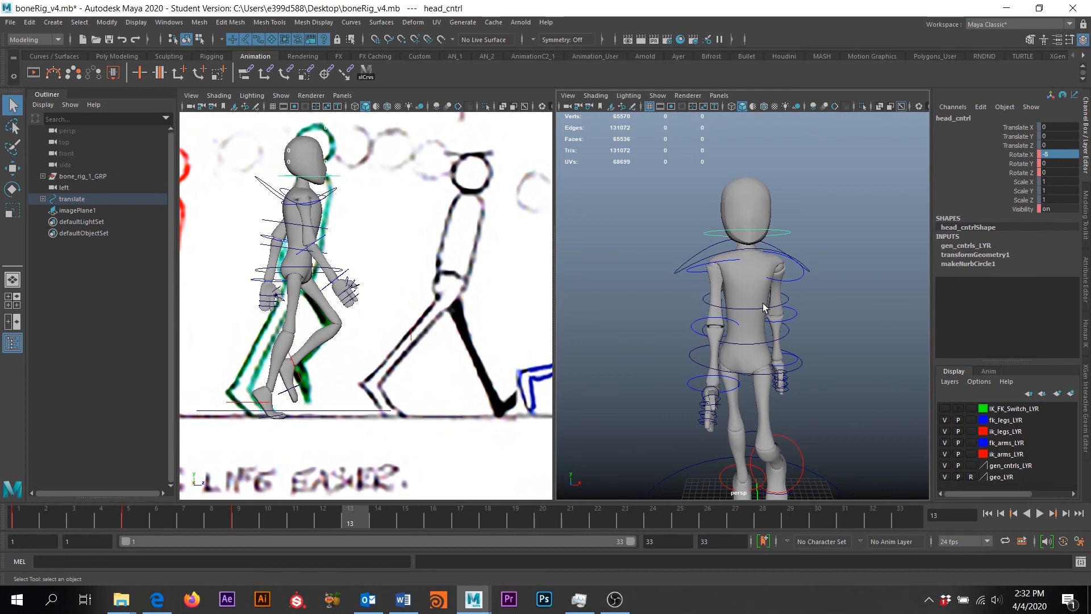
Set head_cntrl's Rotate Y to -5
click(754, 314)
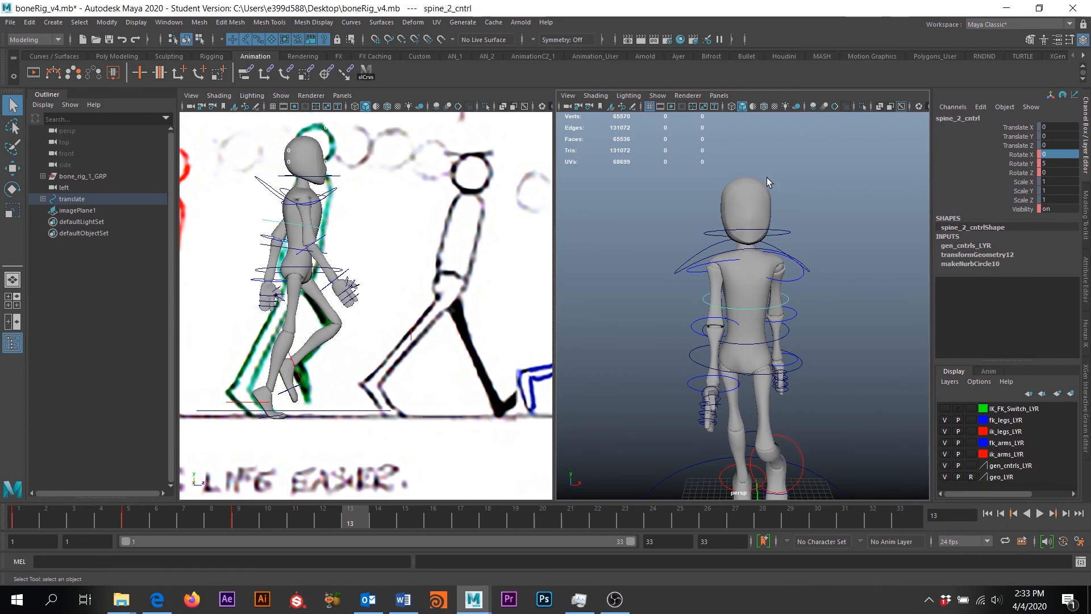
click(755, 230)
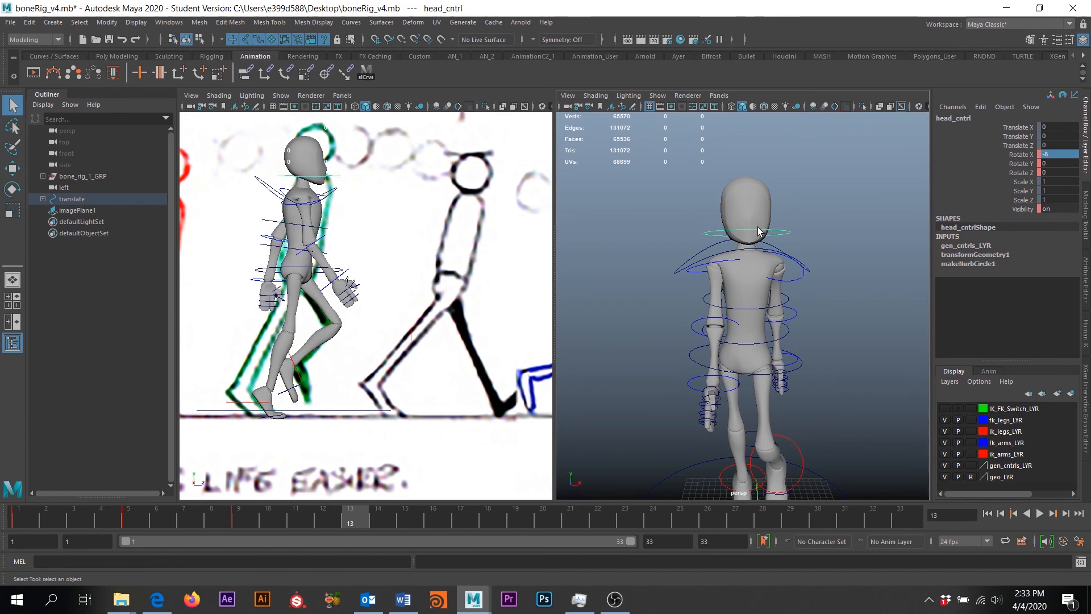
double_click(1054, 164)
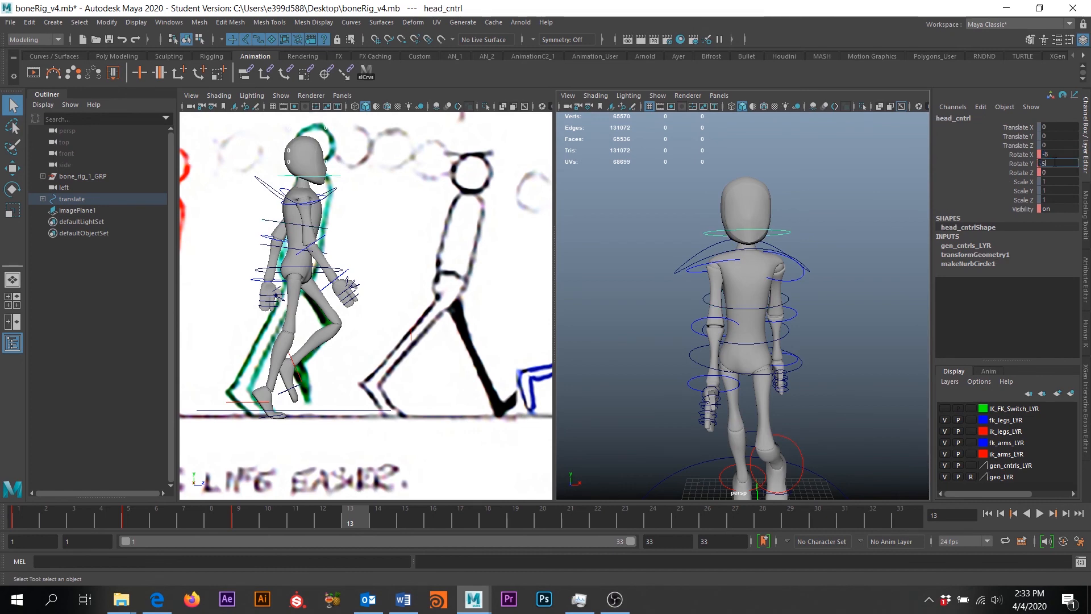
key(Return)
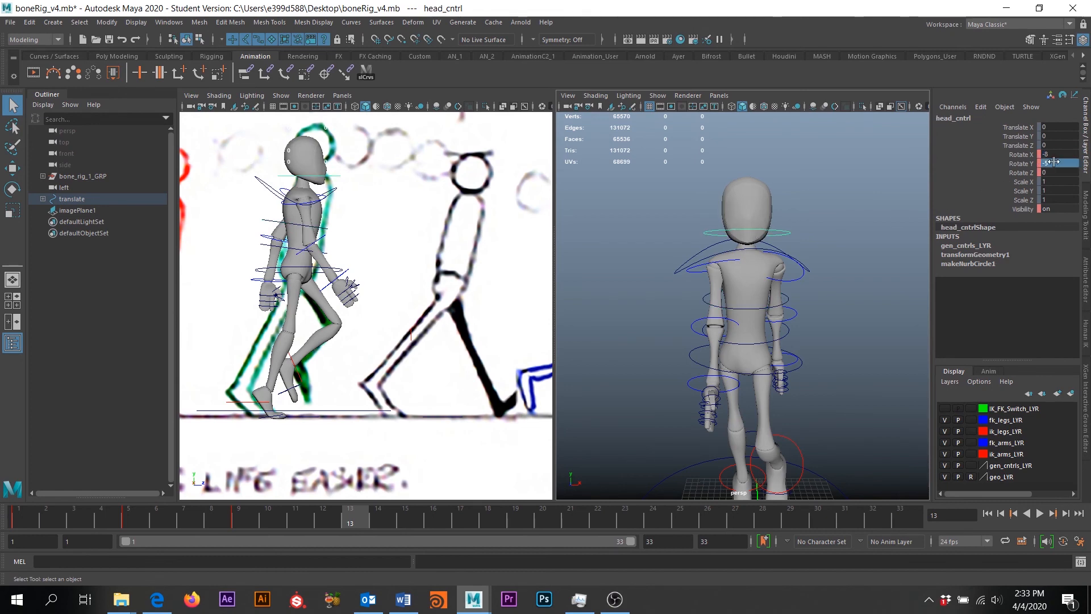
Select all rig controls and key the up pose at frame 13
scroll(438, 313, down, 5)
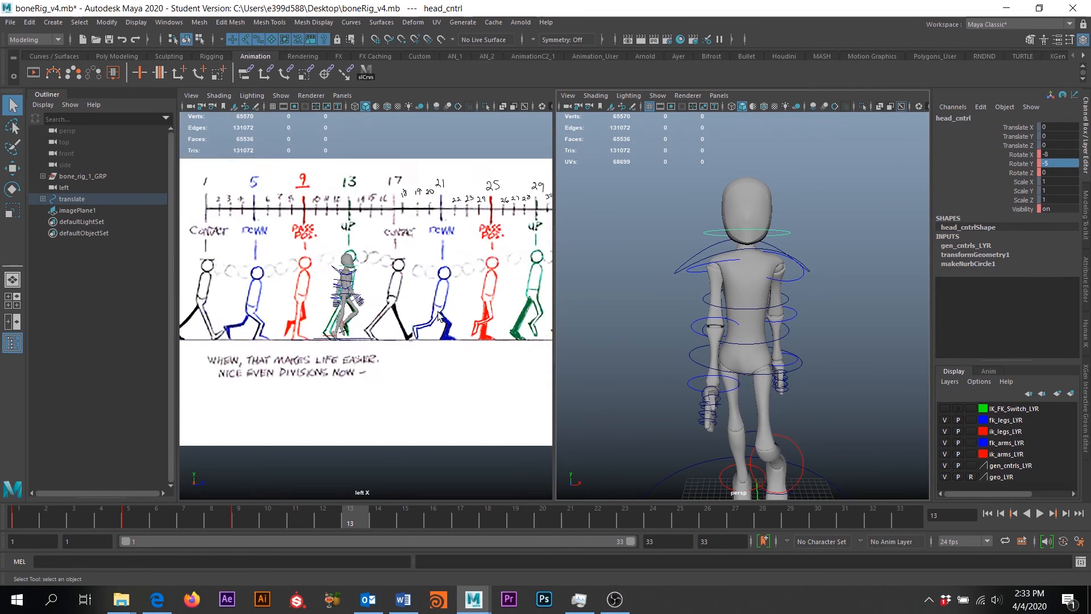
scroll(393, 273, up, 3)
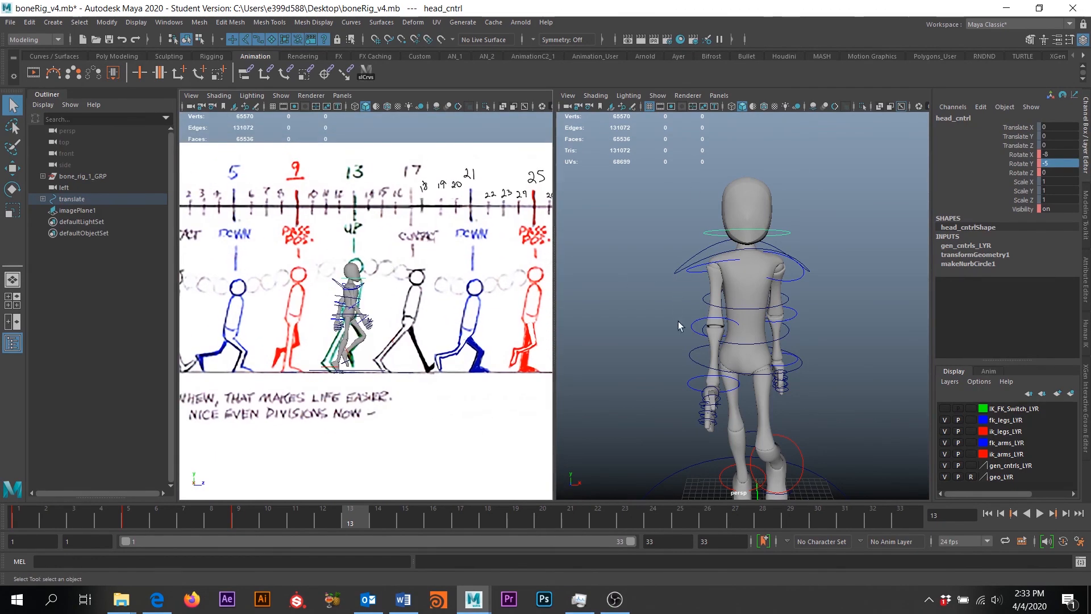
scroll(714, 346, up, 4)
scroll(714, 350, down, 4)
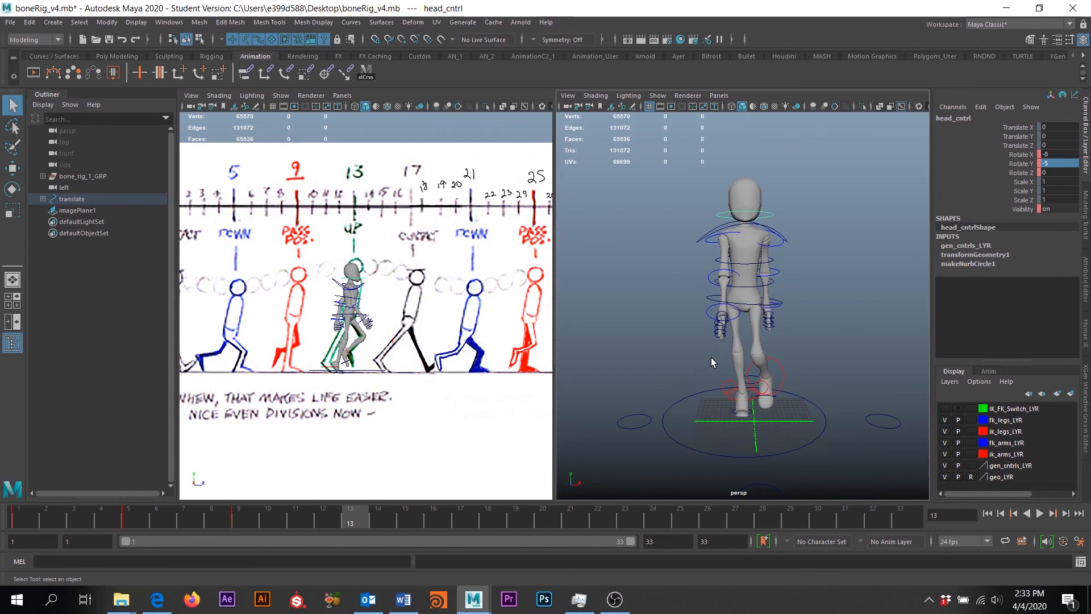
alt+drag(710, 357, 904, 361)
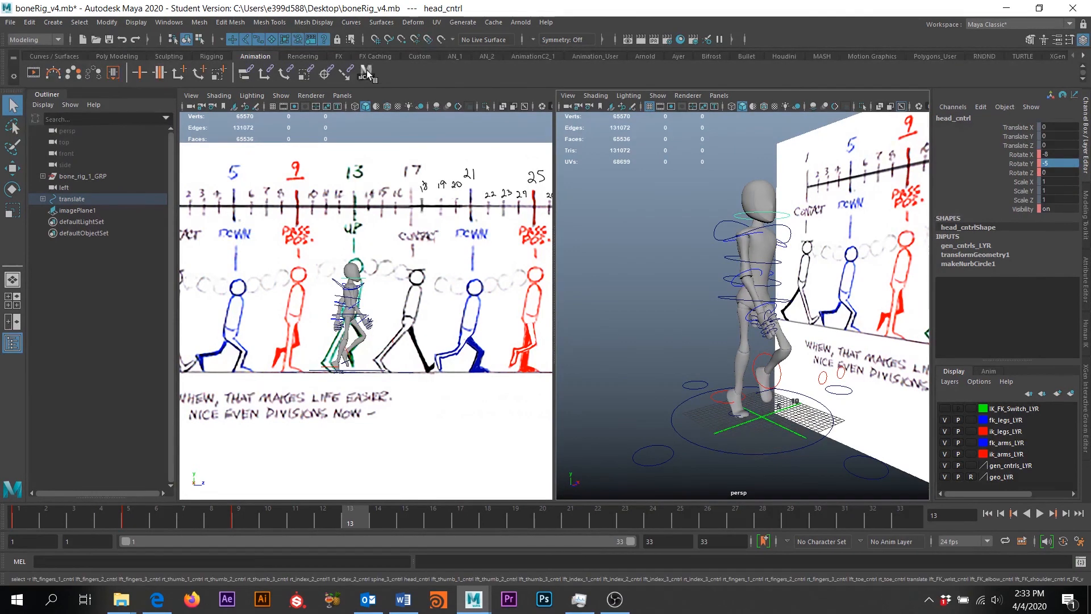
click(732, 214)
alt+drag(756, 369, 818, 369)
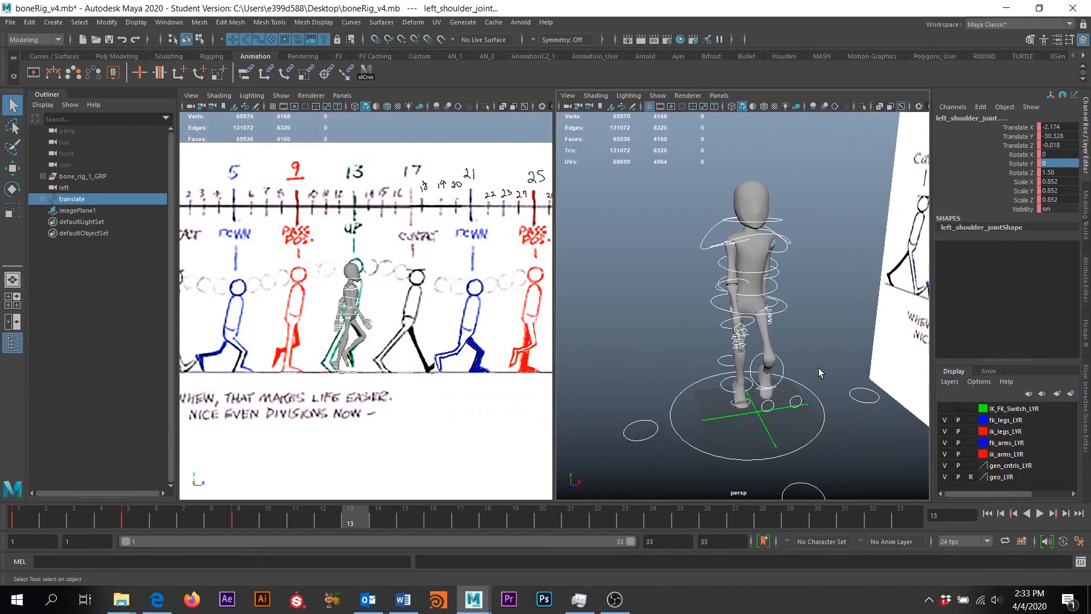
key(s)
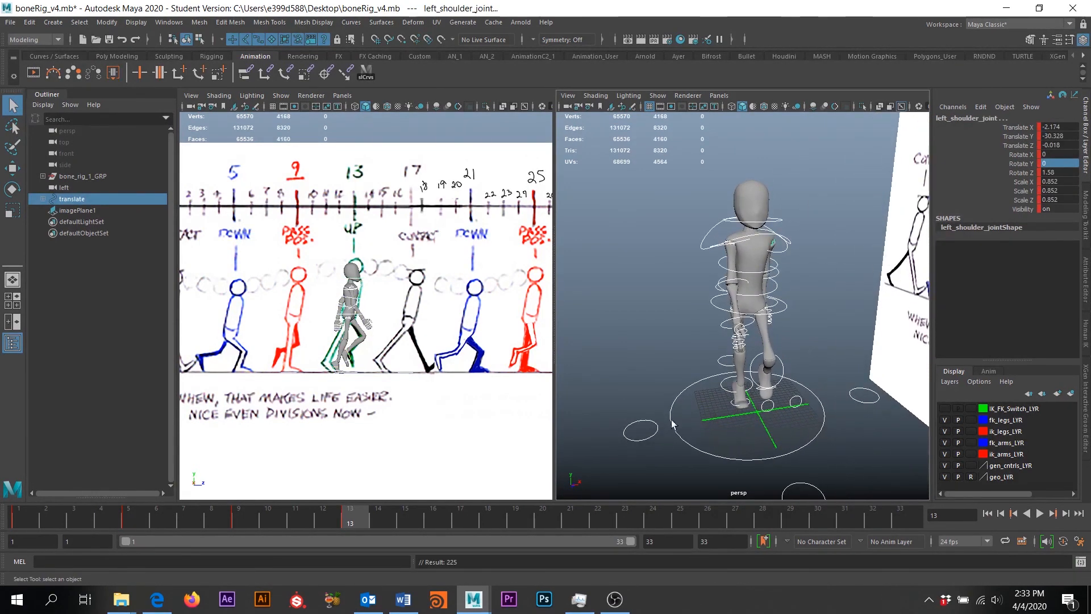
Scrub back through the walk, then play the animation and stop playback
mouse_move(314, 525)
mouse_down()
mouse_move(48, 517)
mouse_move(366, 521)
mouse_move(30, 515)
mouse_move(351, 531)
mouse_move(67, 520)
mouse_move(344, 523)
mouse_up()
scroll(718, 308, down, 5)
alt+drag(717, 308, 754, 232)
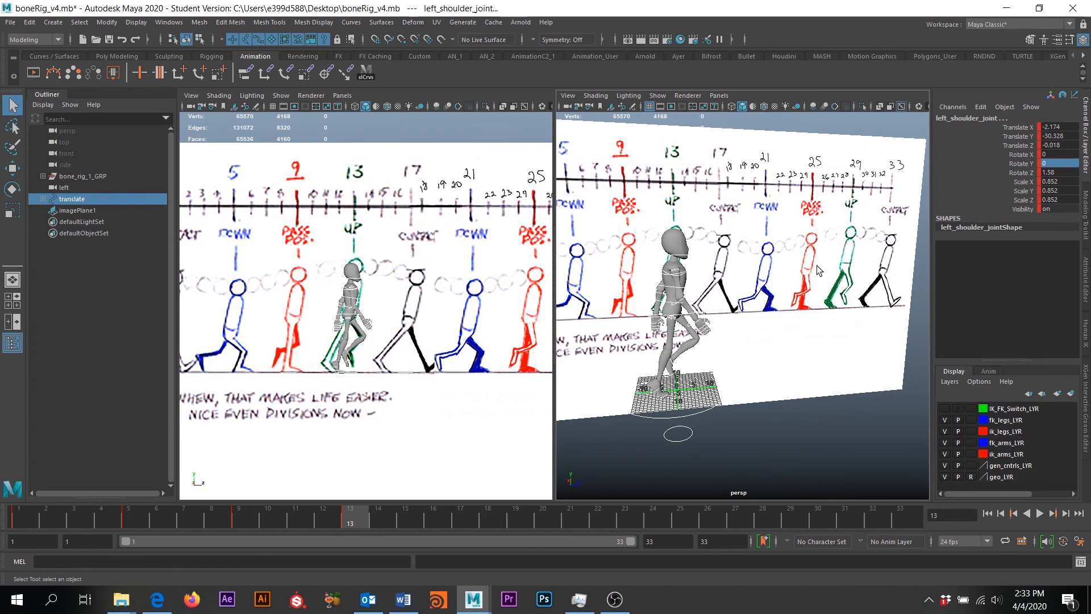
alt+drag(818, 270, 590, 373)
scroll(732, 368, down, 3)
alt+drag(606, 411, 659, 352)
alt+drag(739, 364, 790, 360)
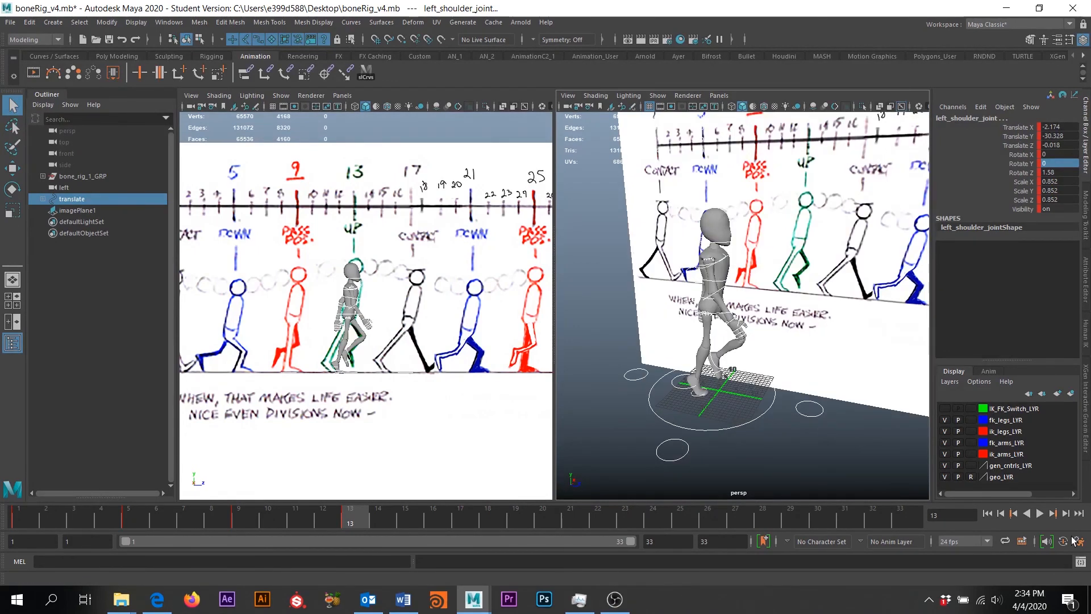
click(1039, 514)
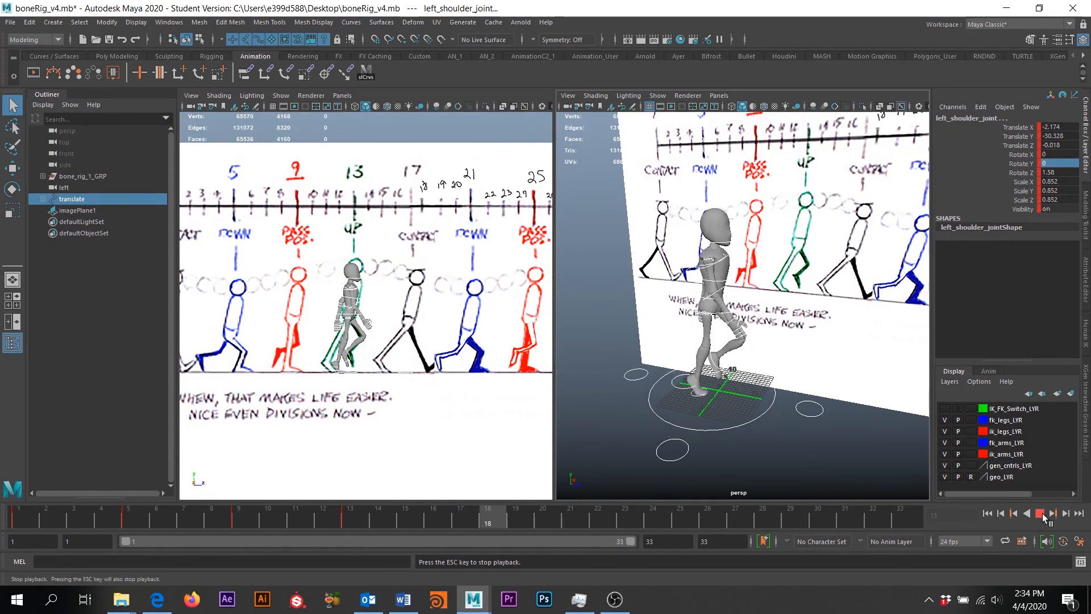
click(1040, 514)
click(616, 599)
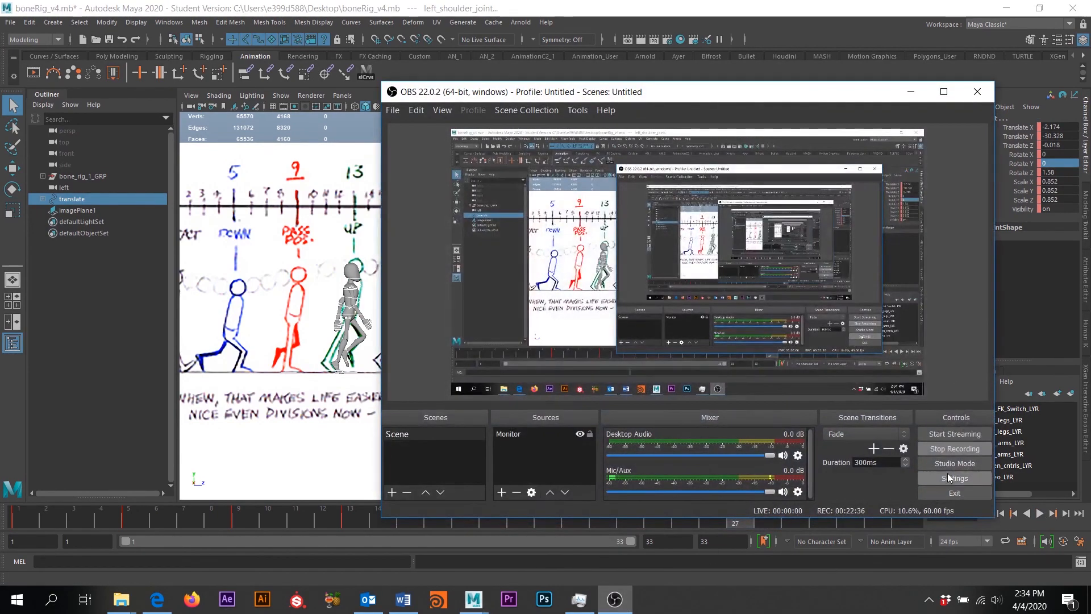